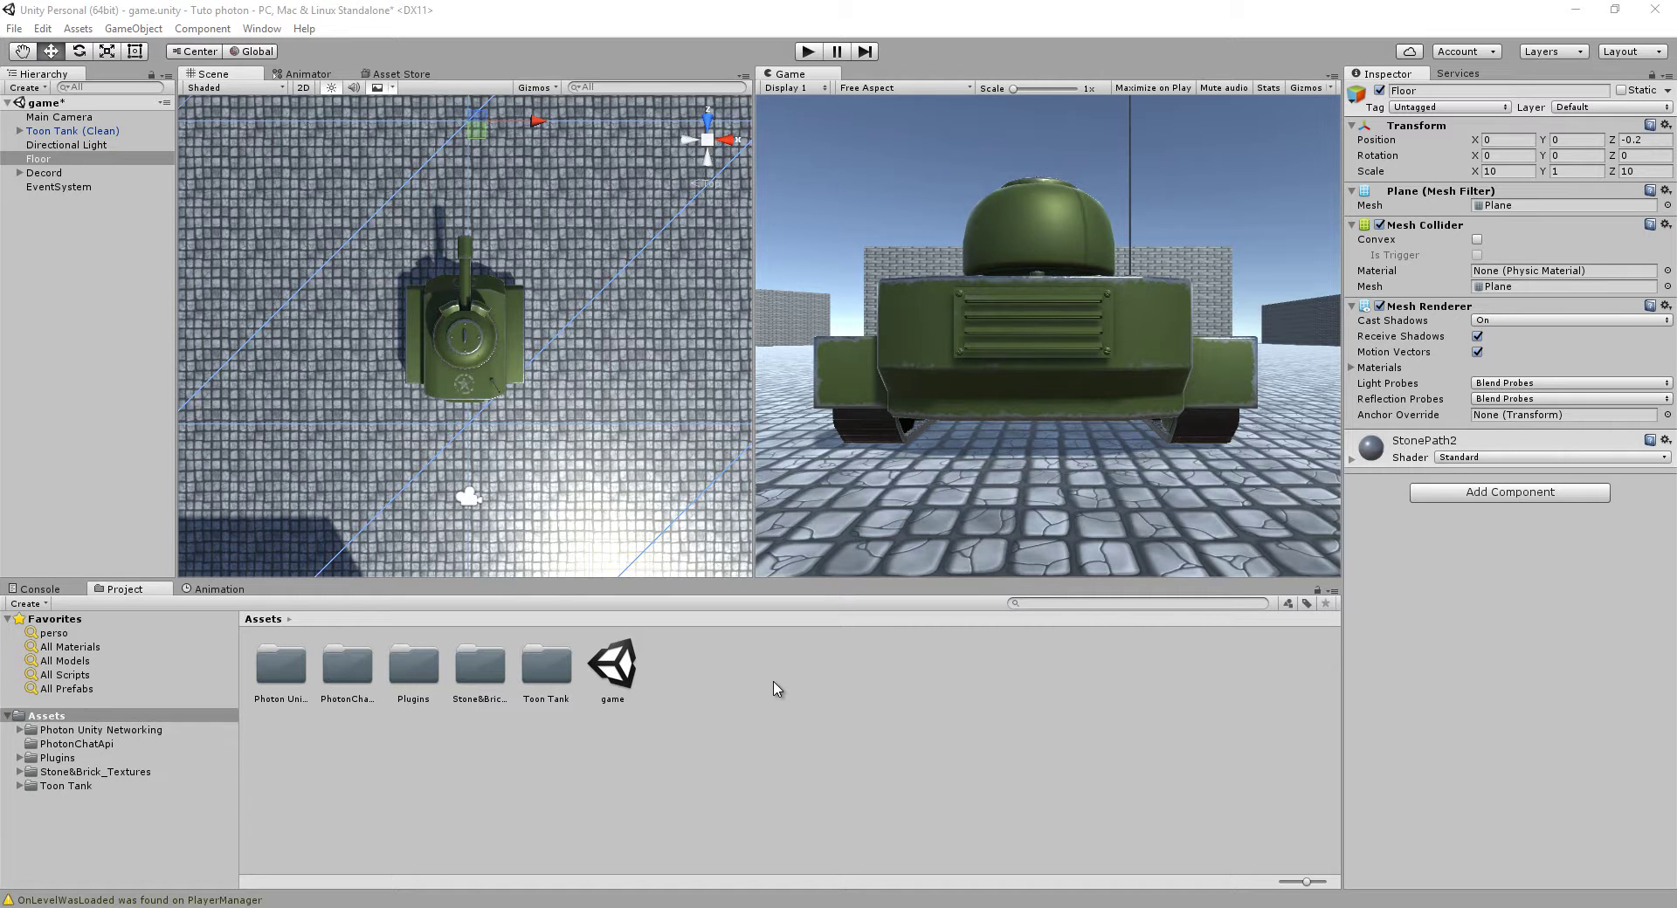
Create an empty GameObject in the Hierarchy and rename it PUNManager
click(25, 87)
click(44, 102)
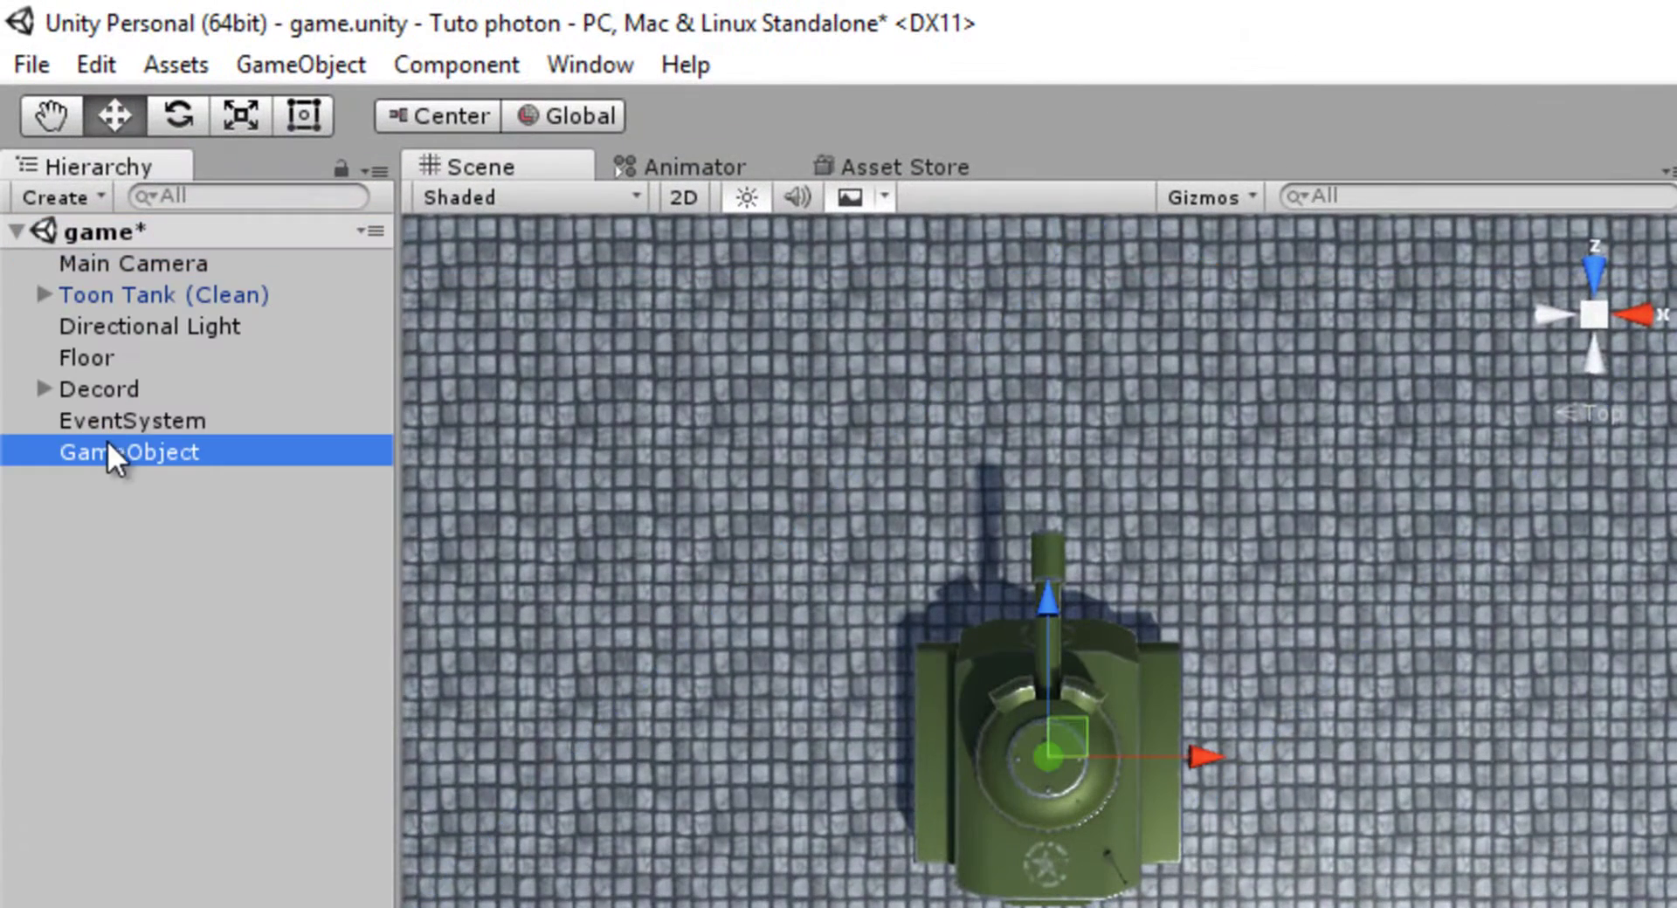
right_click(112, 451)
click(209, 566)
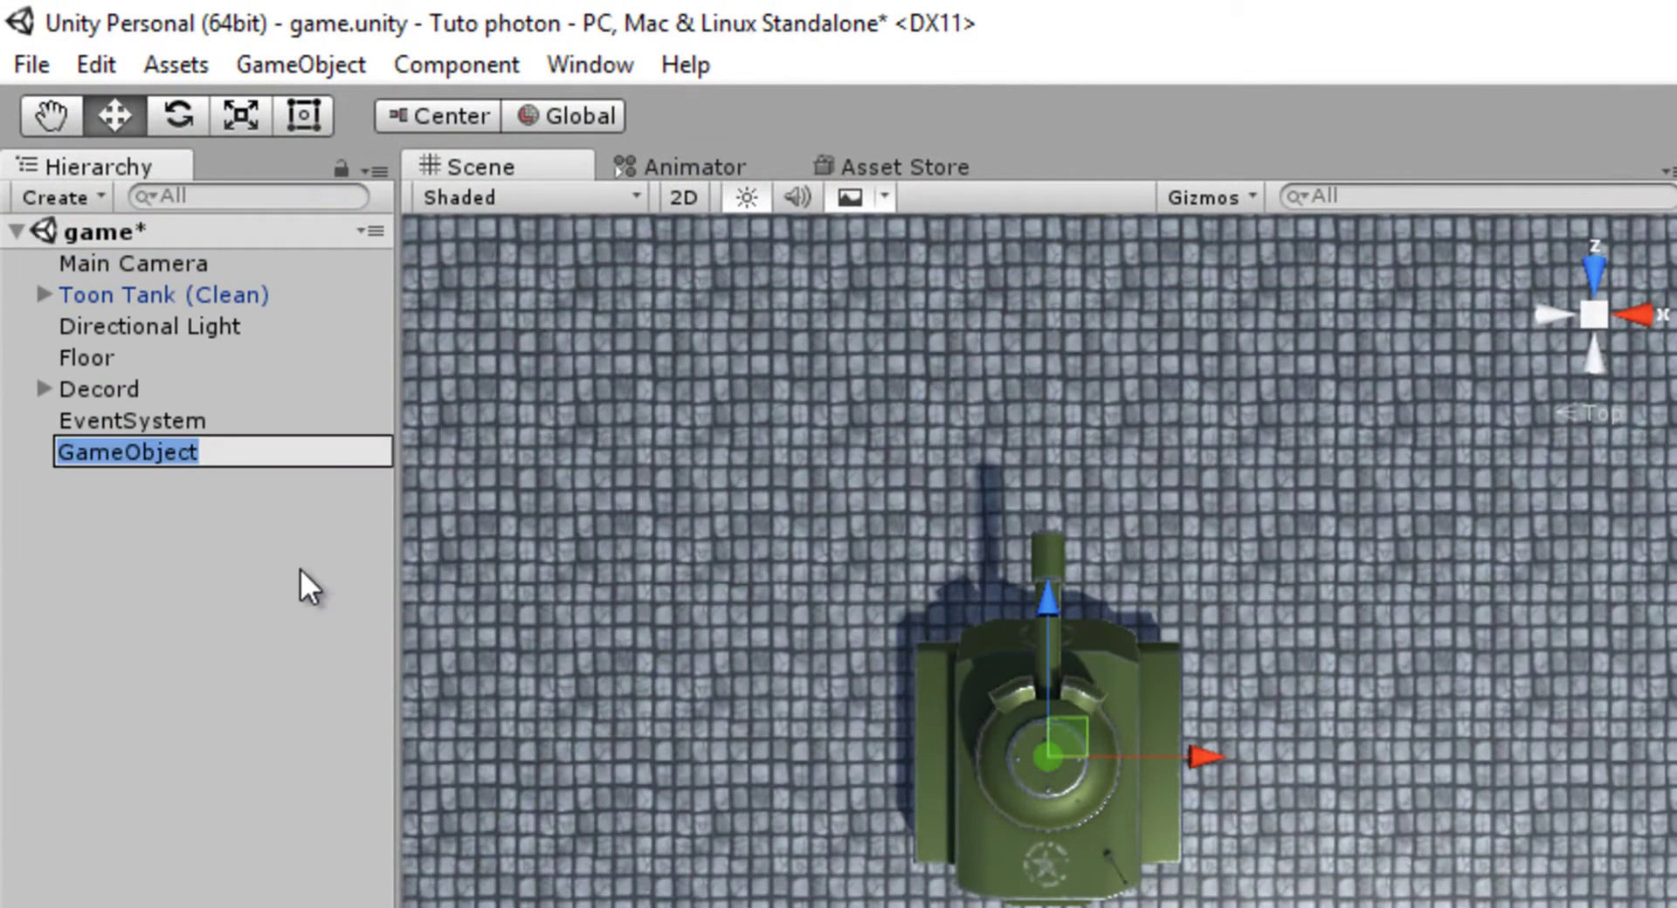
text(PUNManag)
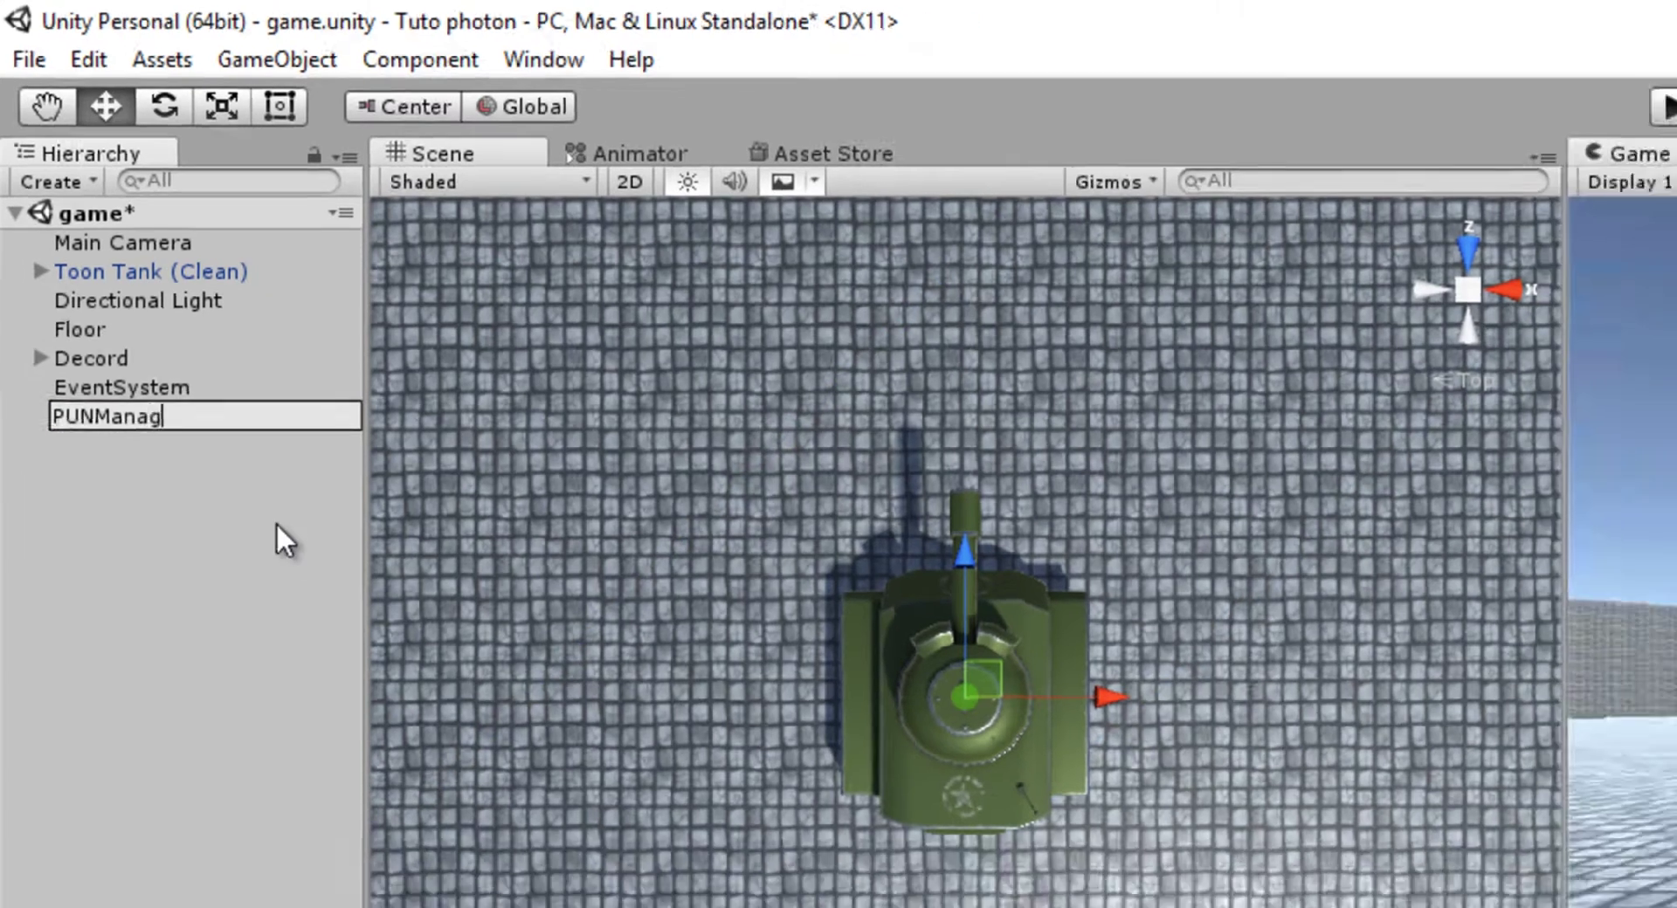
text(er)
key(Return)
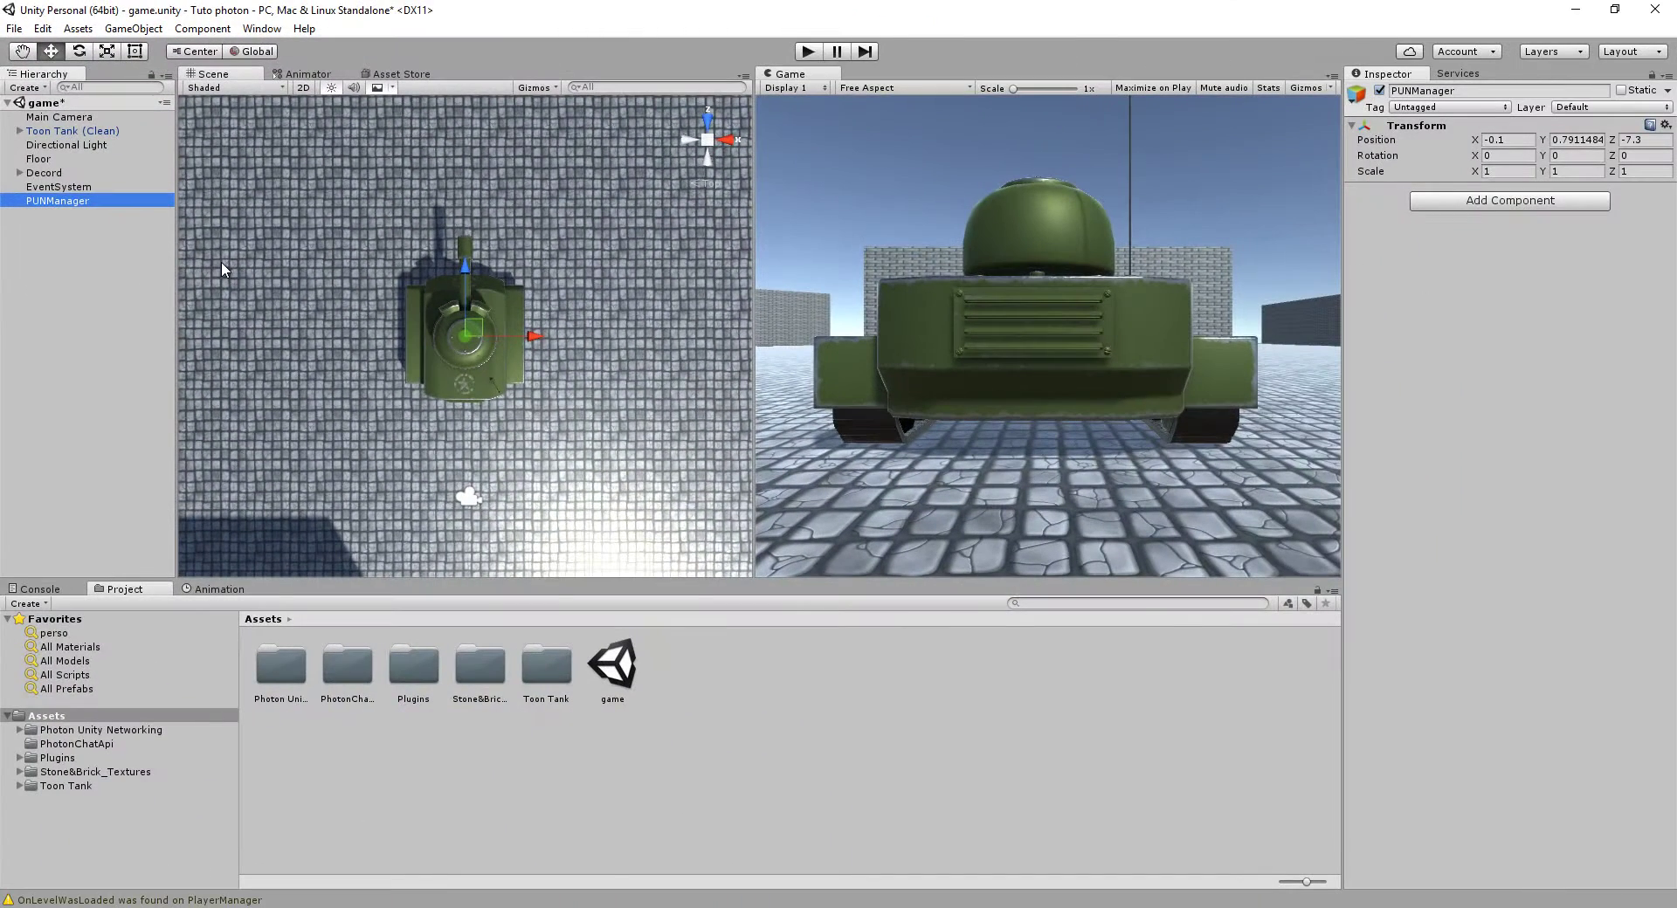
Create a C# script named PunScript in Assets and attach it to PUNManager
right_click(605, 772)
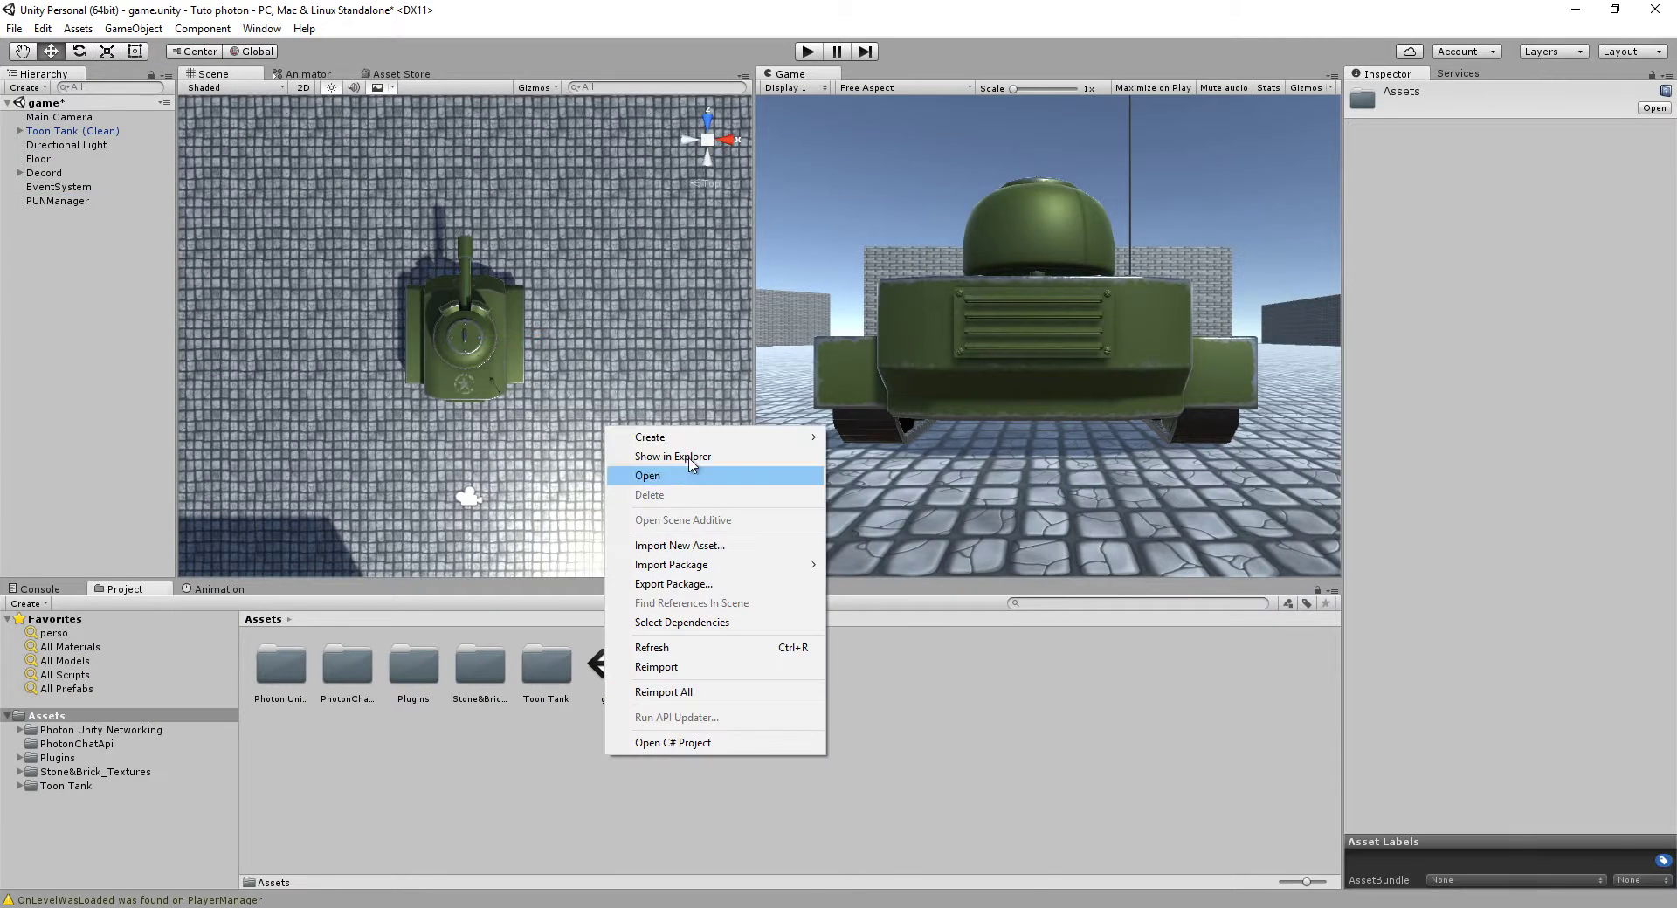
mouse_move(741, 446)
click(865, 462)
text(Pt)
key(Return)
drag(680, 679, 61, 209)
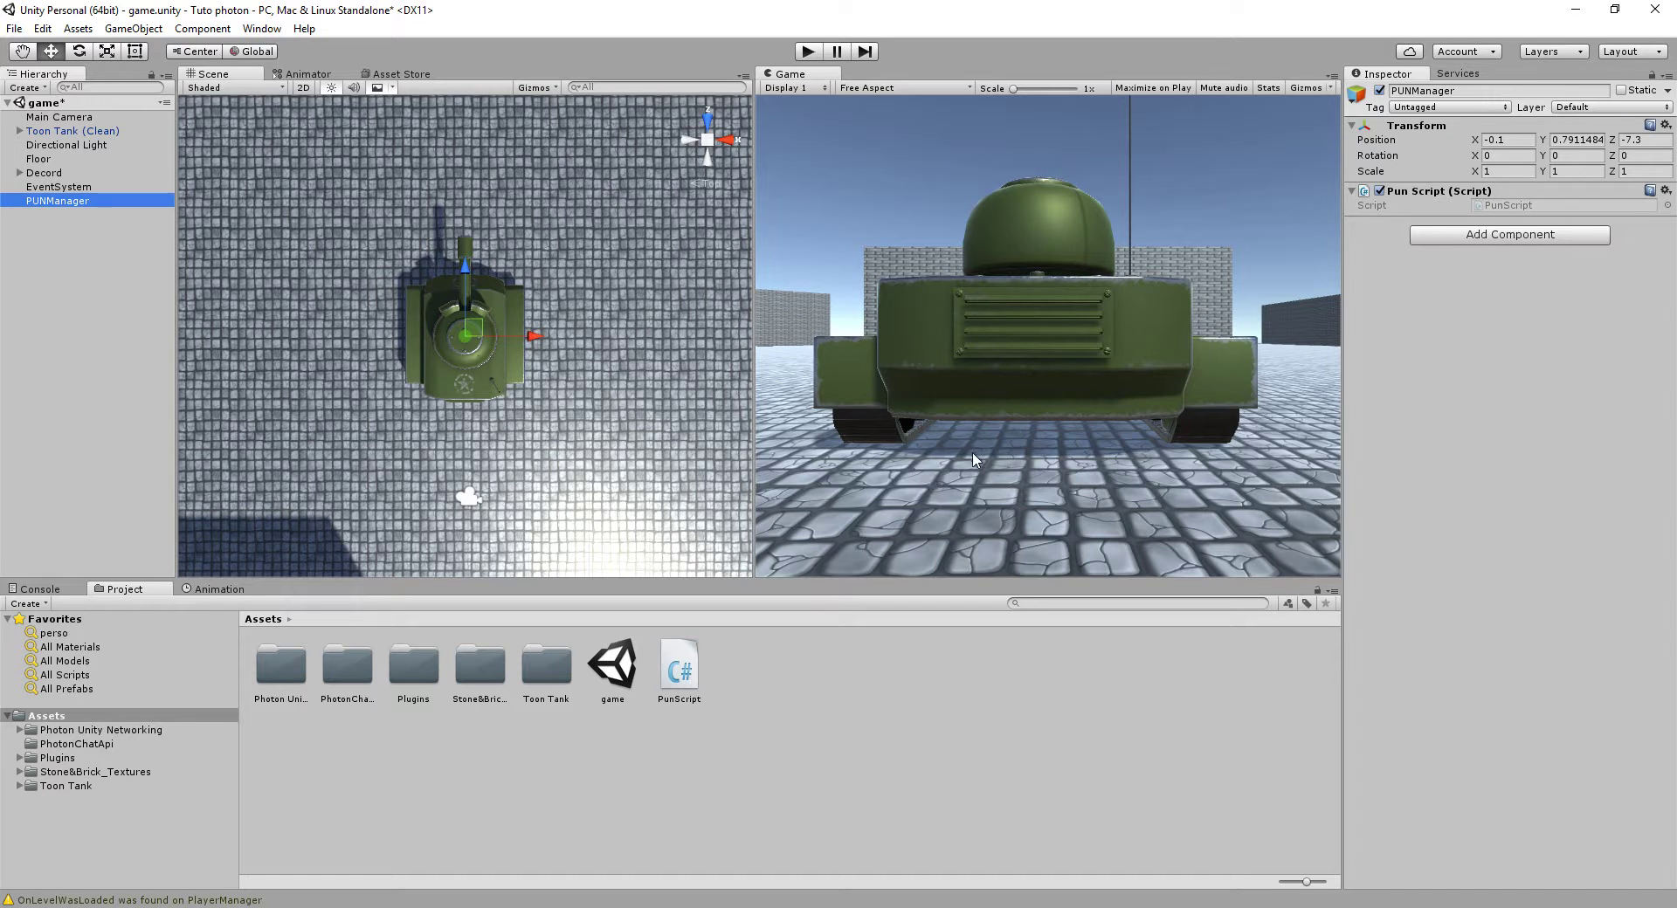
click(39, 592)
click(118, 591)
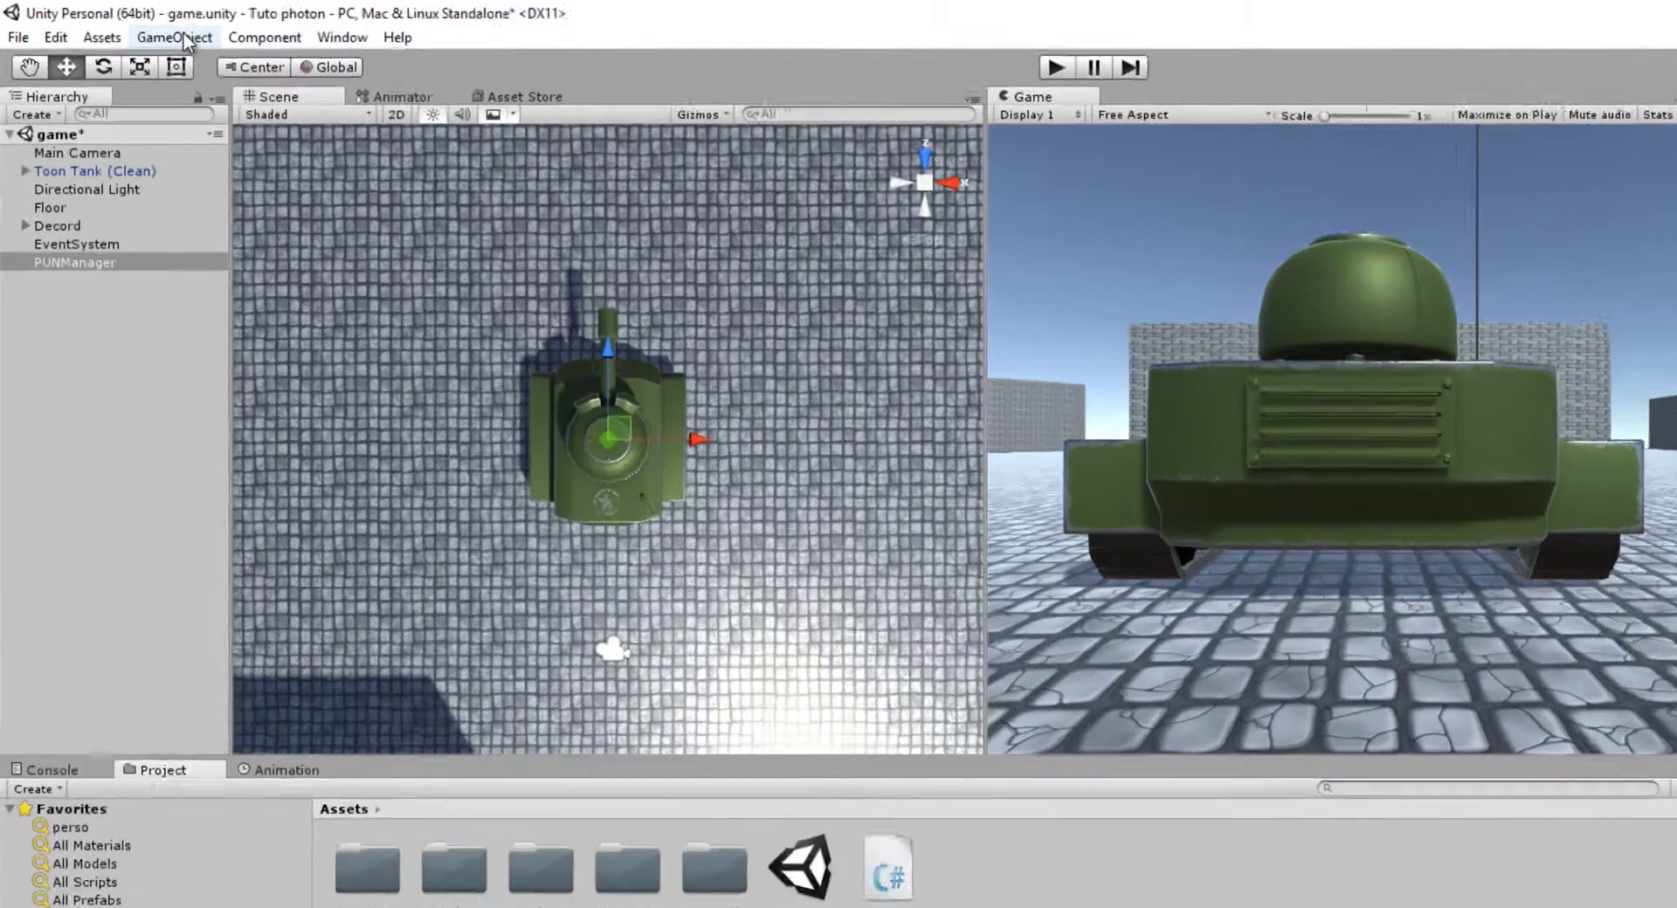
Add a UI Text on a new Canvas, frame it in 2D, and preview the Game view at 16:9
click(140, 29)
mouse_move(151, 162)
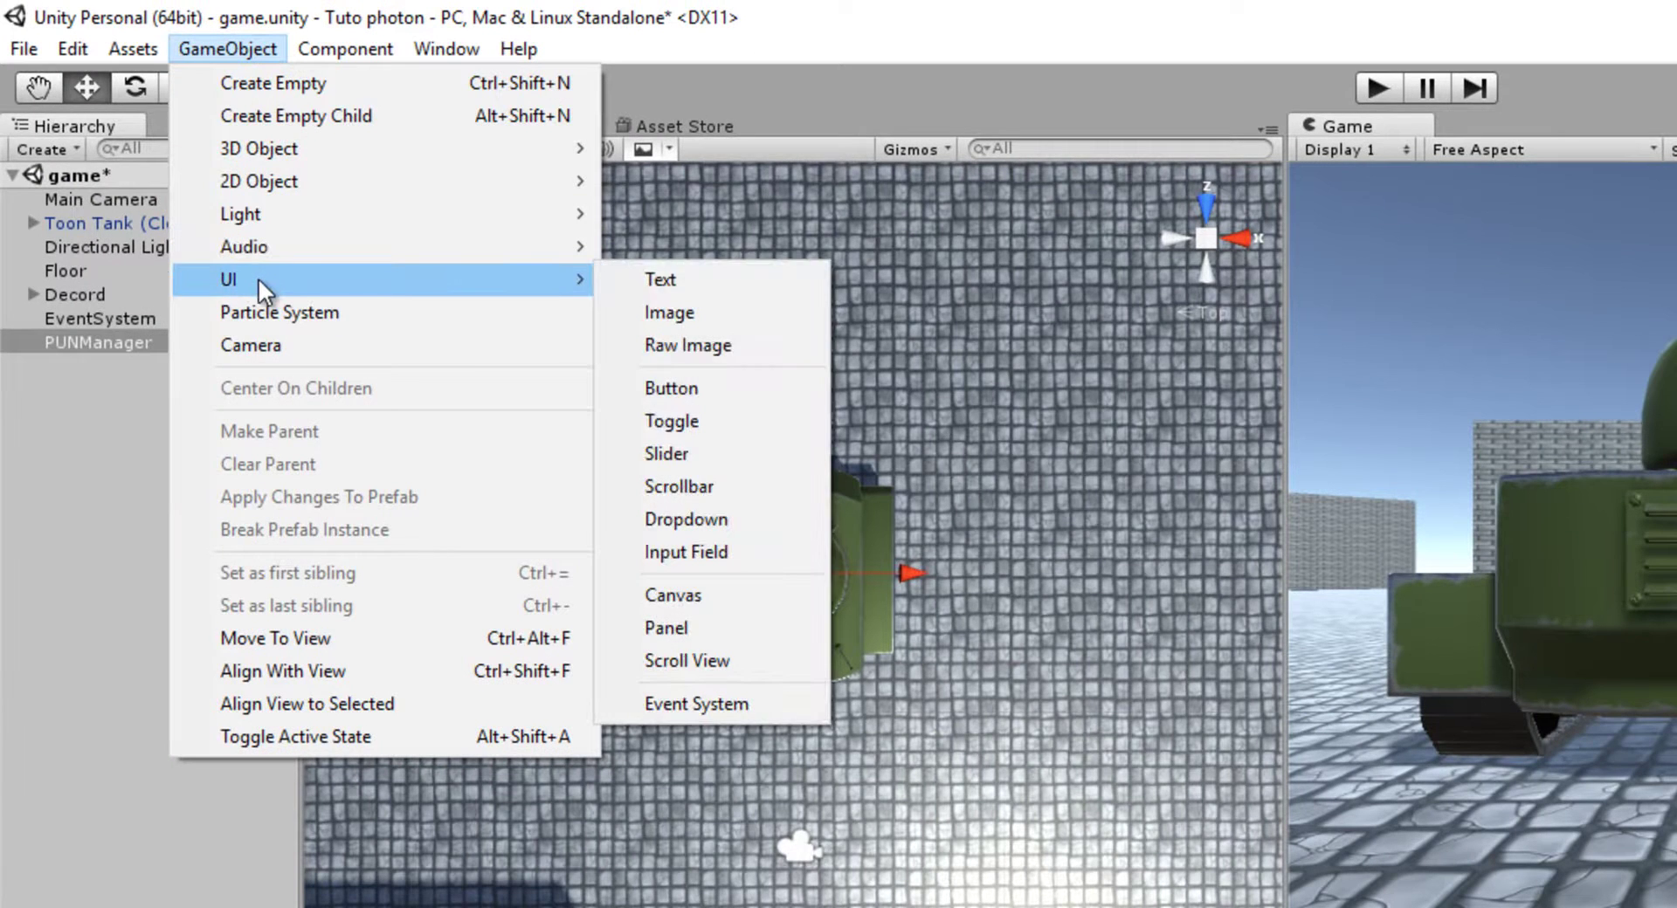
click(683, 286)
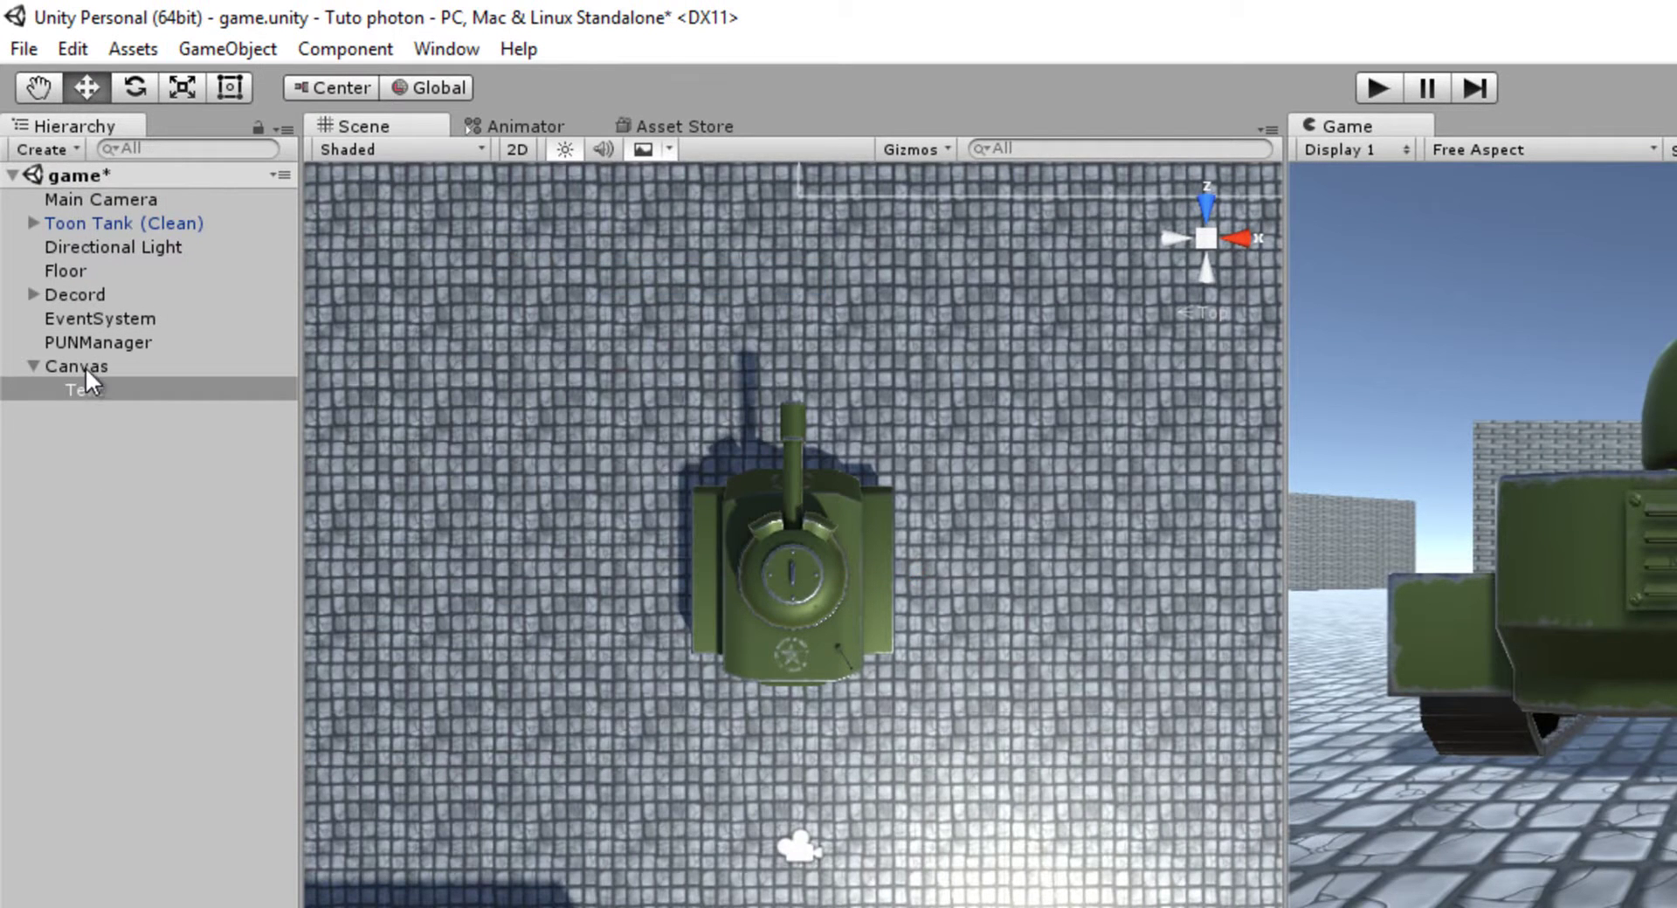
click(517, 150)
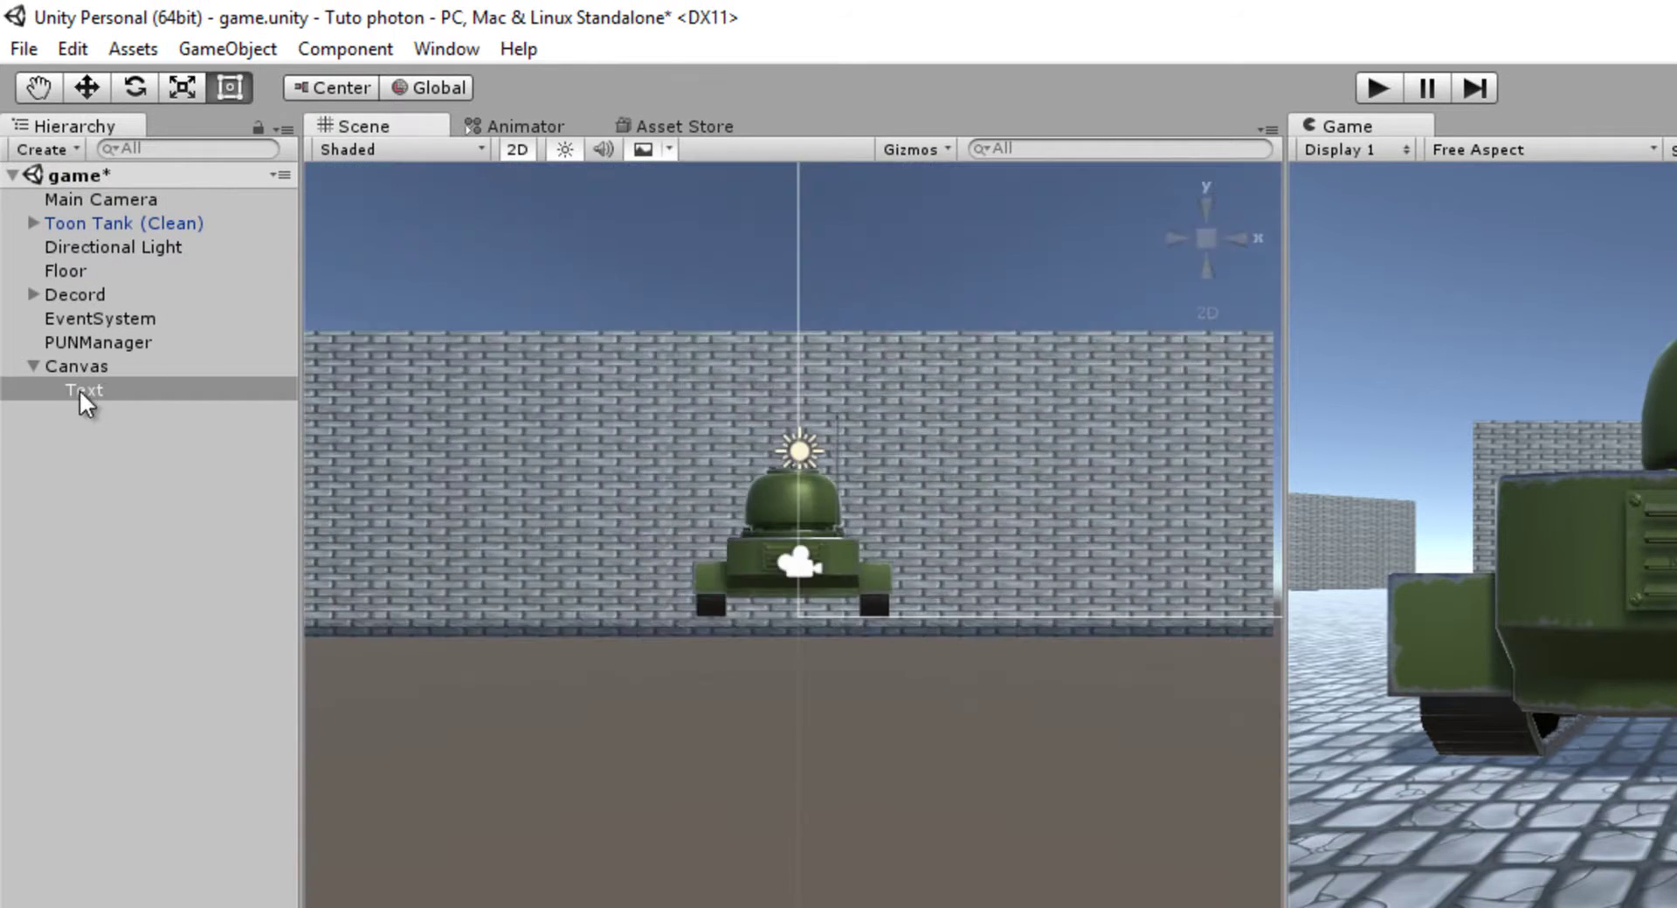
double_click(80, 389)
key(t)
scroll(751, 769, down, 2)
scroll(836, 751, down, 3)
scroll(862, 745, down, 1)
click(1512, 150)
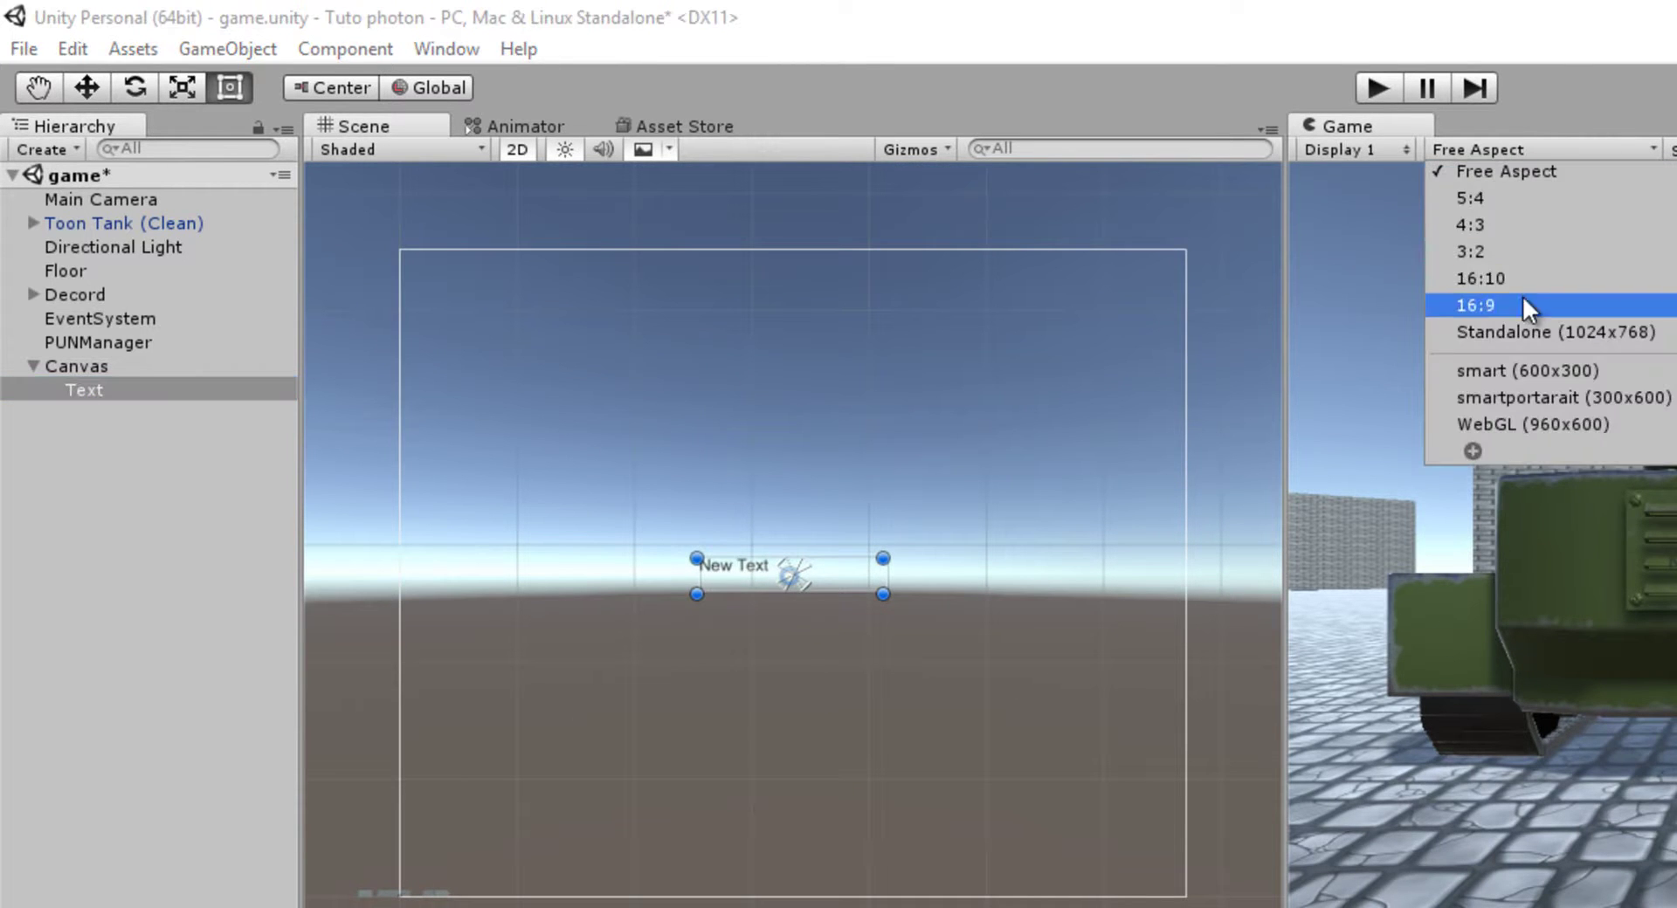
click(1525, 299)
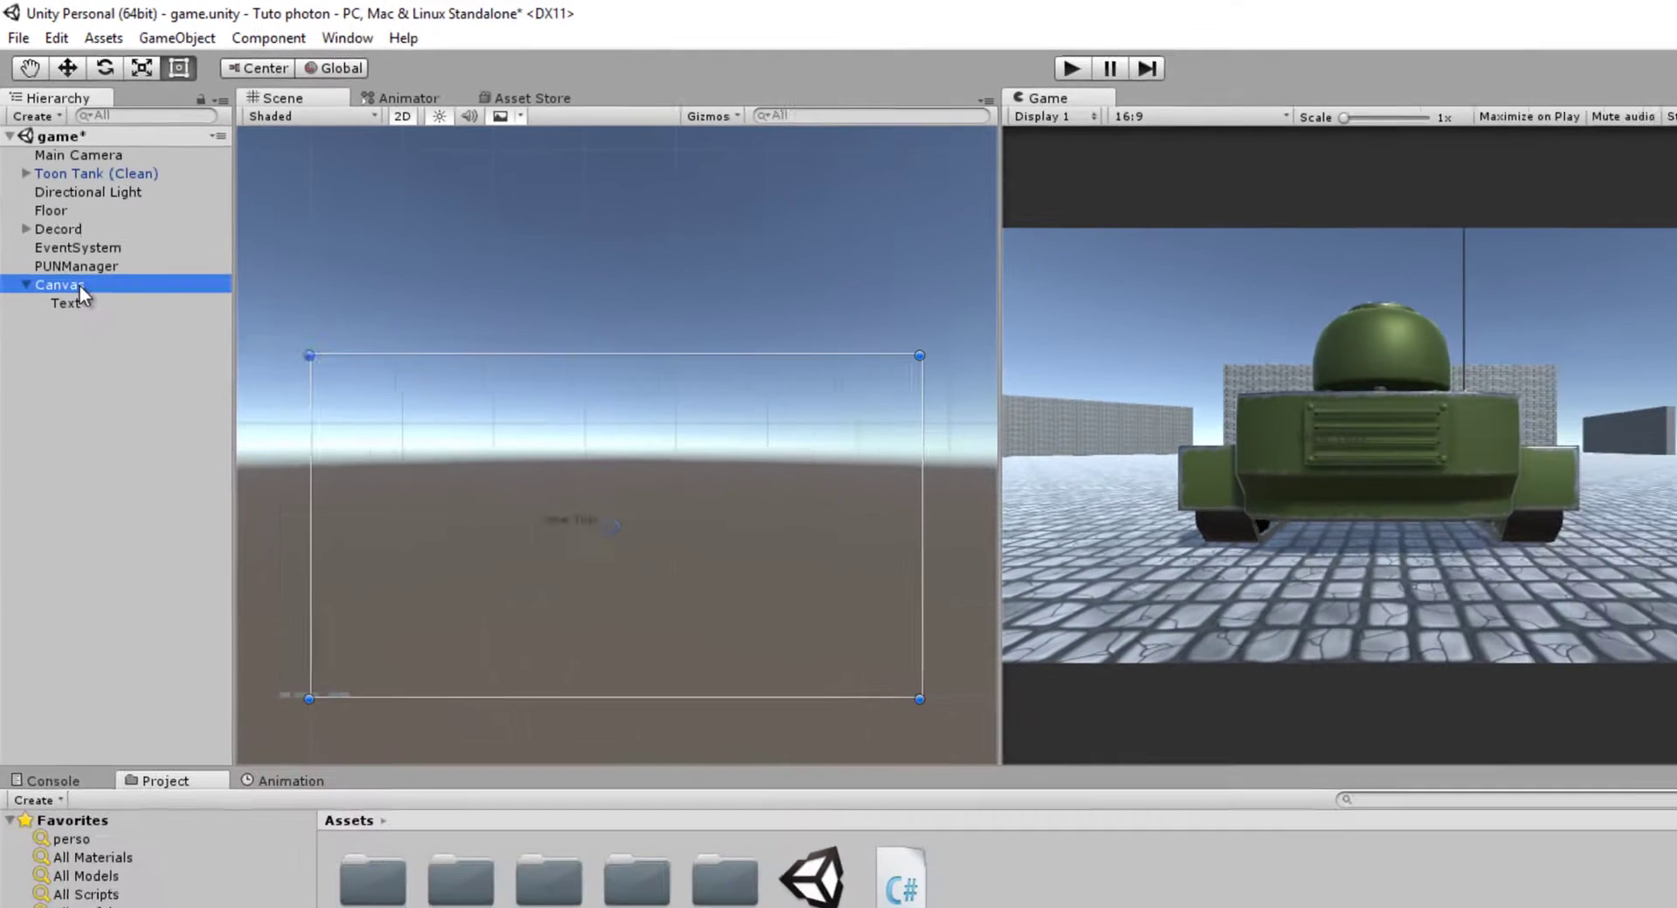
Add a Panel to the Canvas and shrink it into a thin strip at top centre
right_click(77, 276)
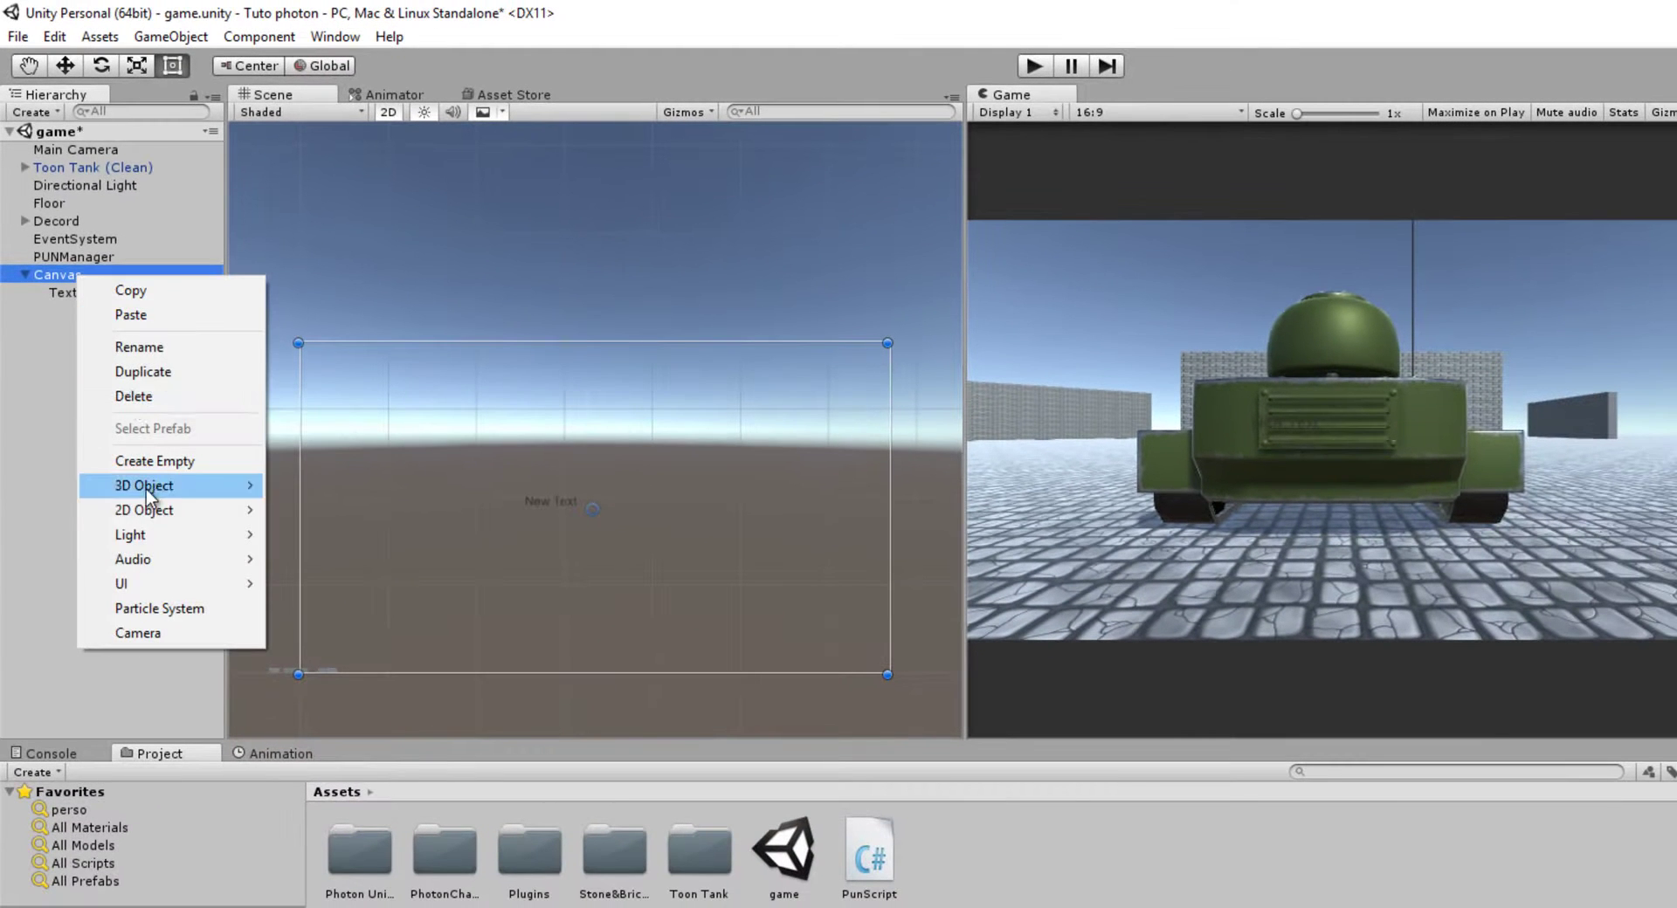
mouse_move(175, 584)
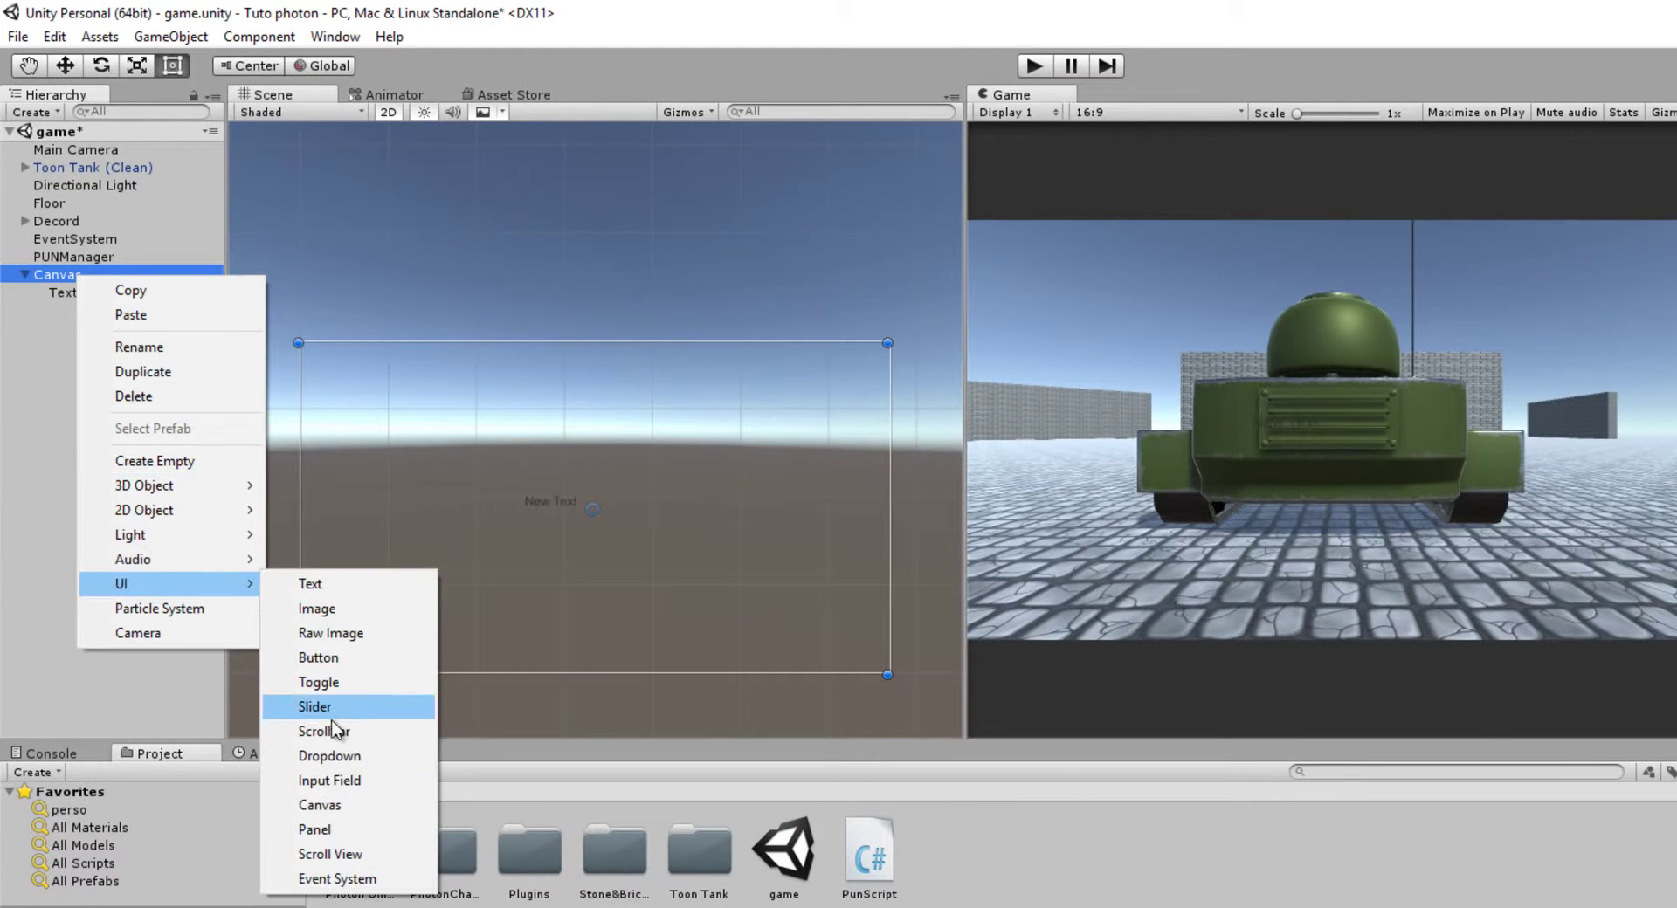
click(314, 830)
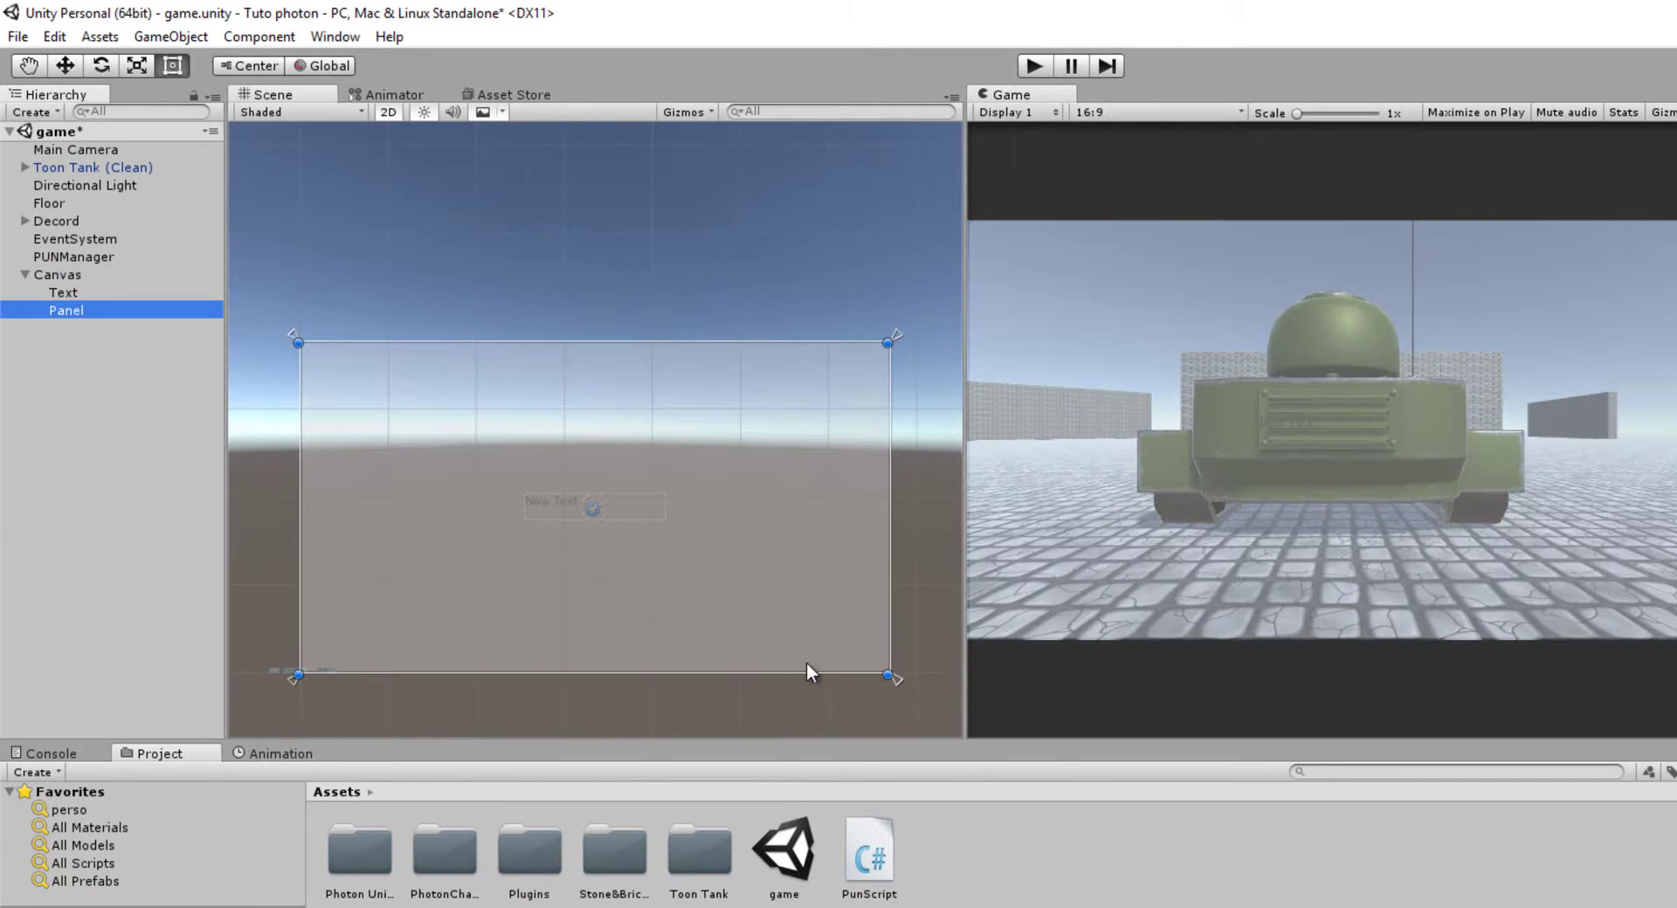
drag(887, 677, 564, 379)
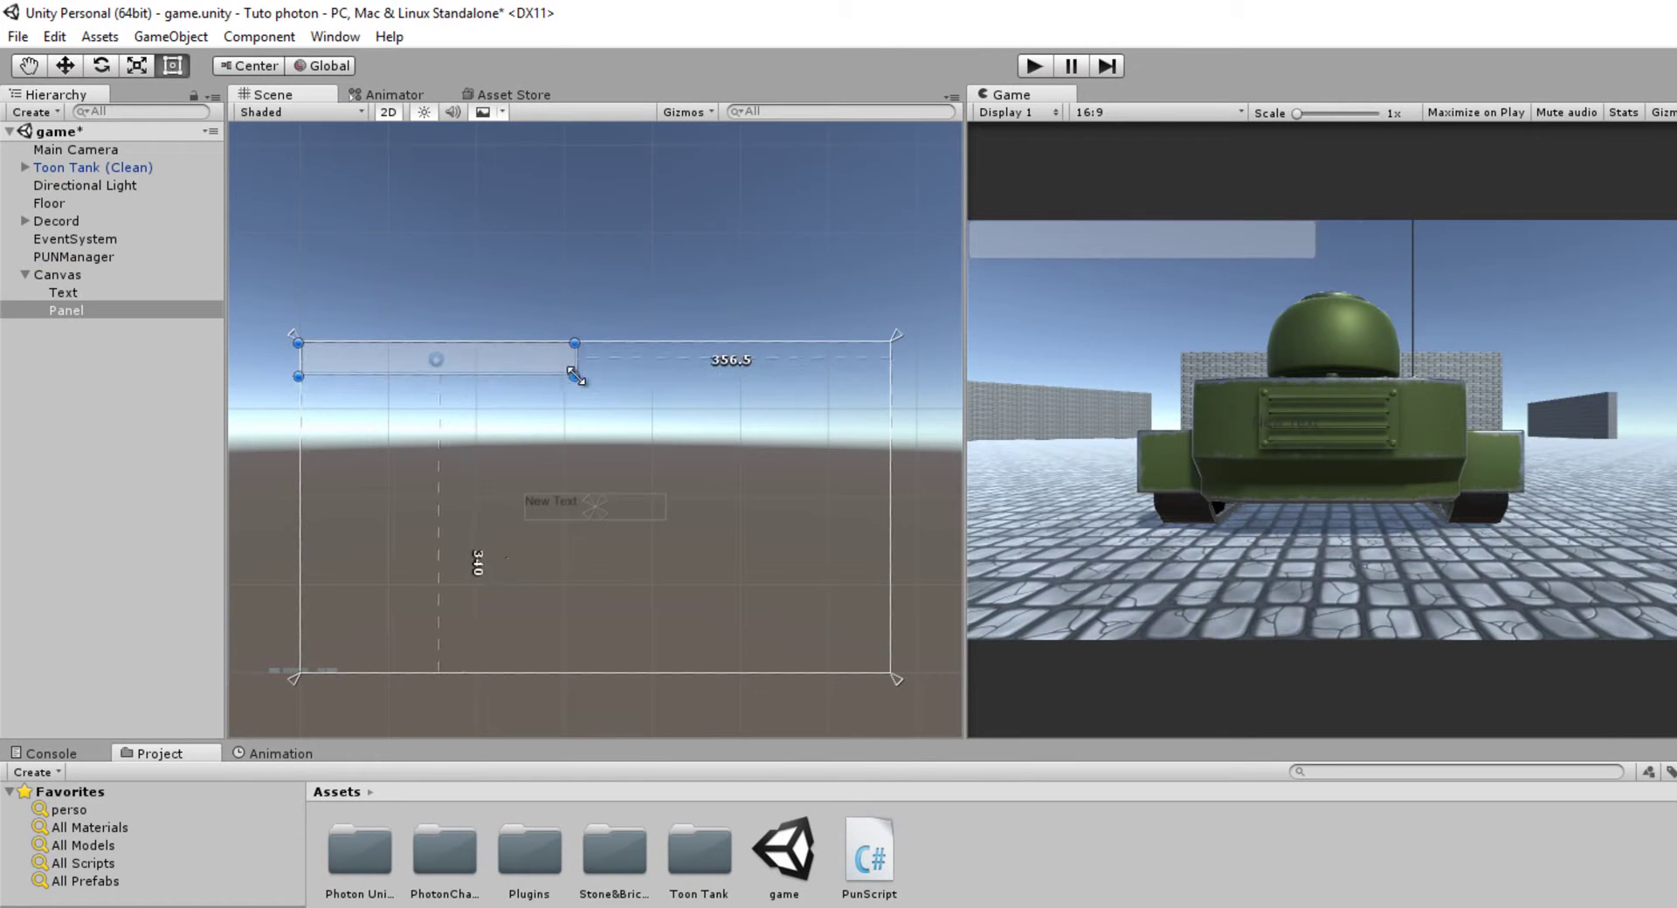
drag(391, 365, 543, 366)
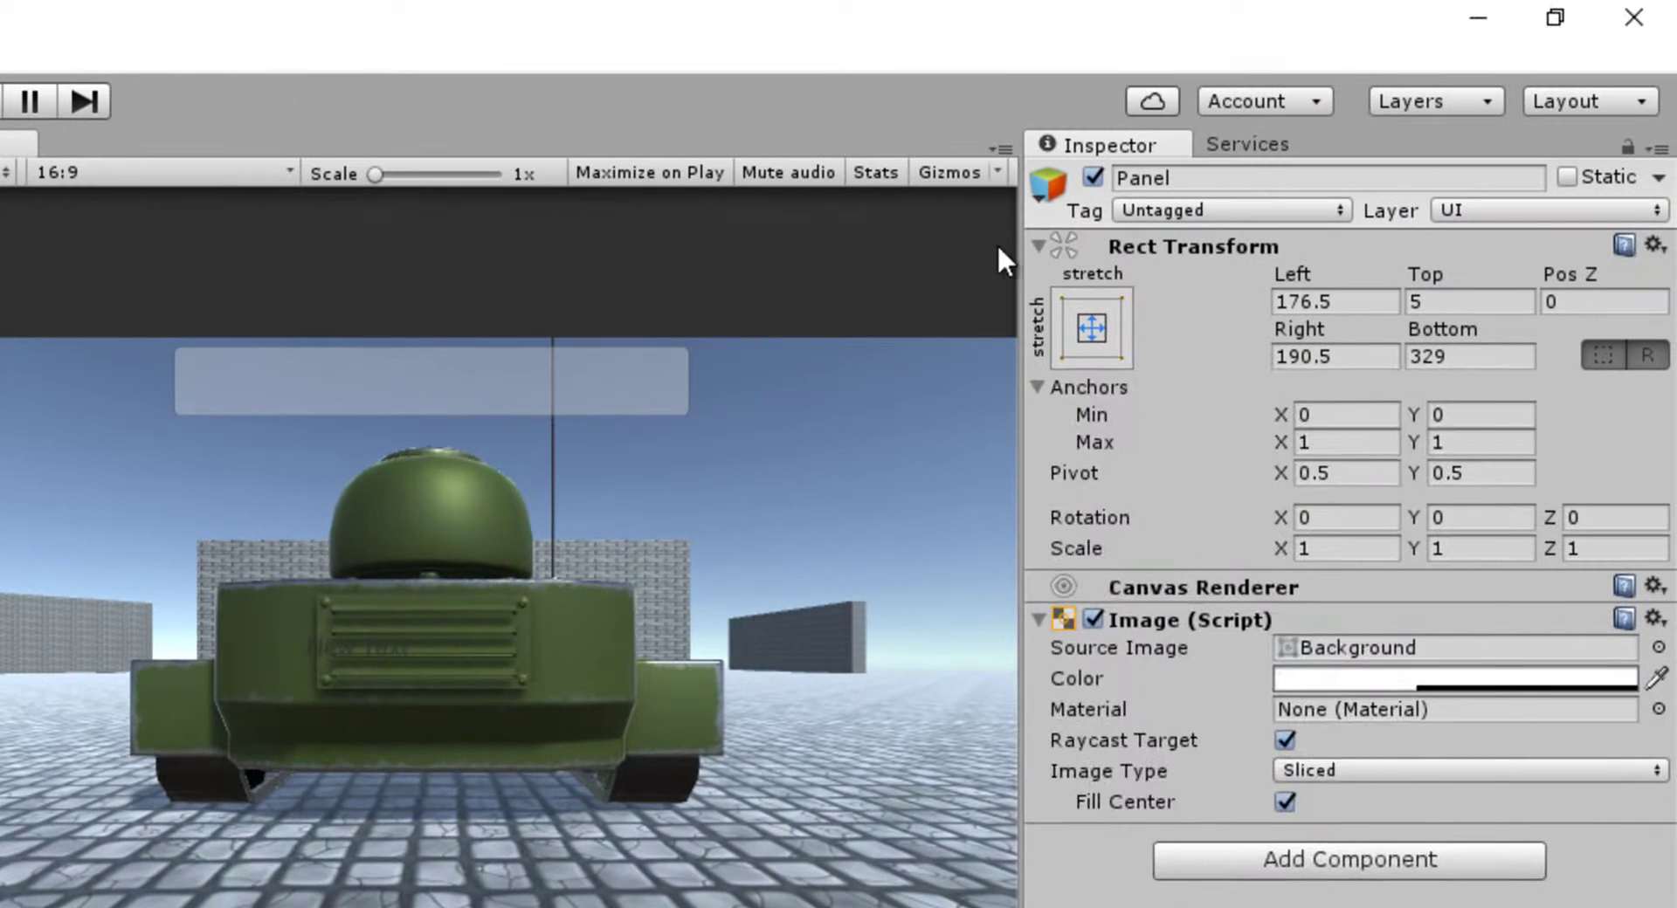
Anchor the Panel to top-center and make the Text a child of the Panel
click(1106, 321)
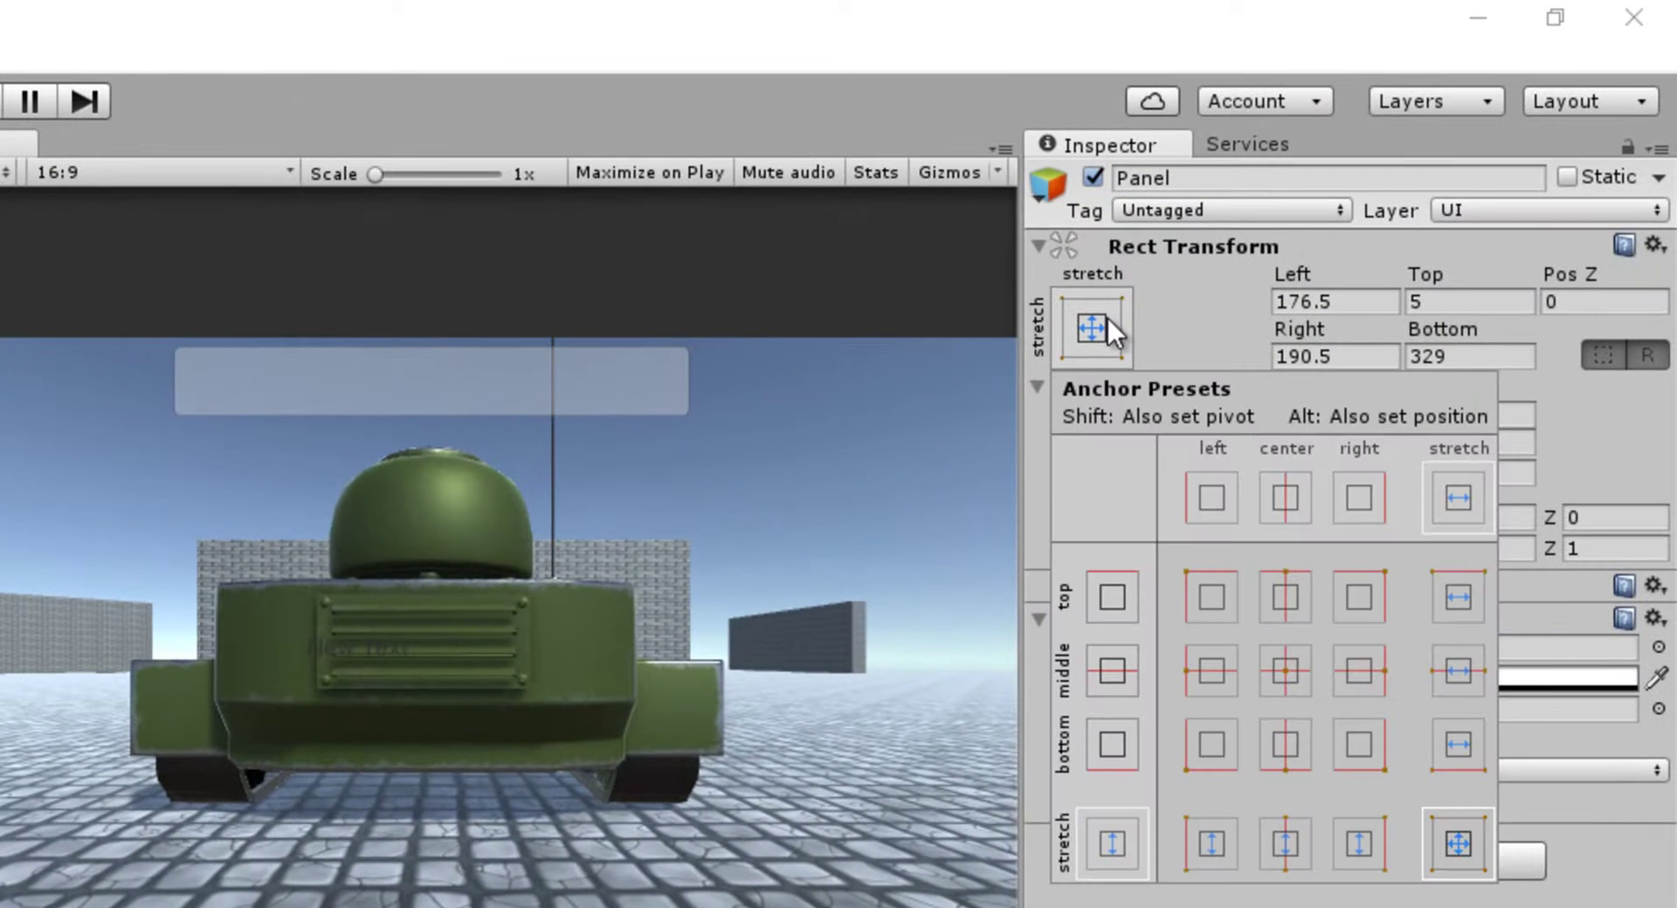
click(1283, 603)
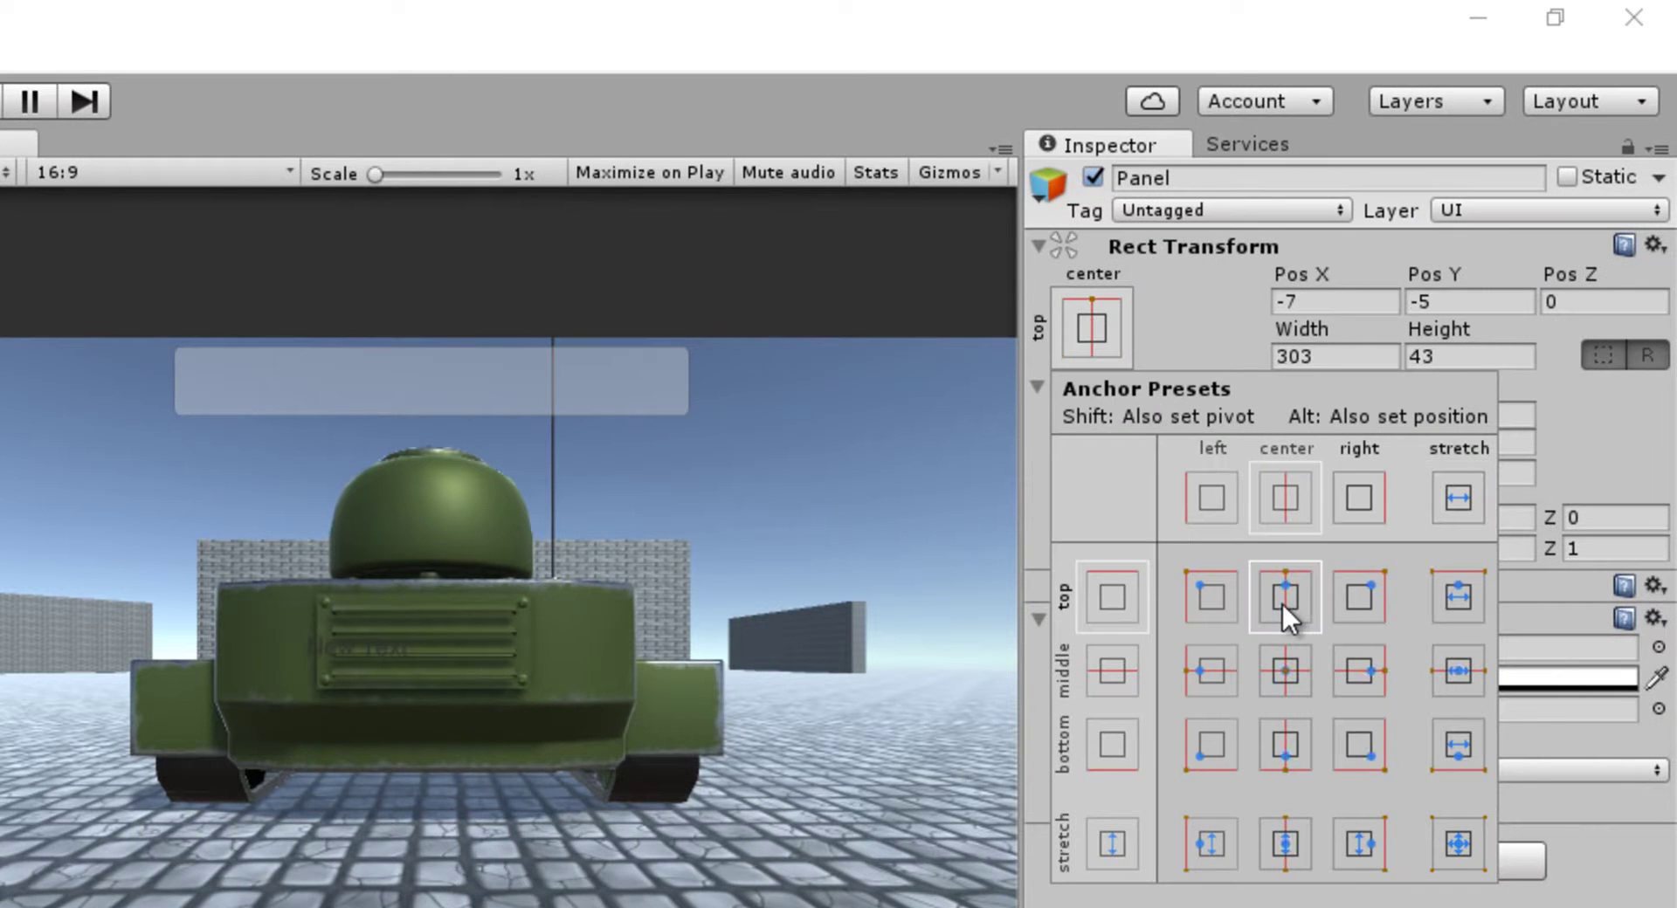
key(Escape)
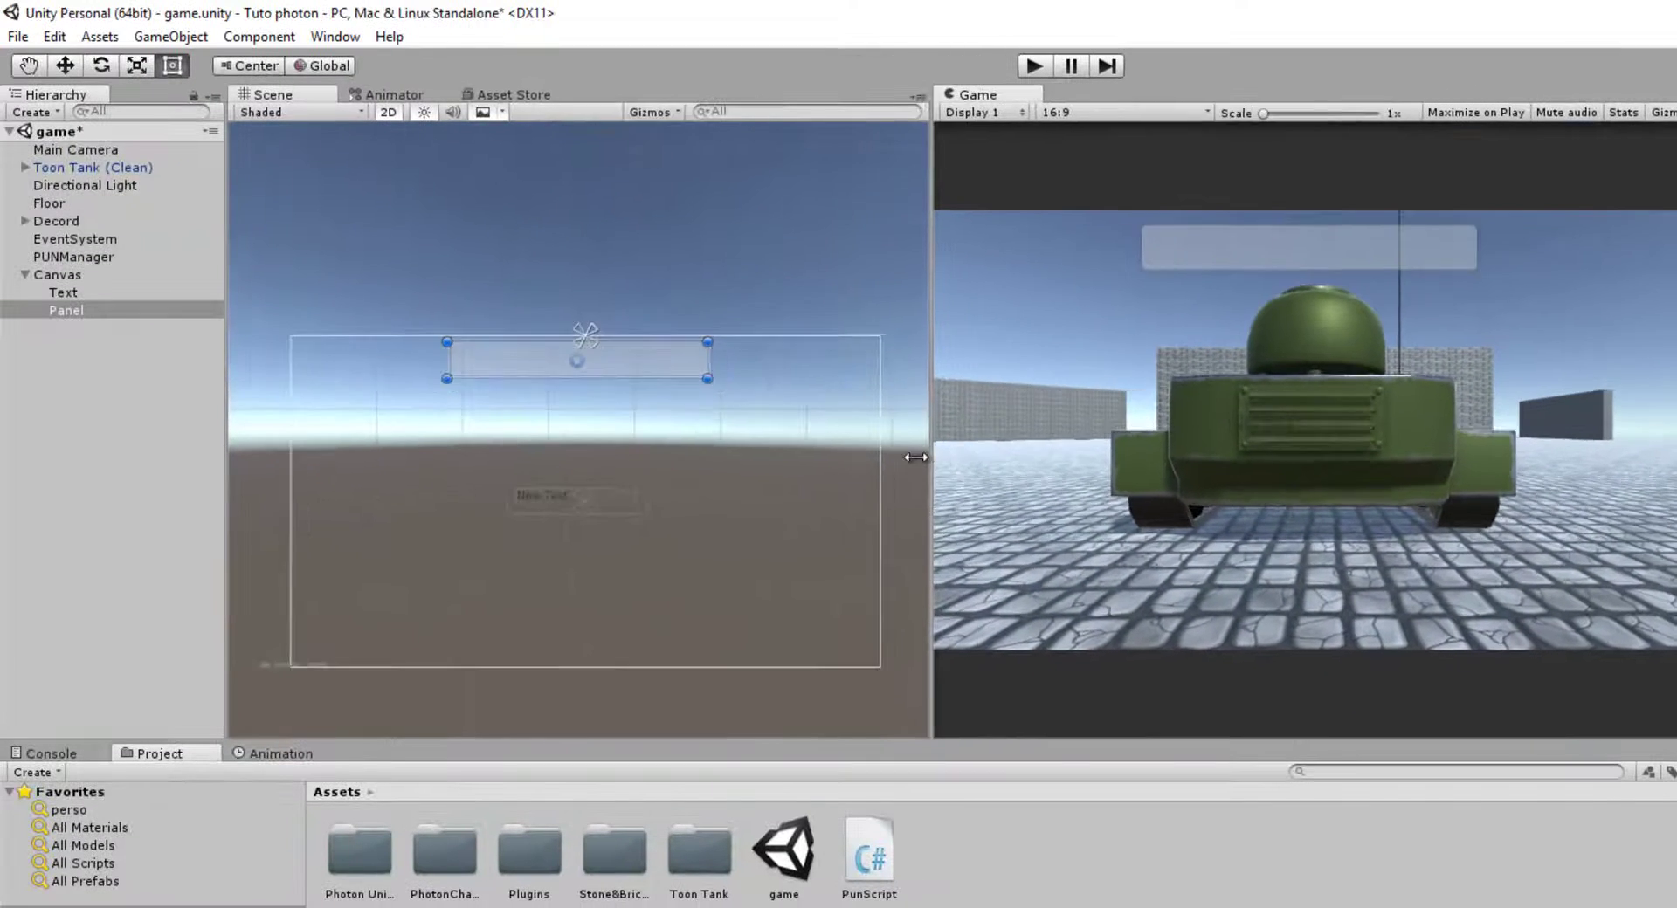
drag(915, 457, 952, 486)
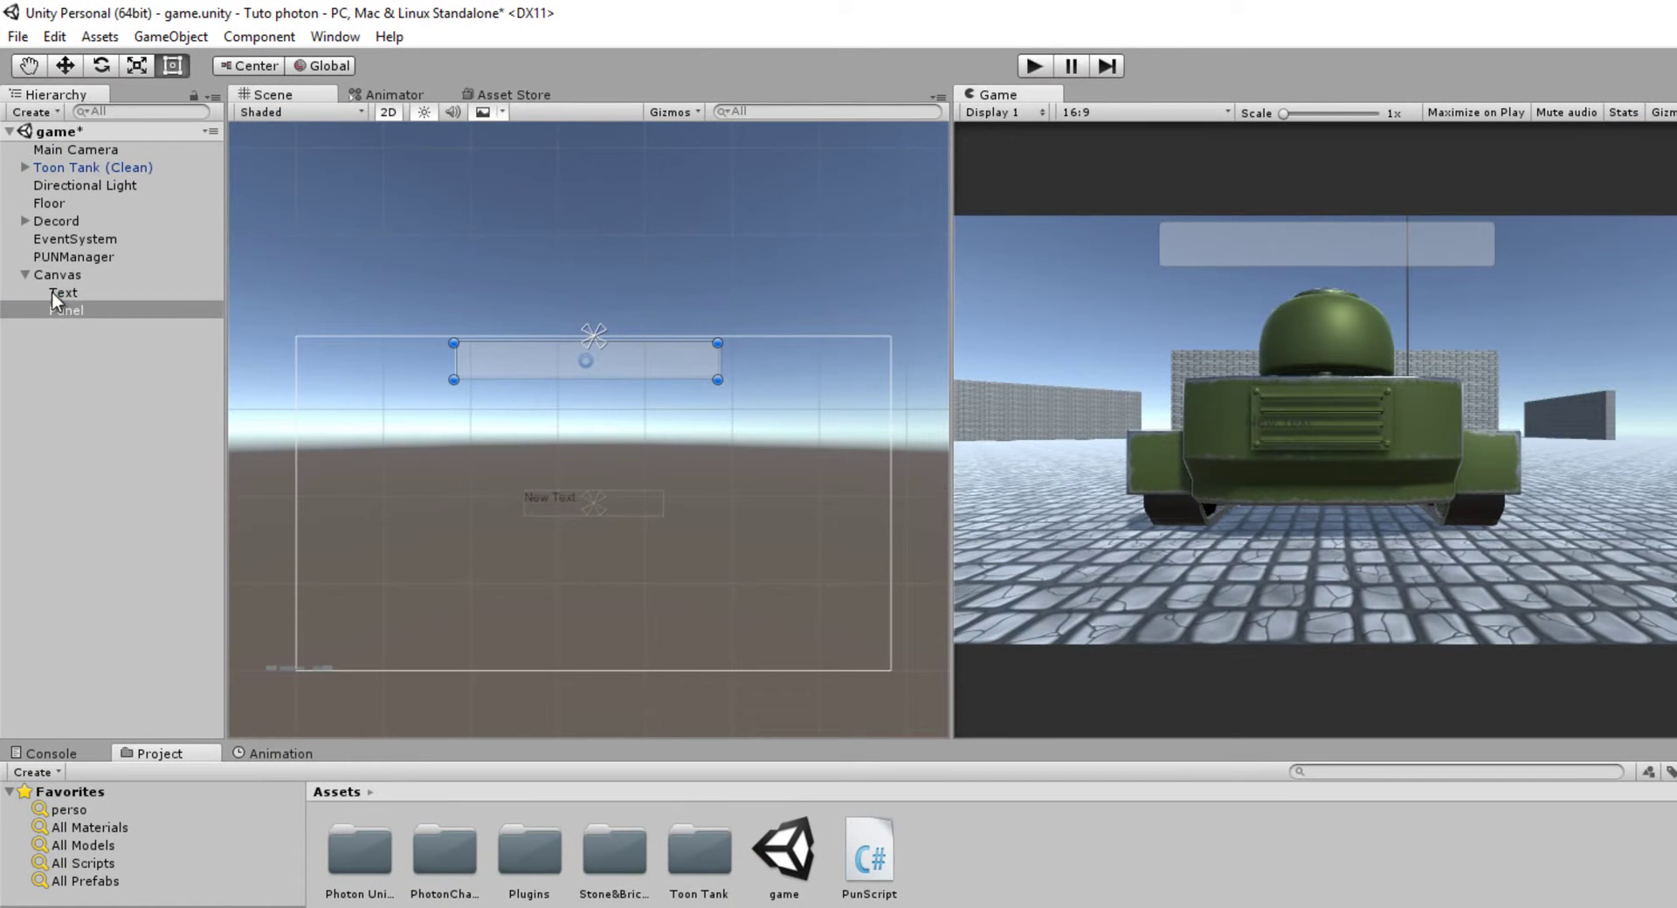
drag(51, 291, 71, 312)
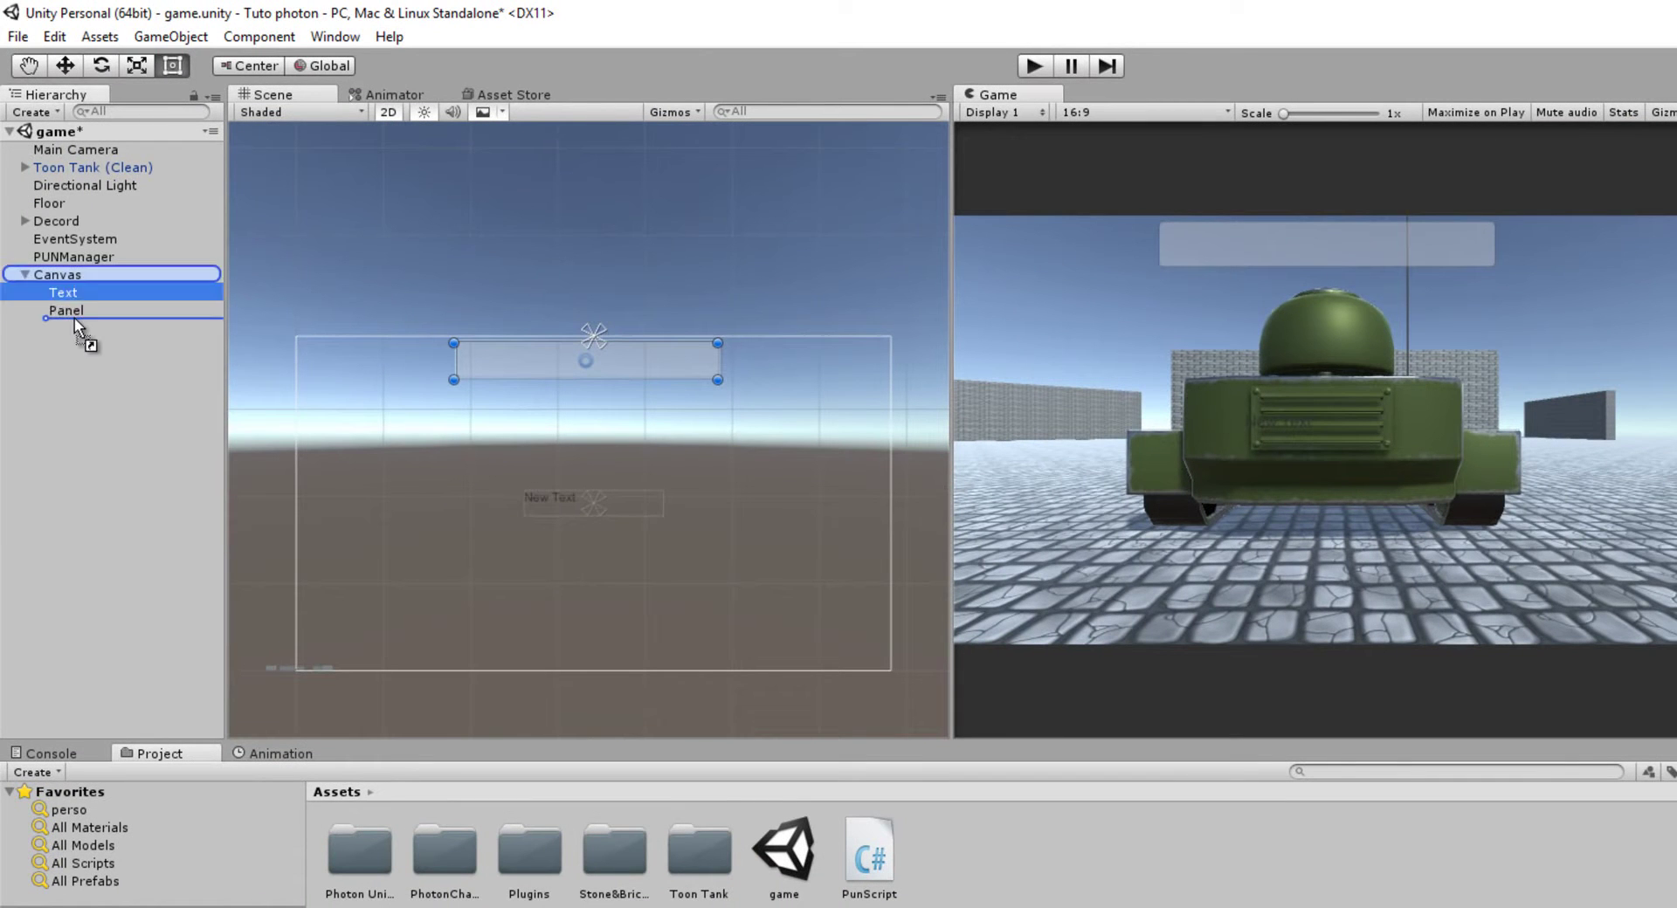
Move the text into the panel, change its content to Infos, and rename it TxtInfos
click(100, 68)
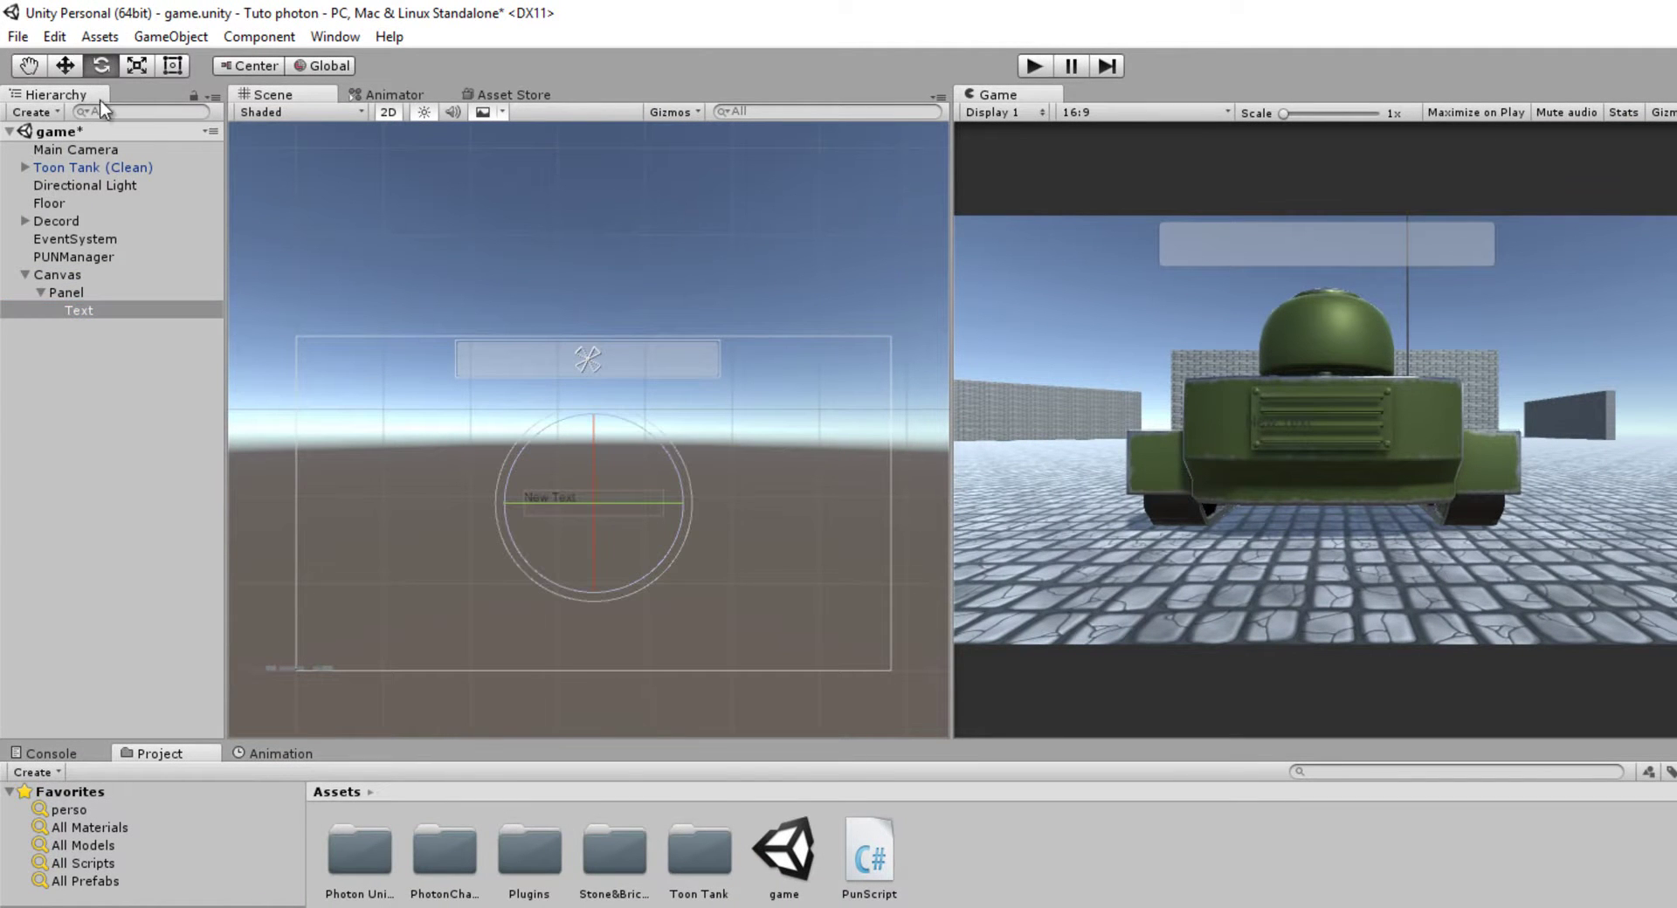
click(65, 66)
drag(595, 411, 608, 271)
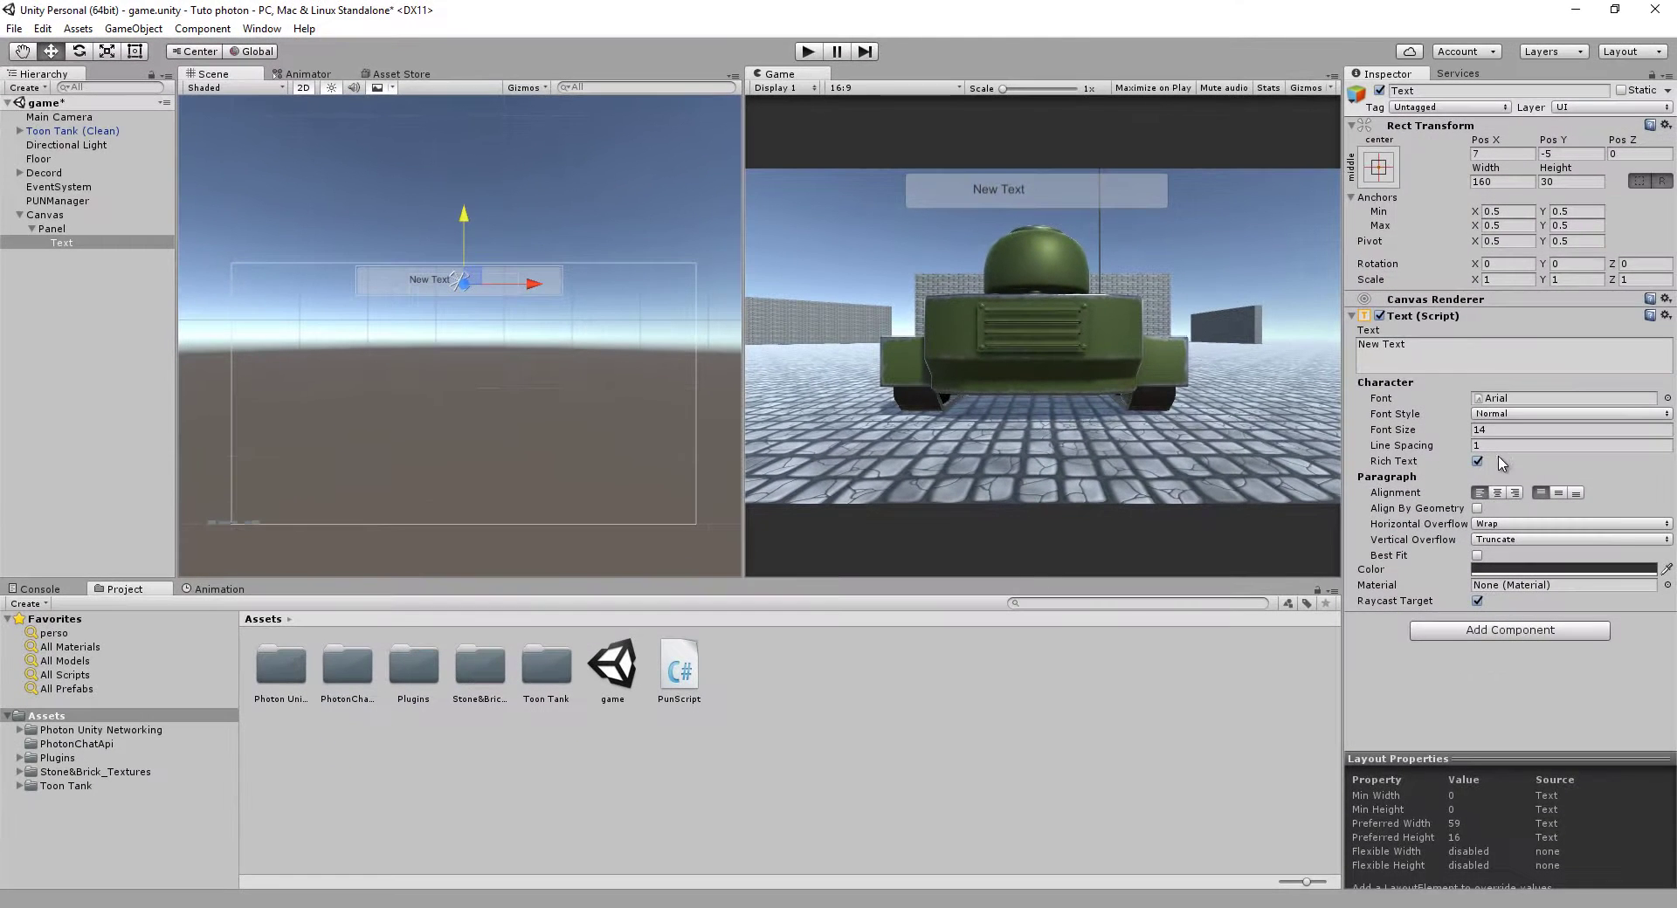
click(1421, 354)
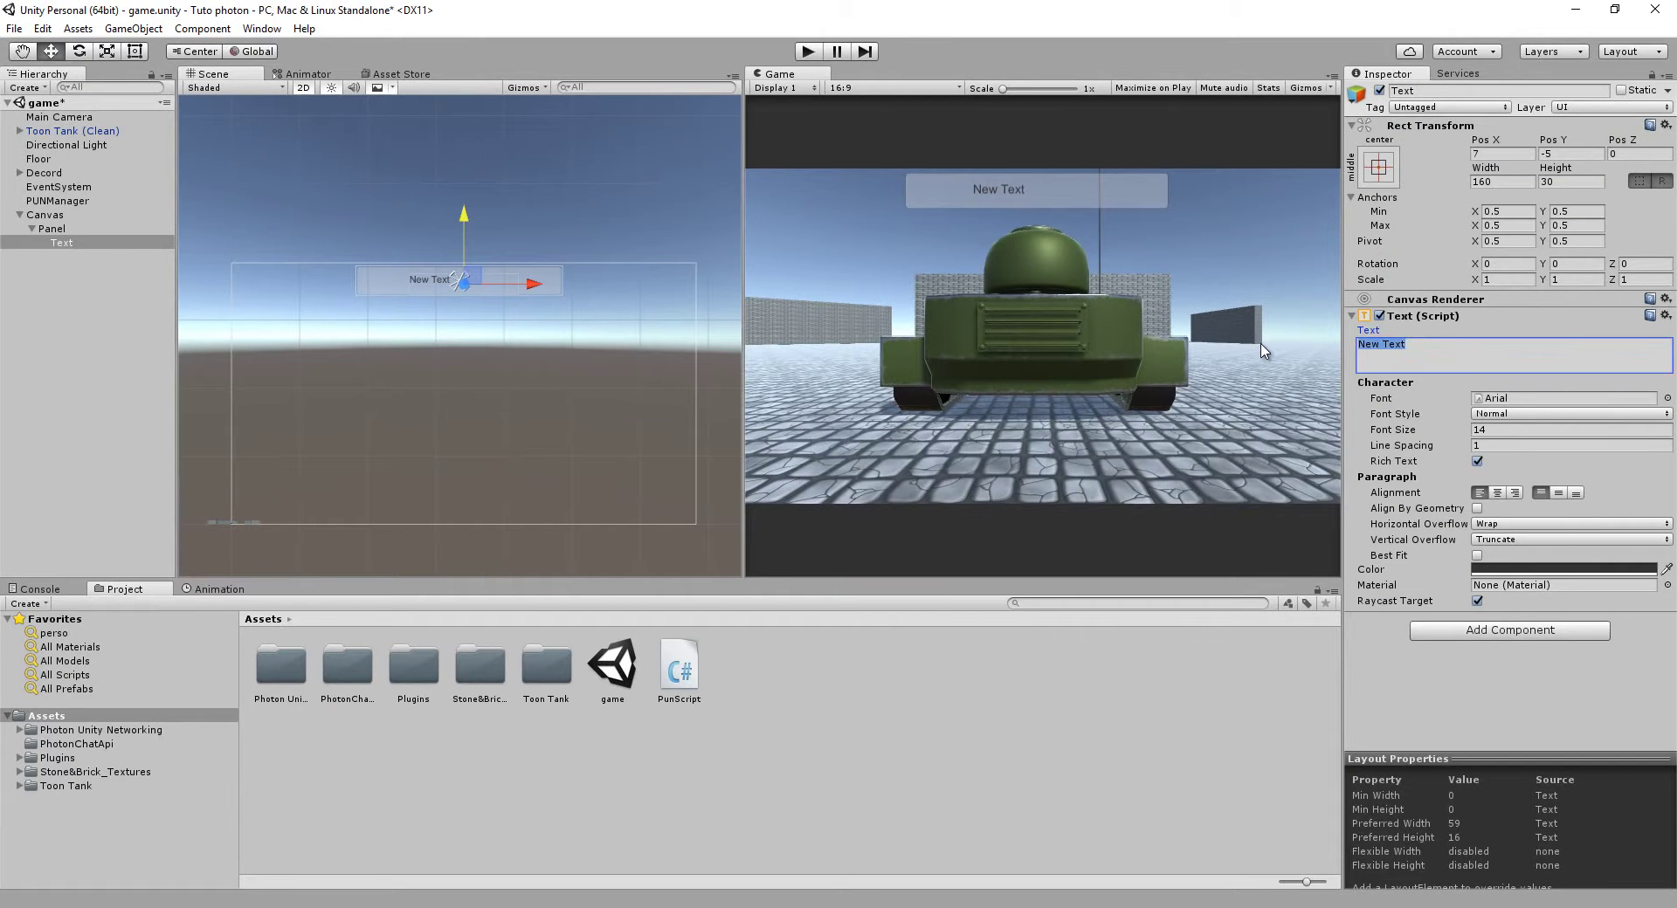
text(Inf)
right_click(66, 244)
click(116, 293)
text(TxtIn)
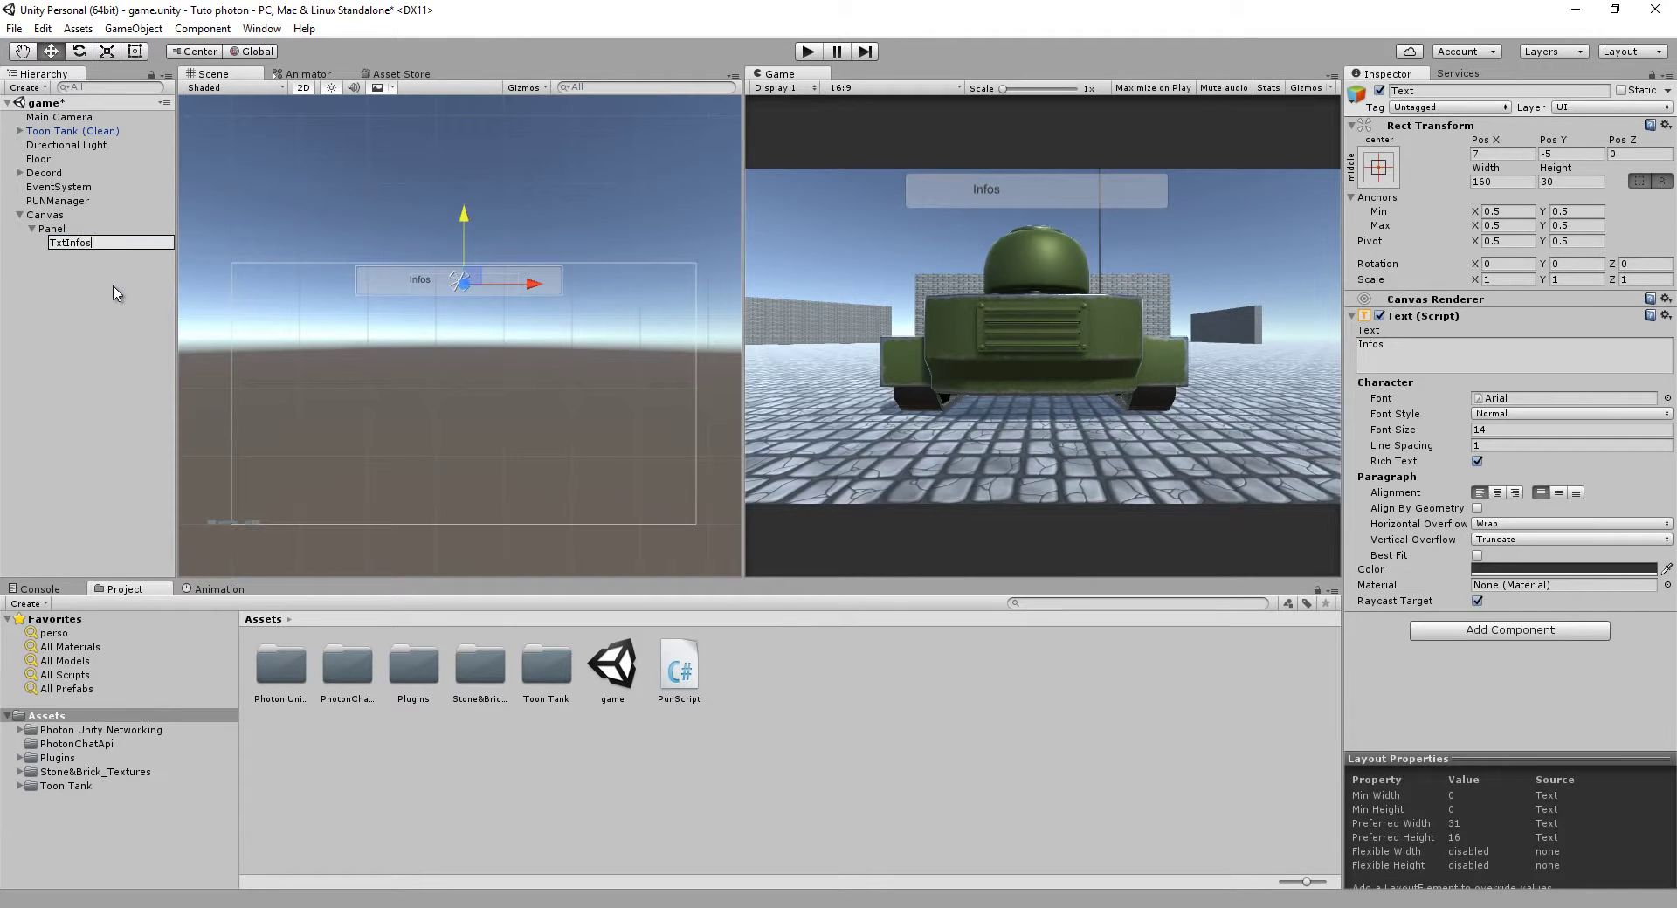
key(Return)
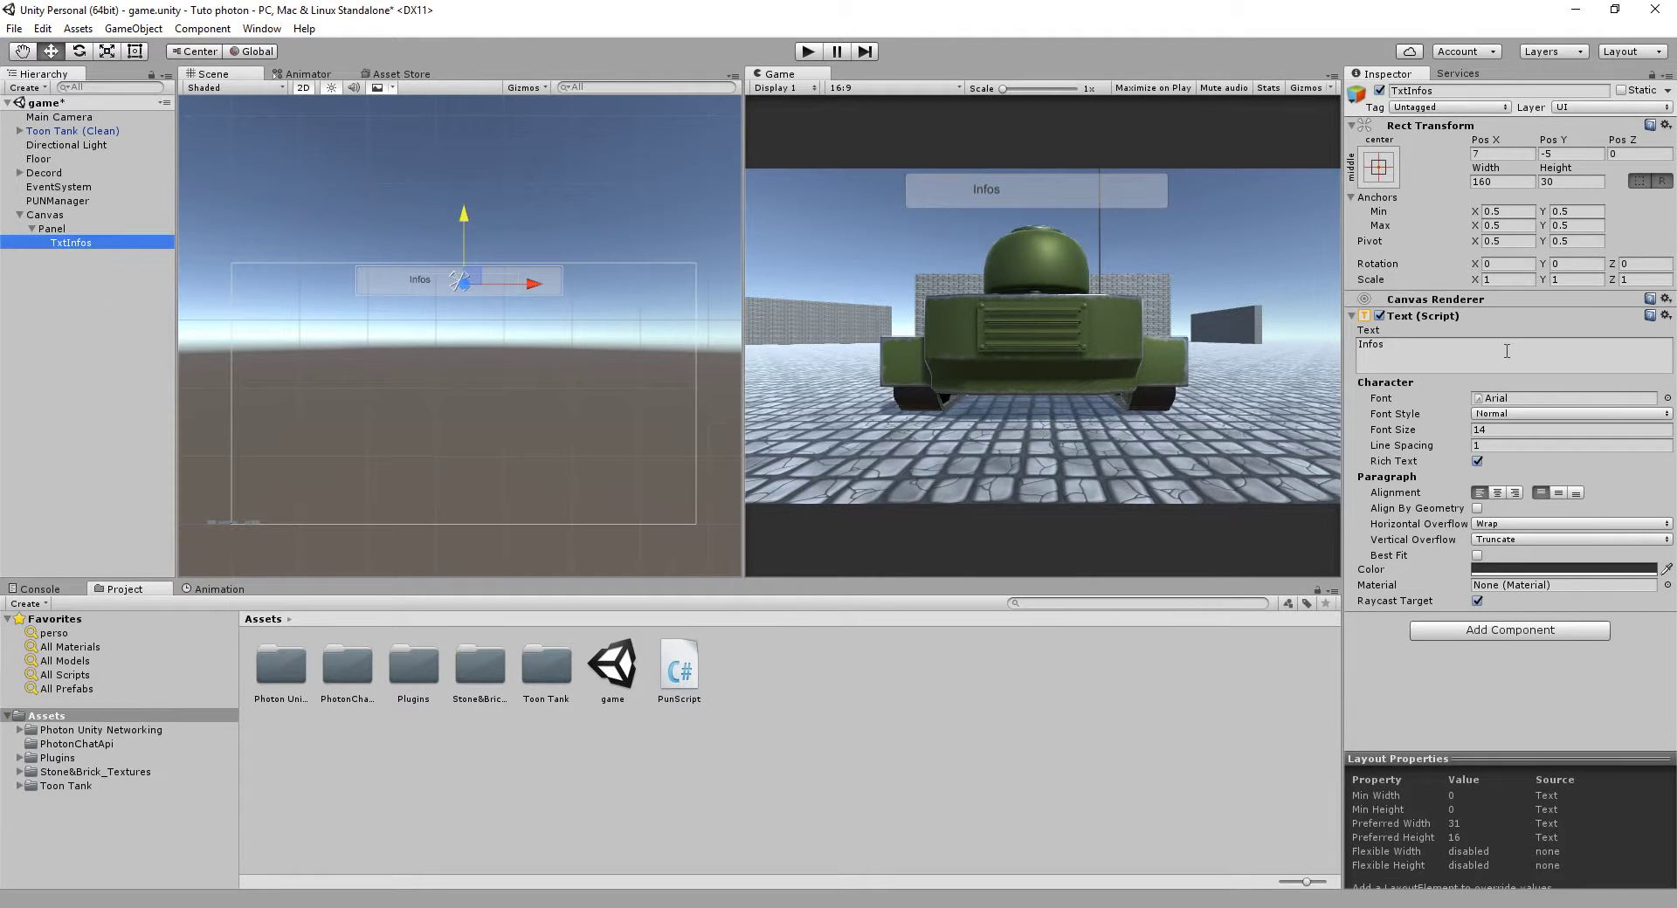
Center the Infos label horizontally and vertically, nudge it into place, and widen the game preview
click(1506, 495)
click(1506, 495)
click(1561, 494)
drag(463, 216, 463, 209)
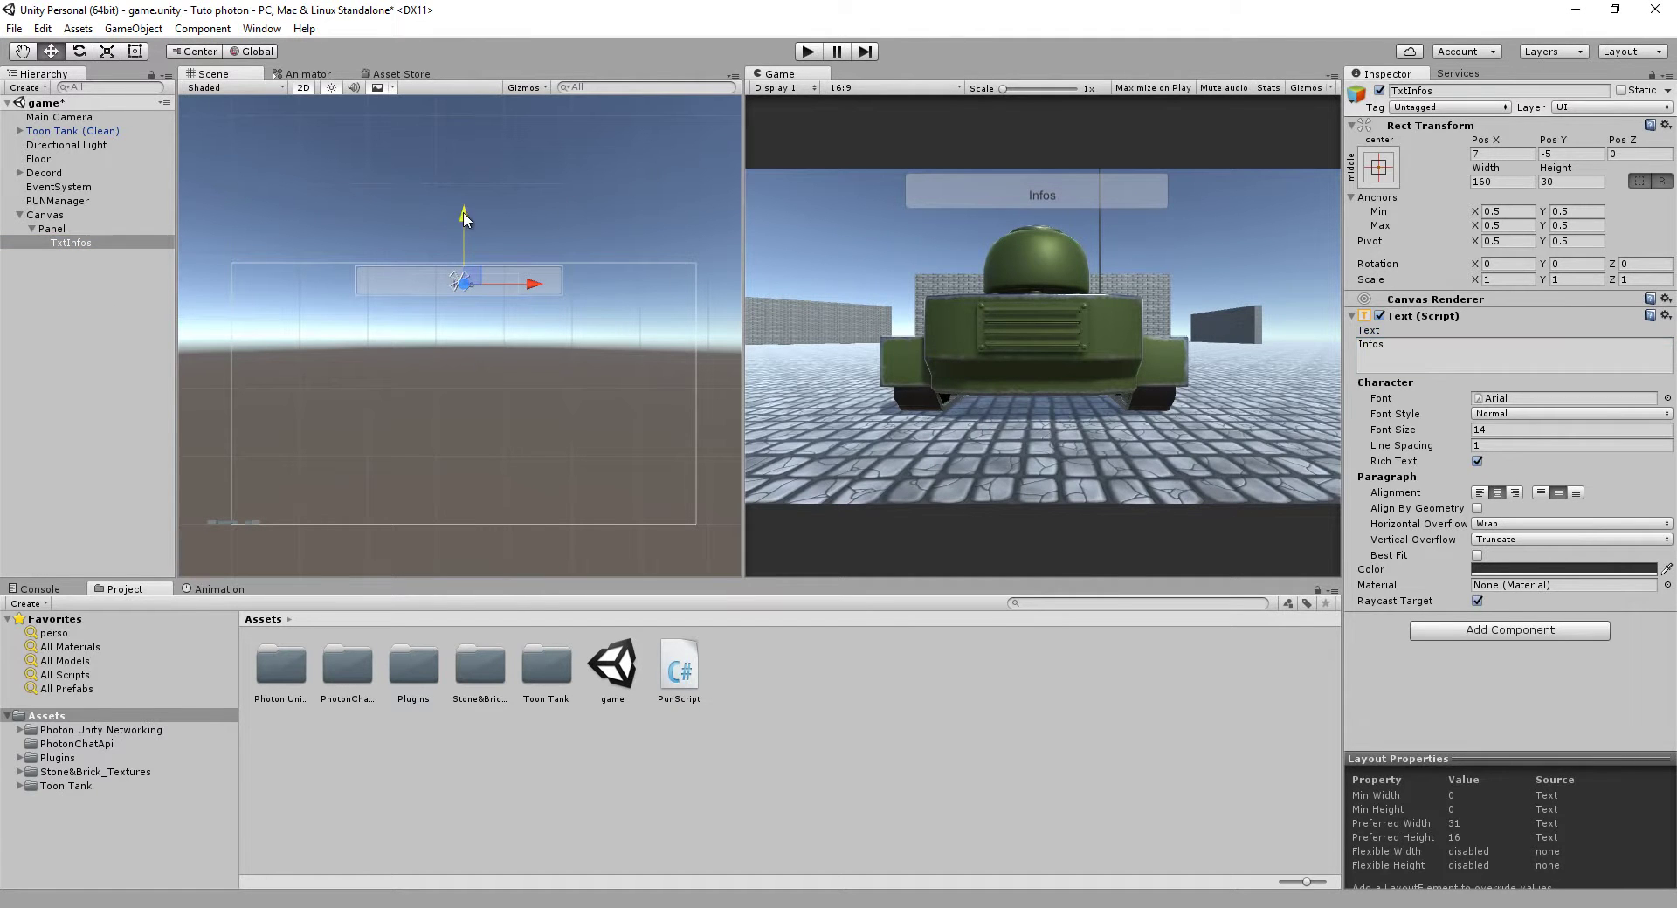
drag(524, 284, 528, 284)
mouse_move(744, 324)
mouse_down()
mouse_move(585, 332)
mouse_move(704, 363)
mouse_up()
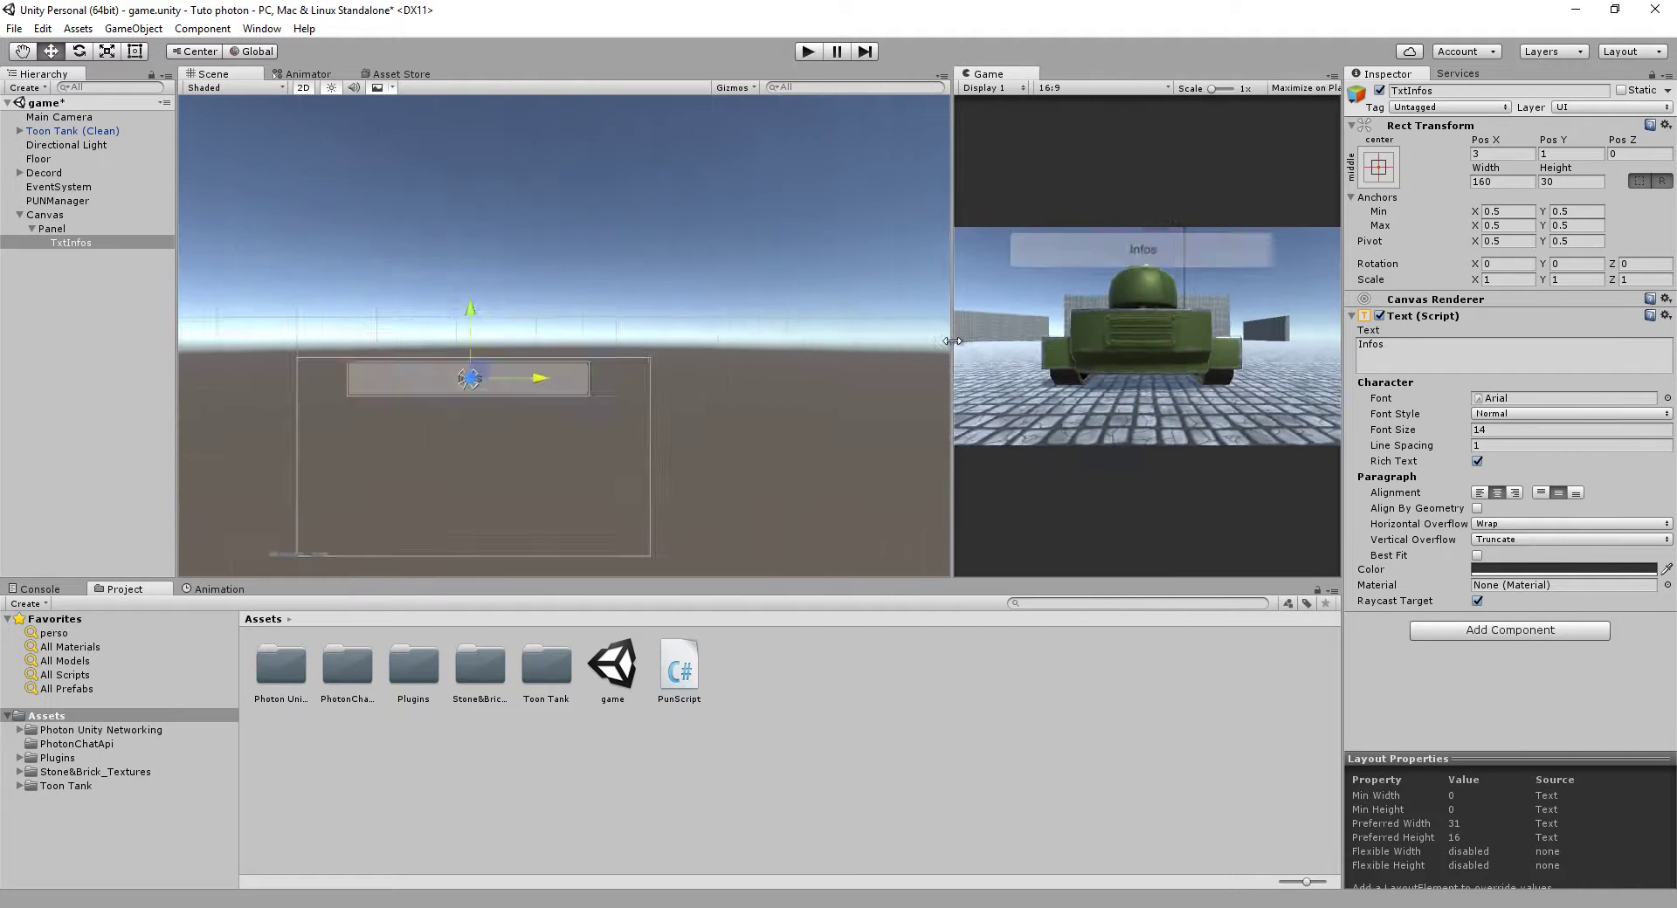
Set the label's Horizontal Overflow to Overflow, keeping its text as Infos, then select Canvas
click(1493, 524)
click(1527, 564)
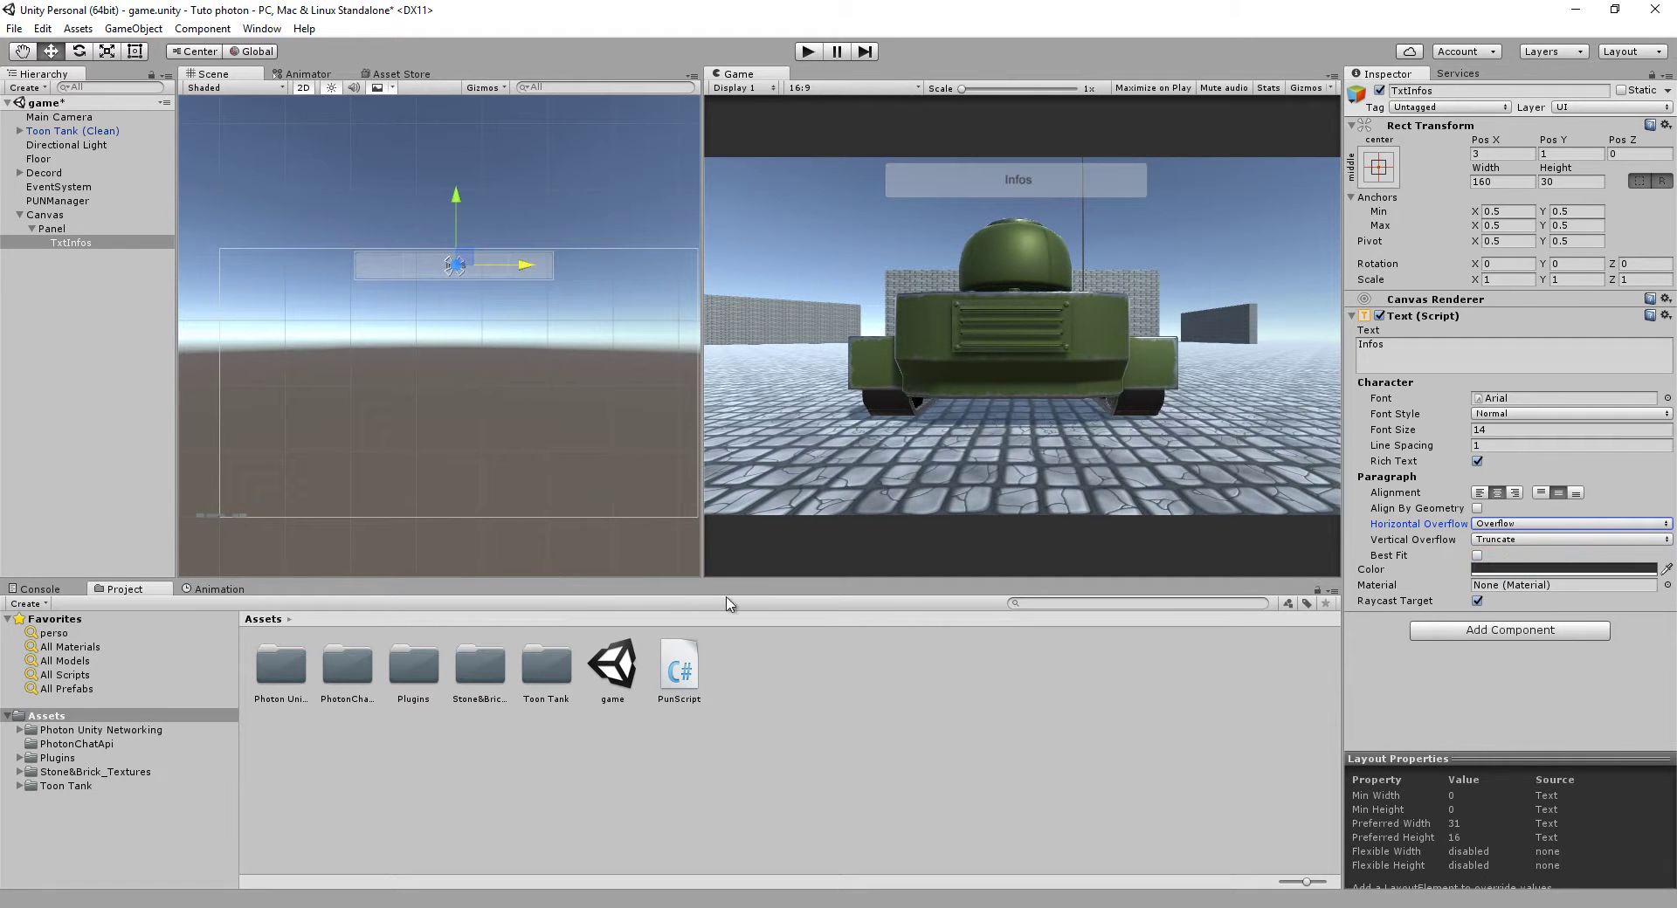
key(Tab)
click(1407, 342)
text(bvcbbbbbbbbbbbbbbbbbbbbbbbbb)
drag(1385, 348, 1563, 346)
key(BackSpace)
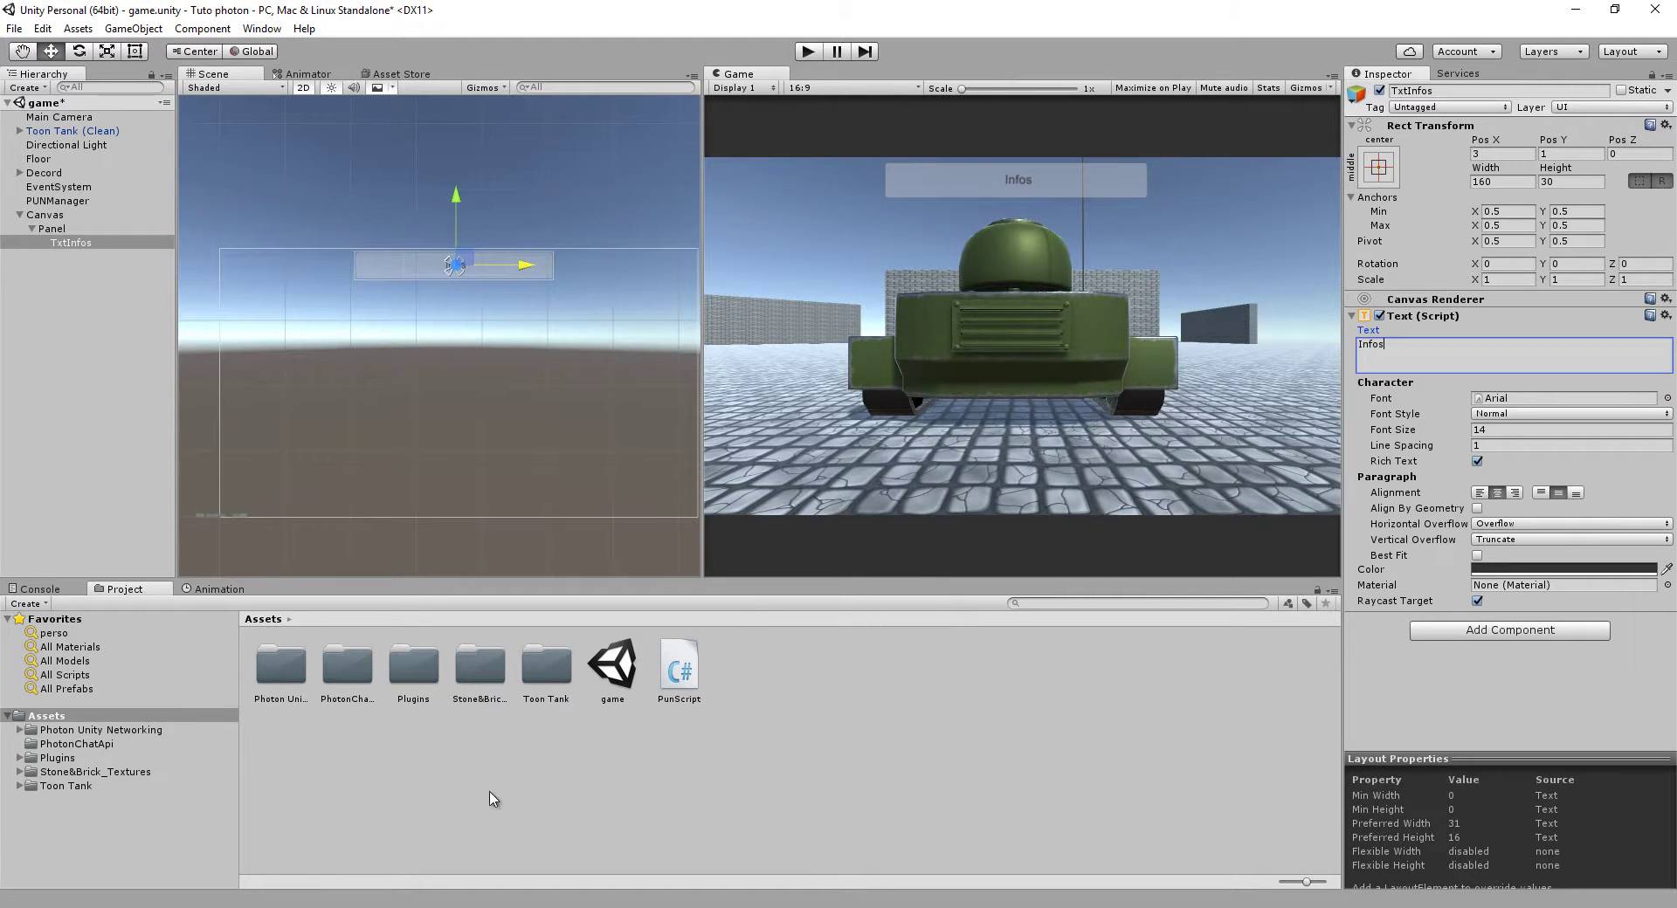
click(46, 215)
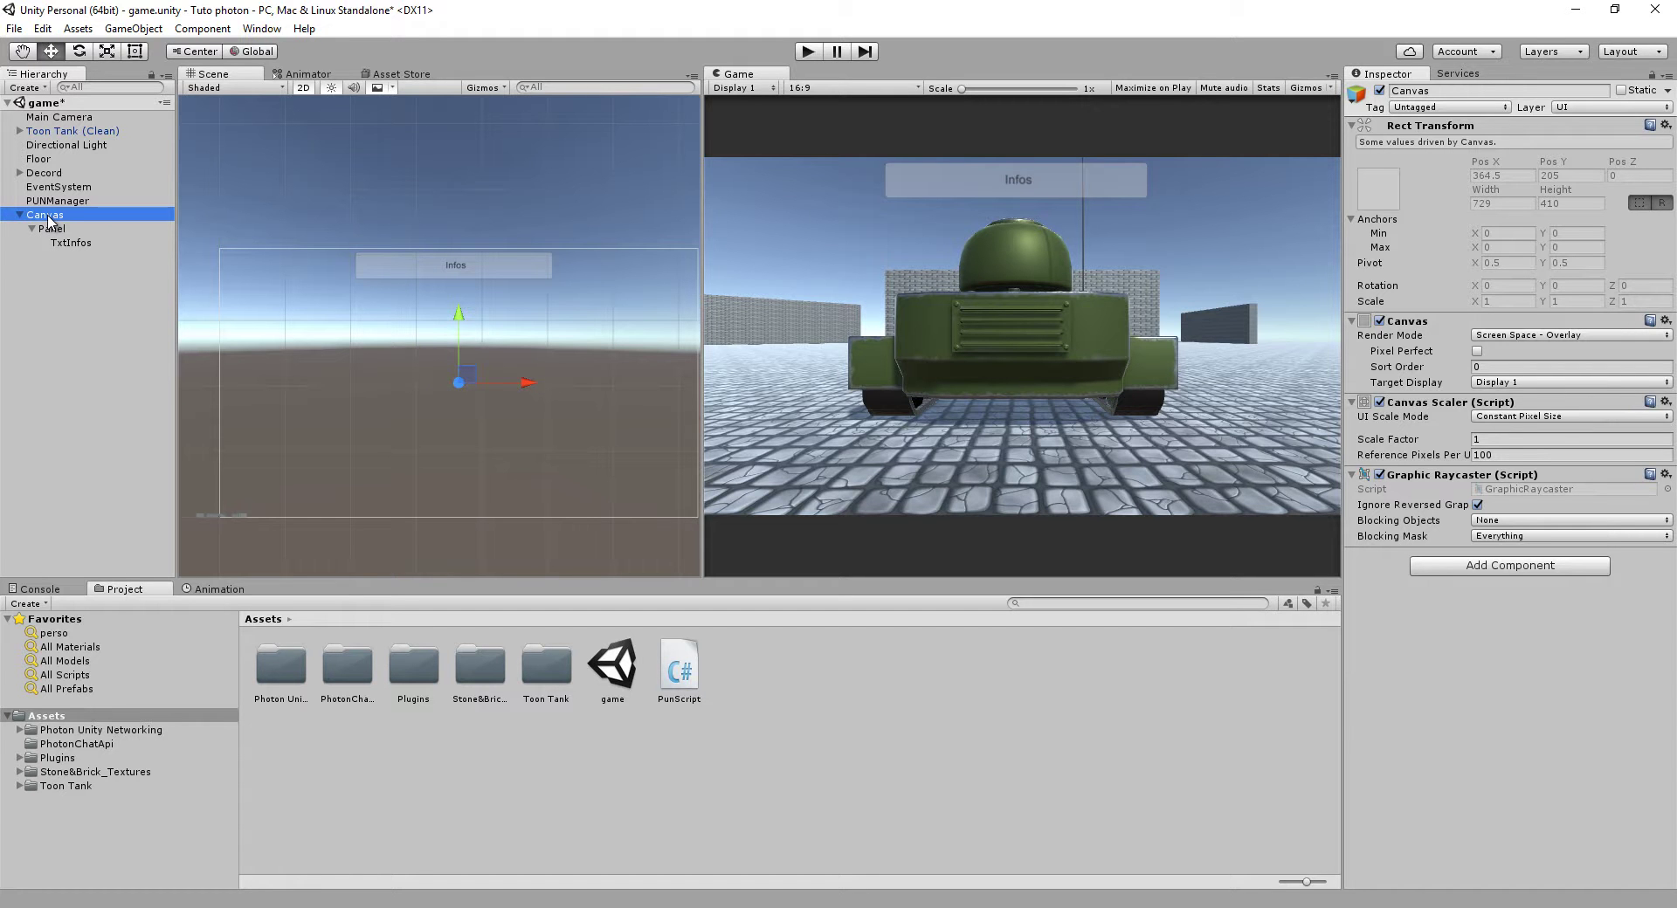
Open PunScript in Visual Studio, reload the project, and add 'using UnityEngine.UI;'
double_click(679, 675)
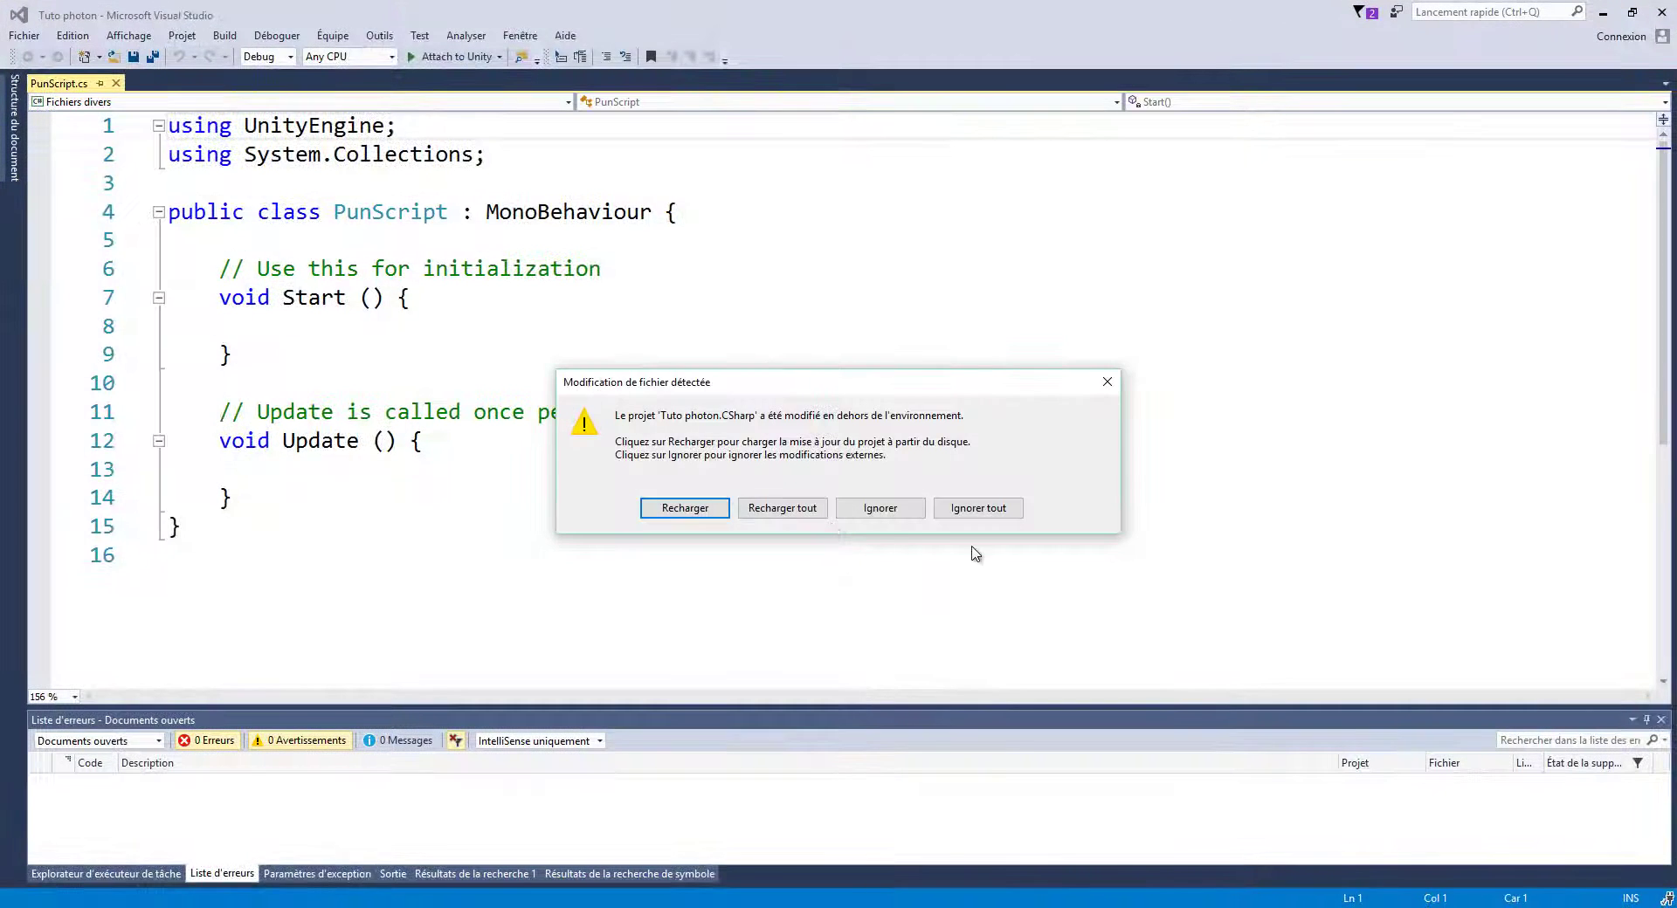
click(783, 510)
click(264, 180)
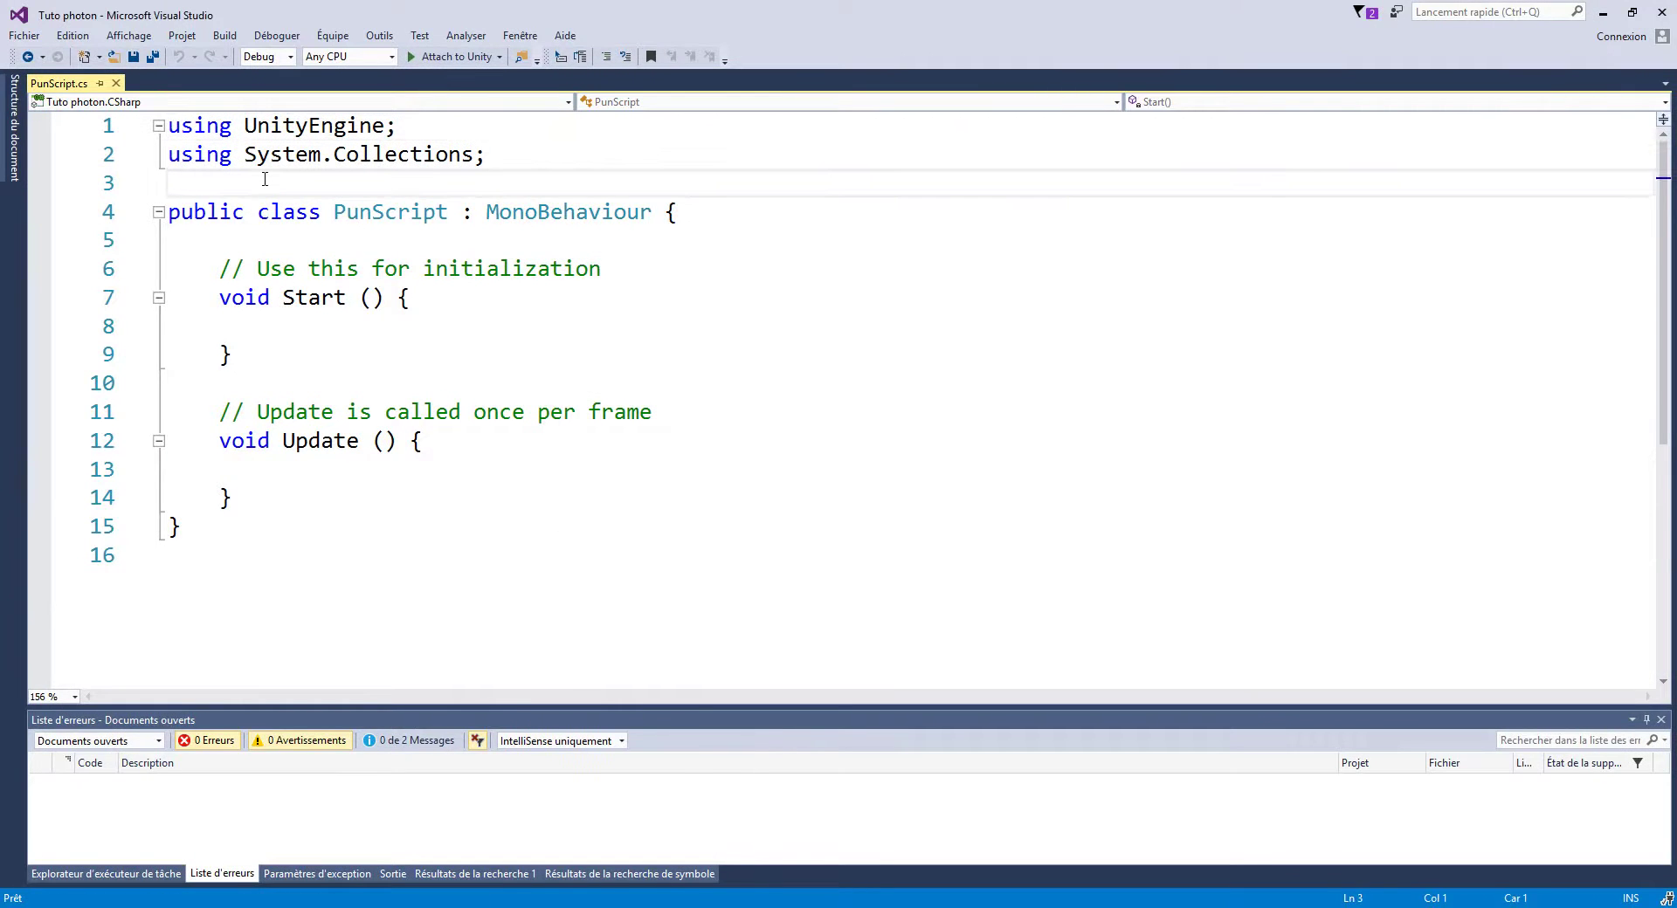
text(using uniy)
key(BackSpace)
text(tyE)
key(Tab)
text(.UI;)
key(Return)
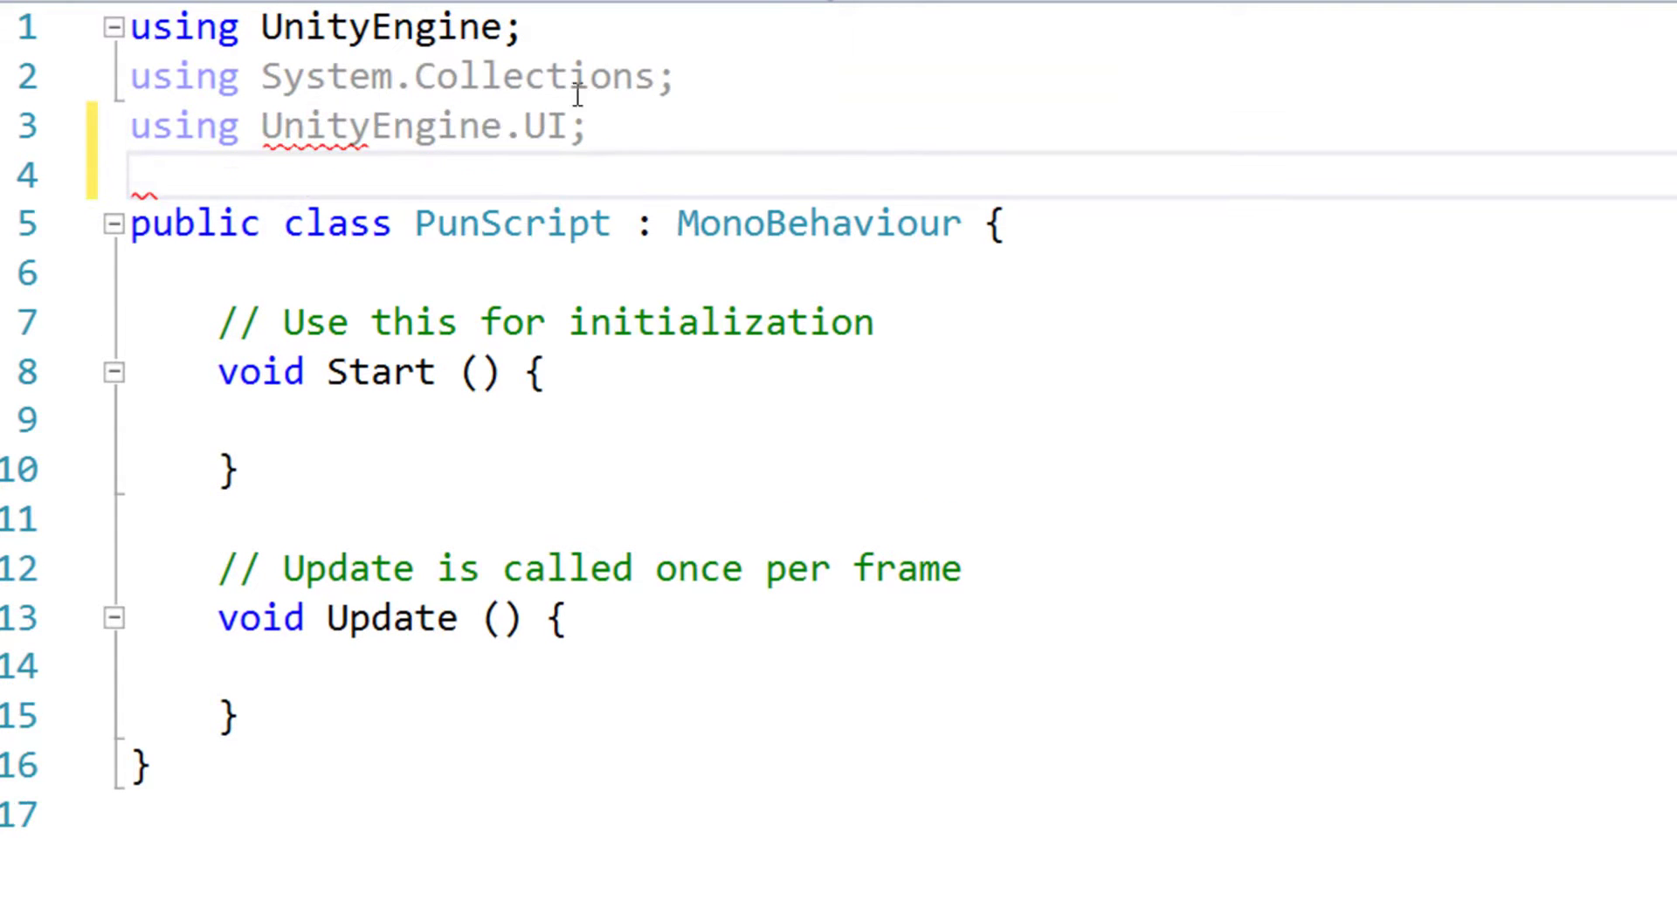
Declare 'public Text TxtInfos;' in PunScript, save, and return to Unity
click(521, 283)
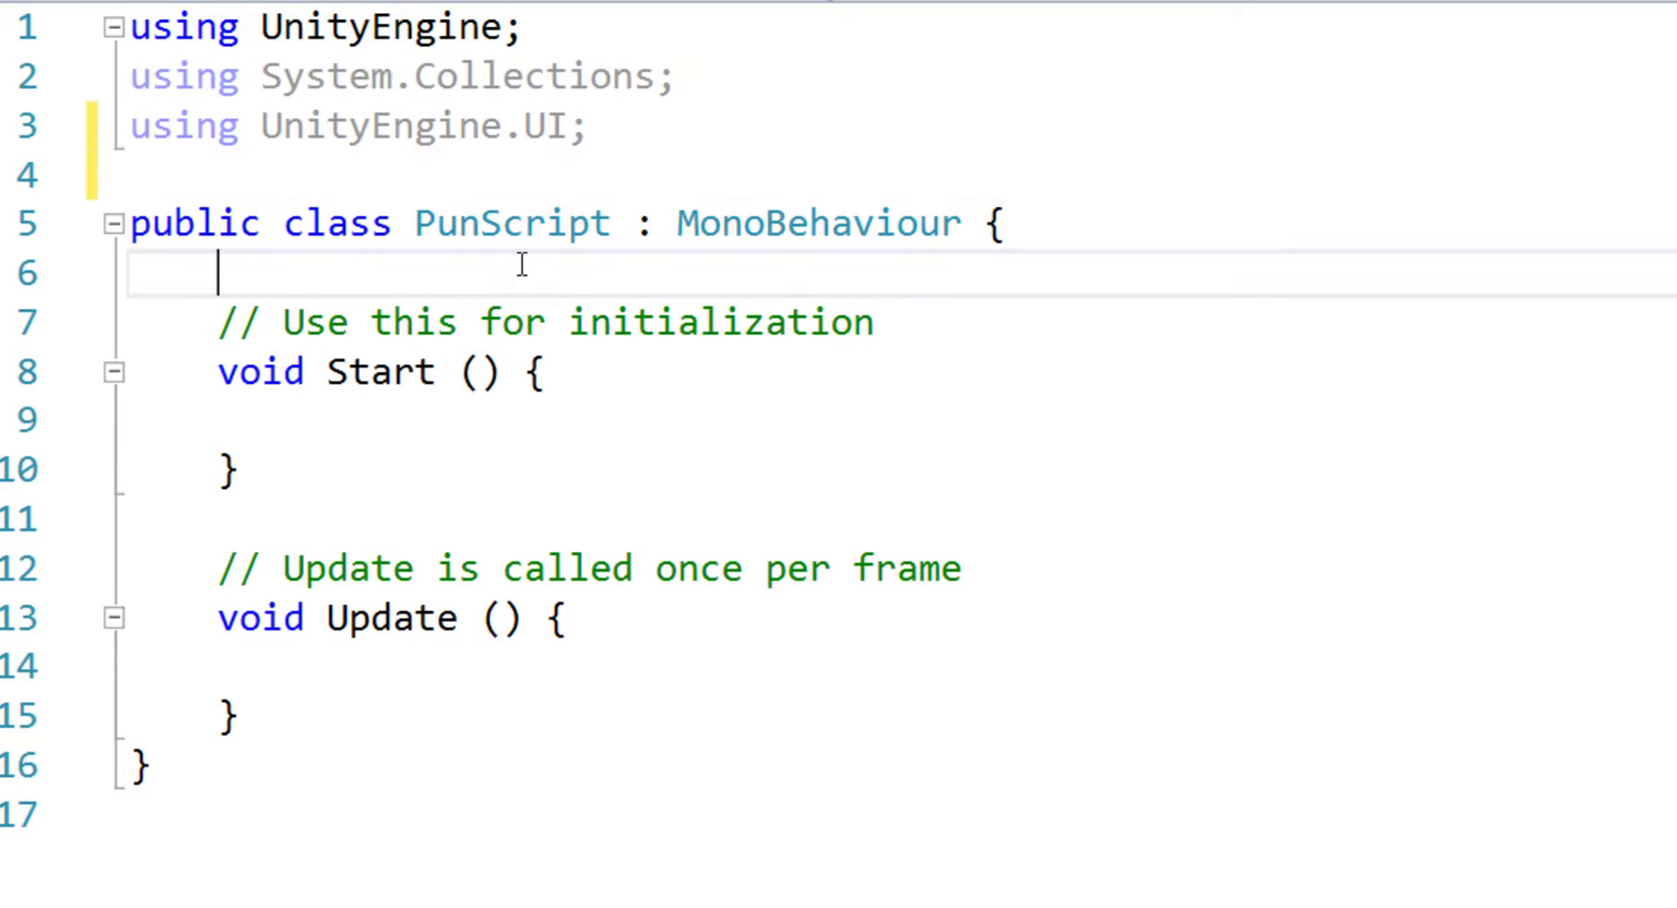
text(text)
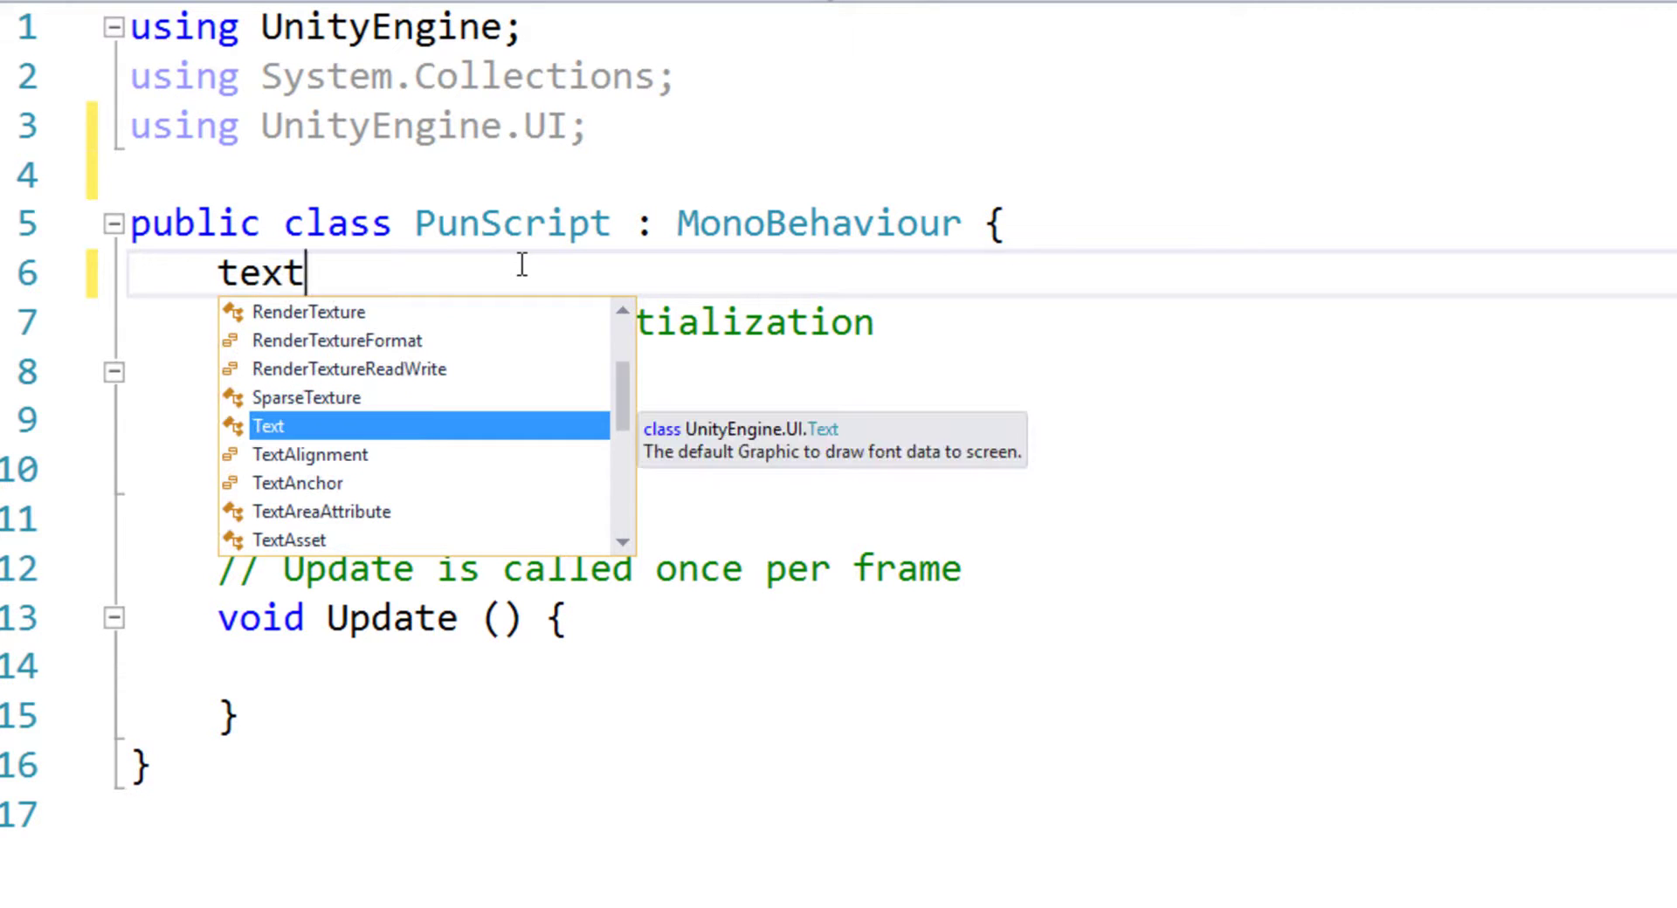
key(BackSpace)
key(BackSpace)
key(BackSpace)
key(BackSpace)
text(publi)
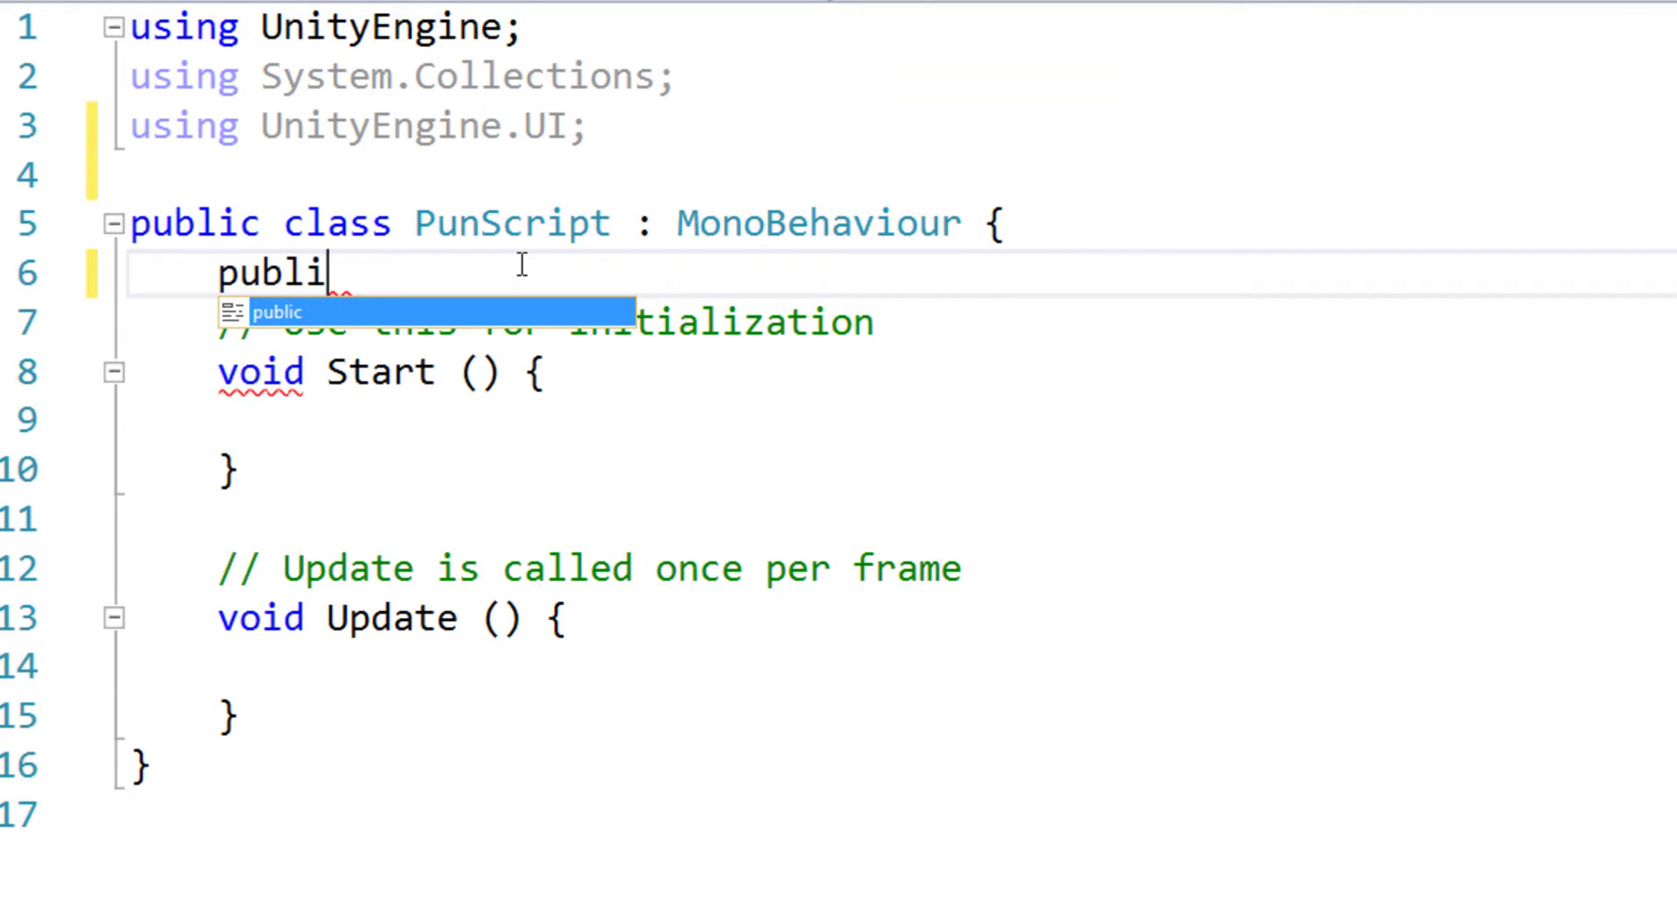
text(c text)
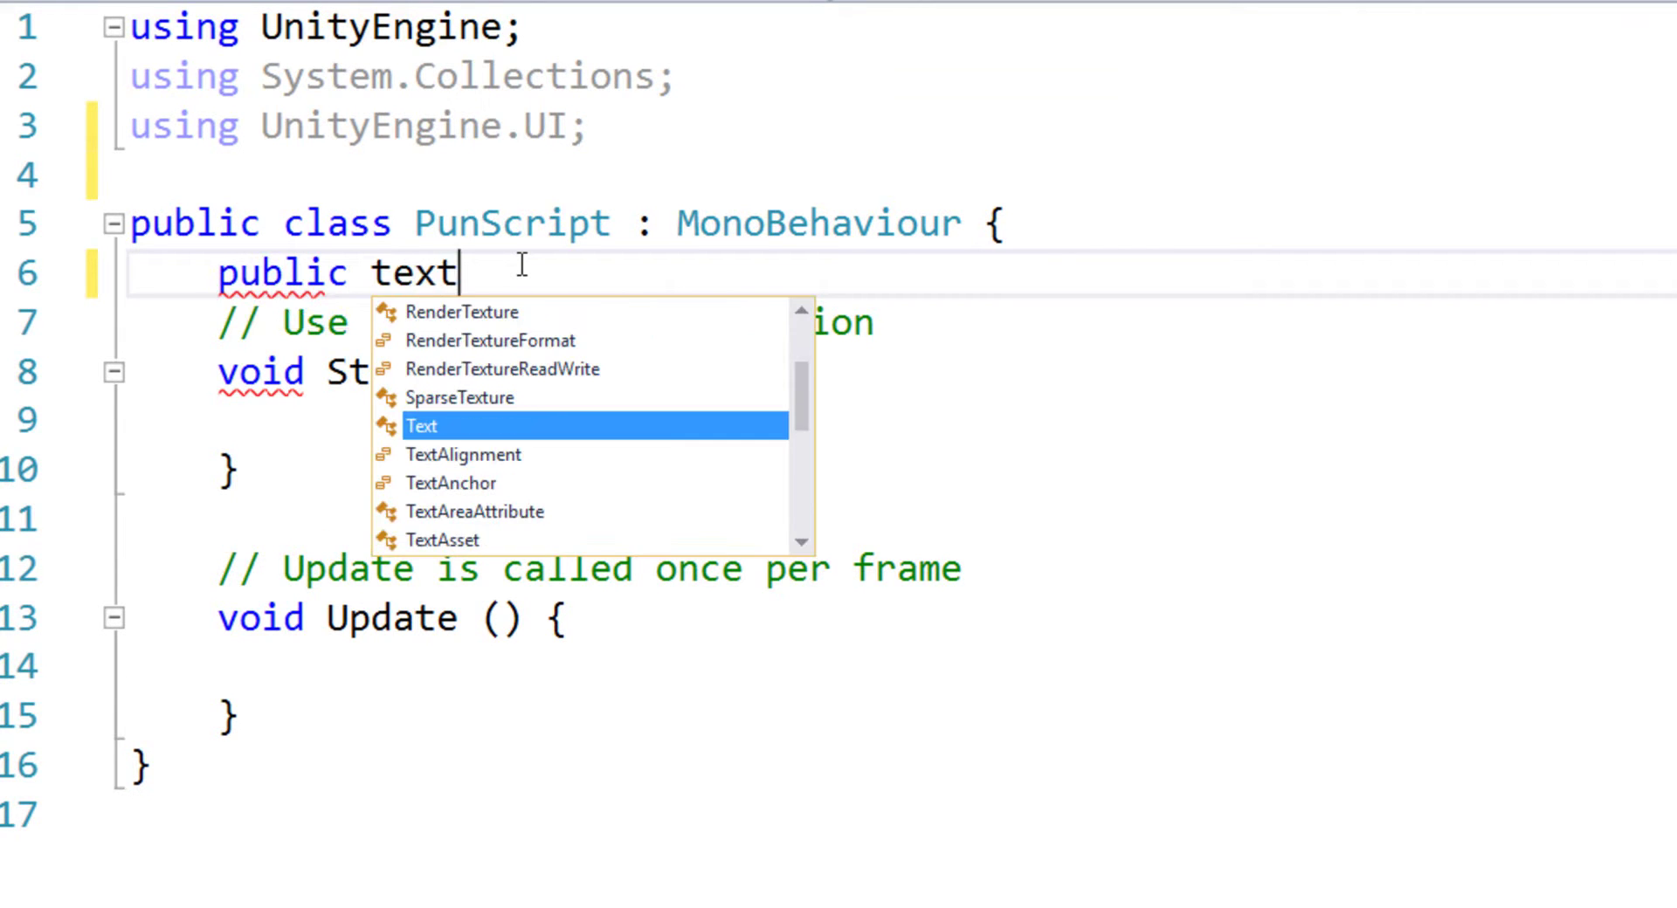
text( Txt)
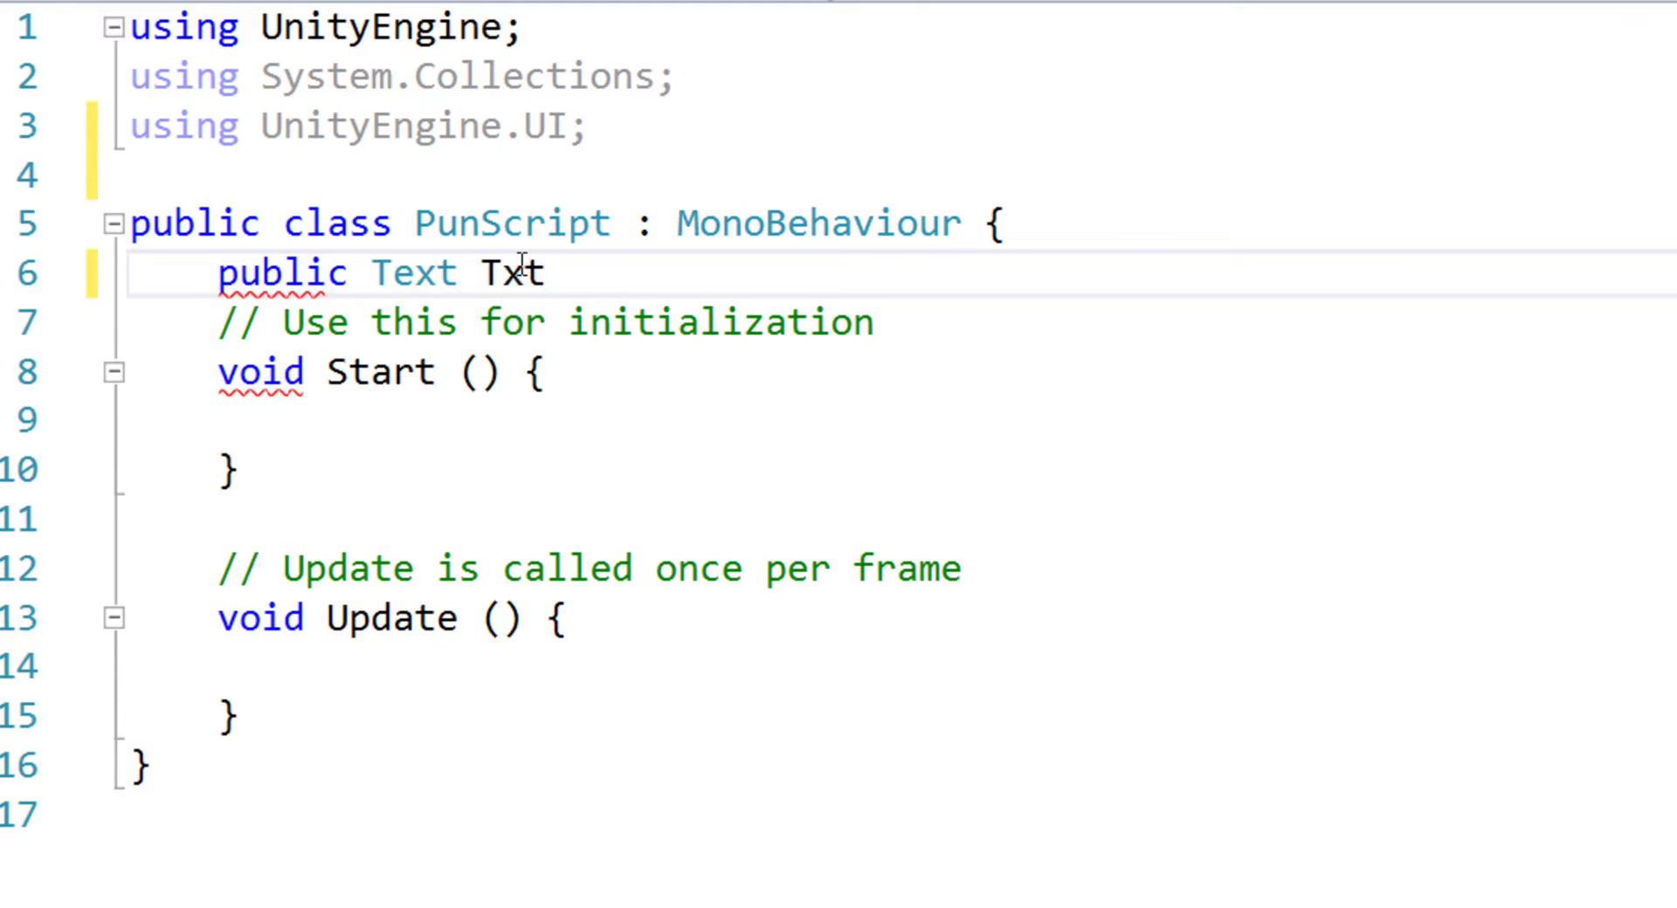
text(Infos;)
key(Return)
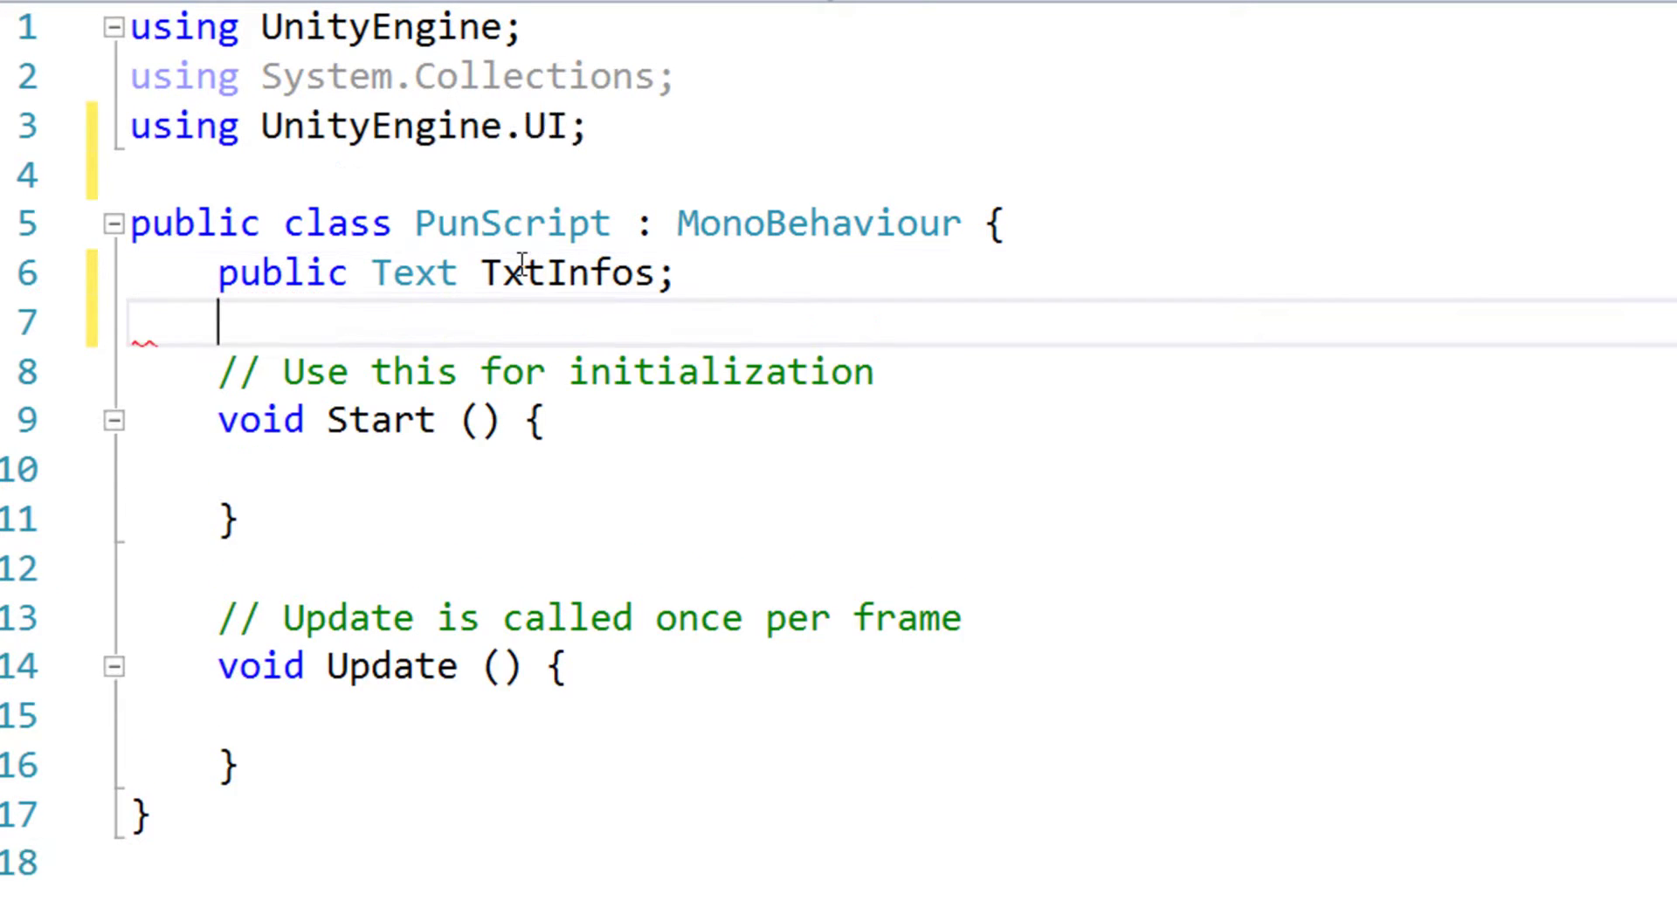
key(ctrl+s)
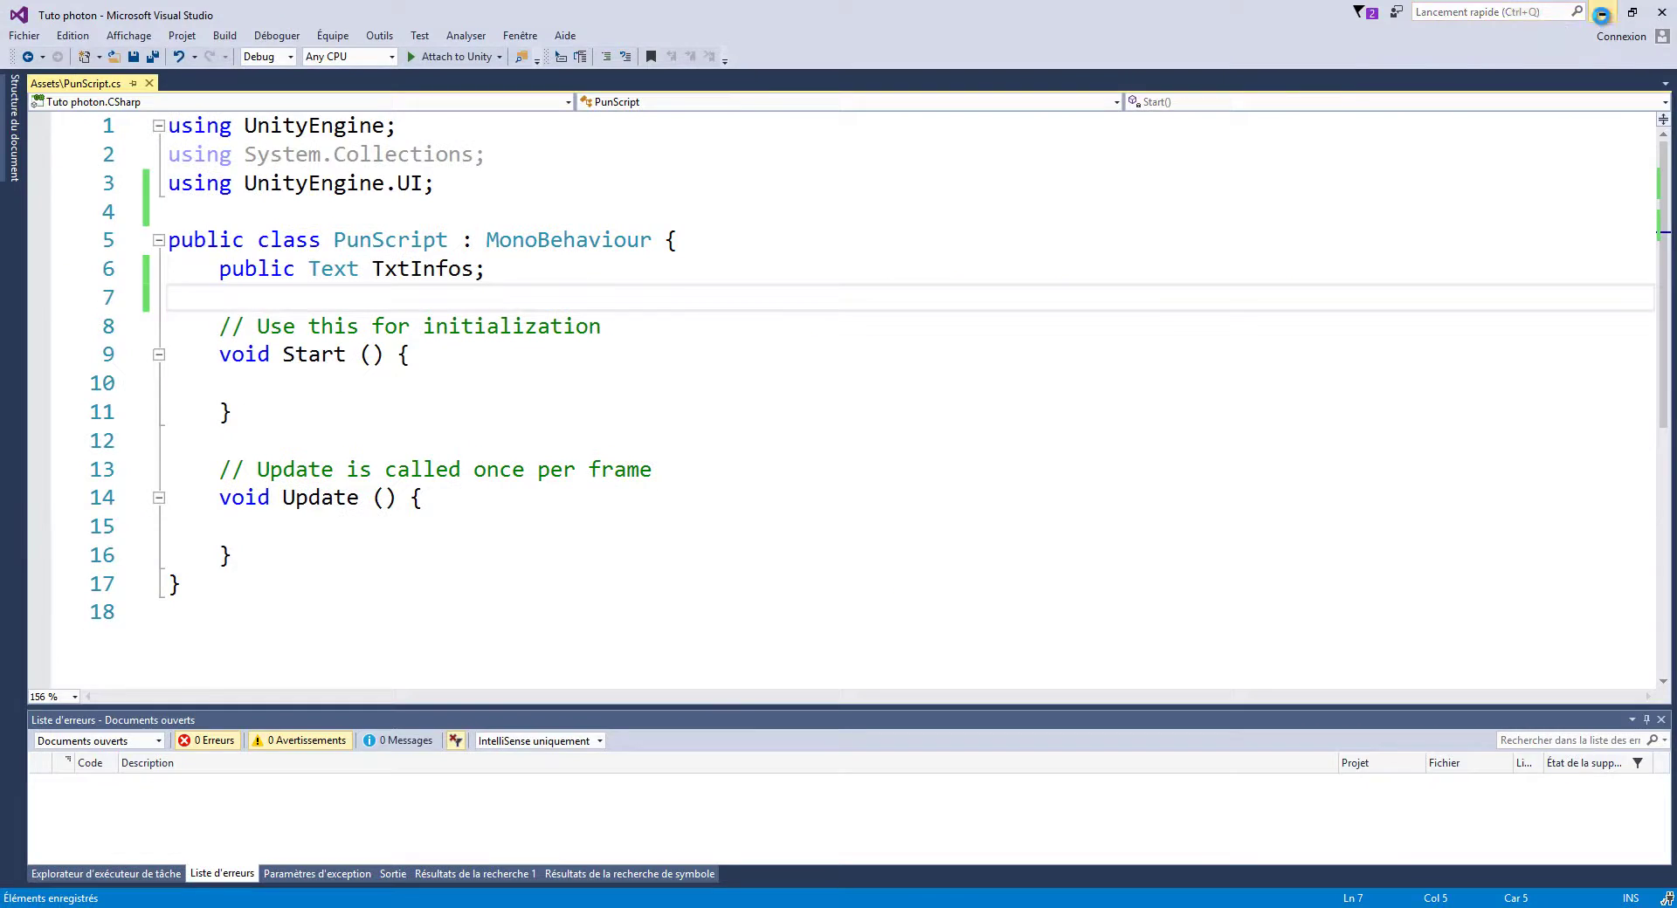
key(alt+Tab)
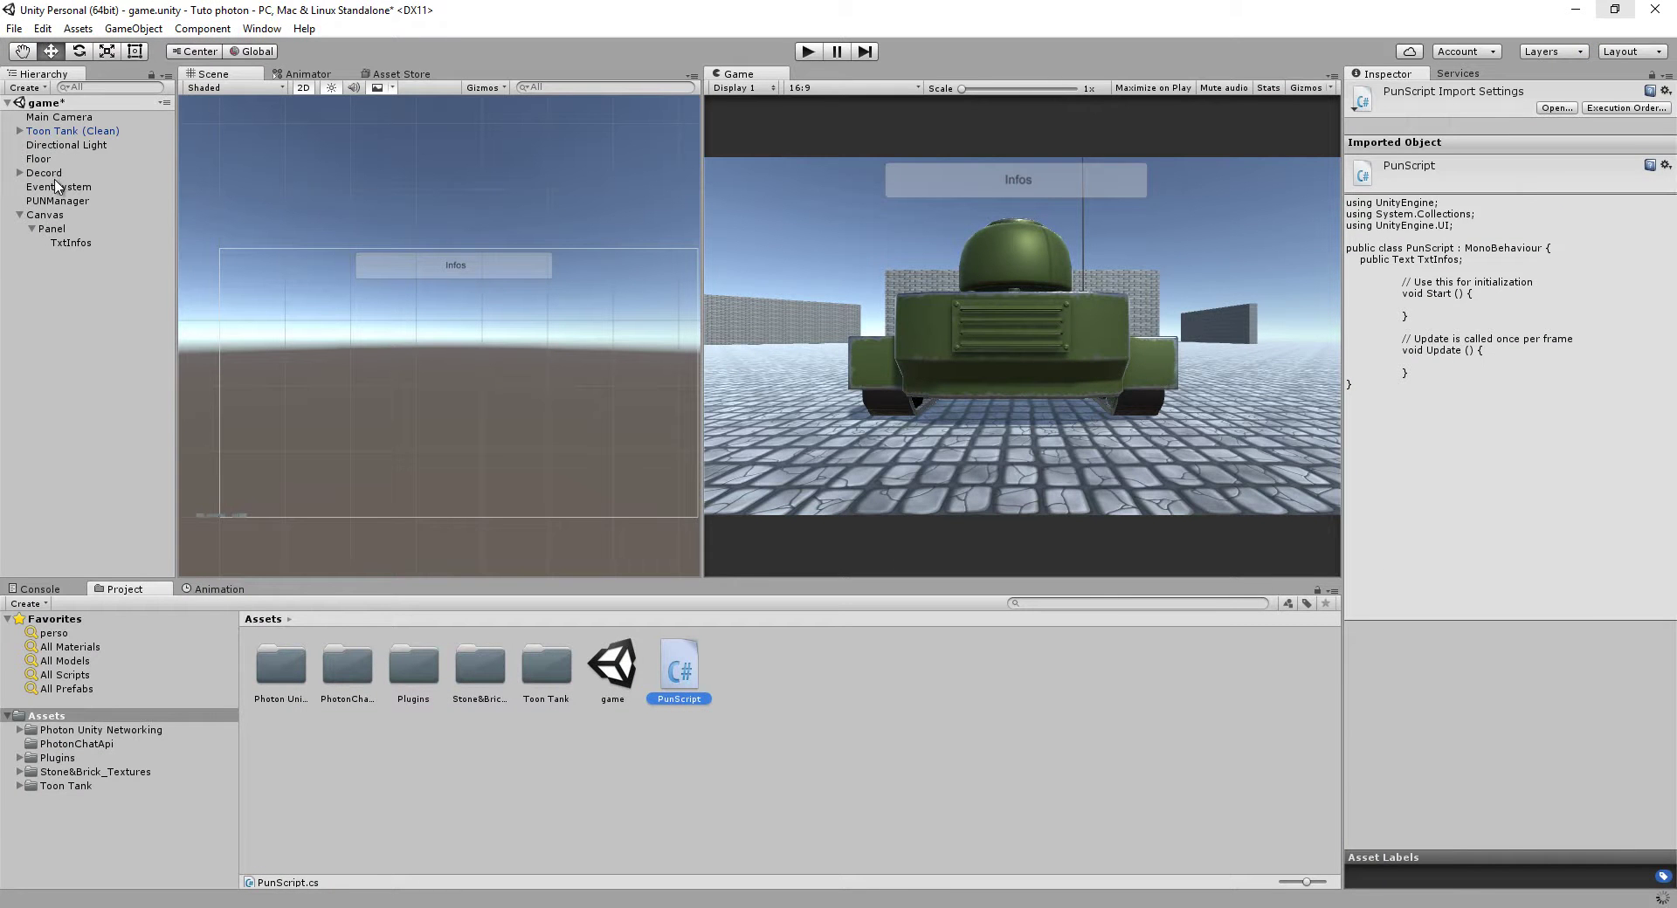
Assign TxtInfos to the Txt Infos slot on PUNManager's Pun Script, then return to Update() in the code
click(57, 202)
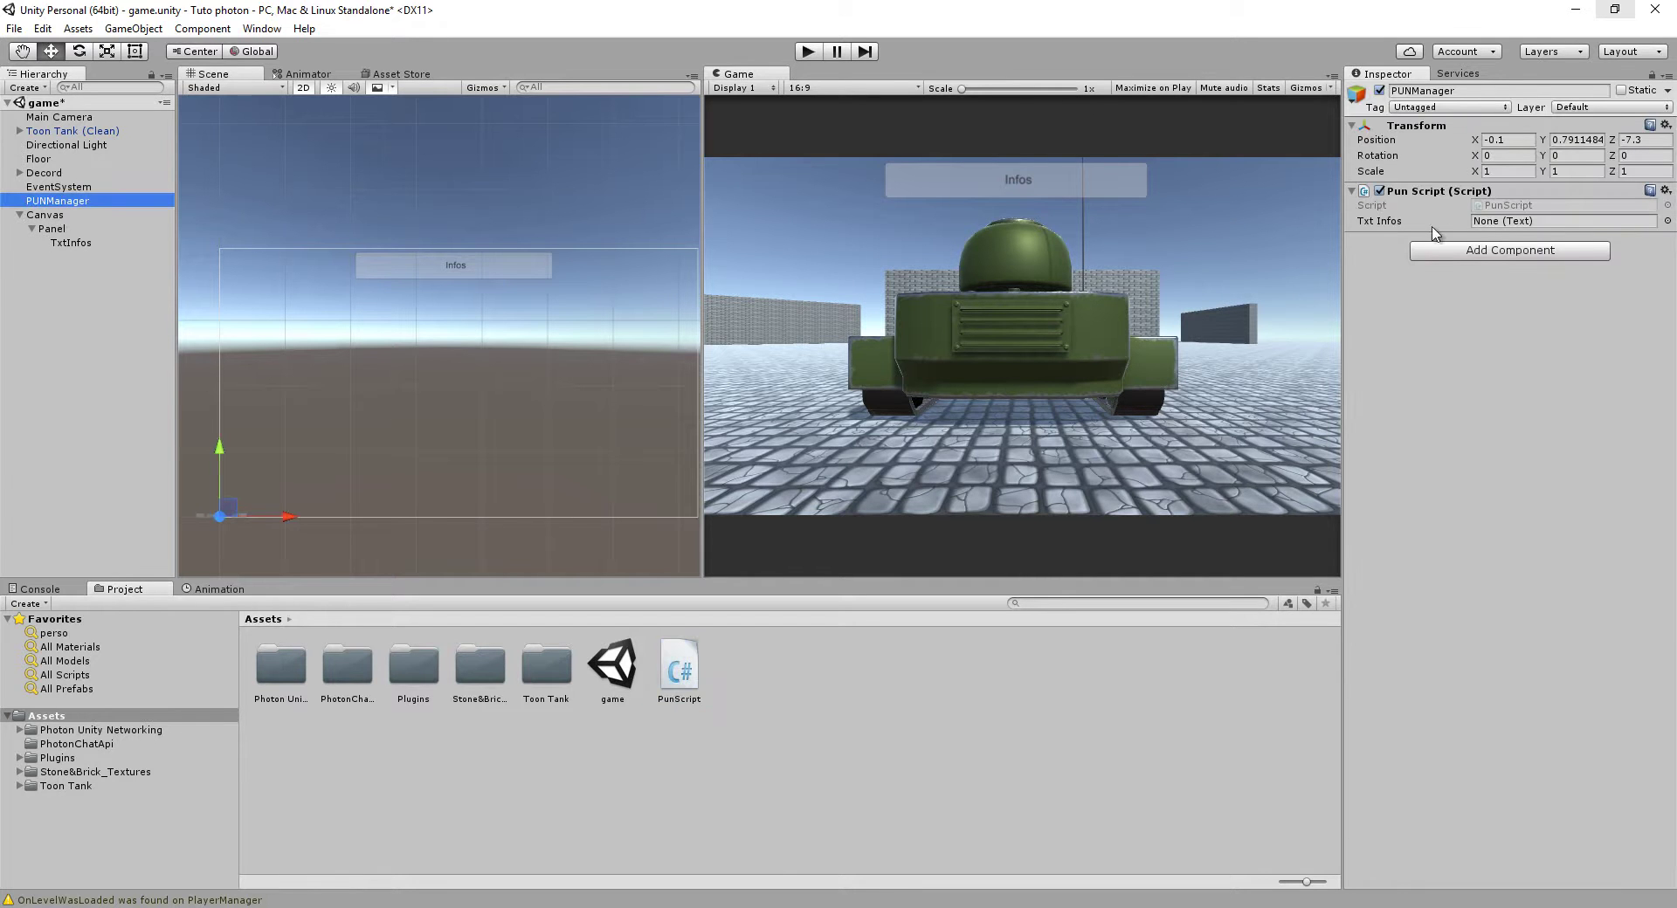
mouse_move(69, 242)
mouse_down()
mouse_move(1327, 178)
mouse_move(1492, 223)
mouse_up()
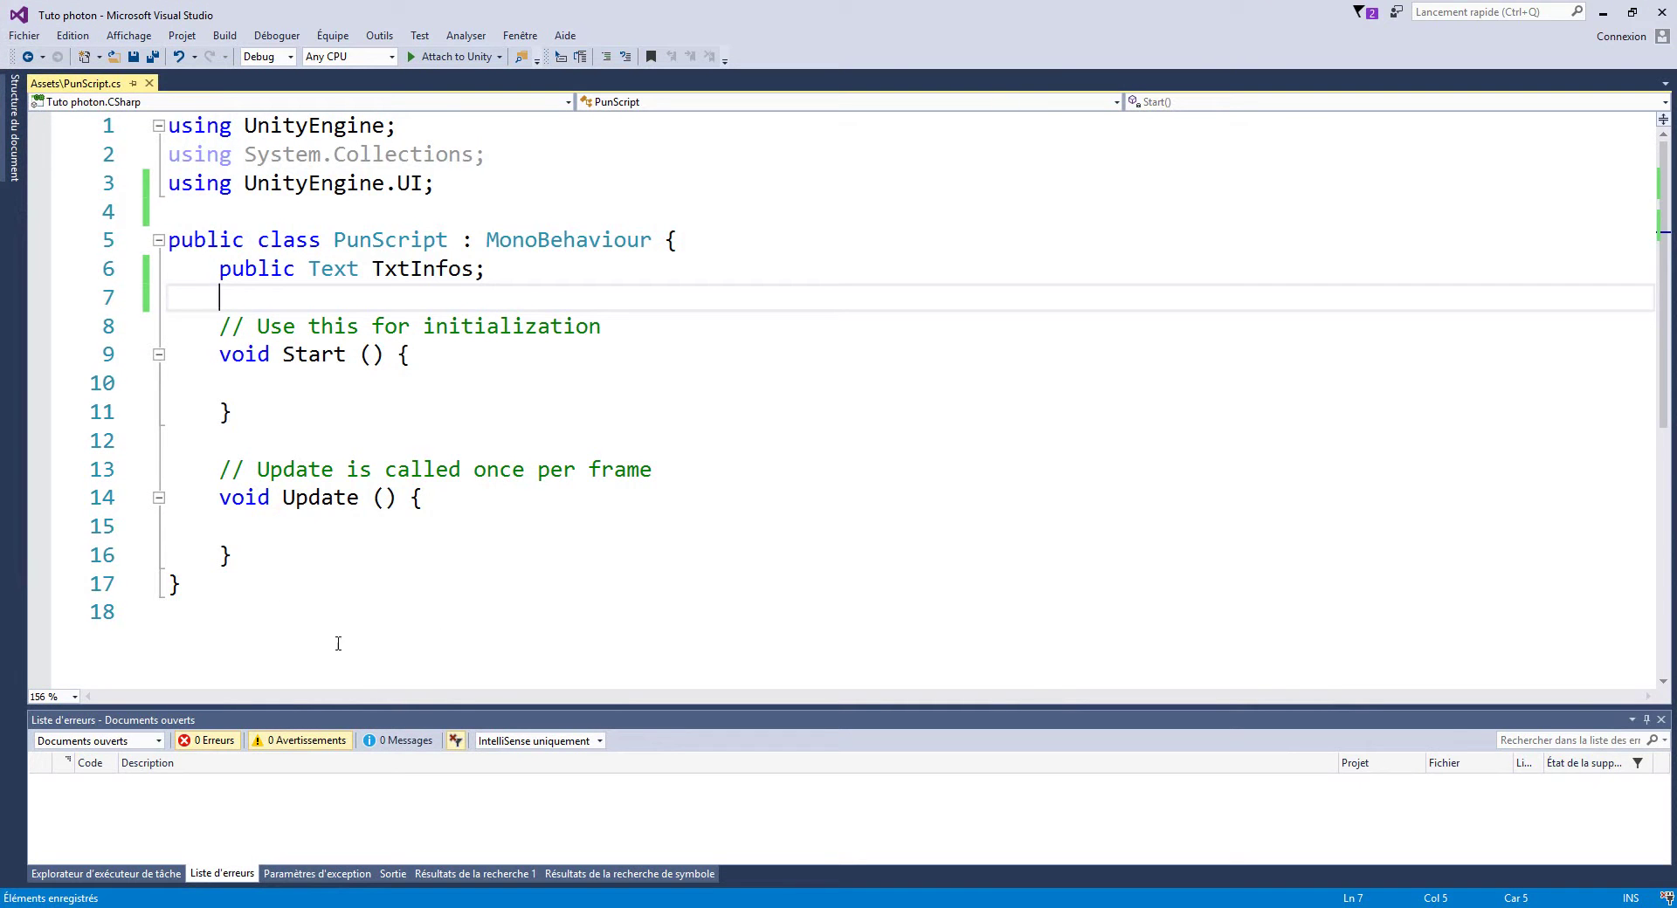
click(352, 527)
In Update(), type 'TxtInfos.text = PhotonNetwork.connectionStateDetailed' with IntelliSense
text(txt)
key(Tab)
text(.)
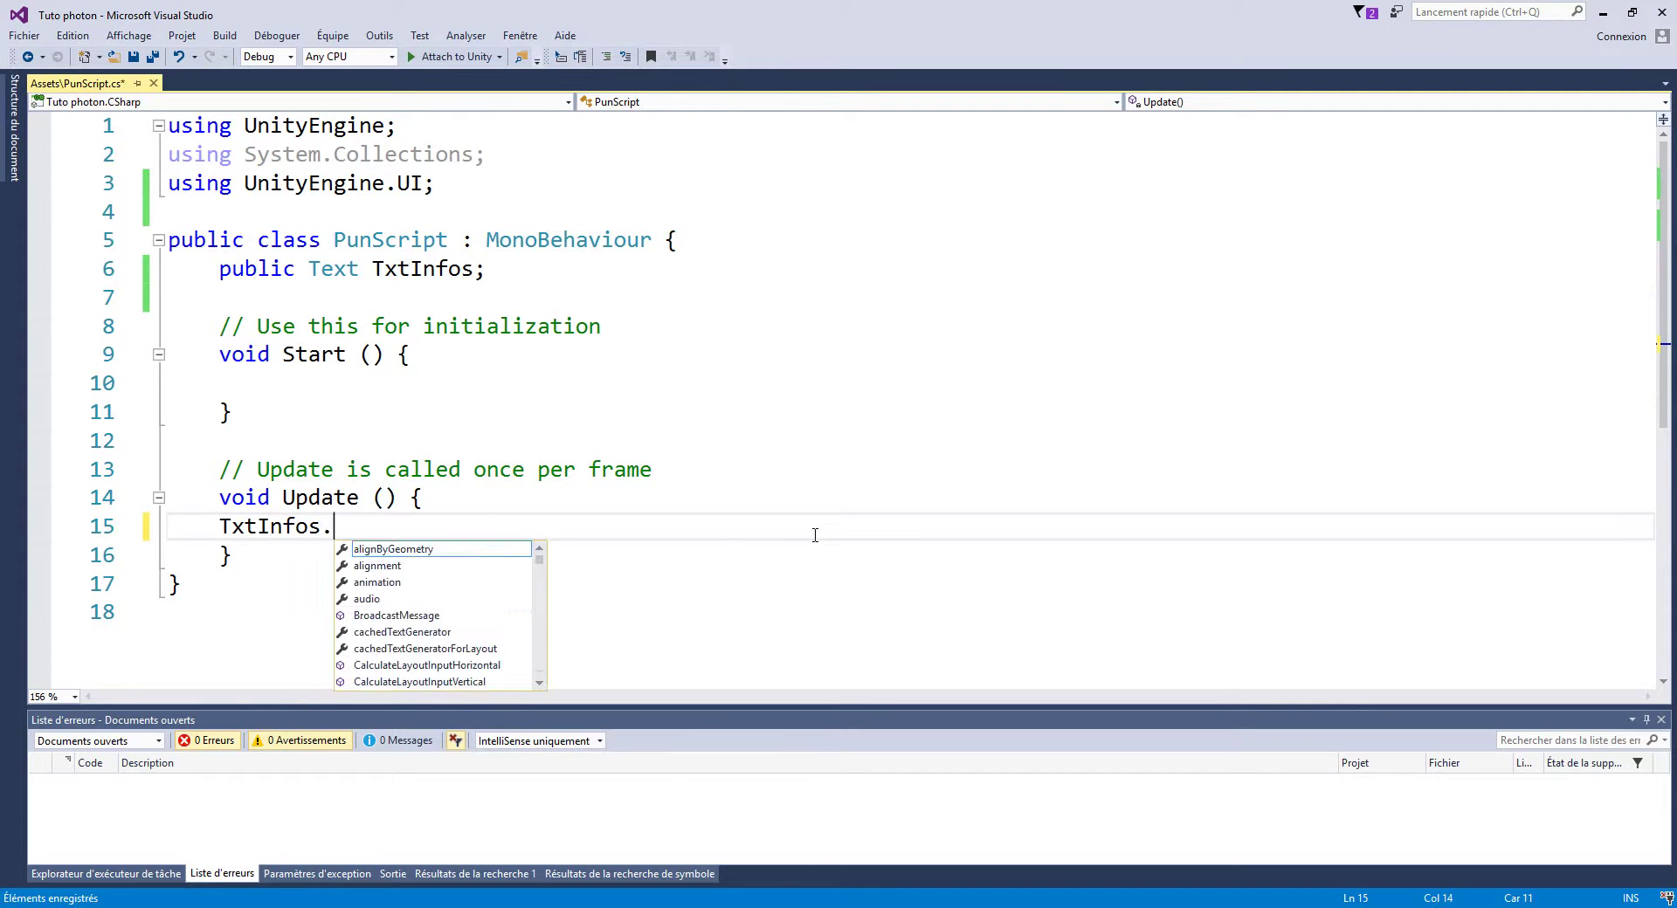
text(text)
key(Escape)
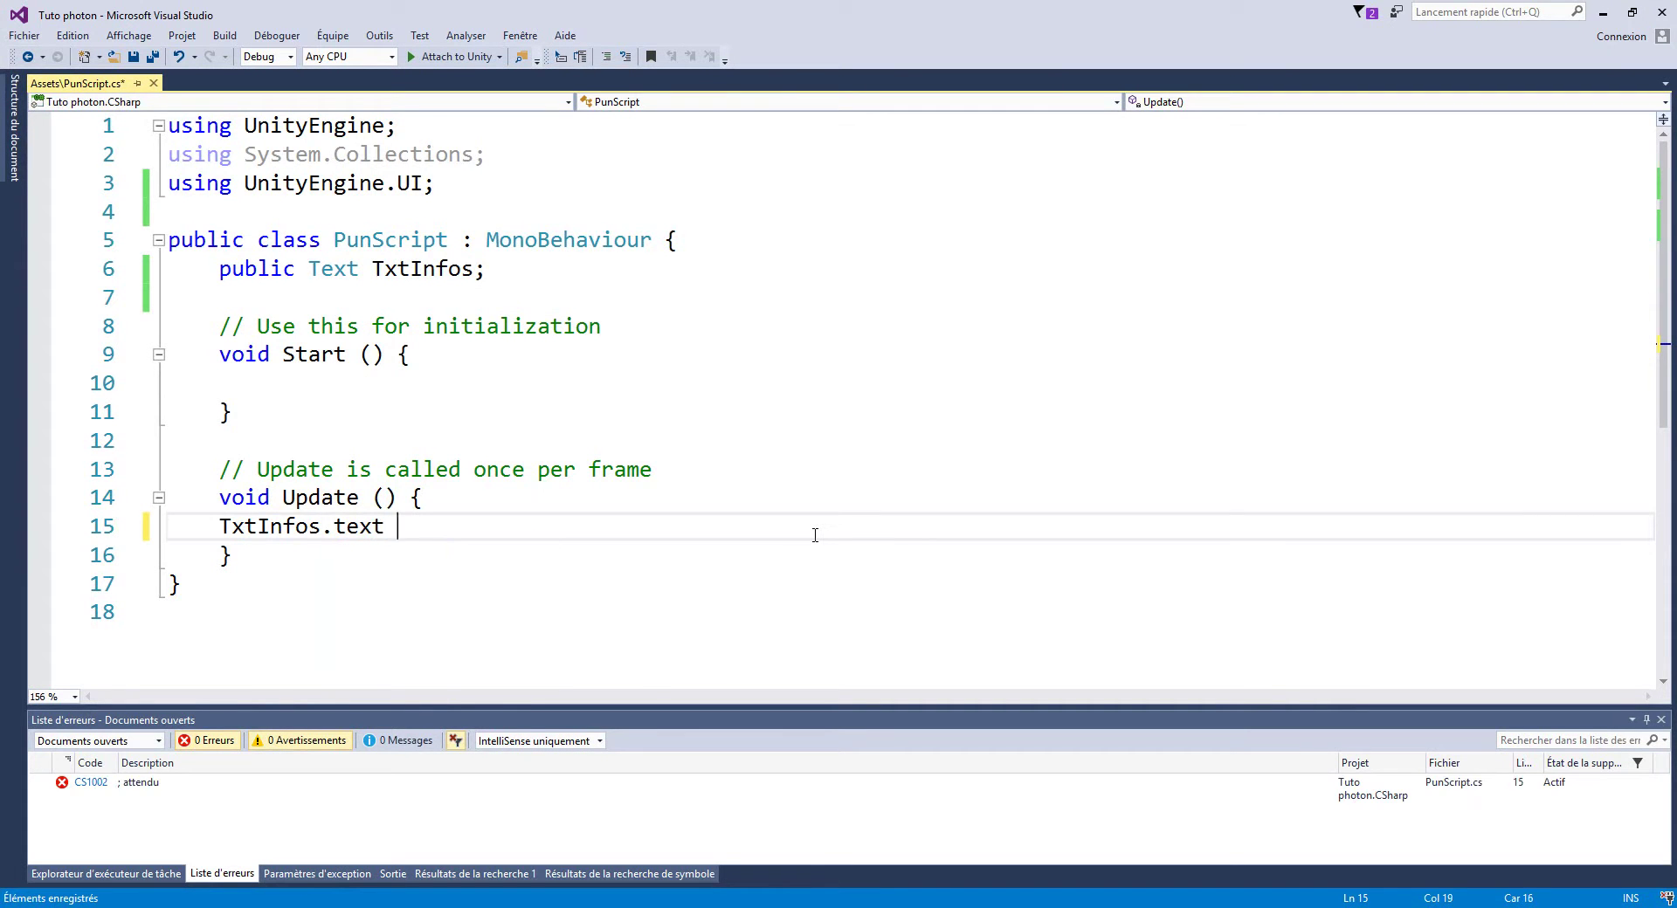
text(= photo)
key(Down)
key(Down)
key(Down)
key(Tab)
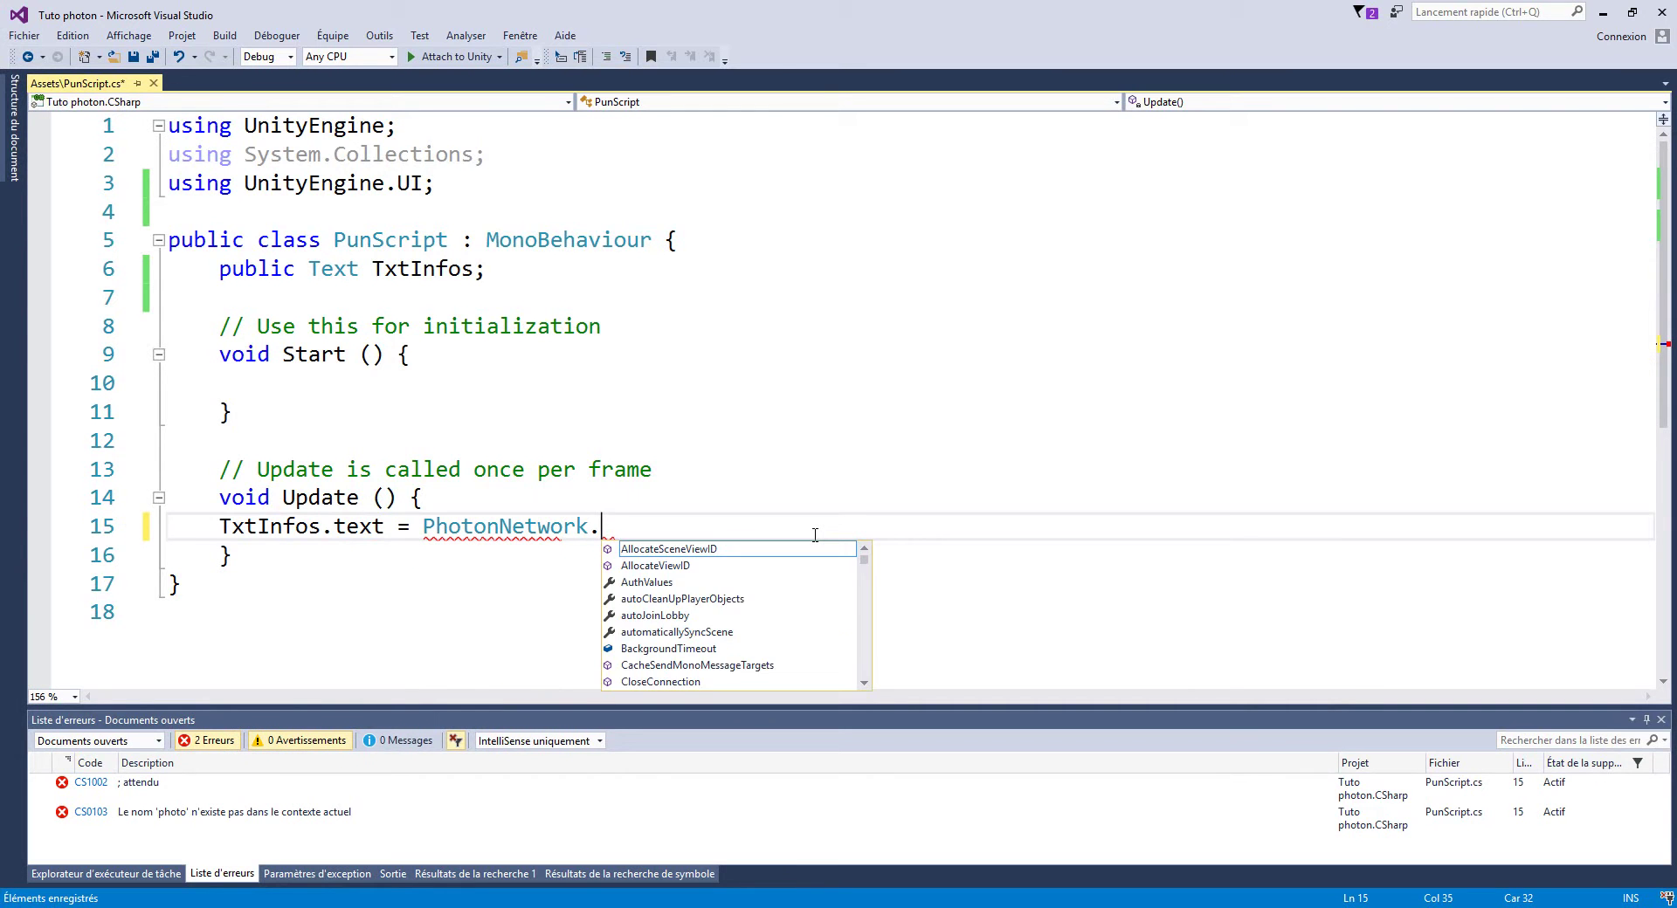
text(de)
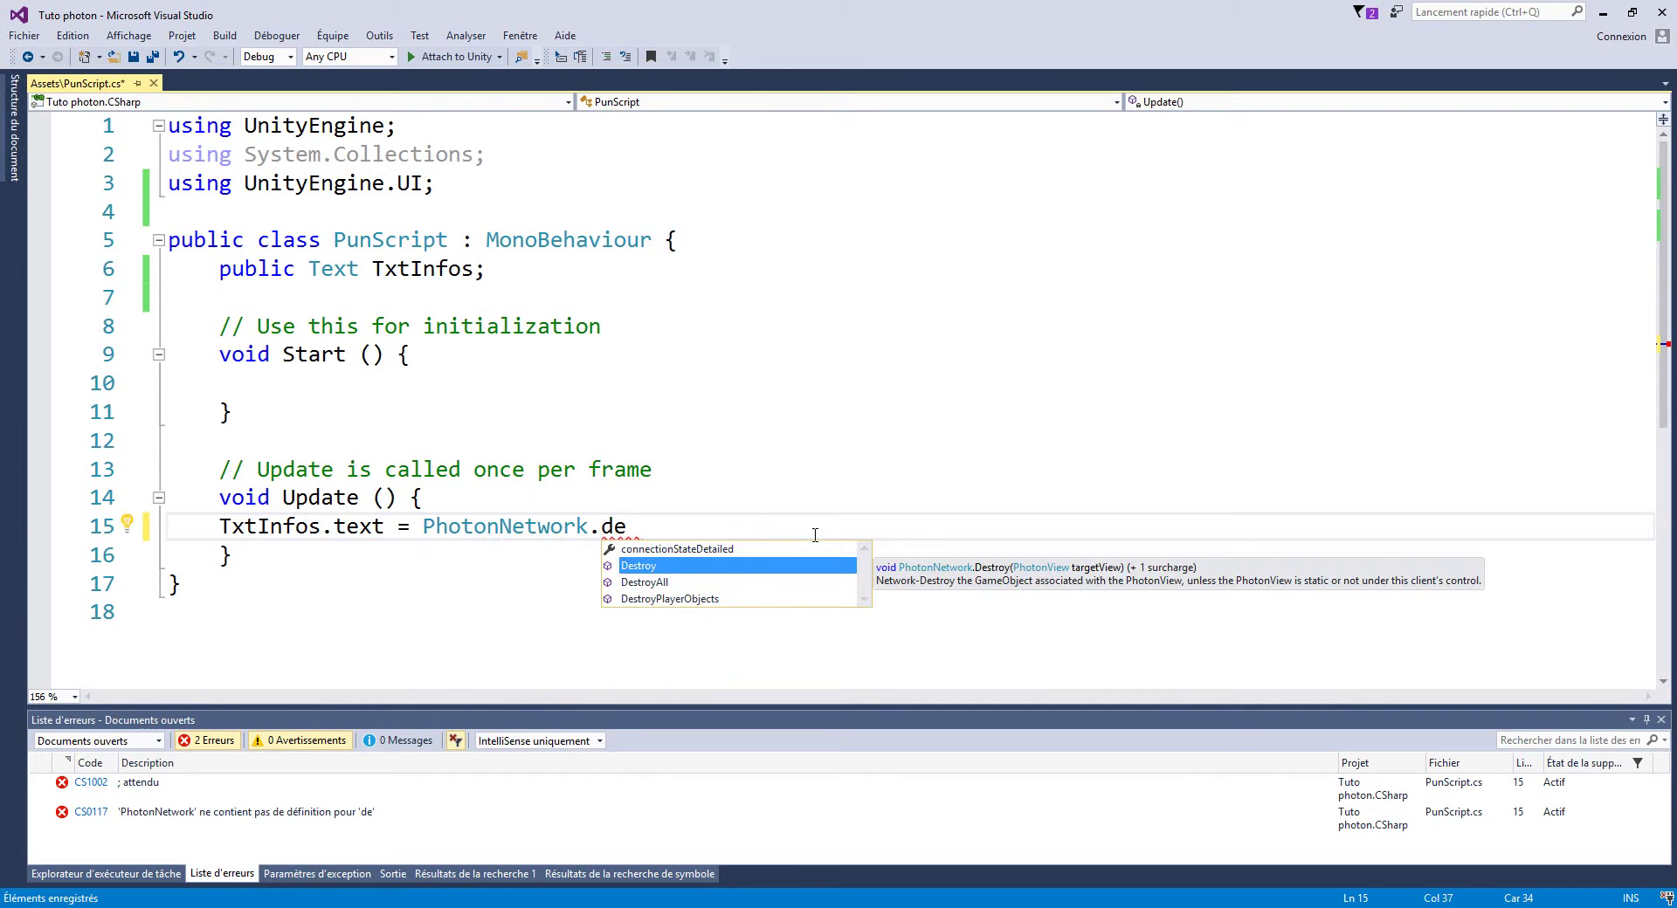
key(Up)
key(Tab)
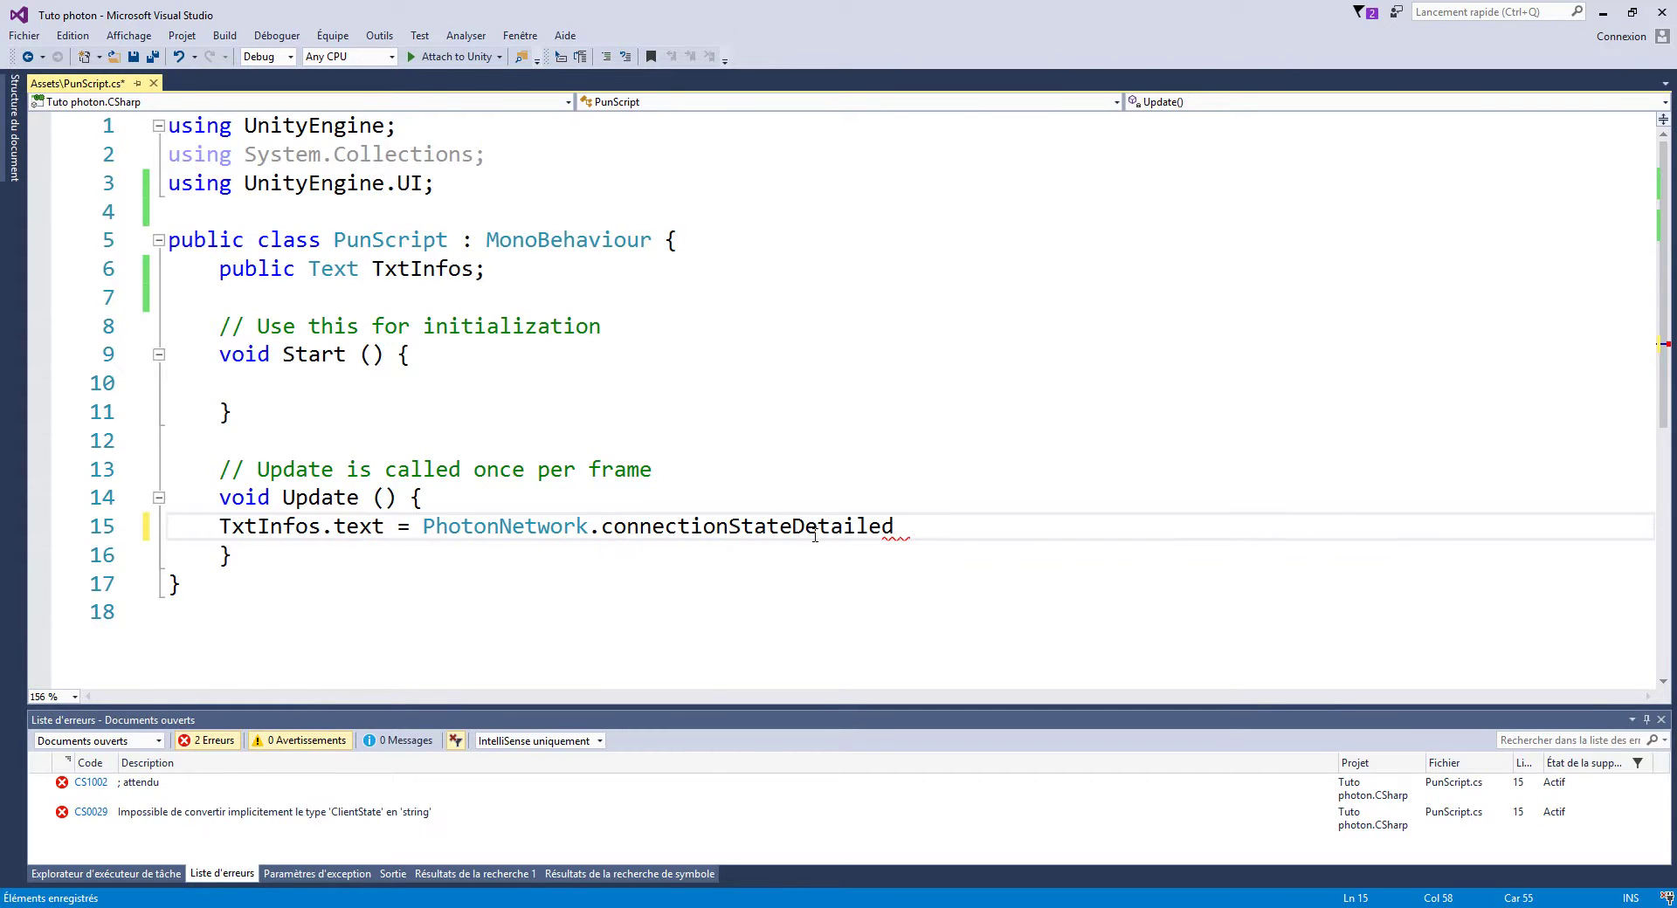
text(;)
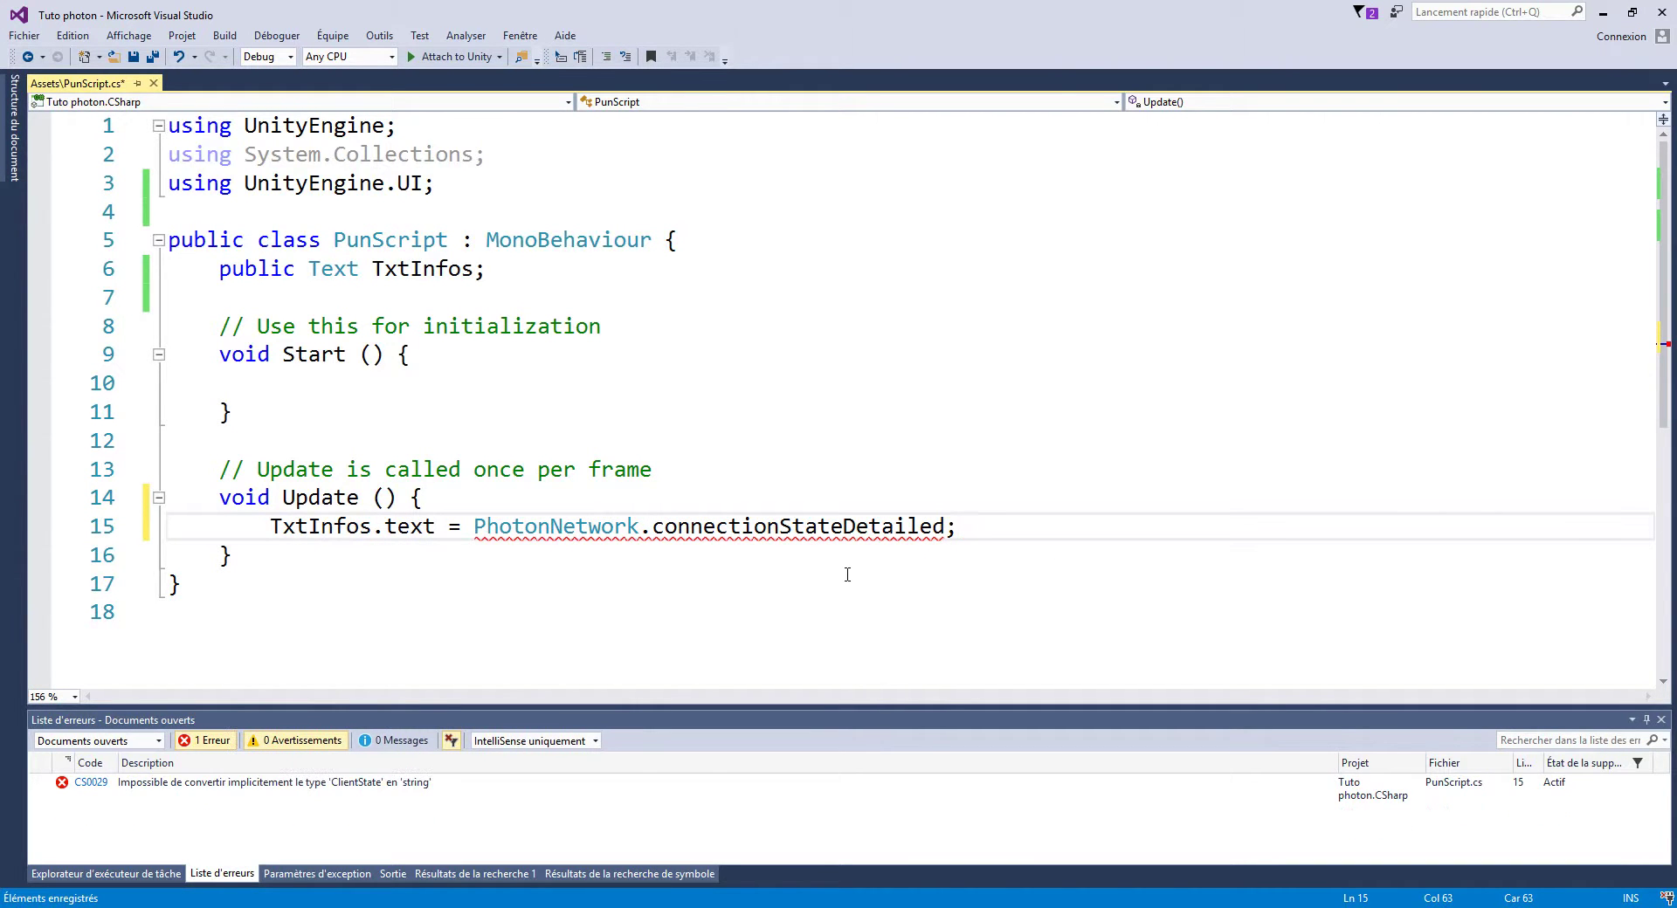
text(()
Fix the stray parentheses and append .ToString() so line 15 compiles with 0 errors
click(980, 594)
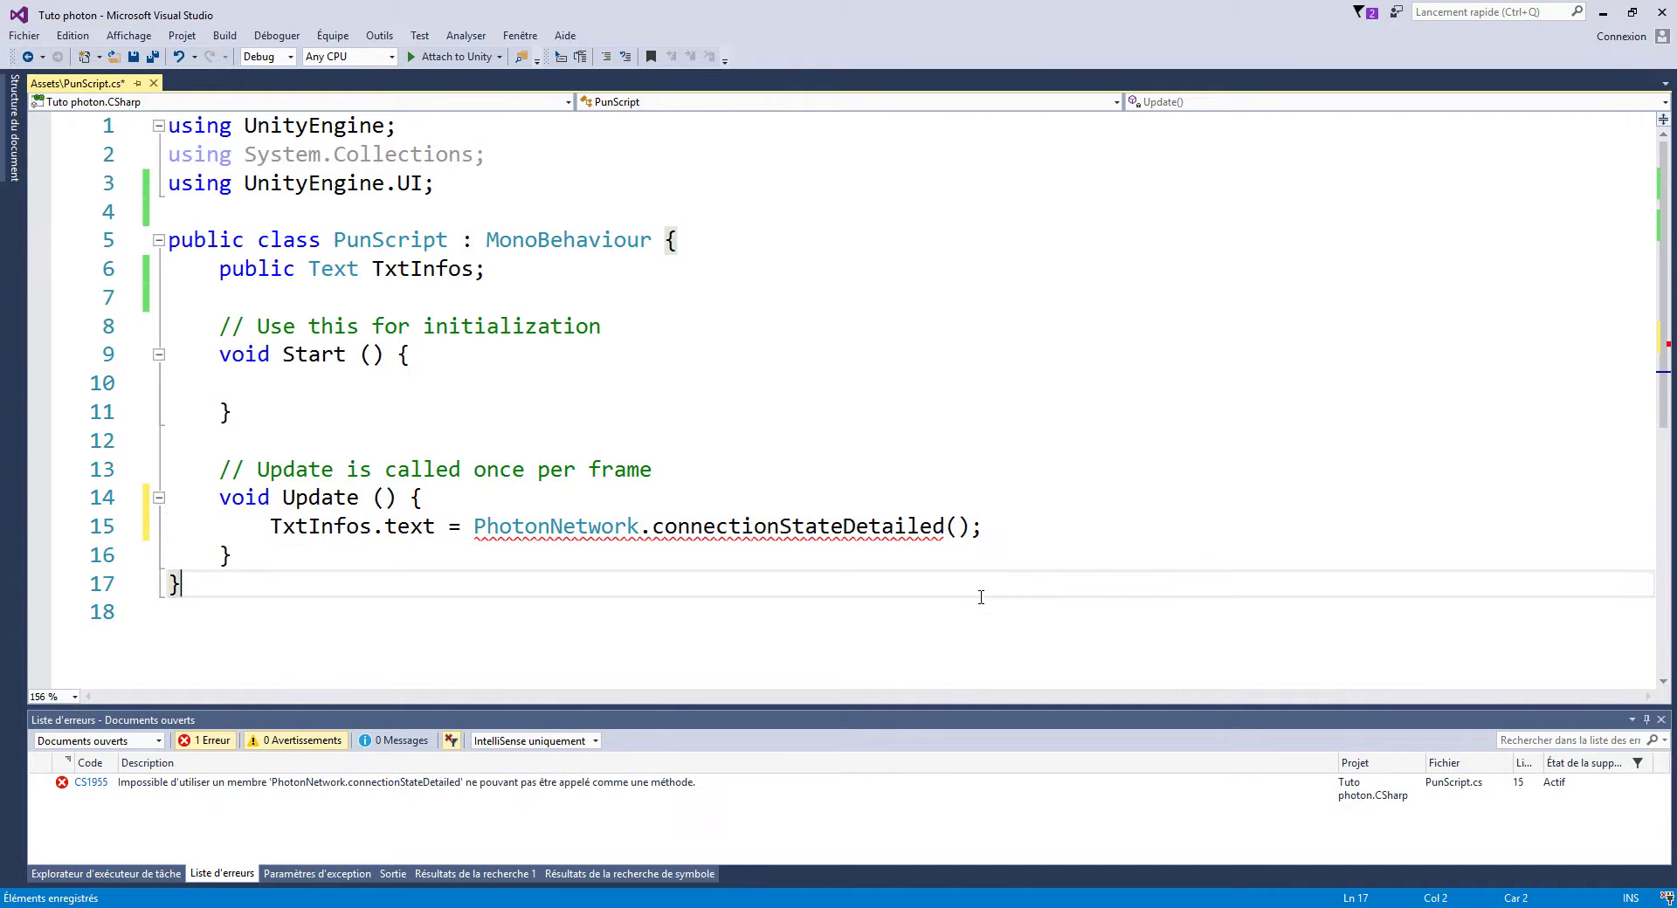
click(960, 528)
key(BackSpace)
key(Delete)
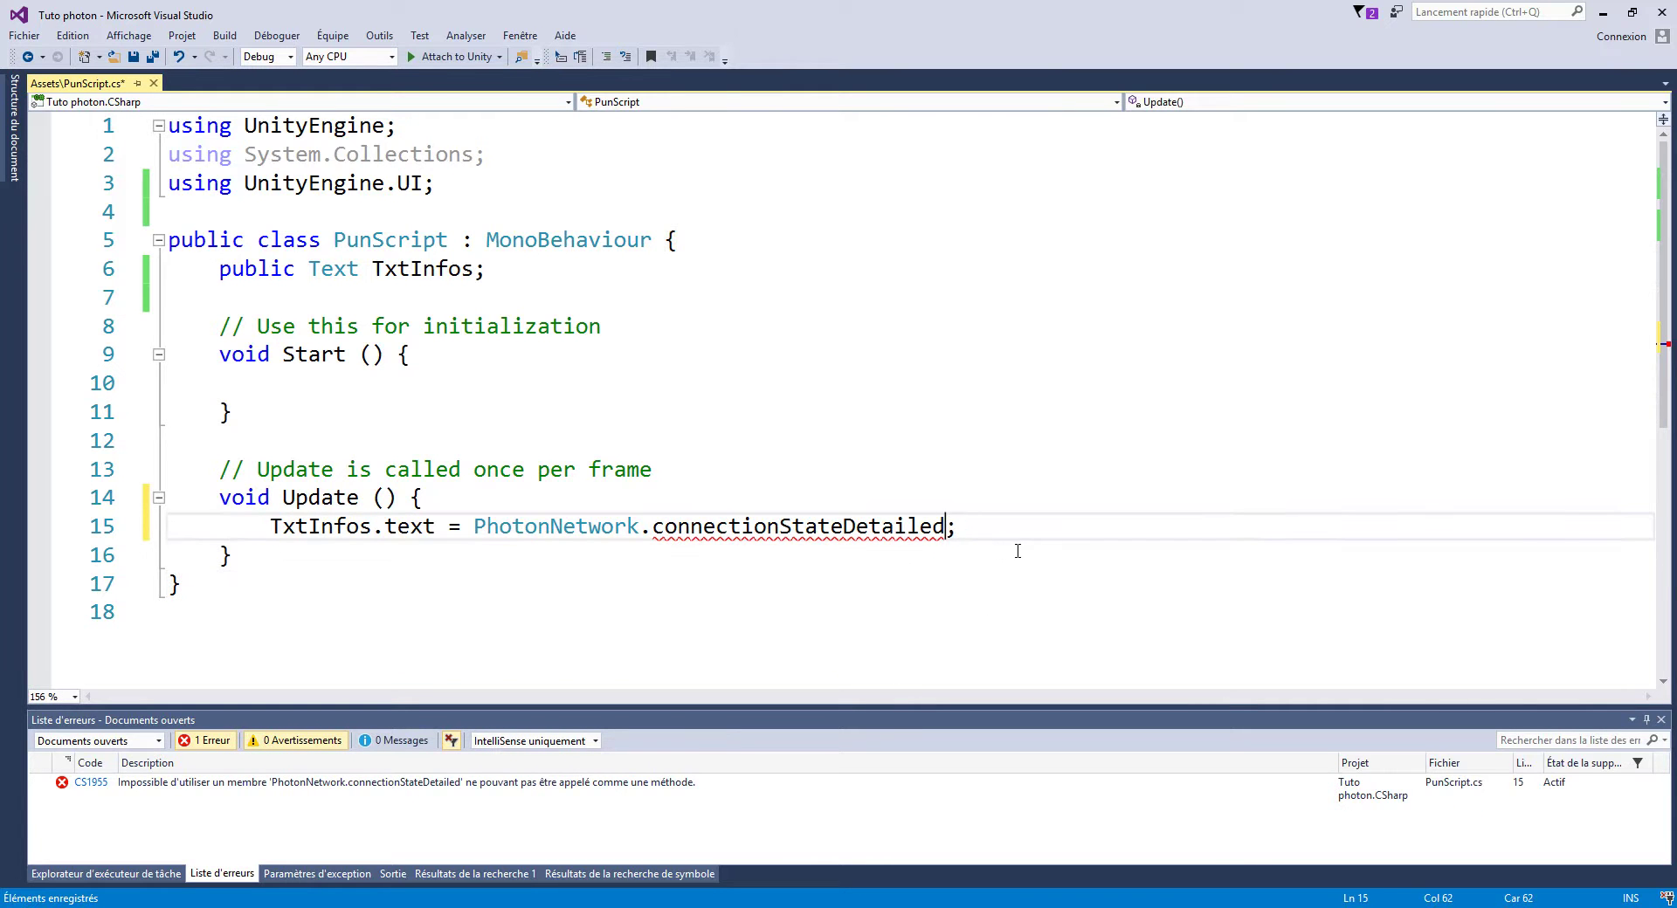
text(.to)
key(Tab)
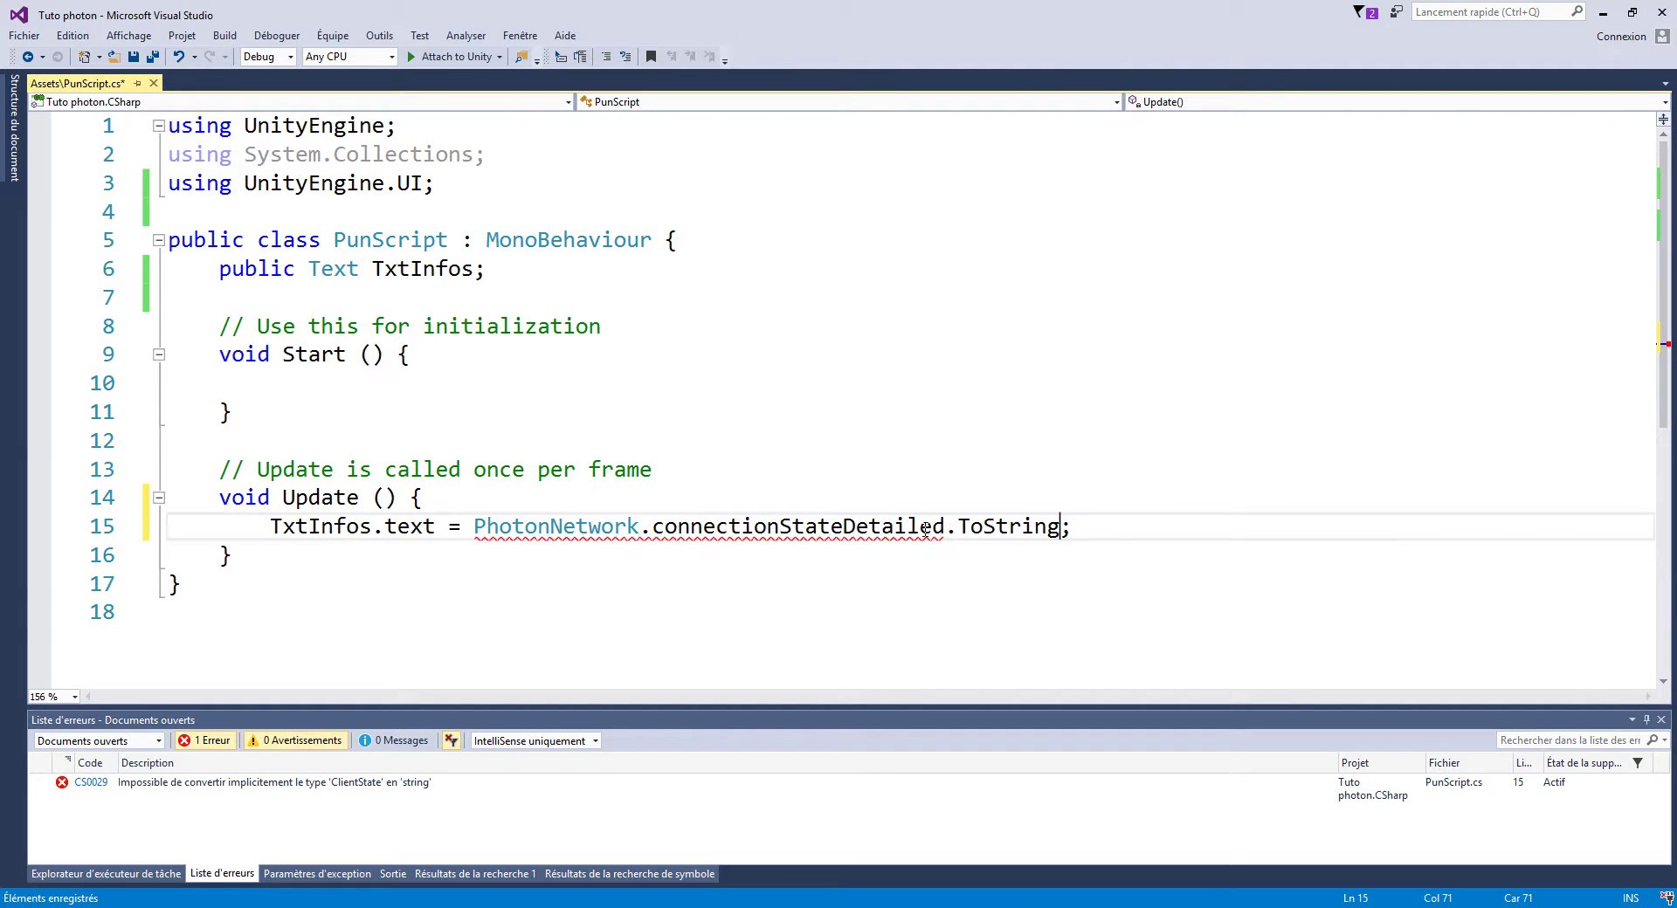
text(())
click(729, 584)
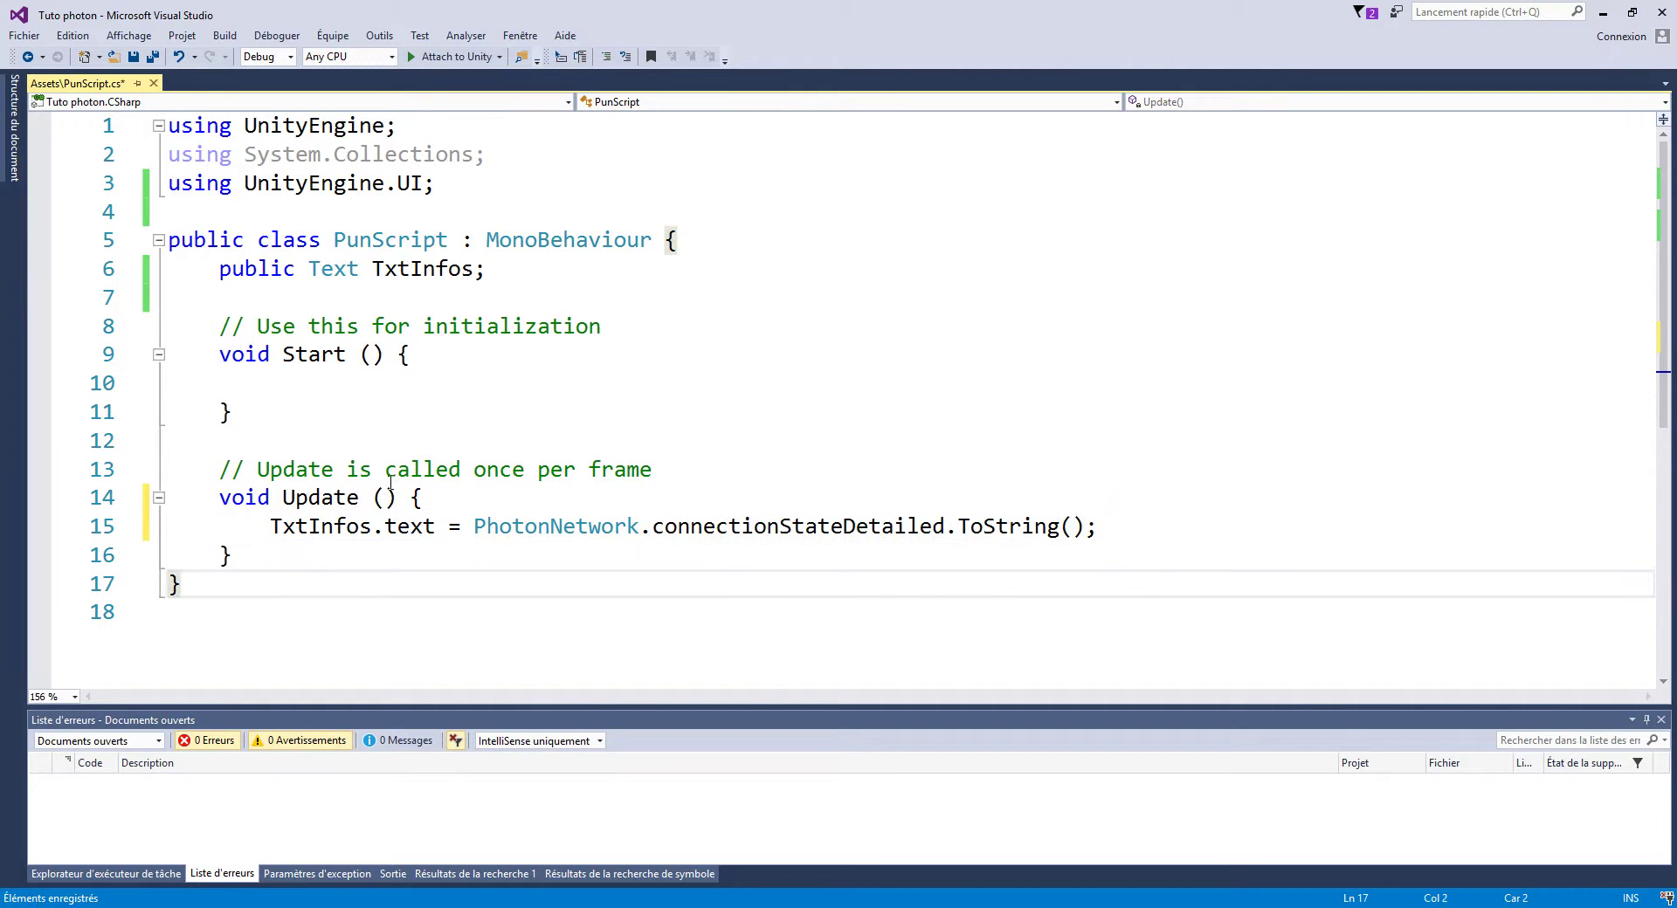
Delete the template comments and tidy the blank lines around TxtInfos and Start()
drag(219, 469, 652, 469)
key(BackSpace)
drag(616, 332, 168, 326)
key(BackSpace)
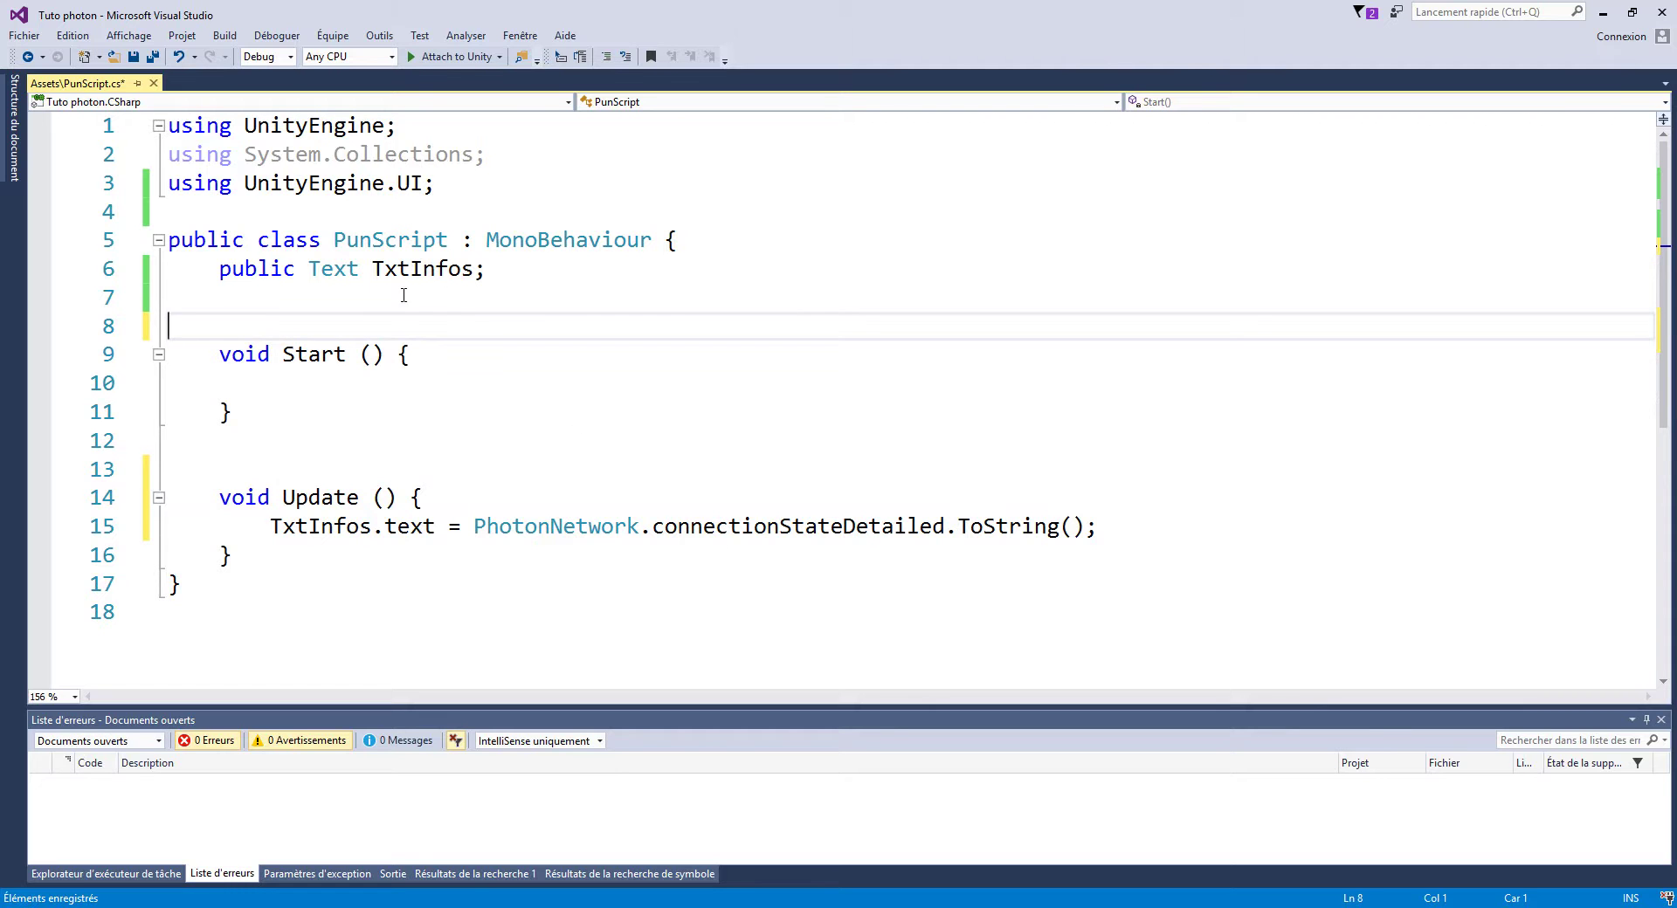
key(BackSpace)
key(BackSpace)
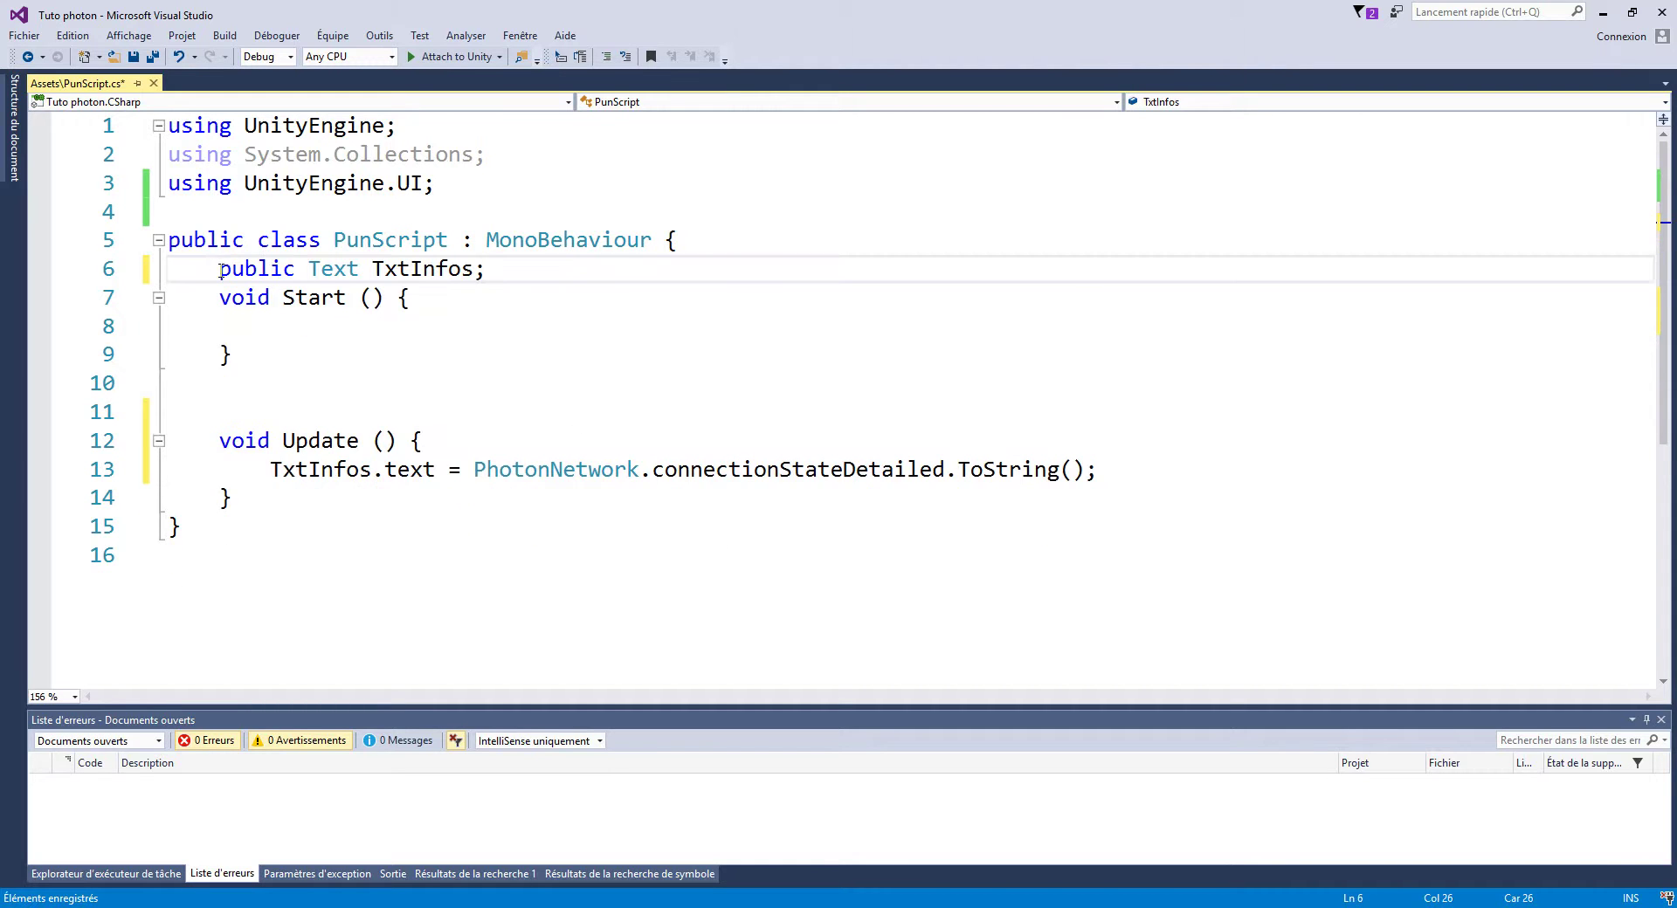
click(219, 269)
key(Return)
click(220, 325)
key(Return)
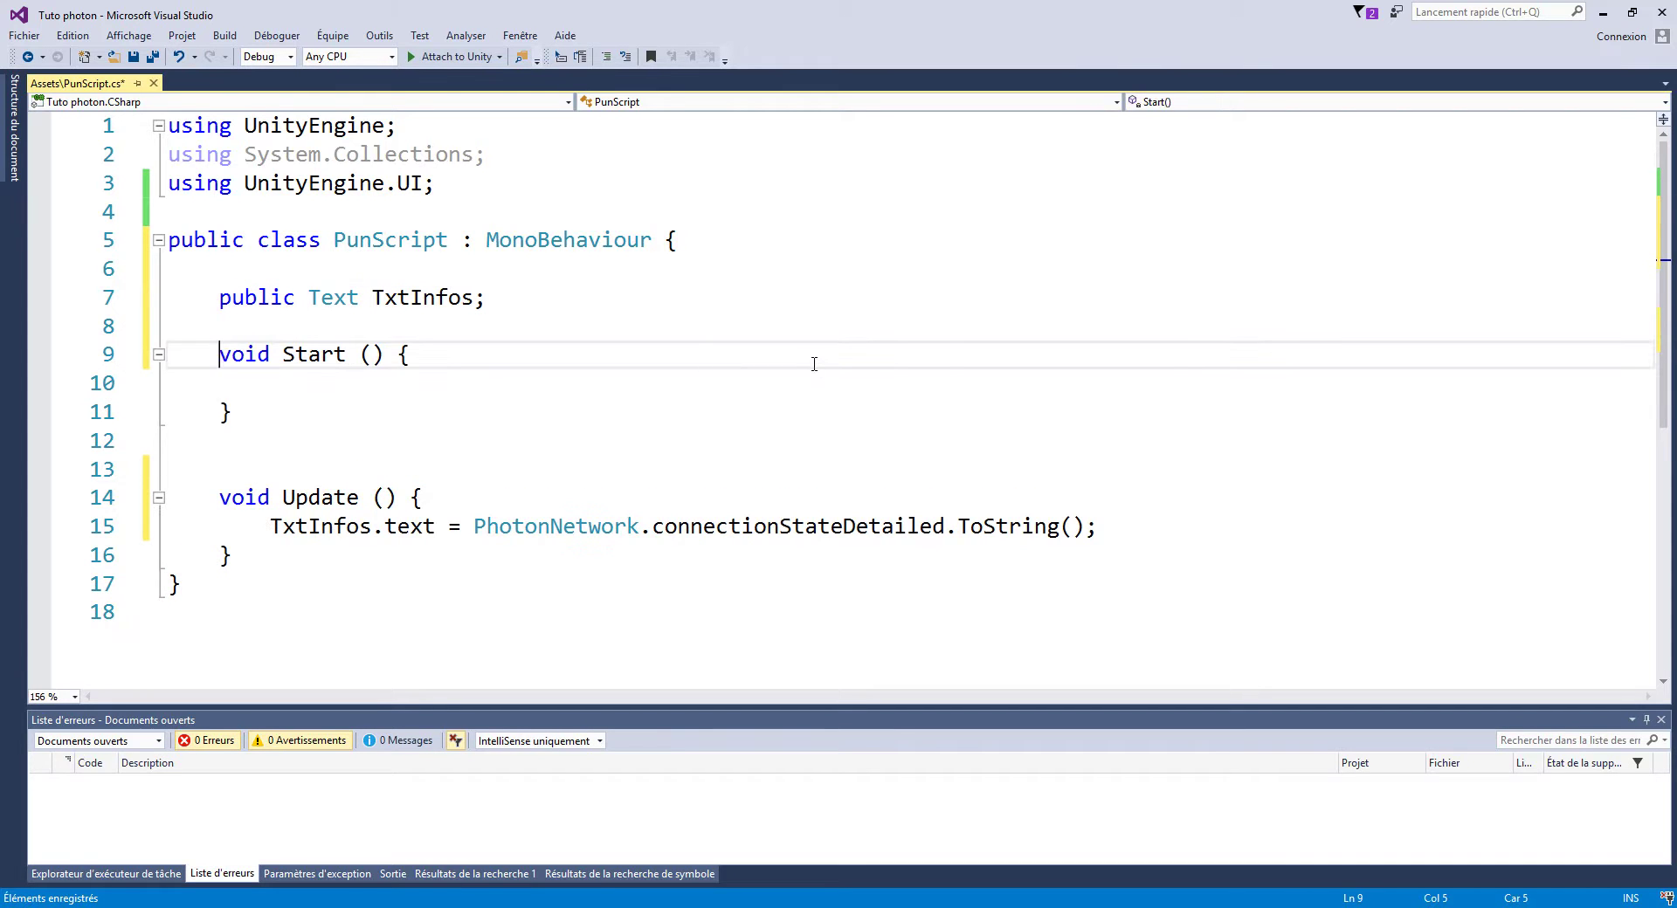
click(321, 390)
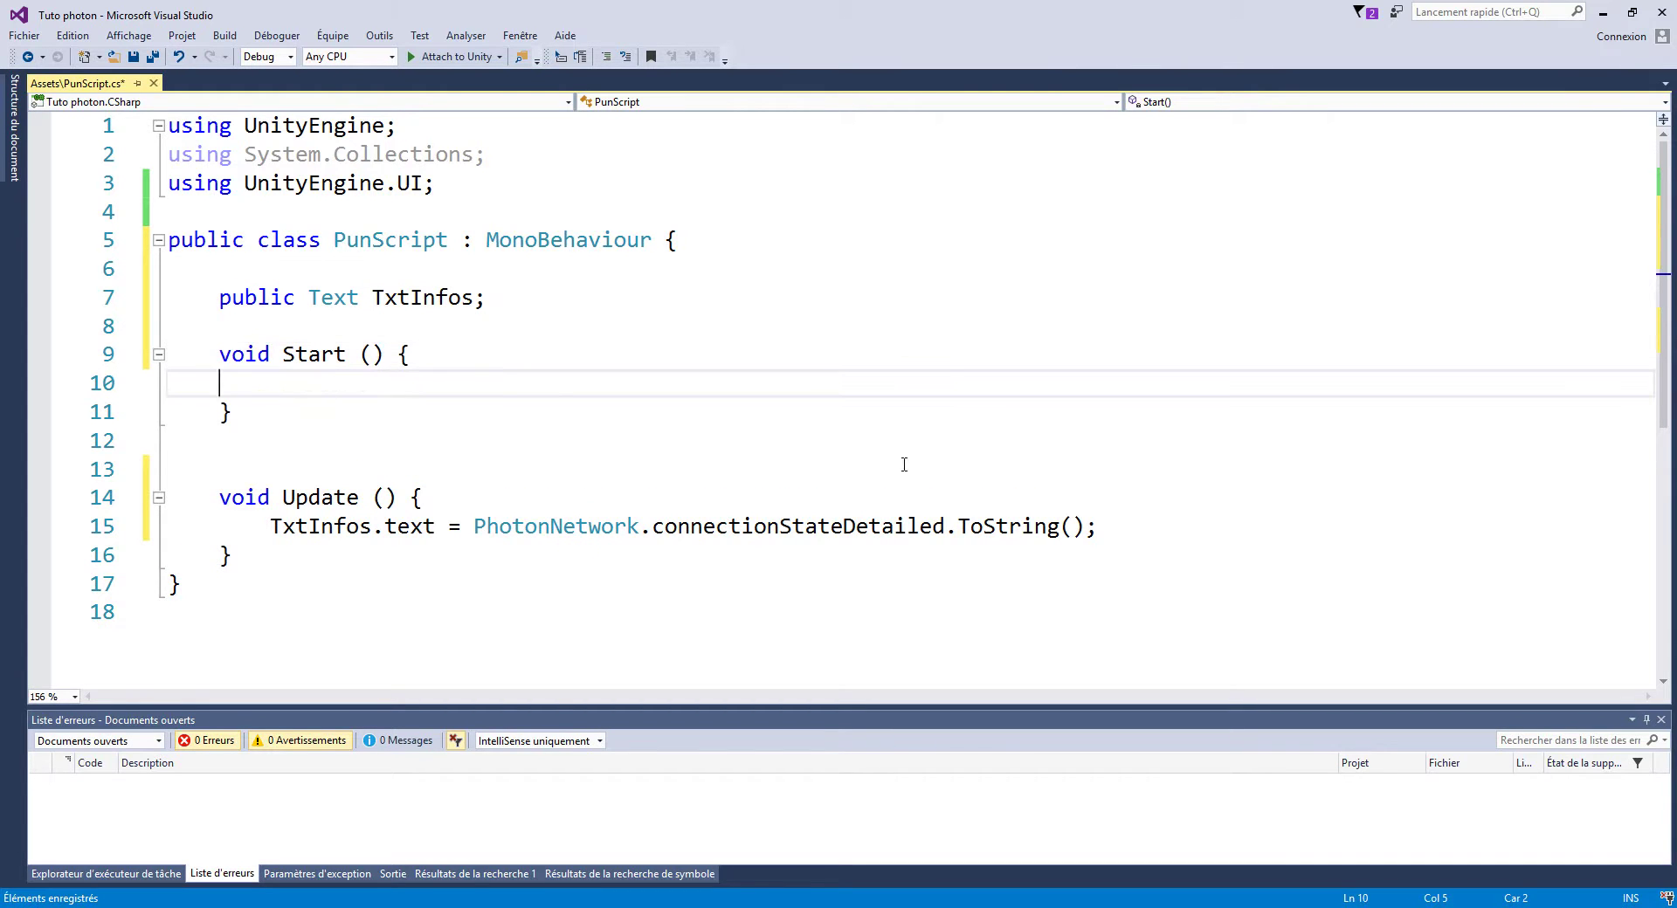
Add PhotonNetwork.ConnectUsingSettings("version1"); inside Start() and save the script
text(phto)
key(Tab)
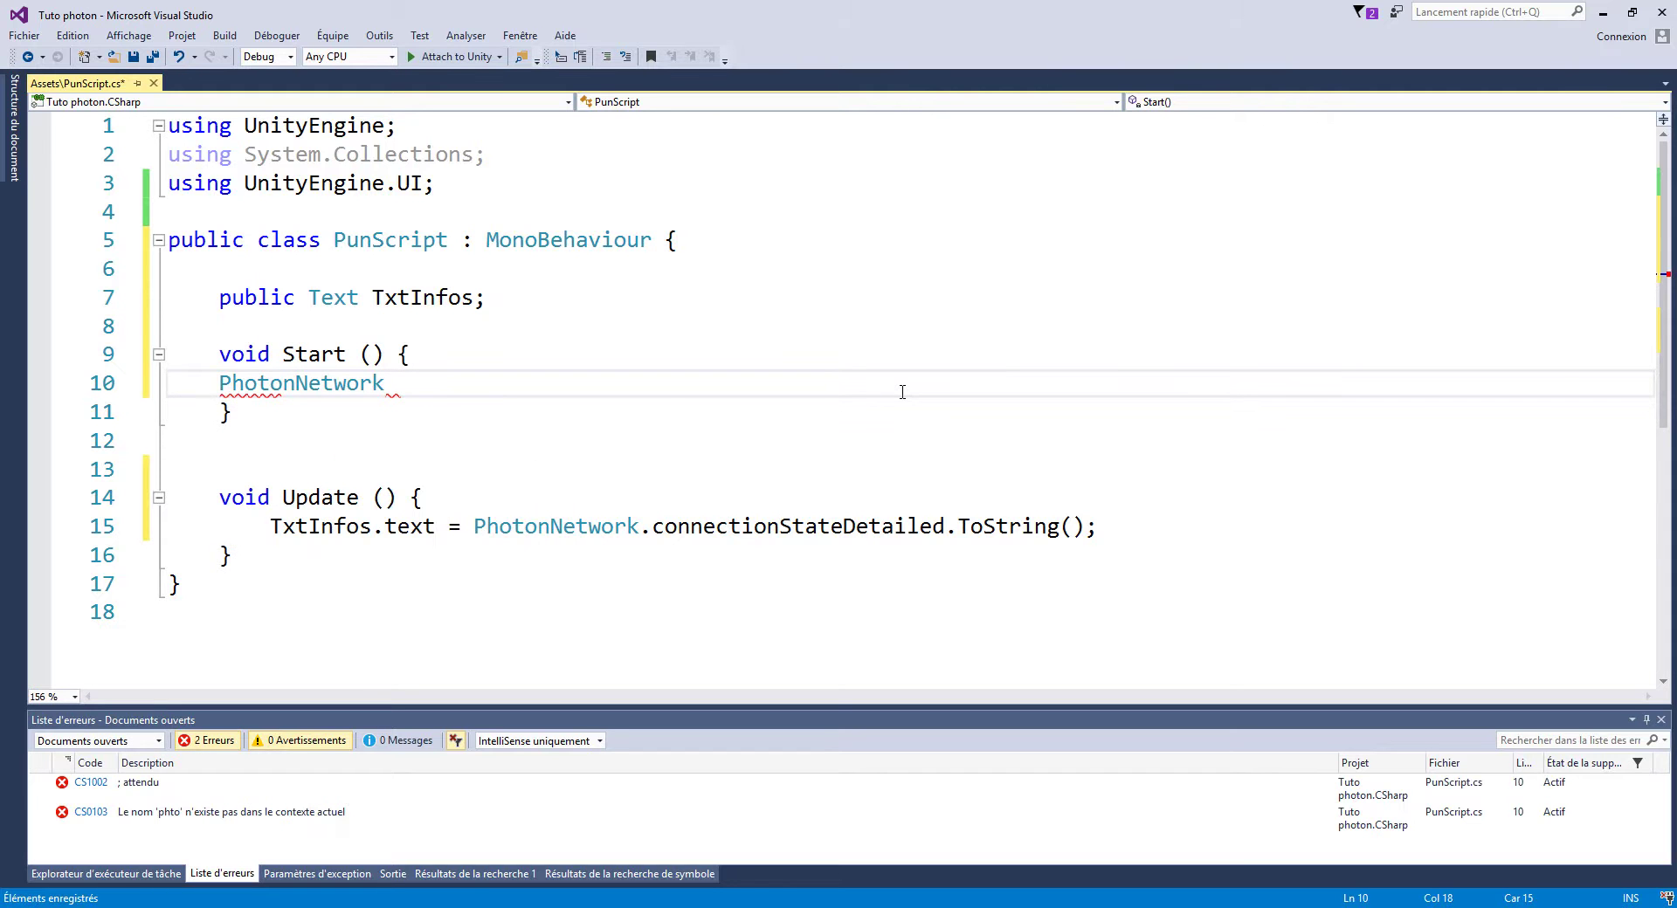
text(.Con)
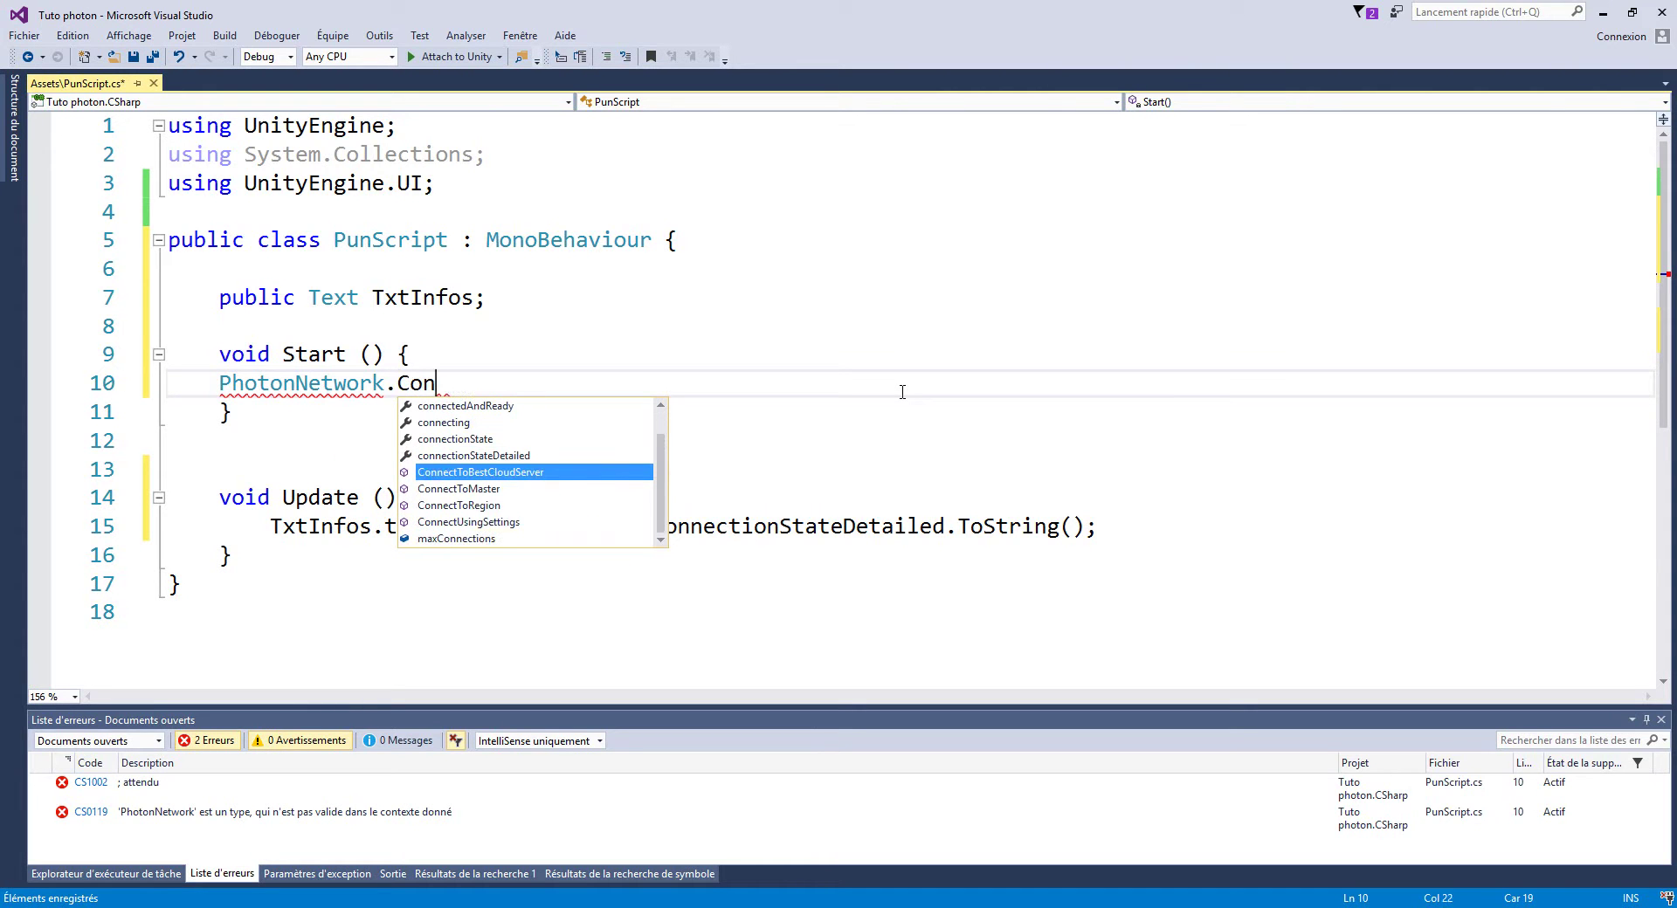
key(Down)
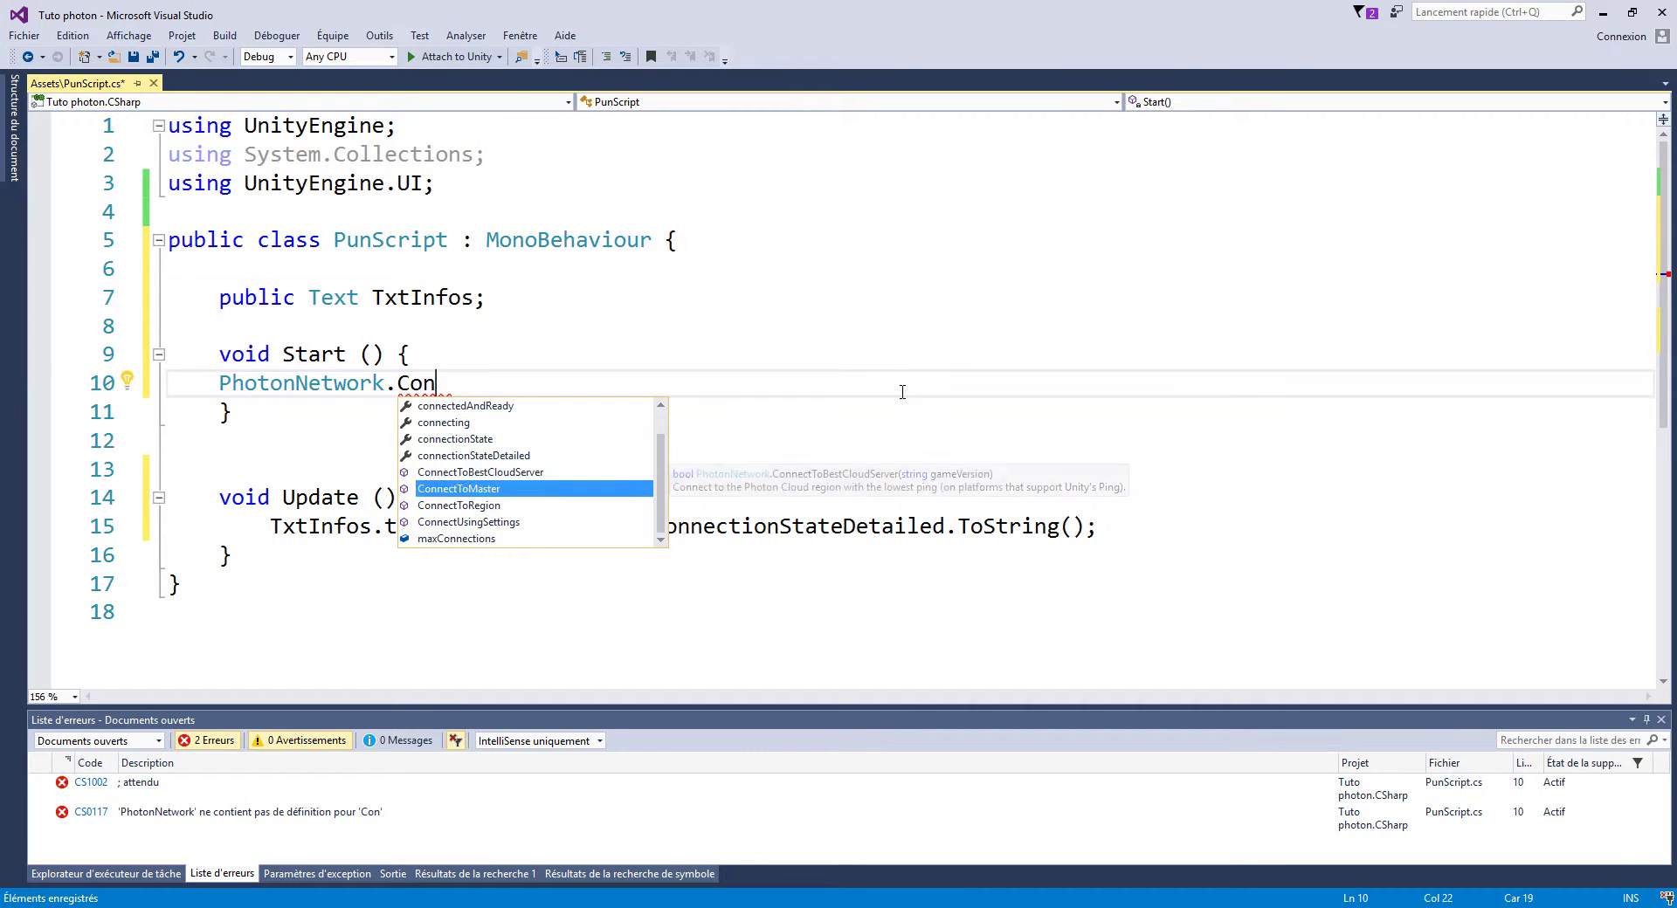
key(Down)
key(Down)
key(Tab)
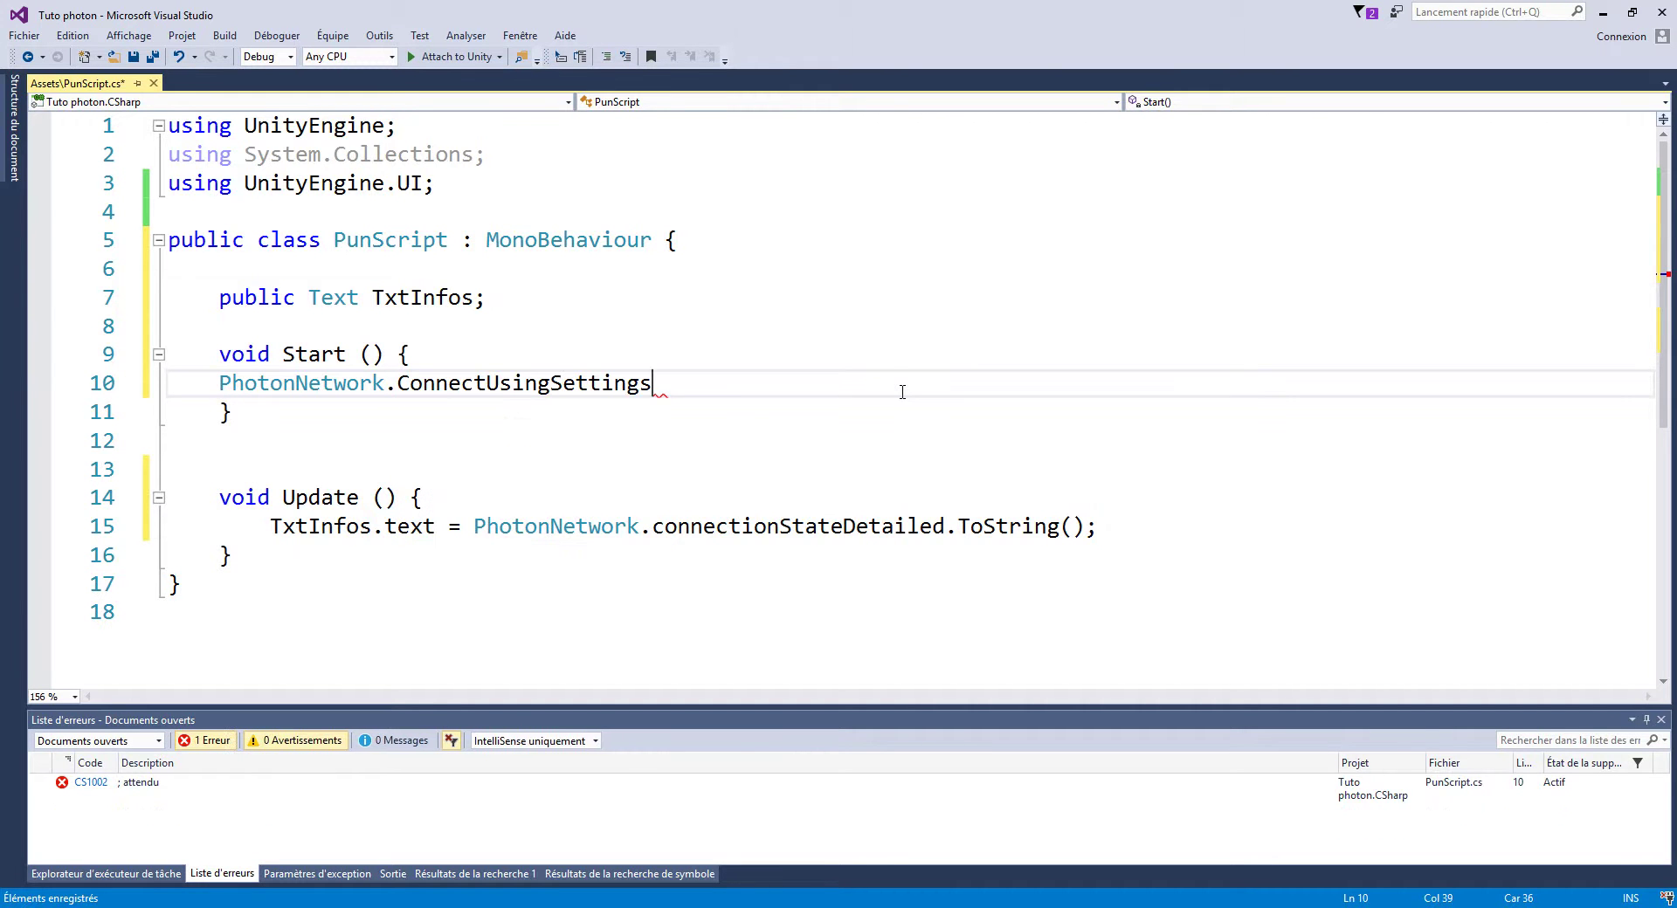
text(()
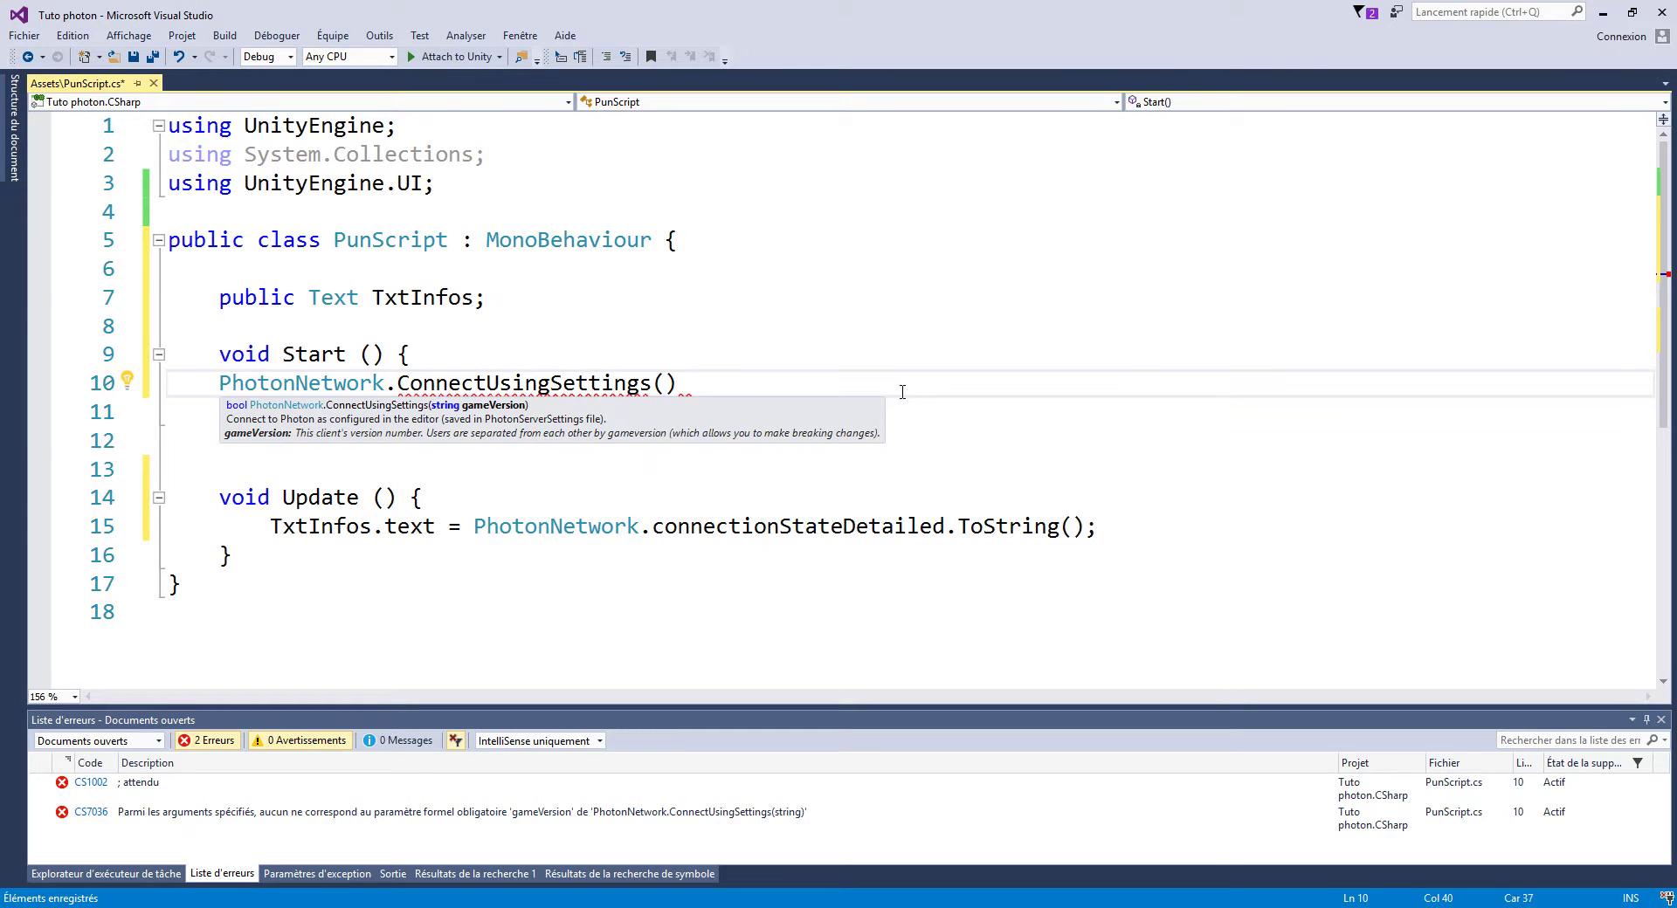
text(")
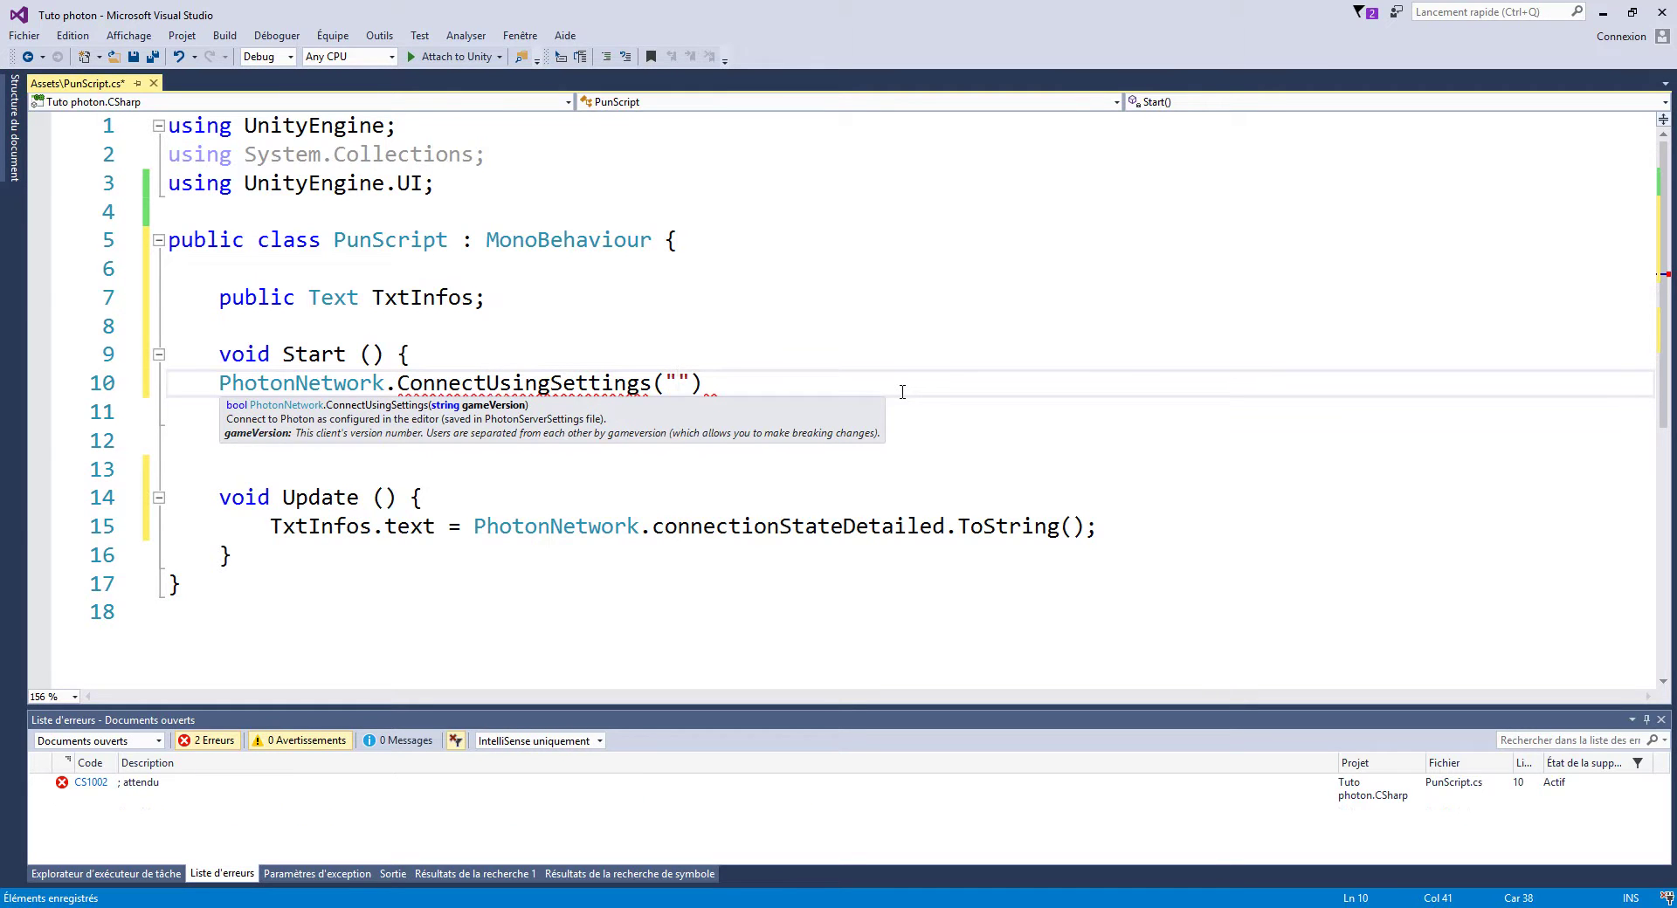
text(version1");)
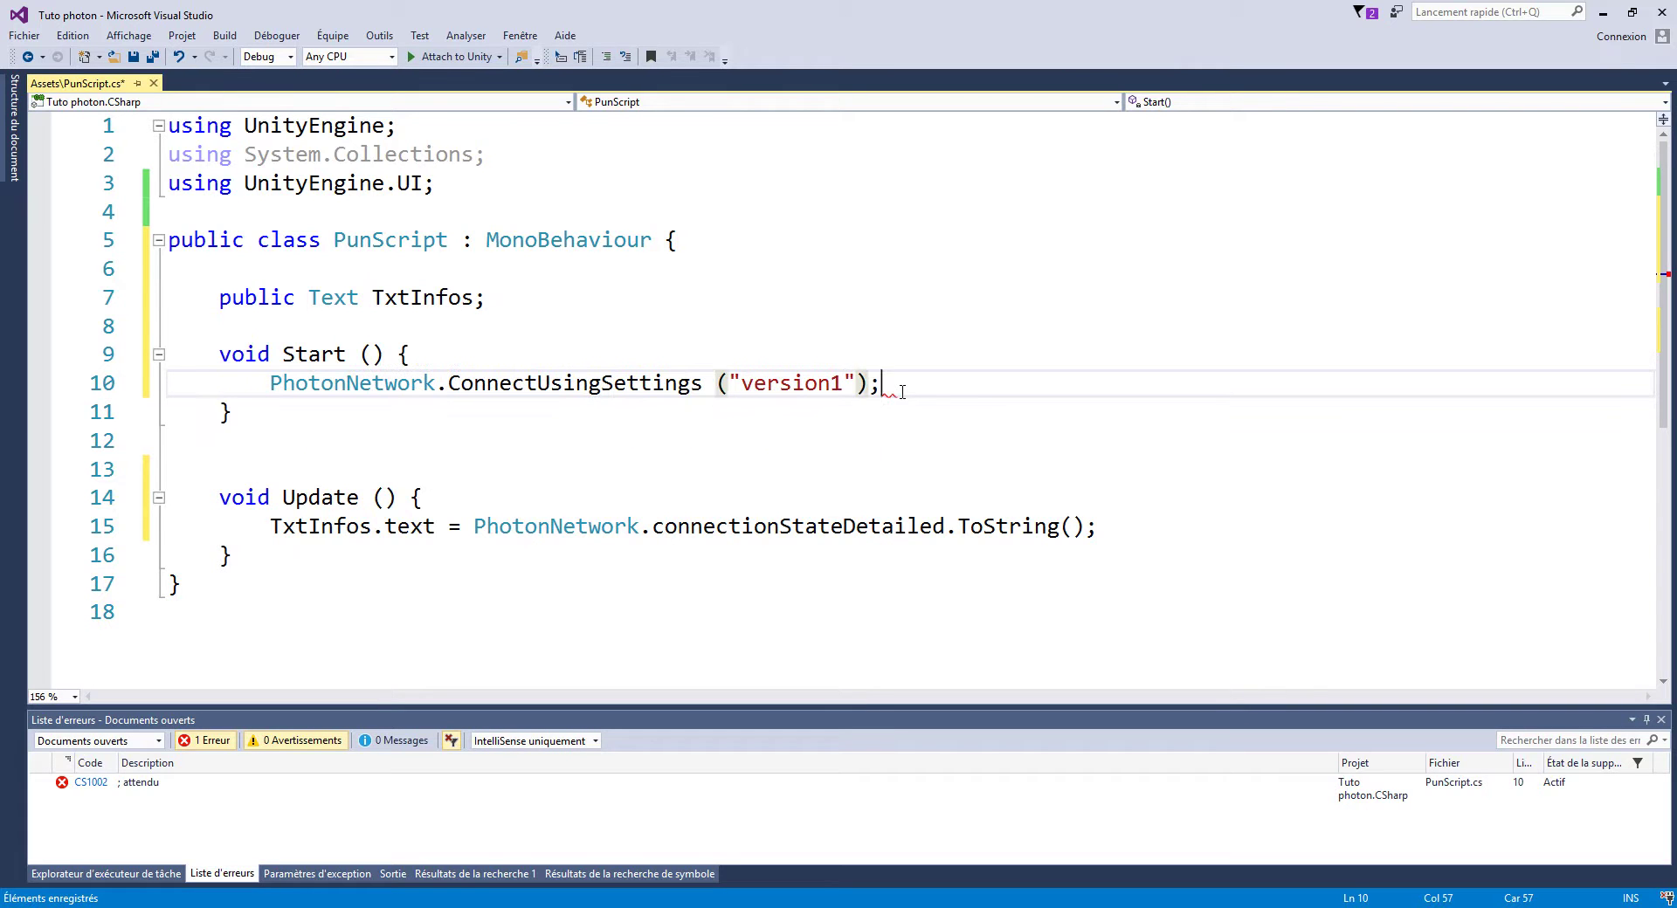
click(787, 506)
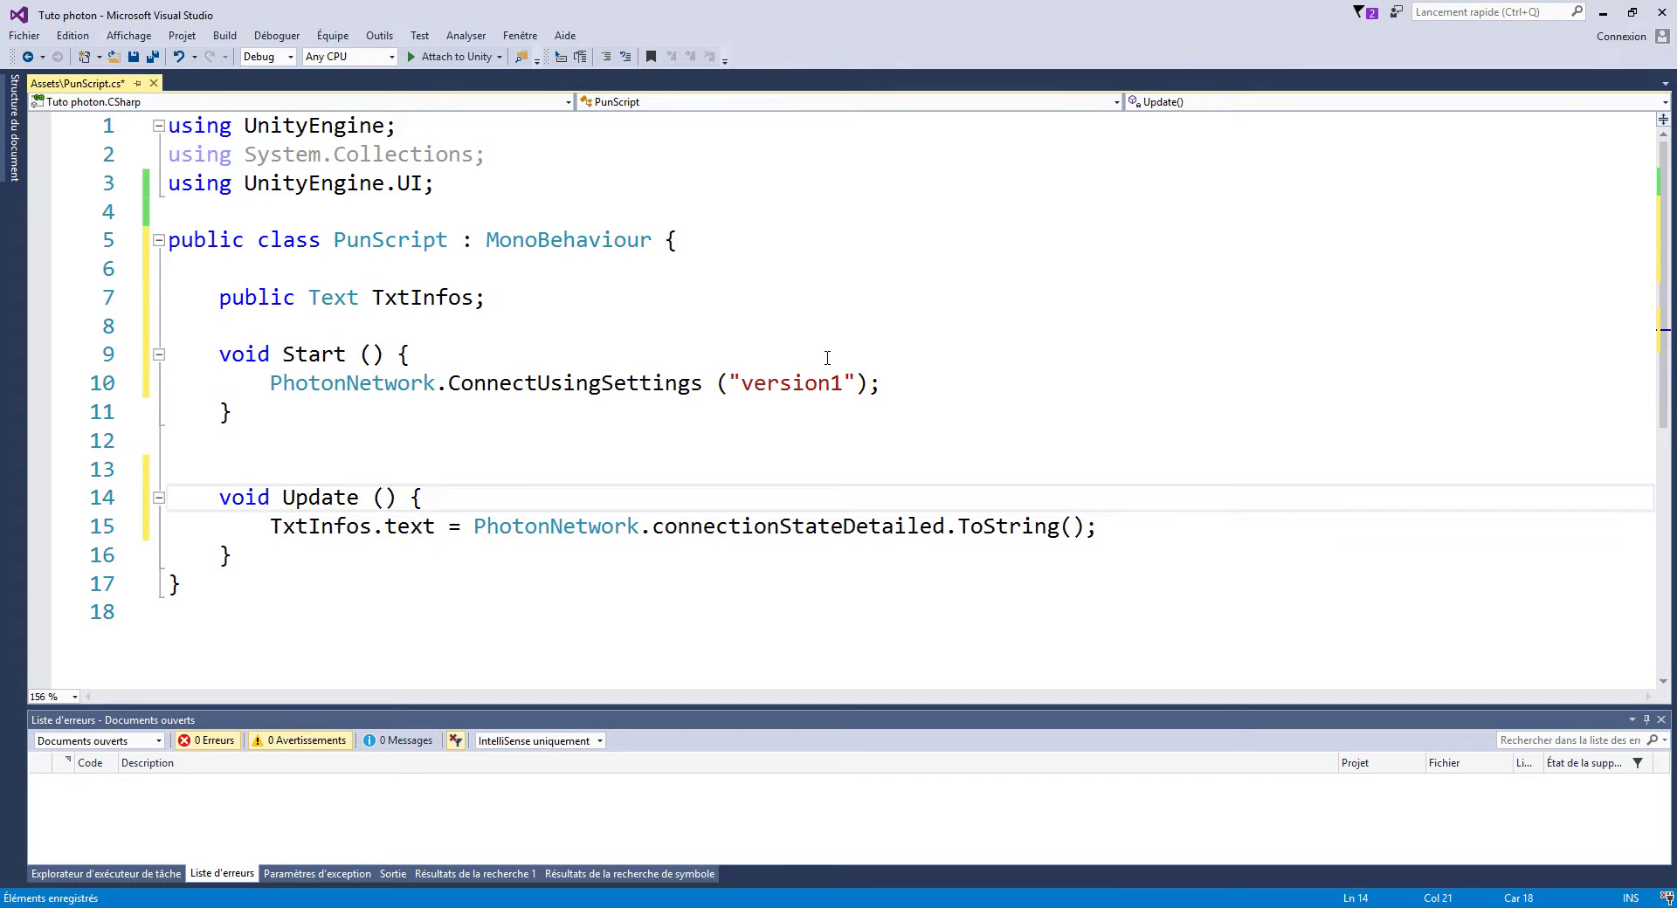
double_click(819, 384)
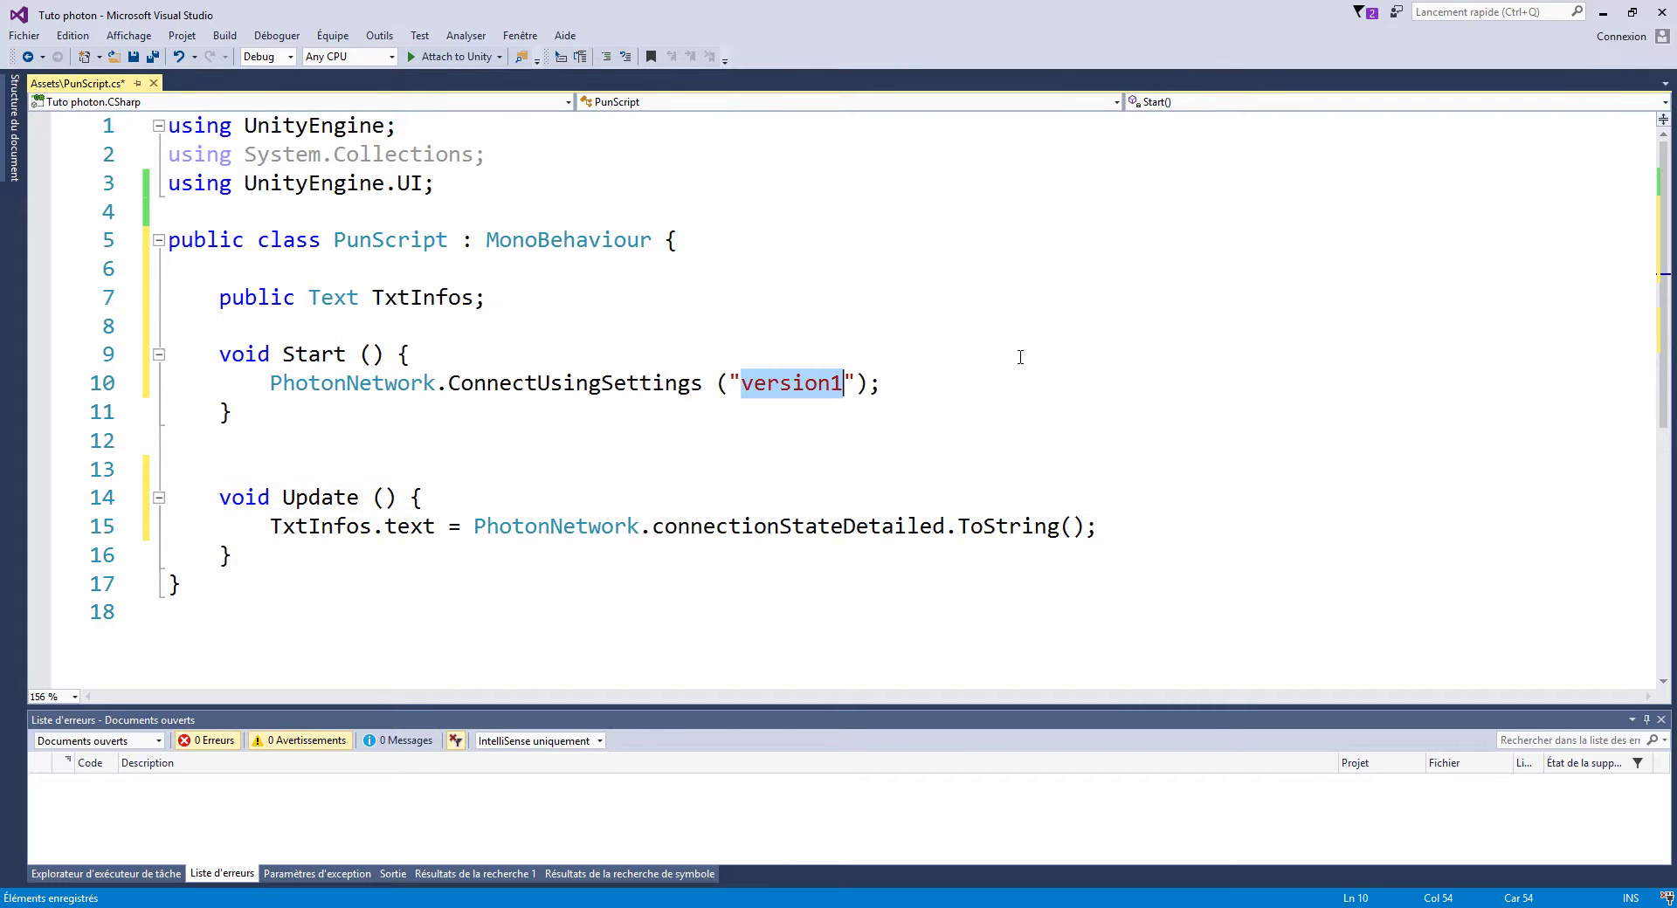
click(134, 58)
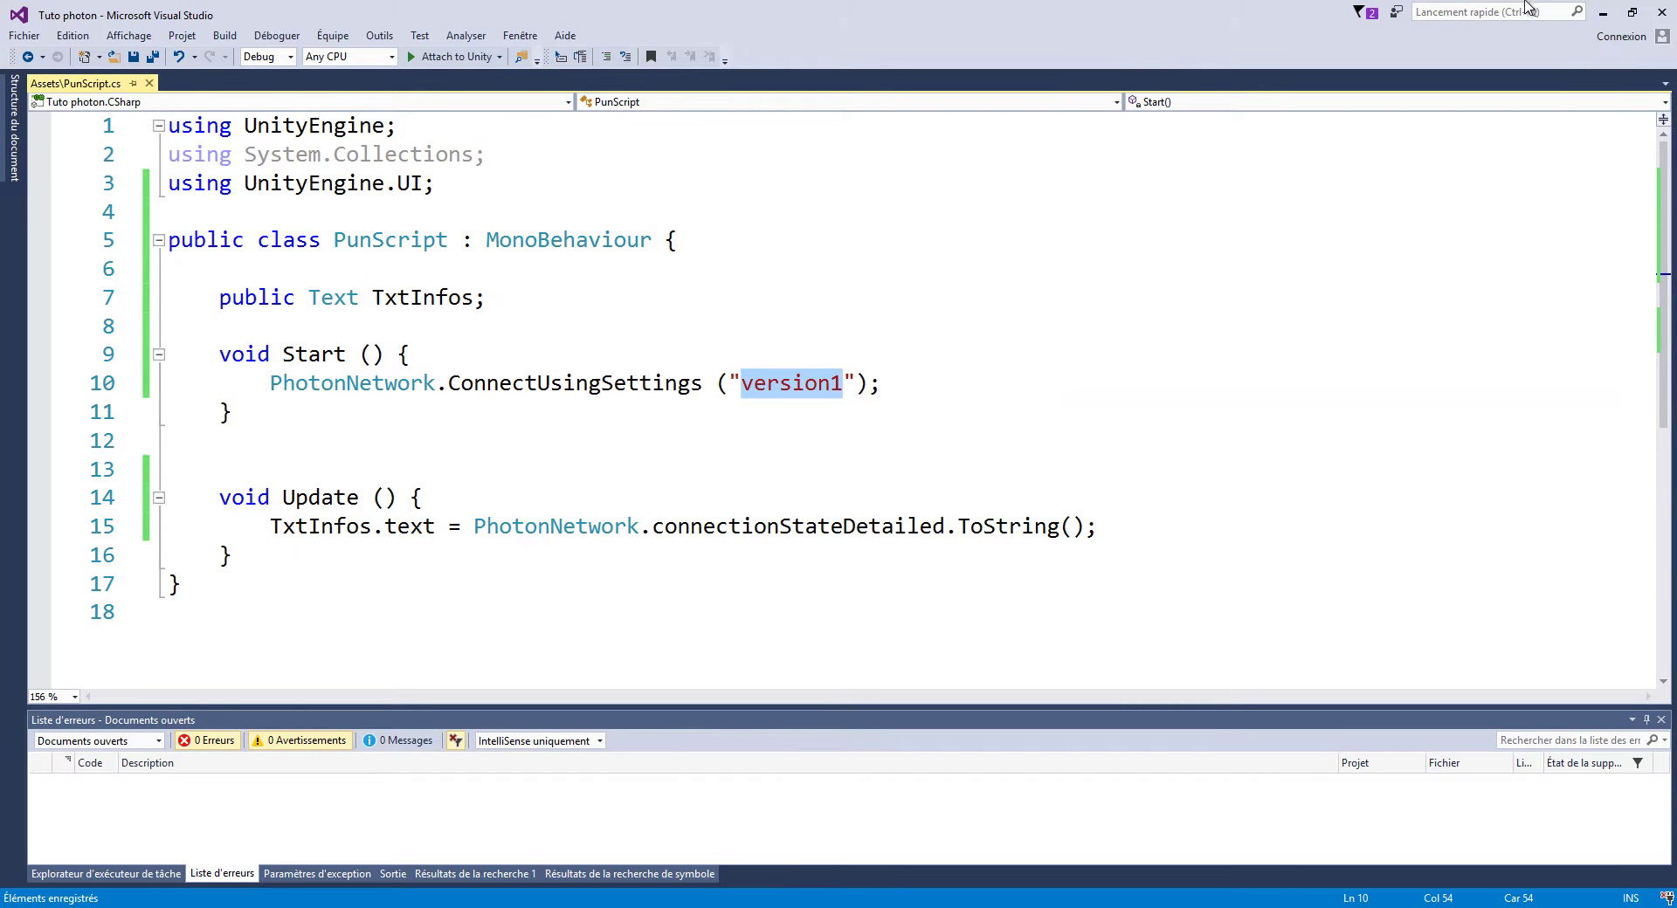
Play the scene, confirm Infos reads JoinedLobby, inspect DontDestroyOnLoad, then stop playing
click(1602, 12)
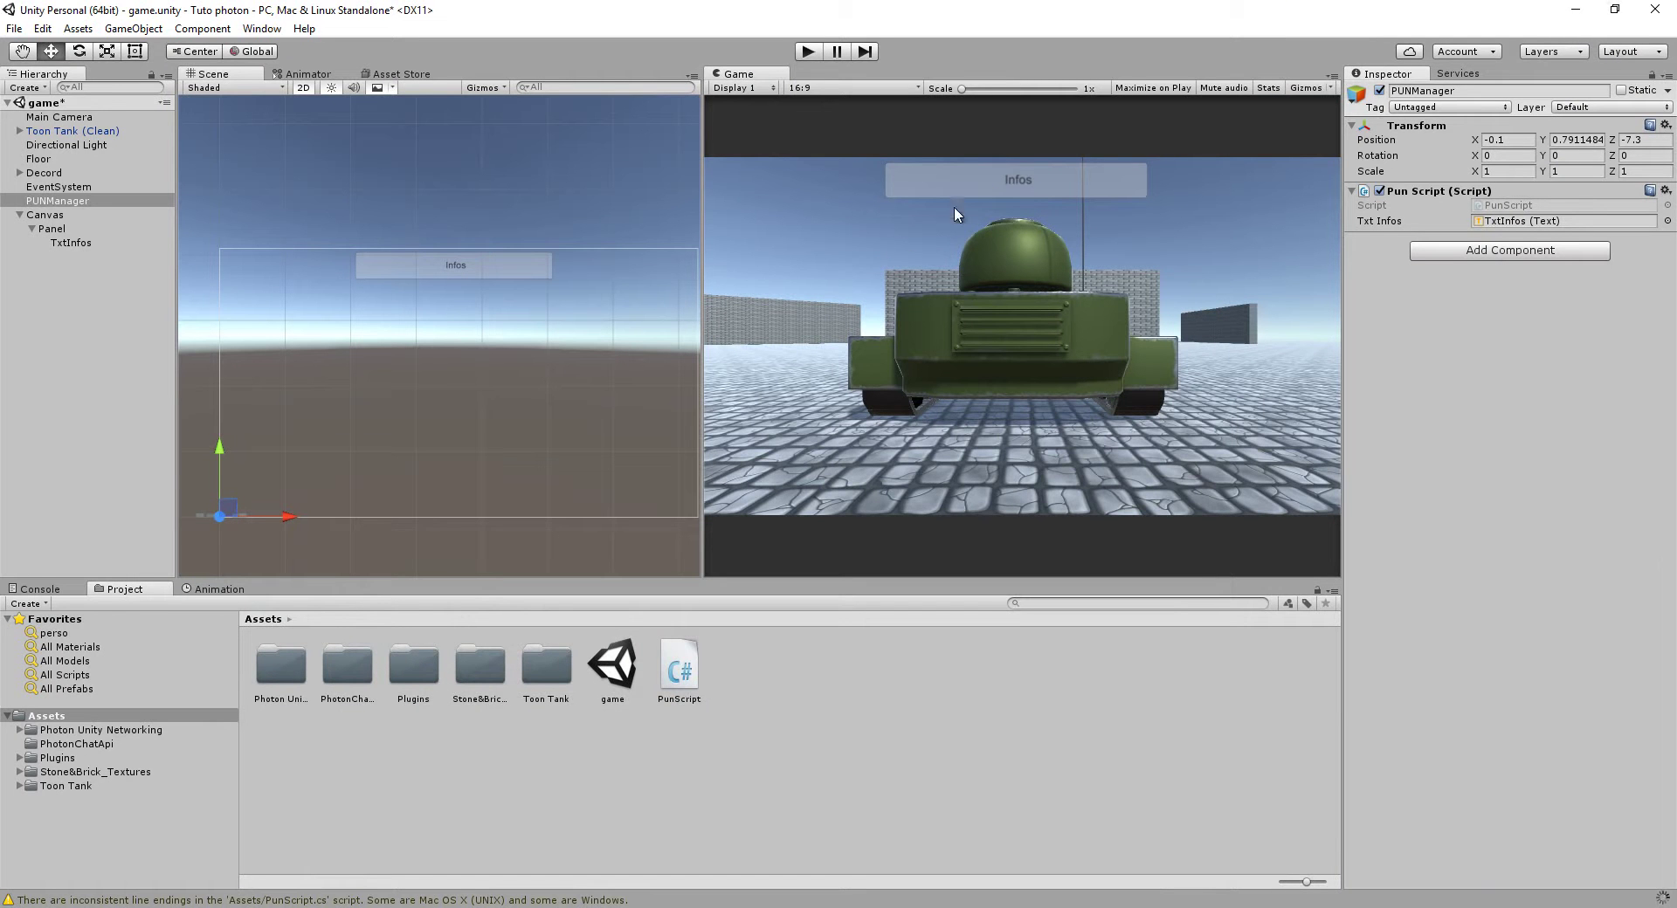
click(809, 53)
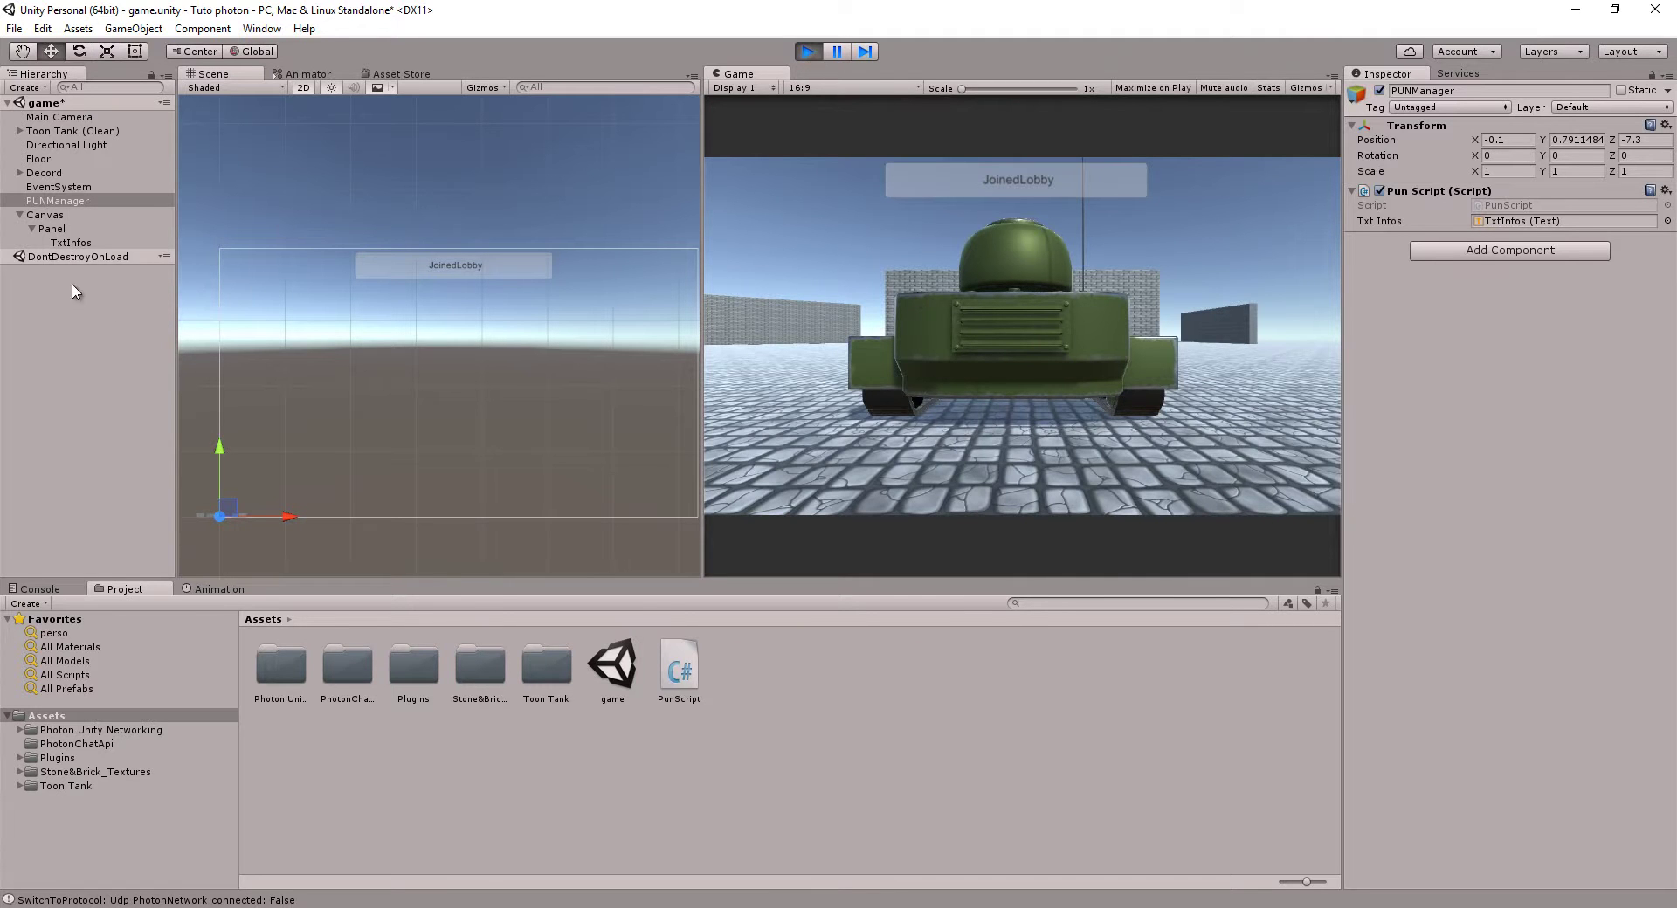
click(158, 265)
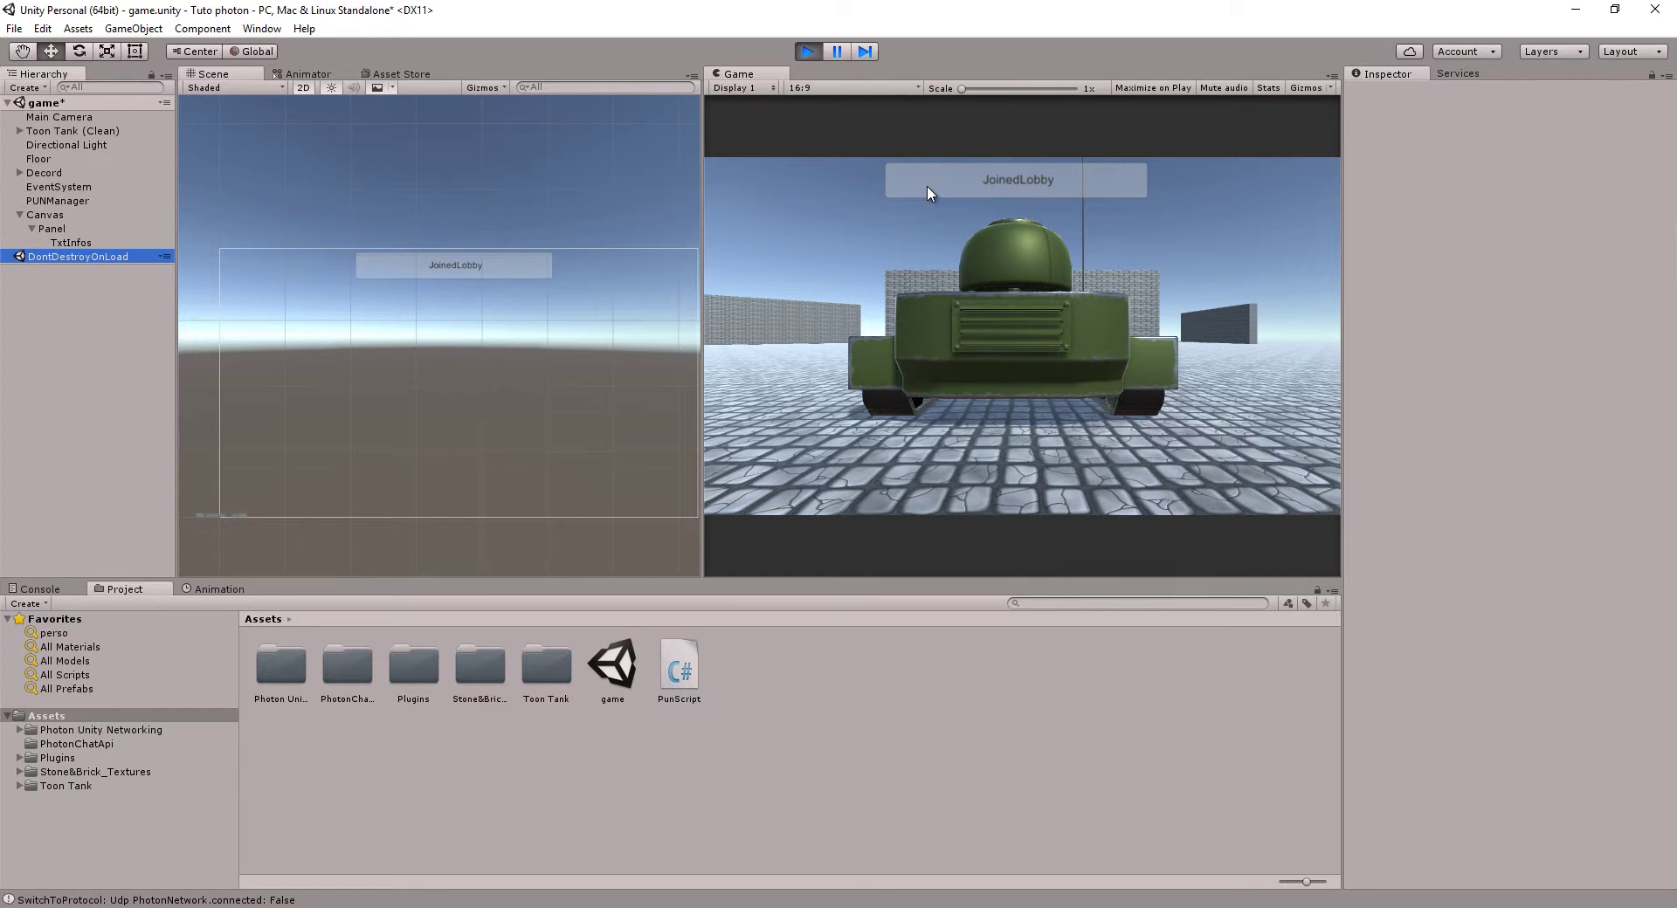
click(813, 51)
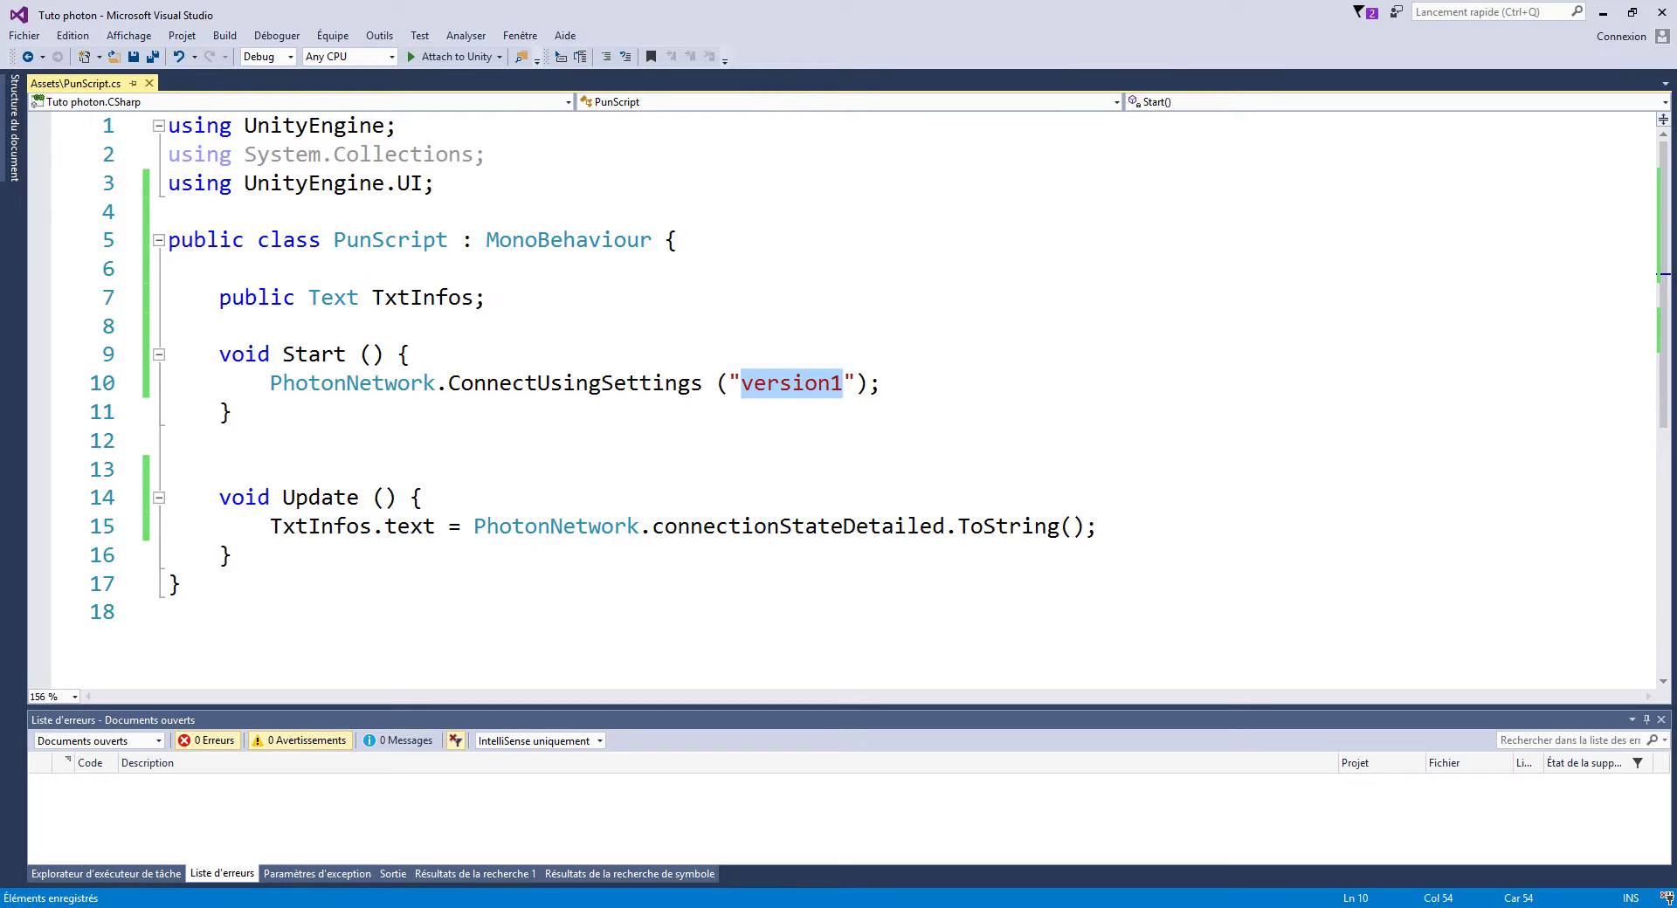
Open PhotonNetwork-Documentation from the Photon Unity Networking folder and maximize its window
key(alt+Tab)
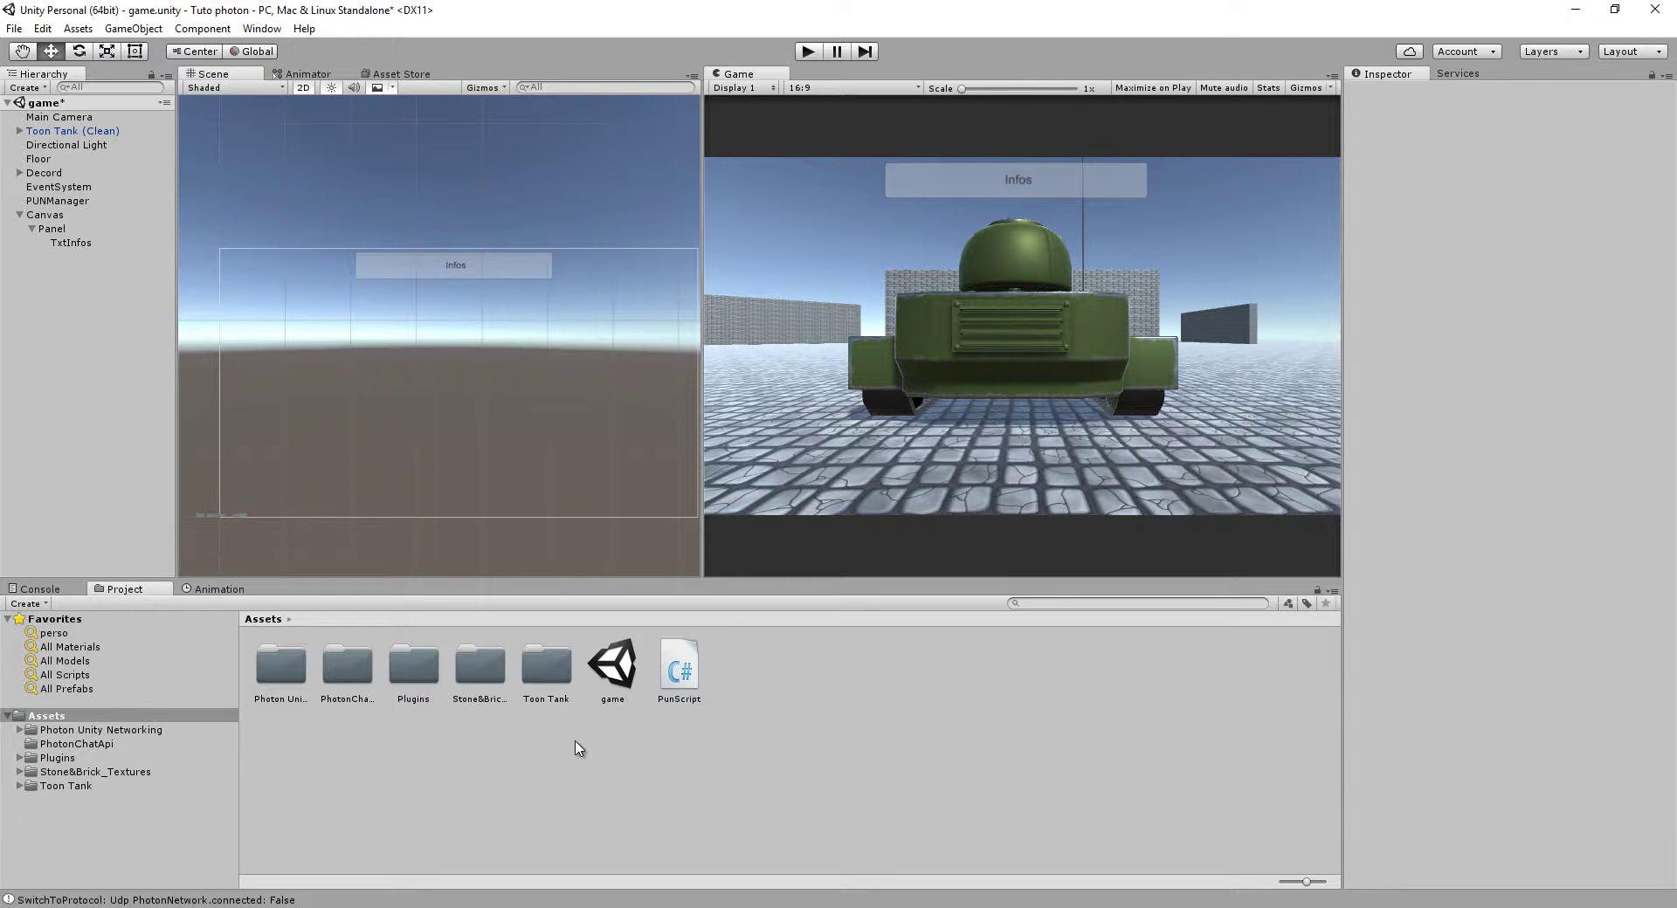
click(88, 731)
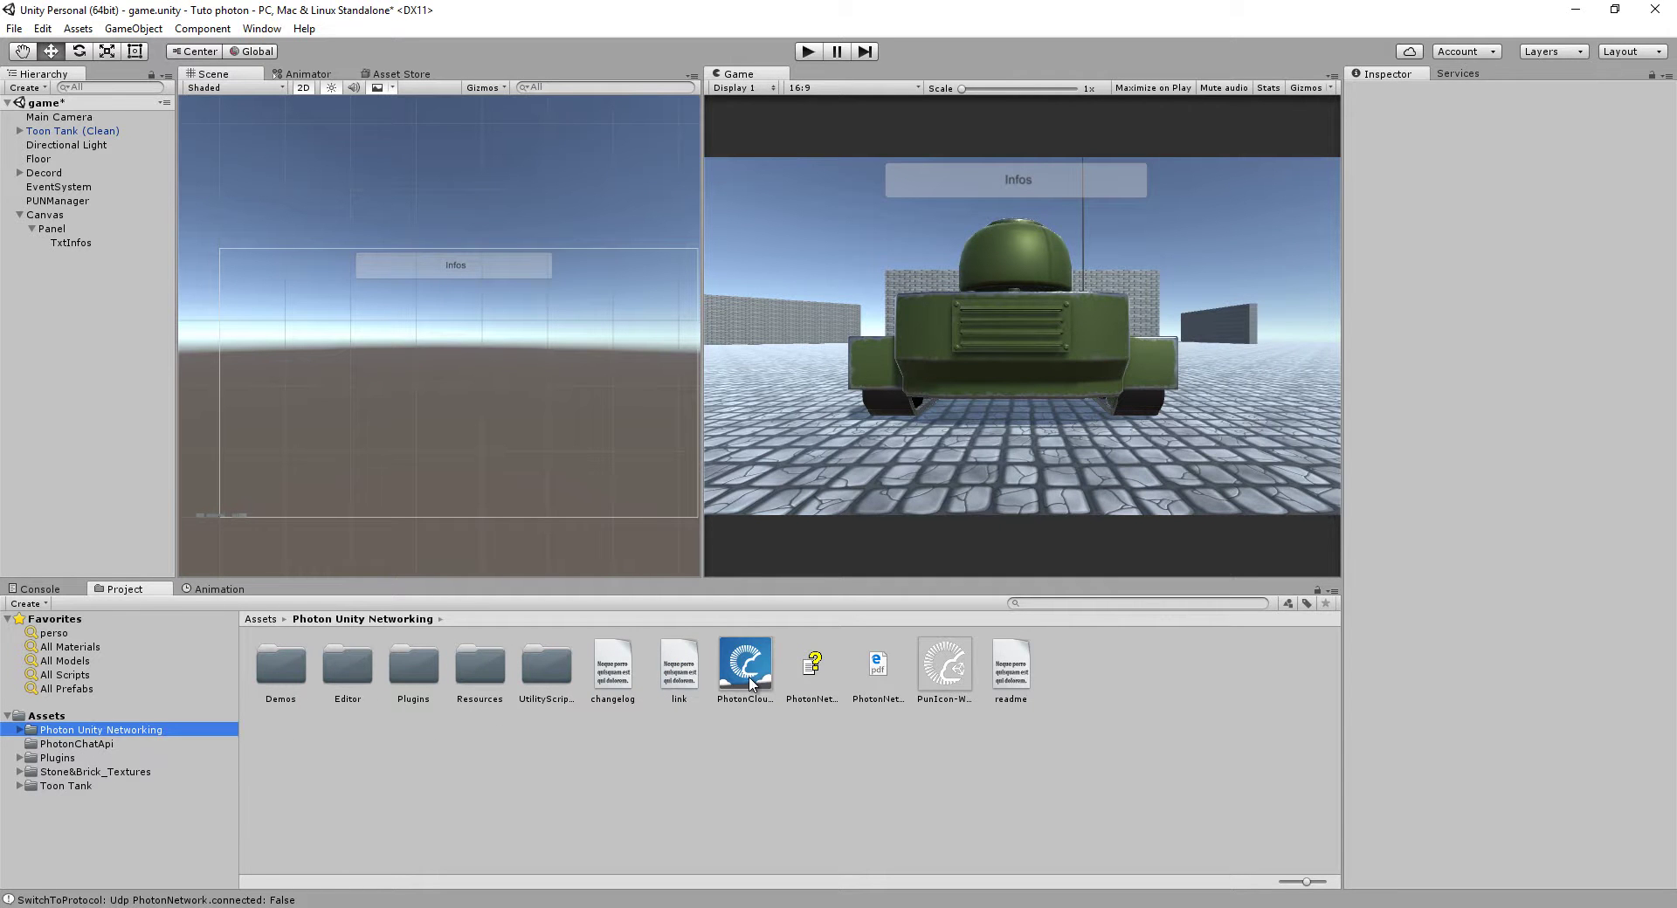
click(878, 678)
double_click(878, 678)
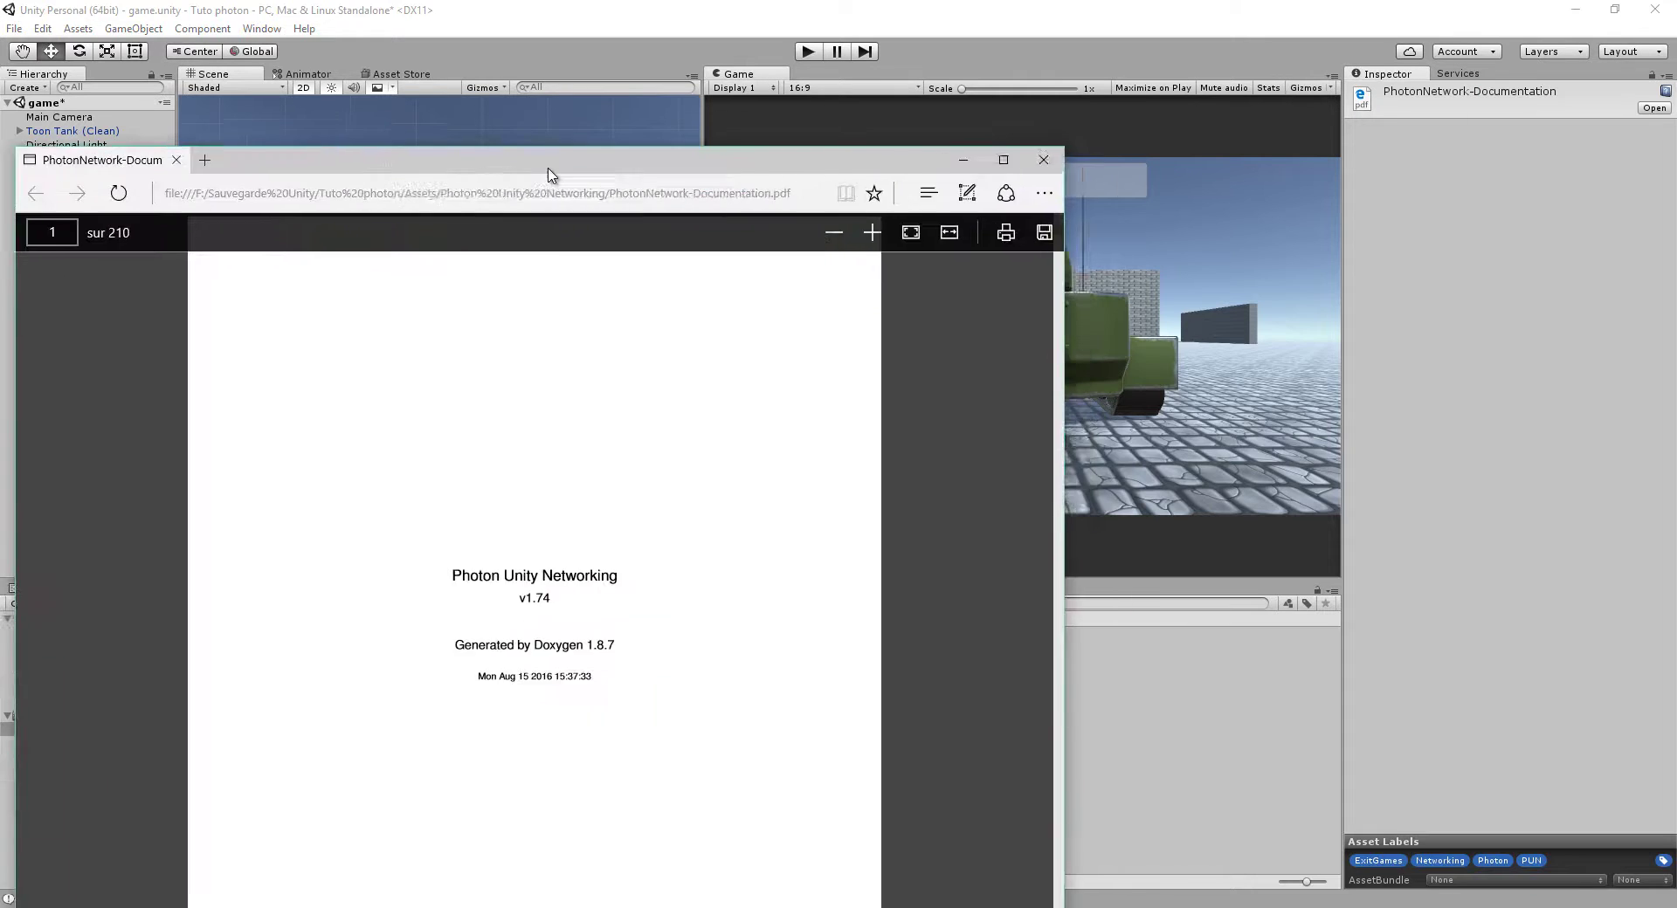
double_click(551, 172)
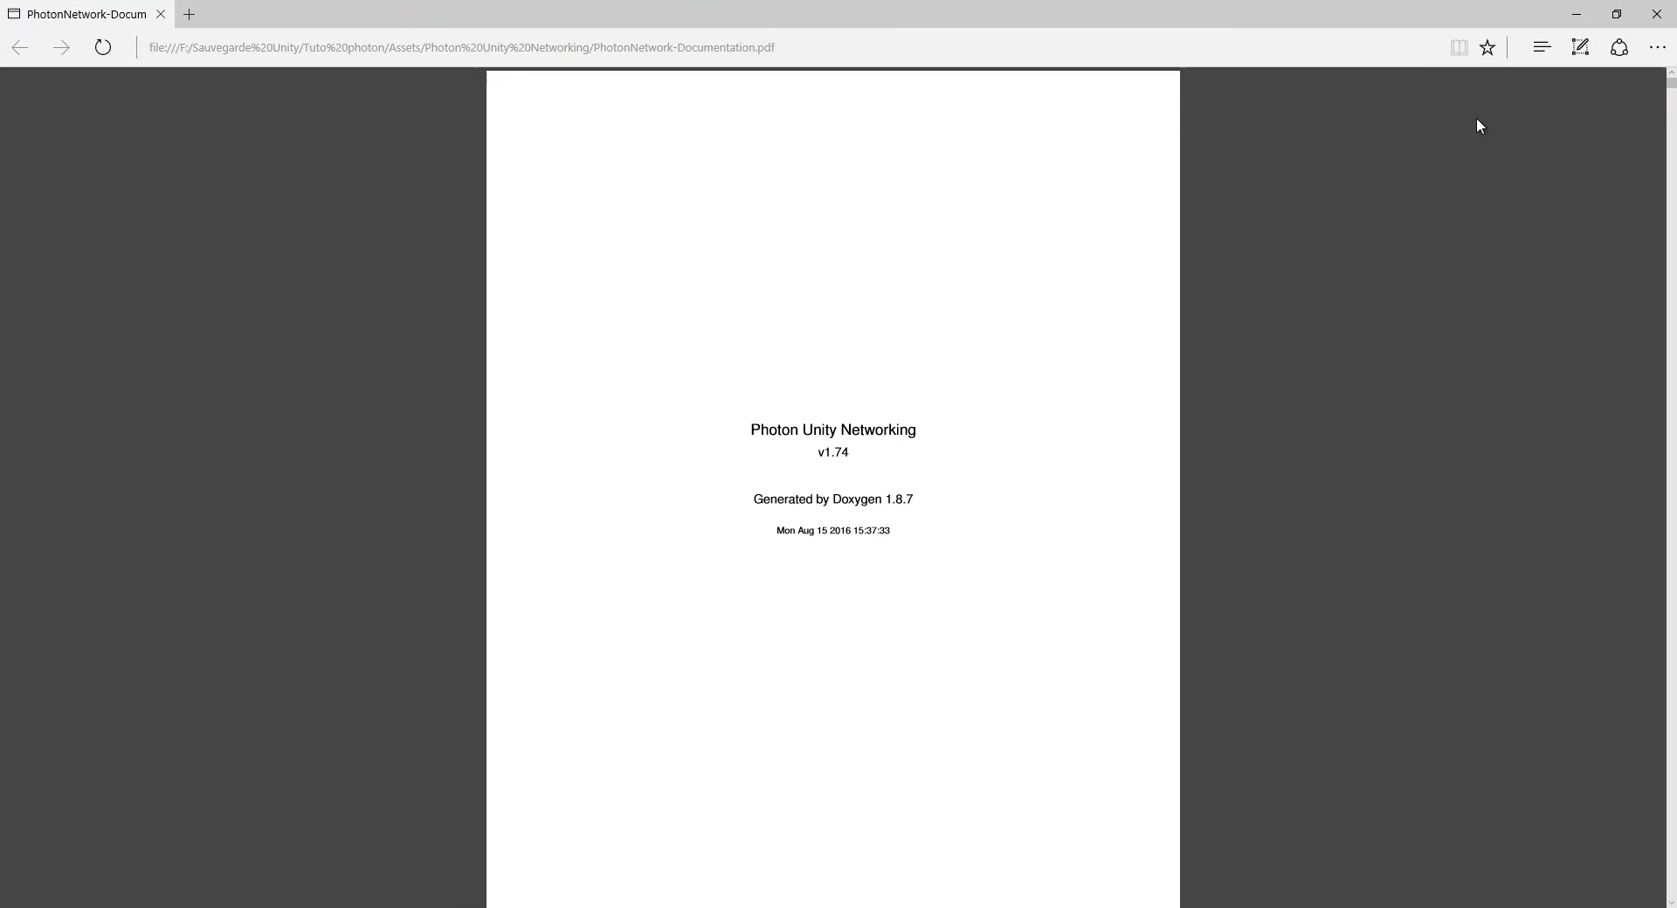
Start Edge's find-in-page on the PDF and search for 'void'
click(1541, 48)
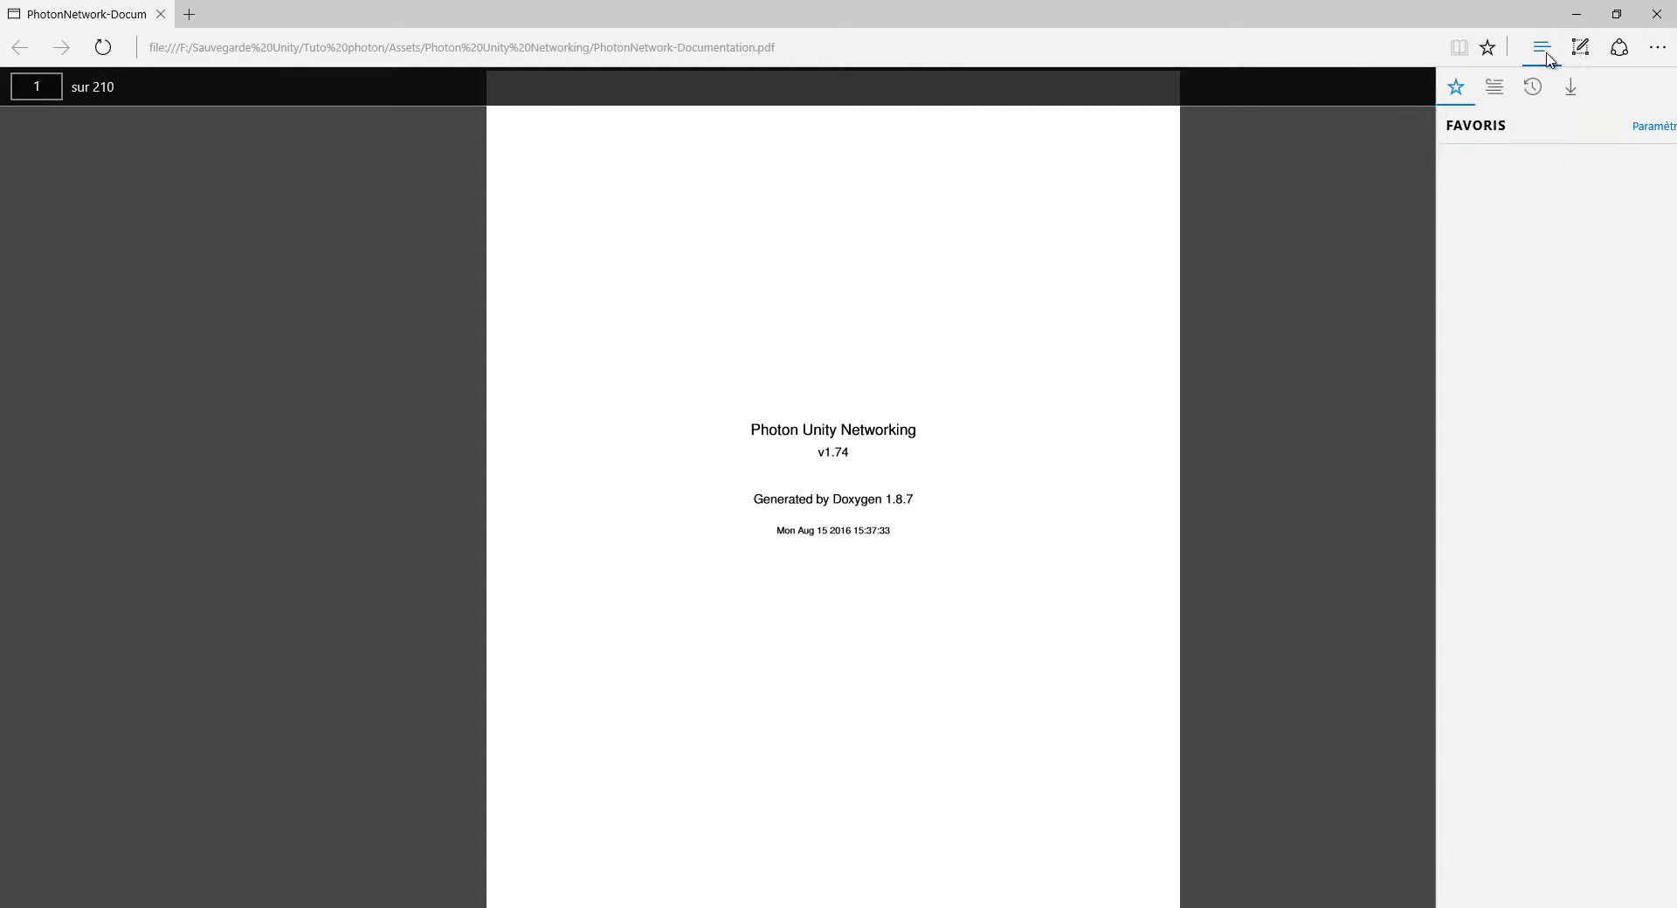
click(1487, 51)
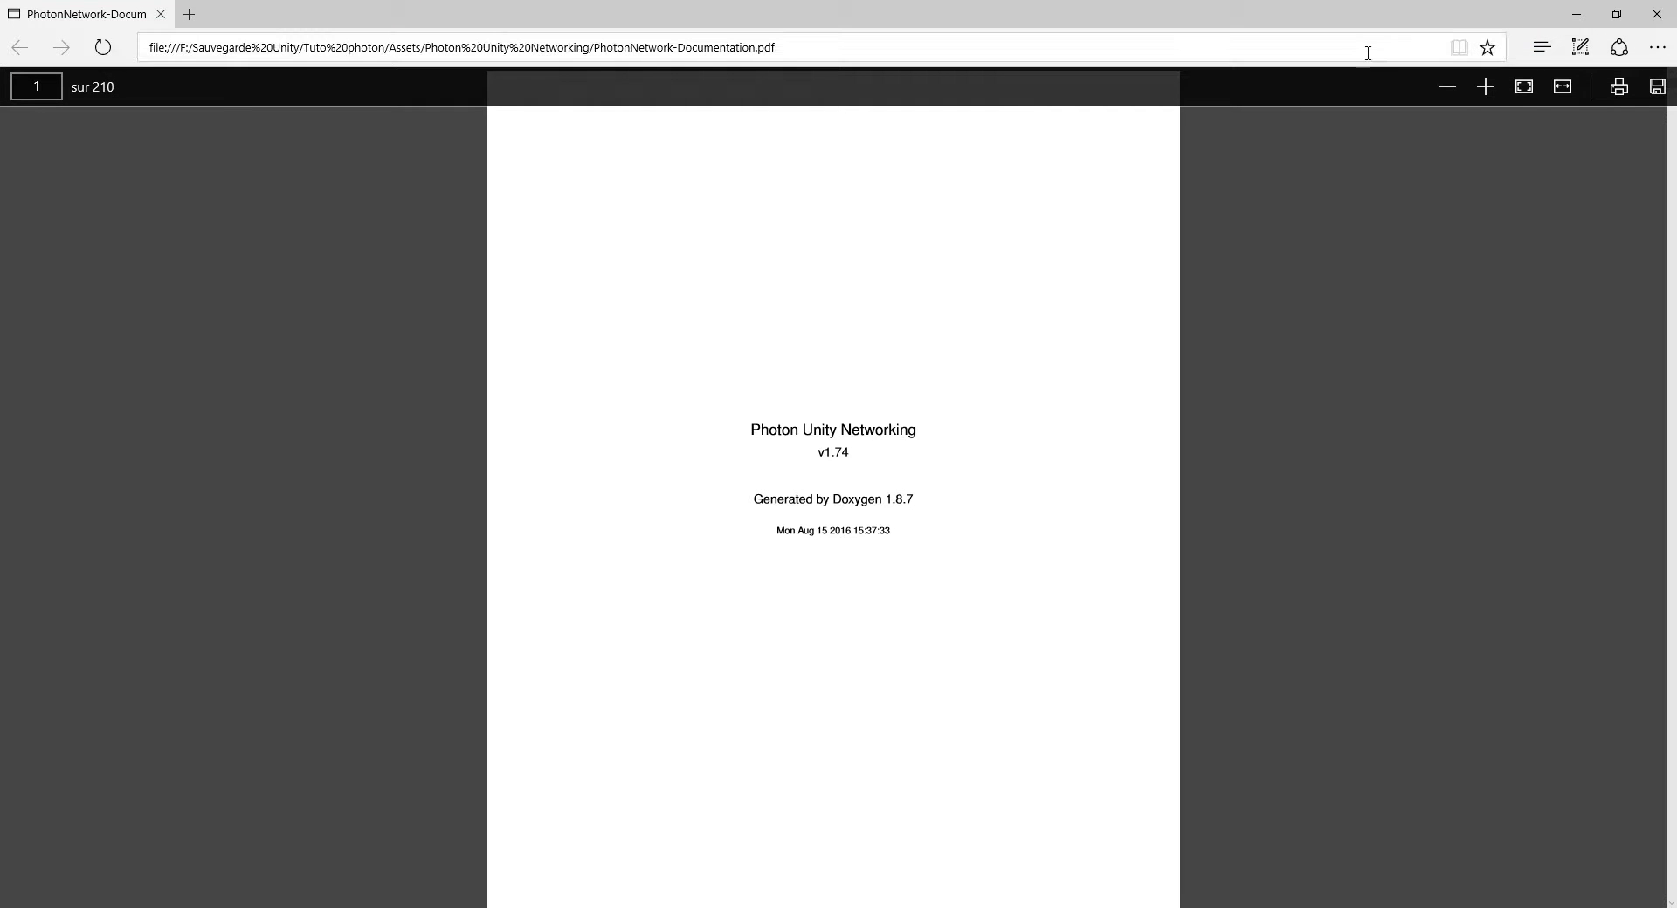
click(1542, 48)
click(1542, 56)
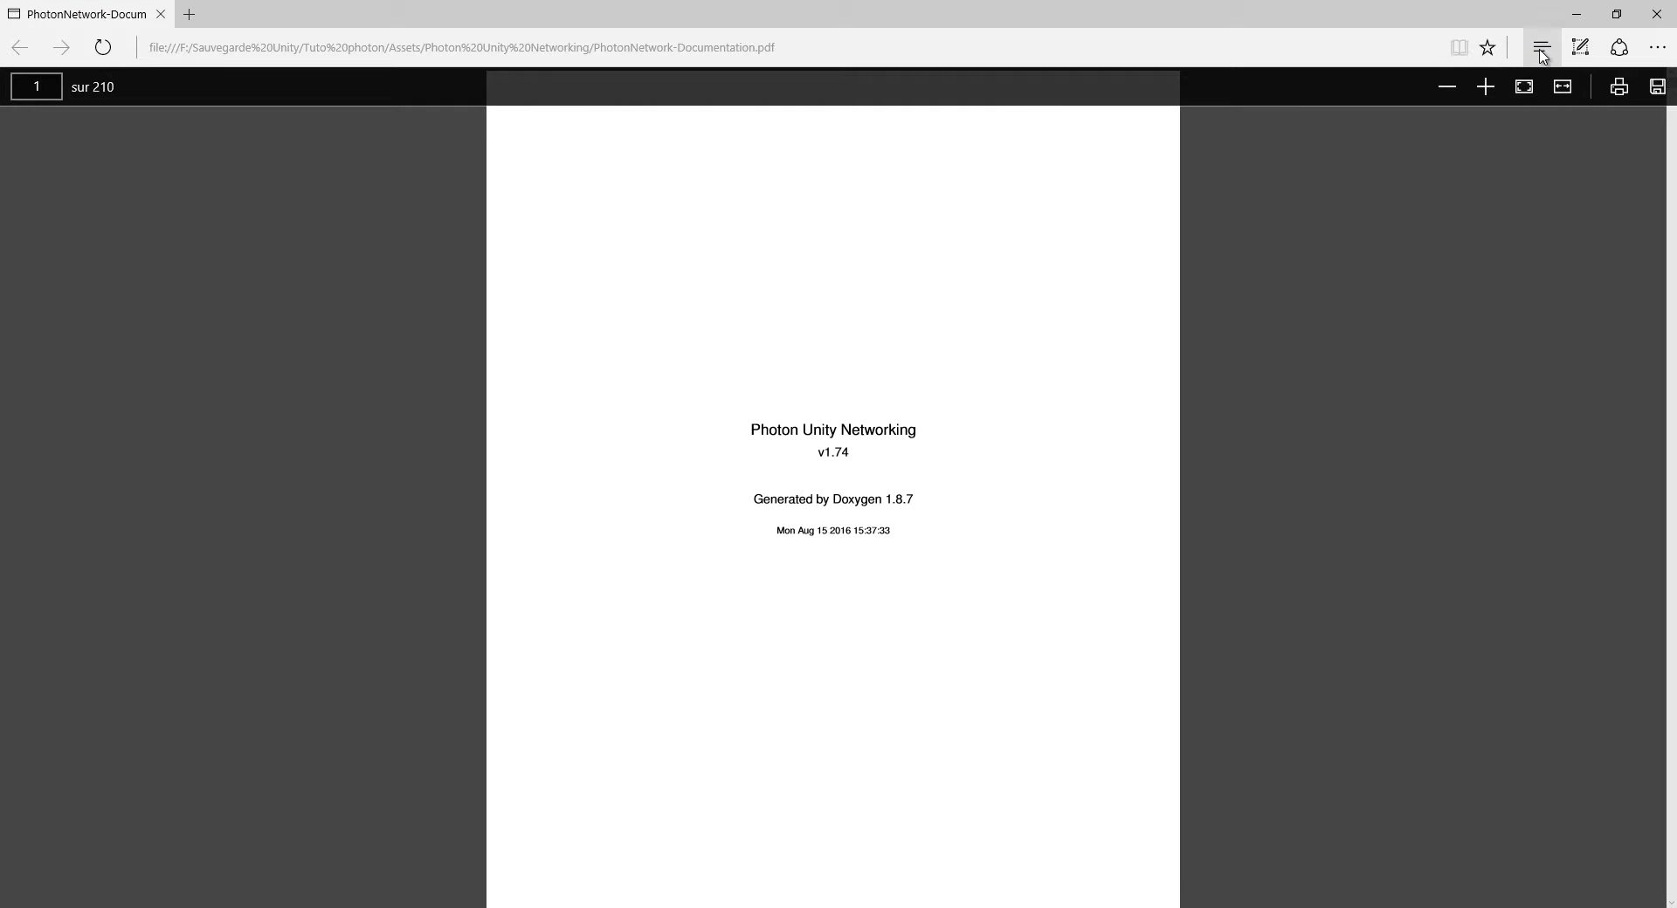
click(1657, 47)
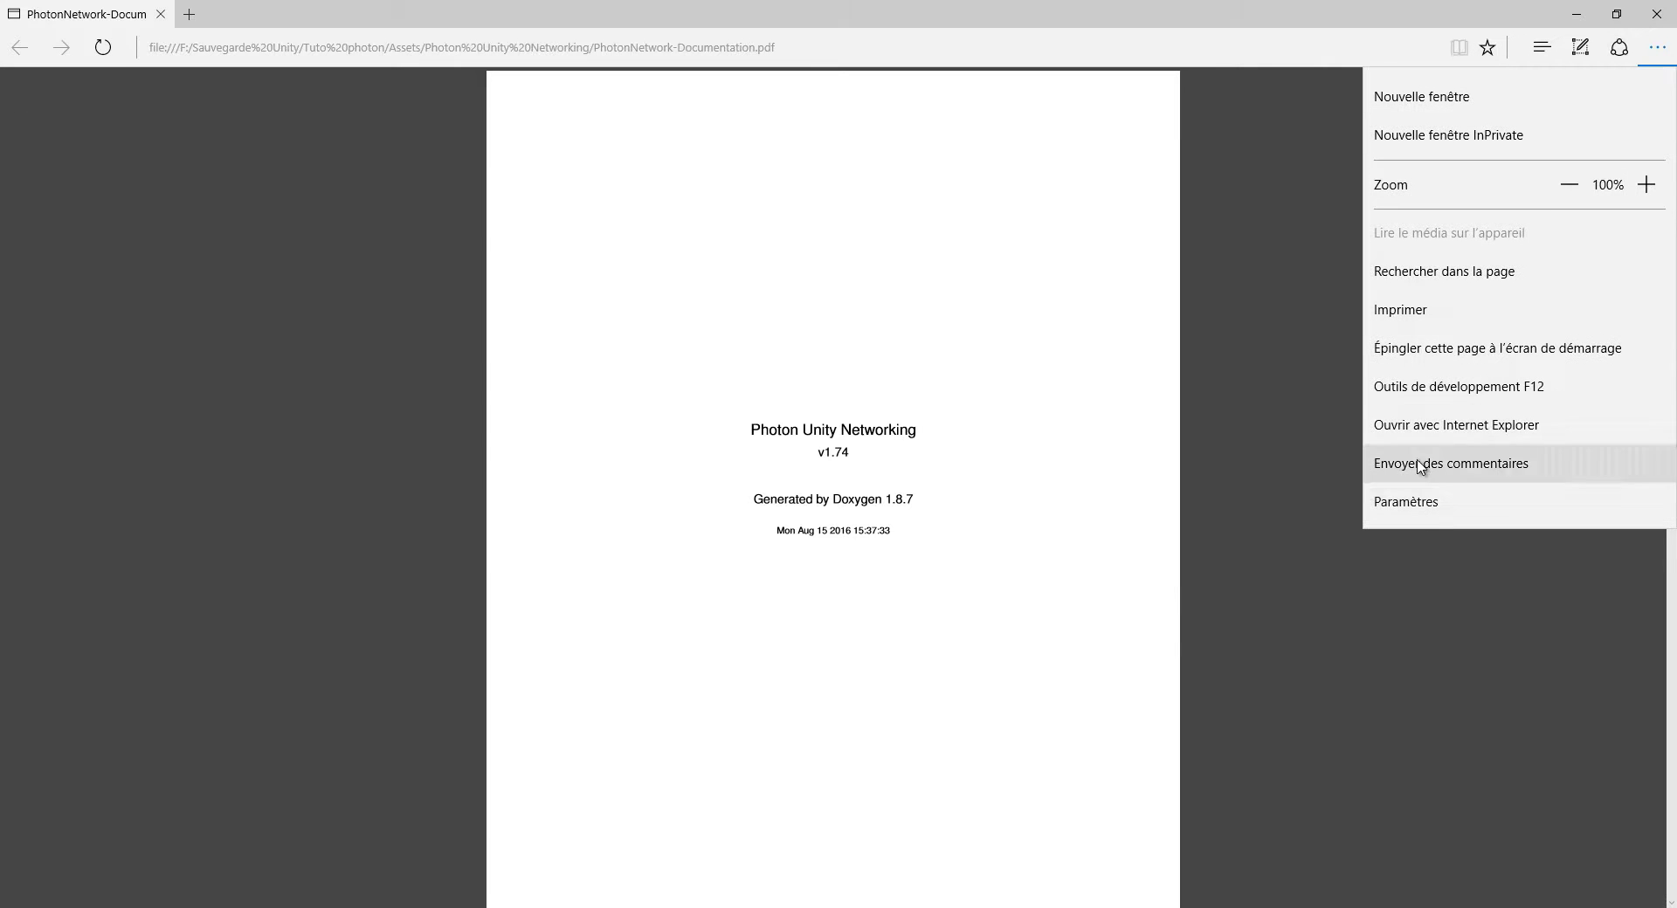
click(1454, 273)
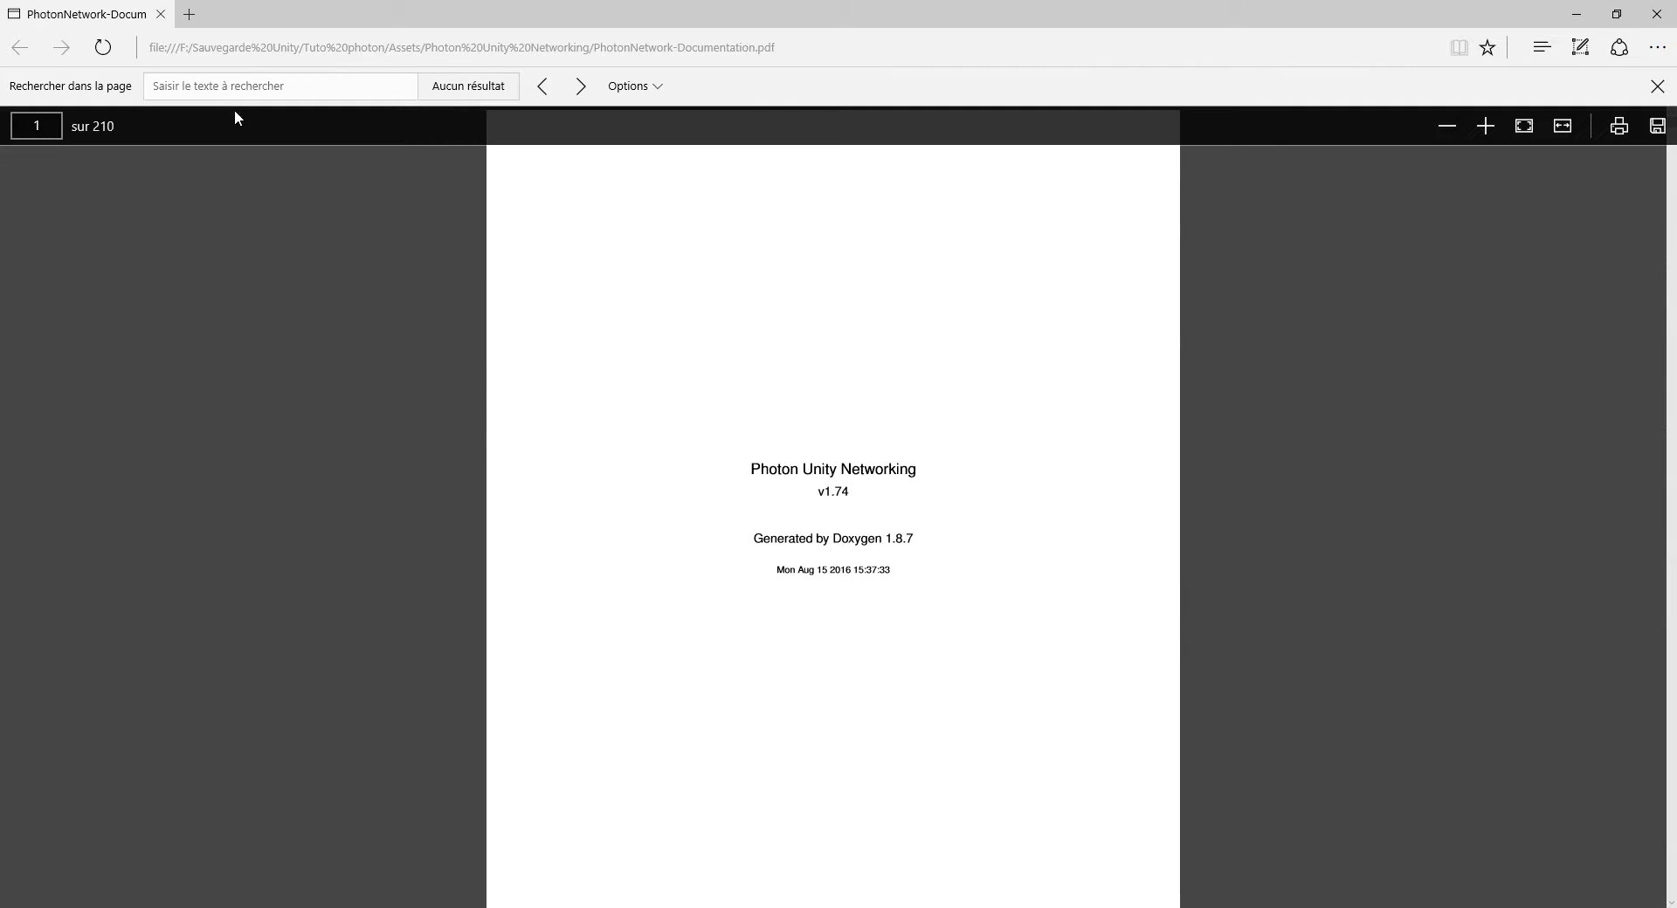
text(void)
Step through the 'void' matches to match 7 of 341 on page 48
click(580, 87)
click(578, 90)
click(581, 95)
click(580, 92)
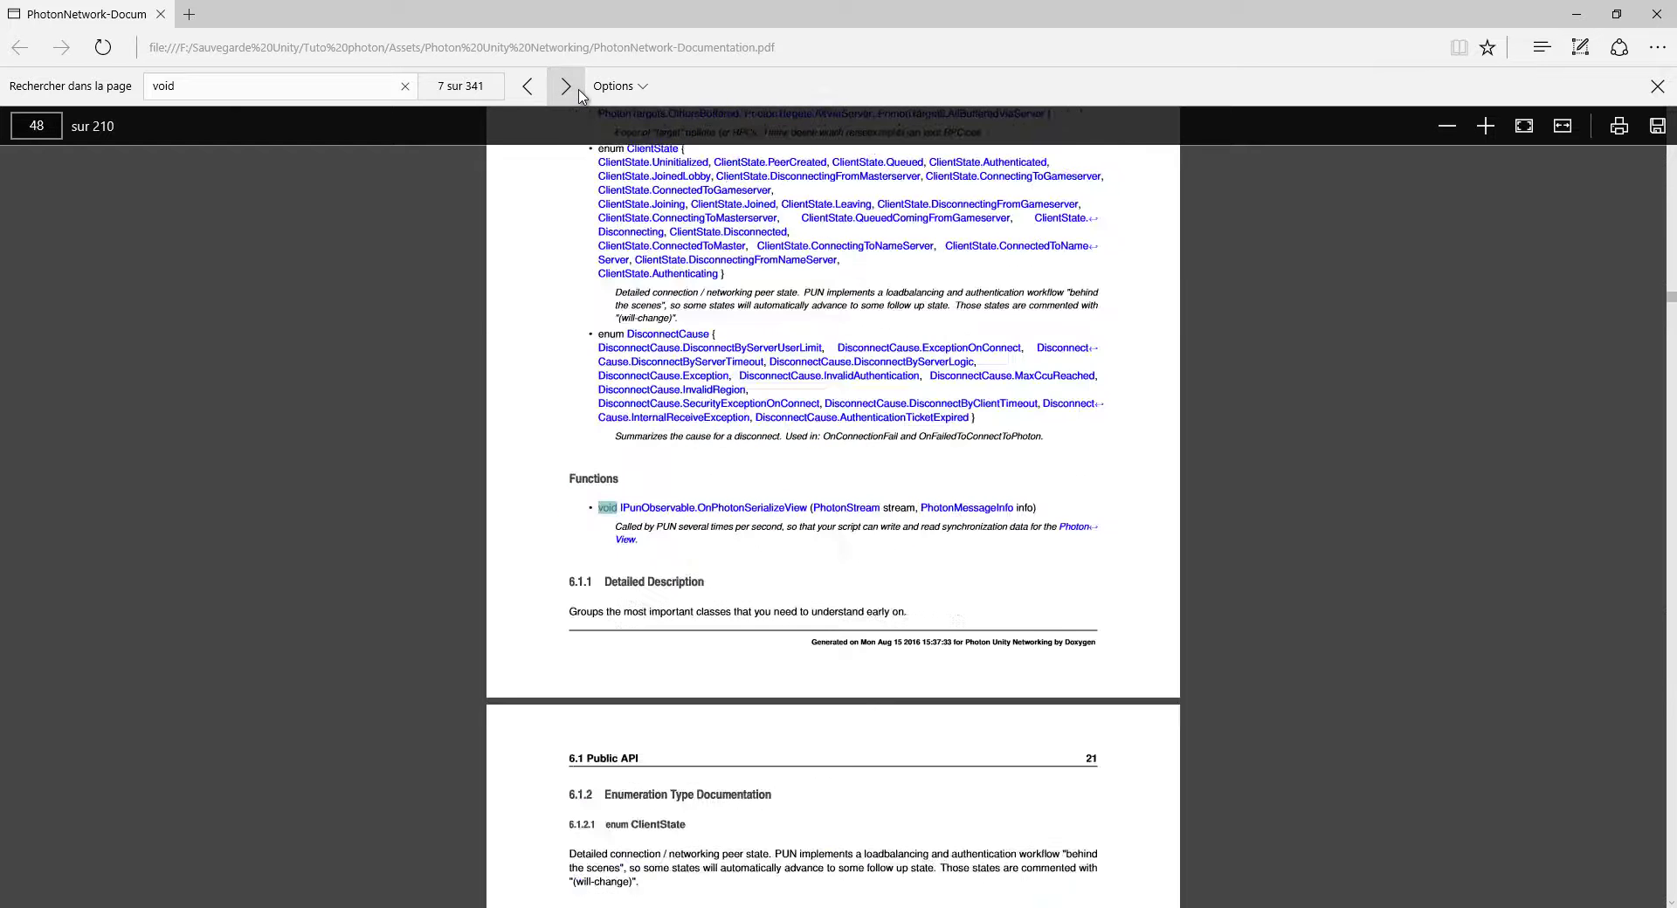
click(580, 92)
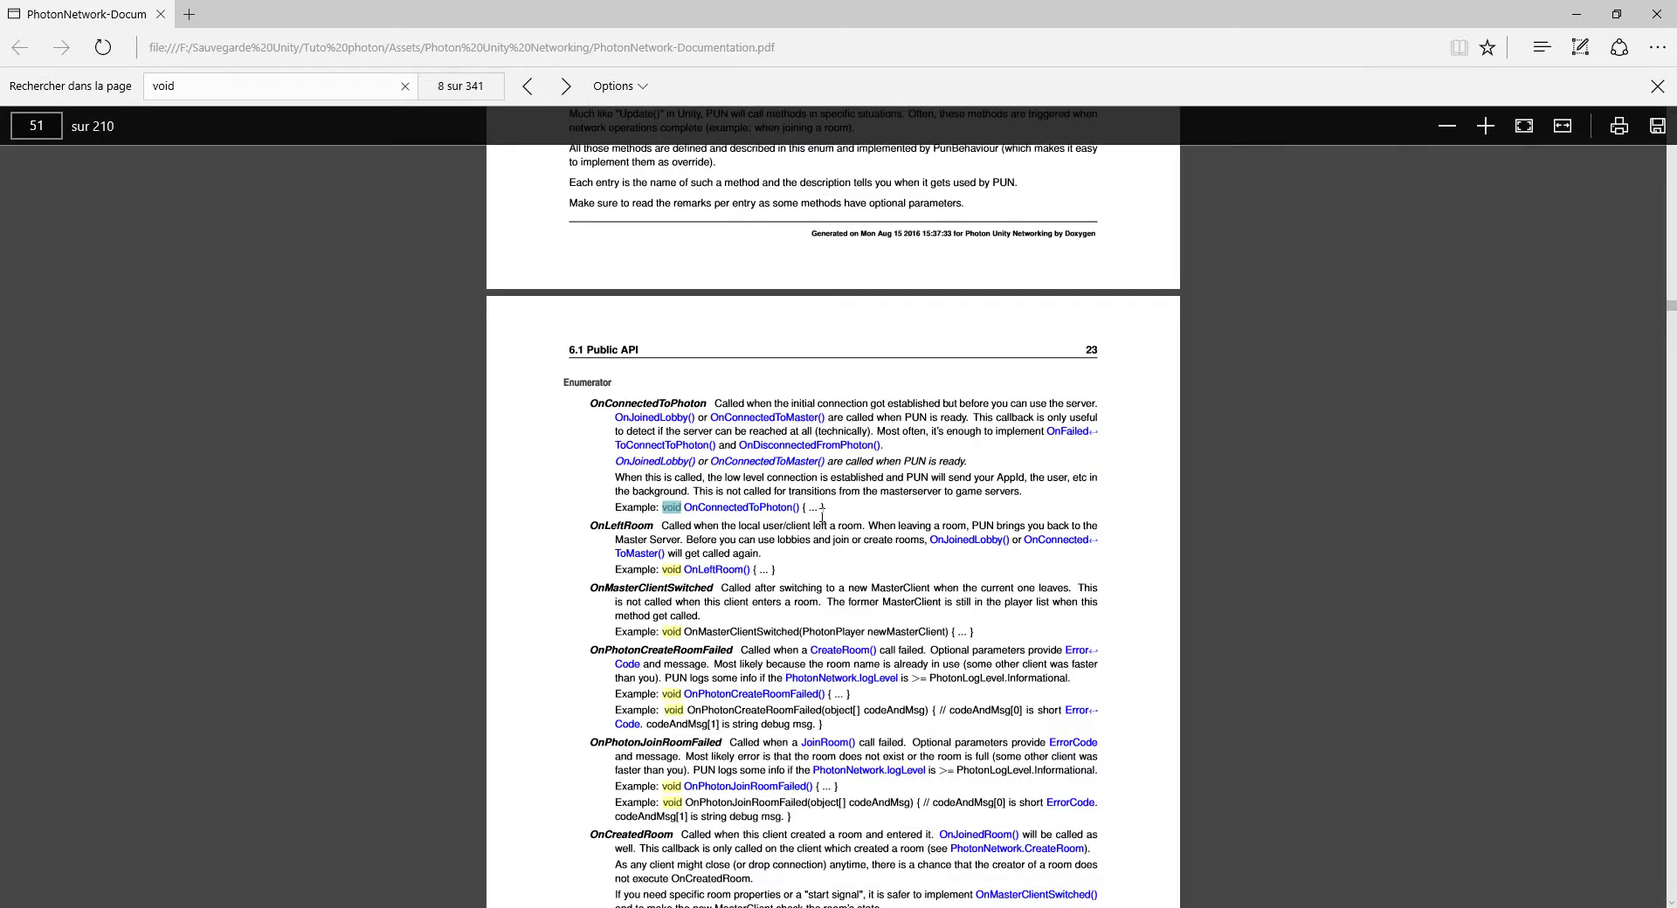
Scroll the PhotonNetwork documentation's callback list and highlight the OnPhotonCreateRoomFailed heading
ctrl+scroll(822, 518, up, 3)
scroll(745, 507, down, 5)
scroll(612, 393, up, 5)
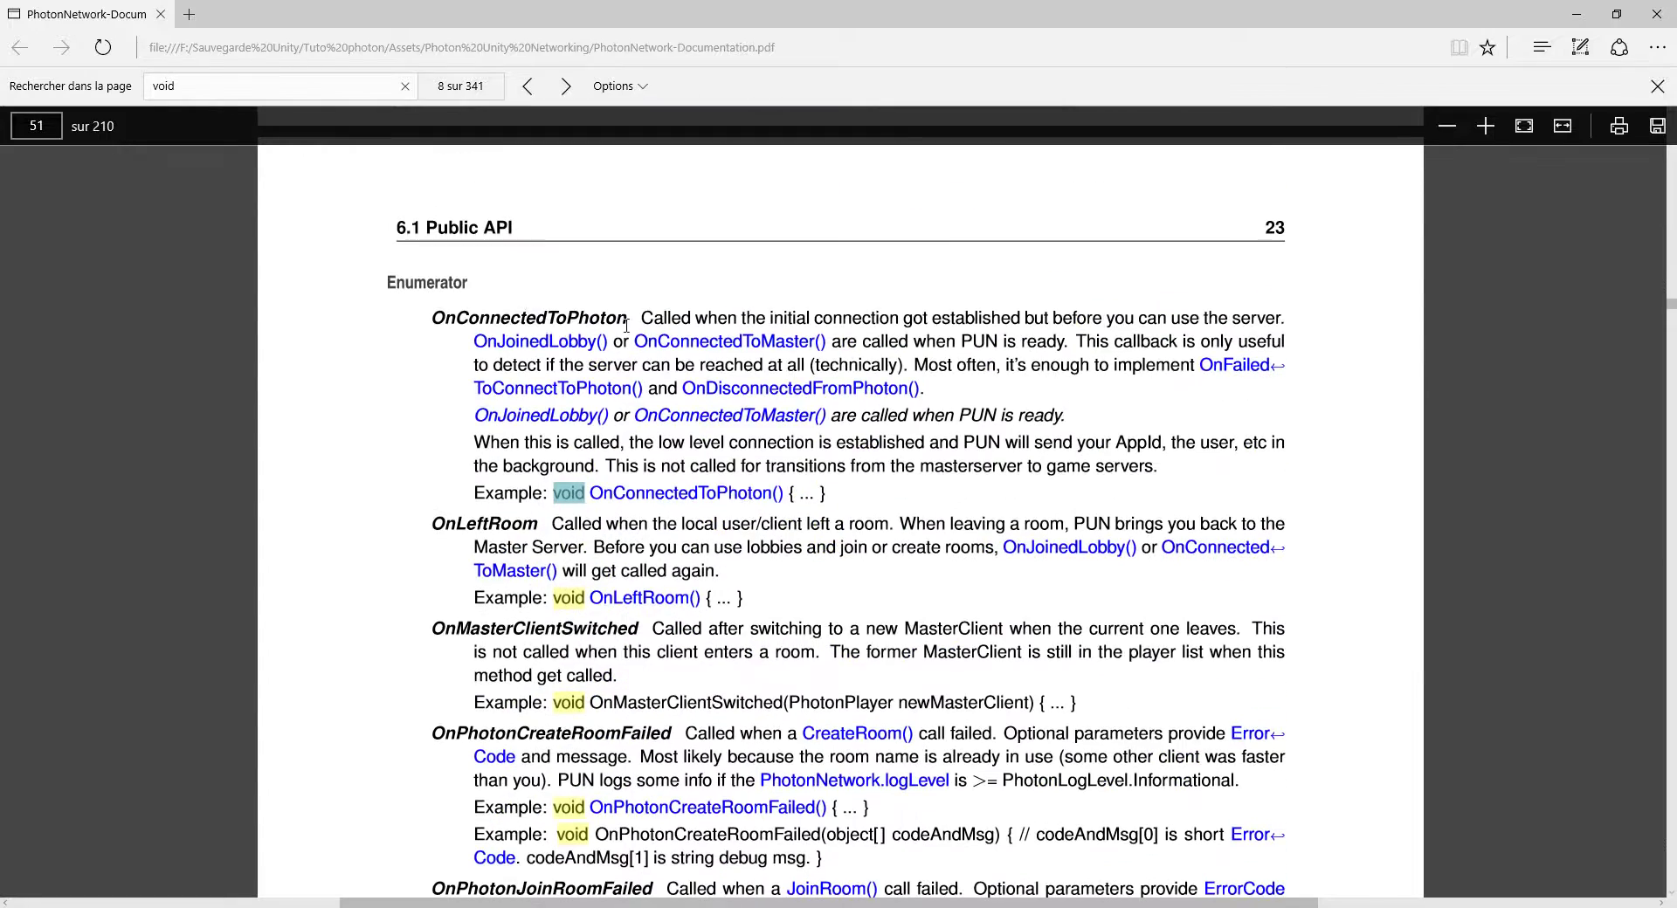
scroll(601, 629, down, 1)
scroll(670, 530, down, 1)
drag(432, 497, 674, 487)
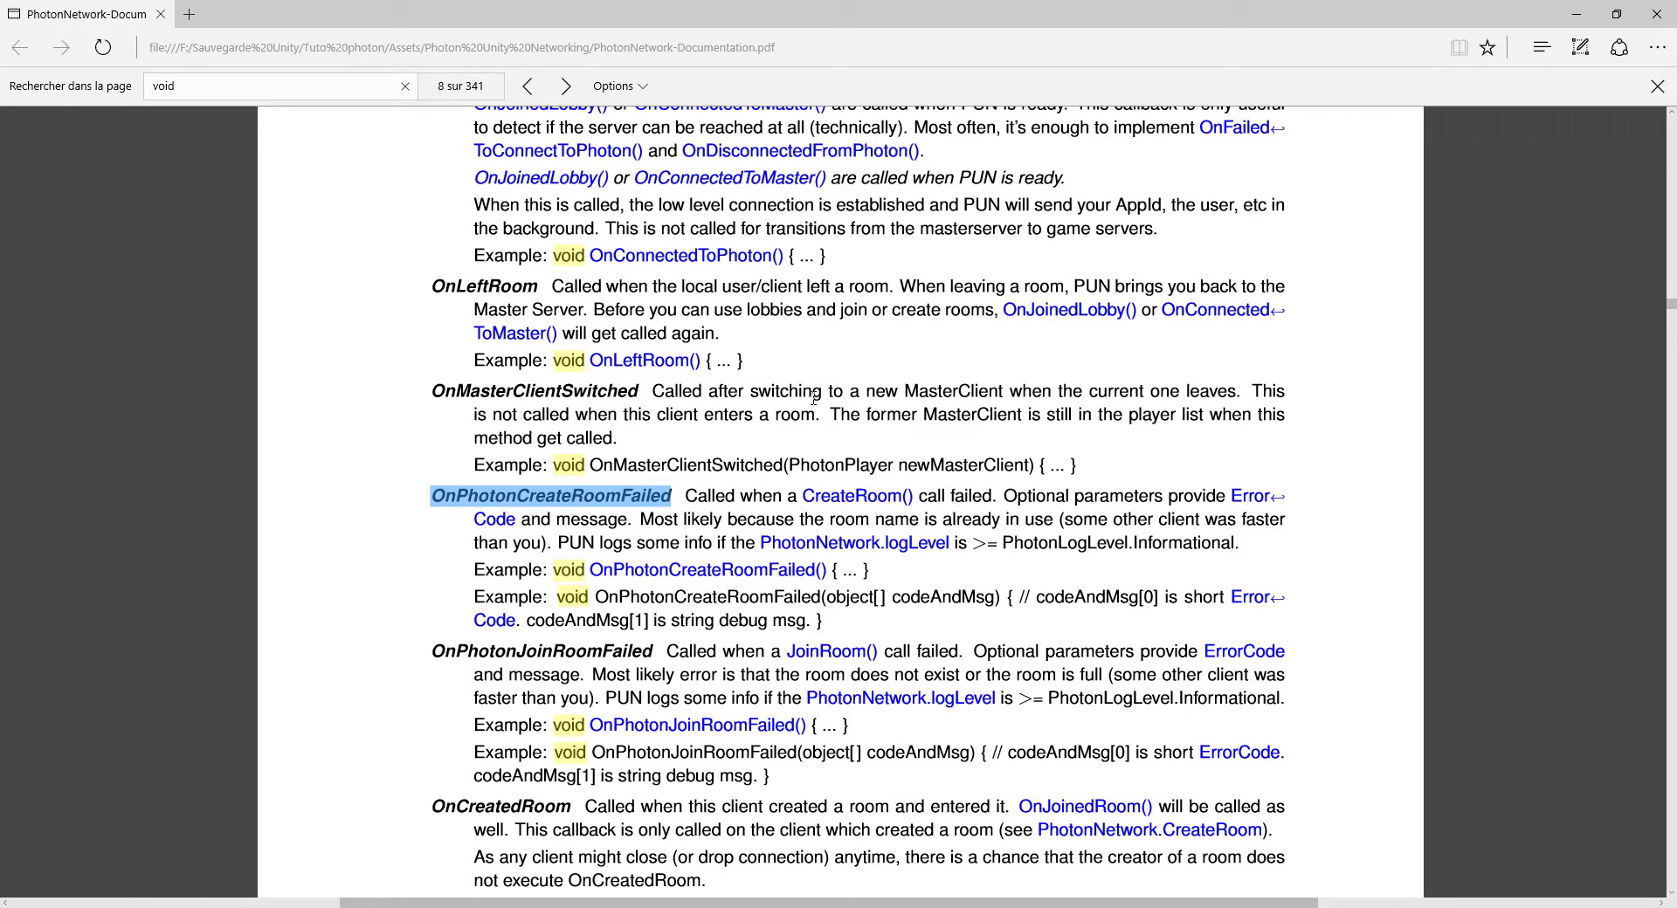
Find and highlight the OnJoinedLobby callback name on page 51 of the documentation
scroll(811, 393, down, 2)
scroll(810, 393, down, 1)
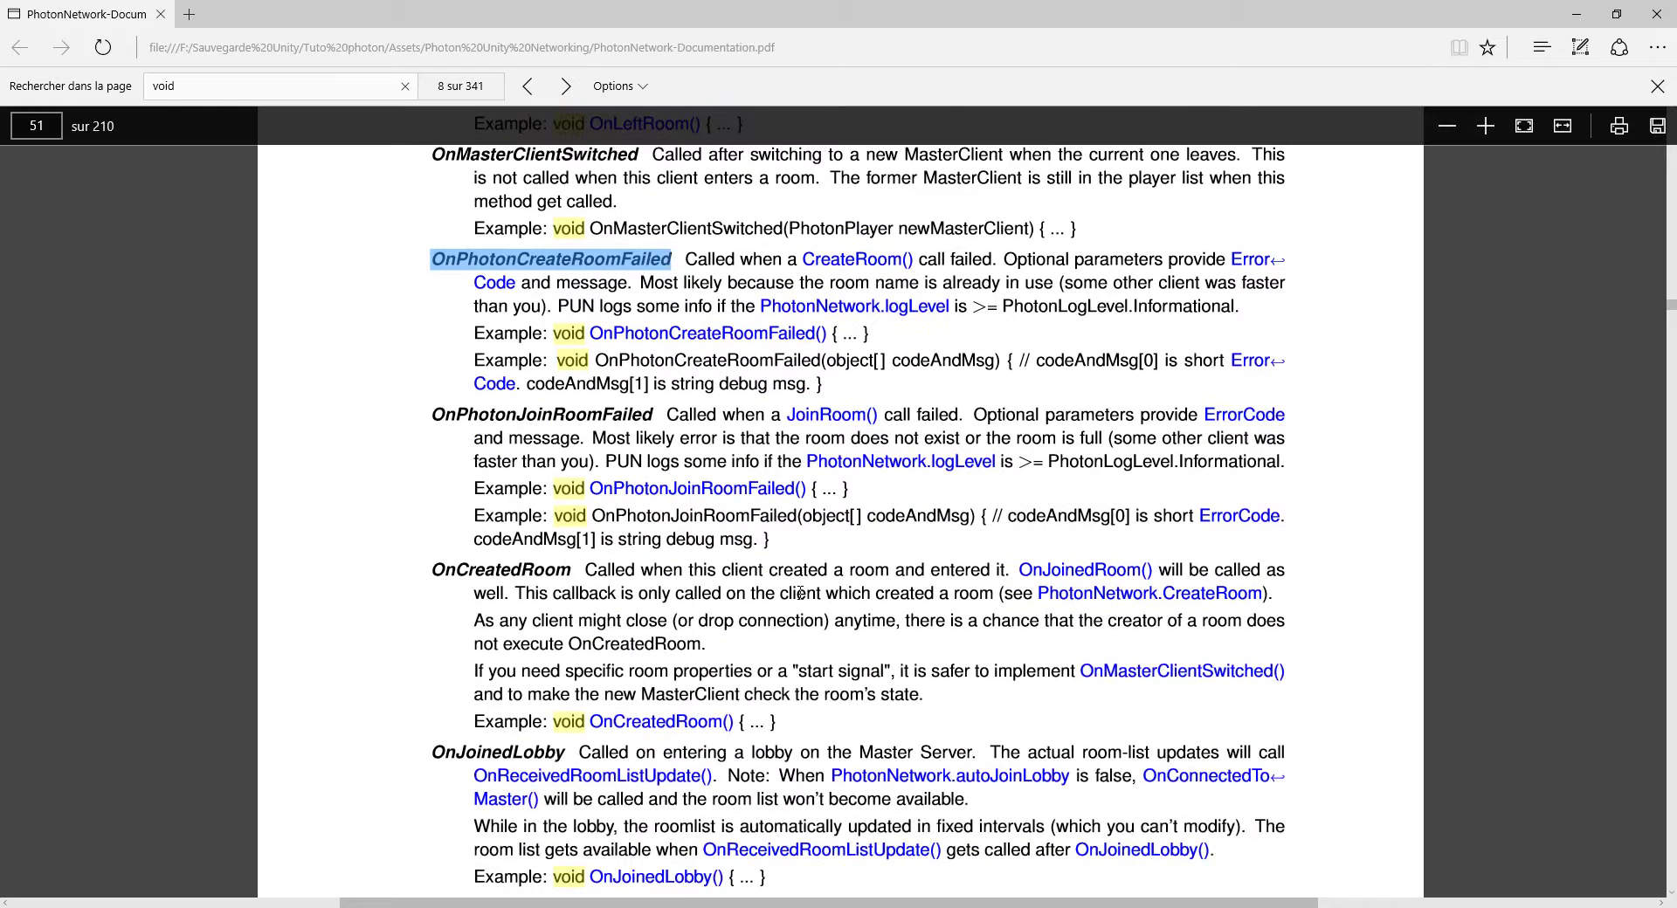
scroll(714, 644, down, 3)
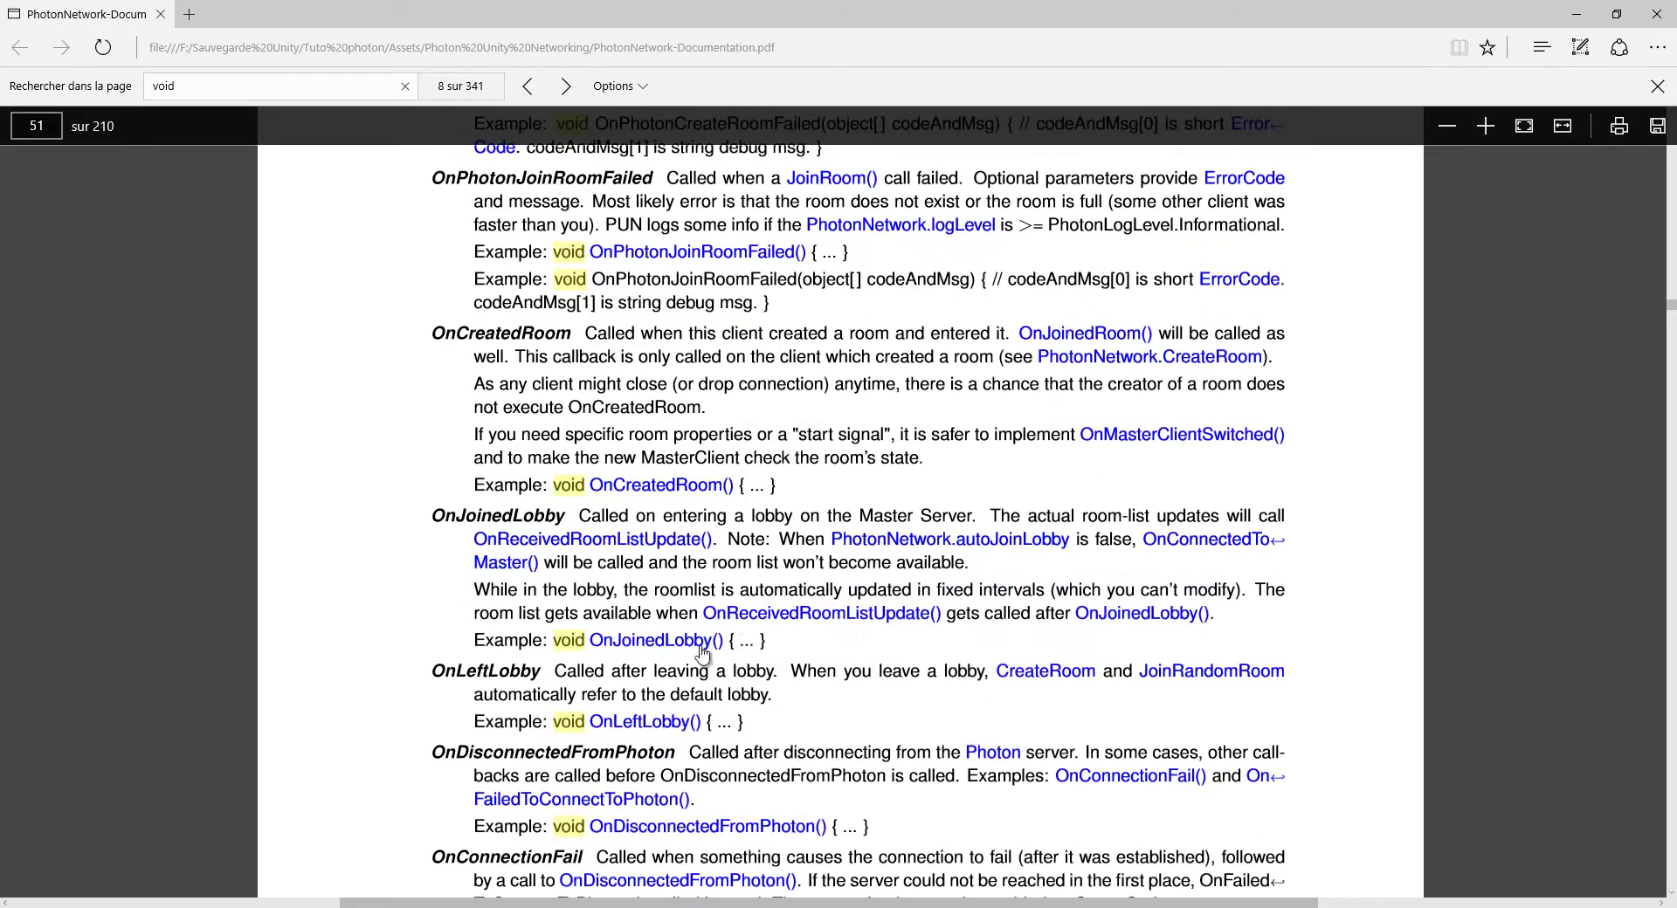
scroll(732, 620, down, 3)
scroll(732, 620, up, 4)
scroll(707, 625, down, 4)
scroll(681, 635, up, 10)
scroll(681, 635, up, 7)
scroll(681, 648, up, 4)
scroll(682, 647, down, 15)
scroll(681, 650, down, 8)
scroll(681, 651, down, 4)
scroll(698, 633, down, 3)
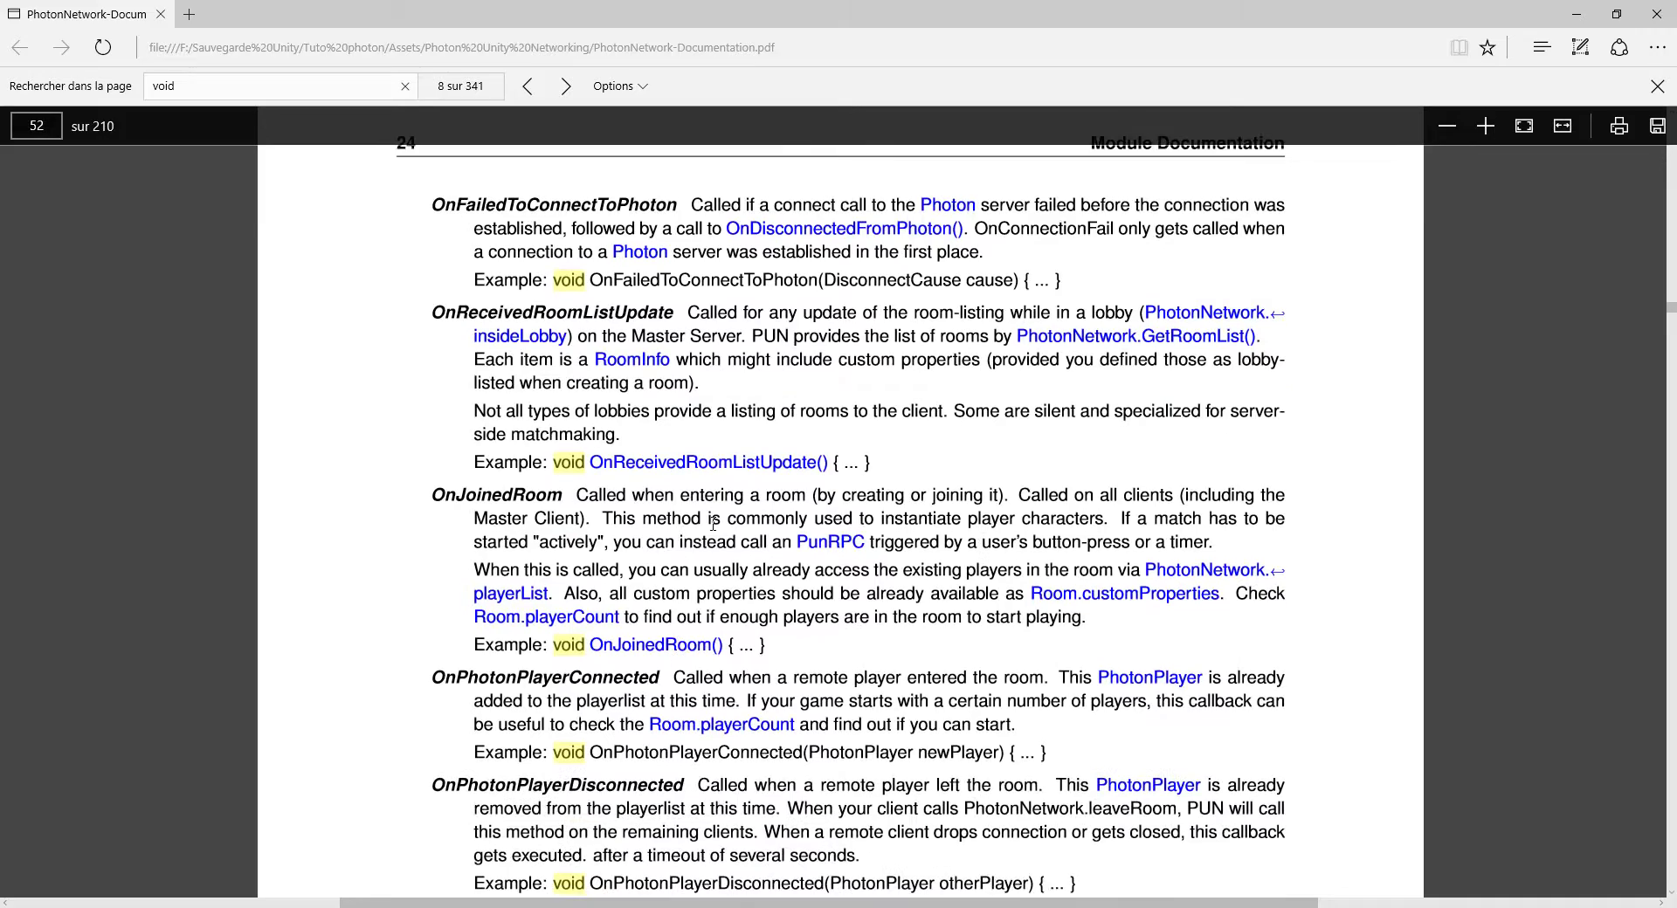
scroll(705, 522, down, 3)
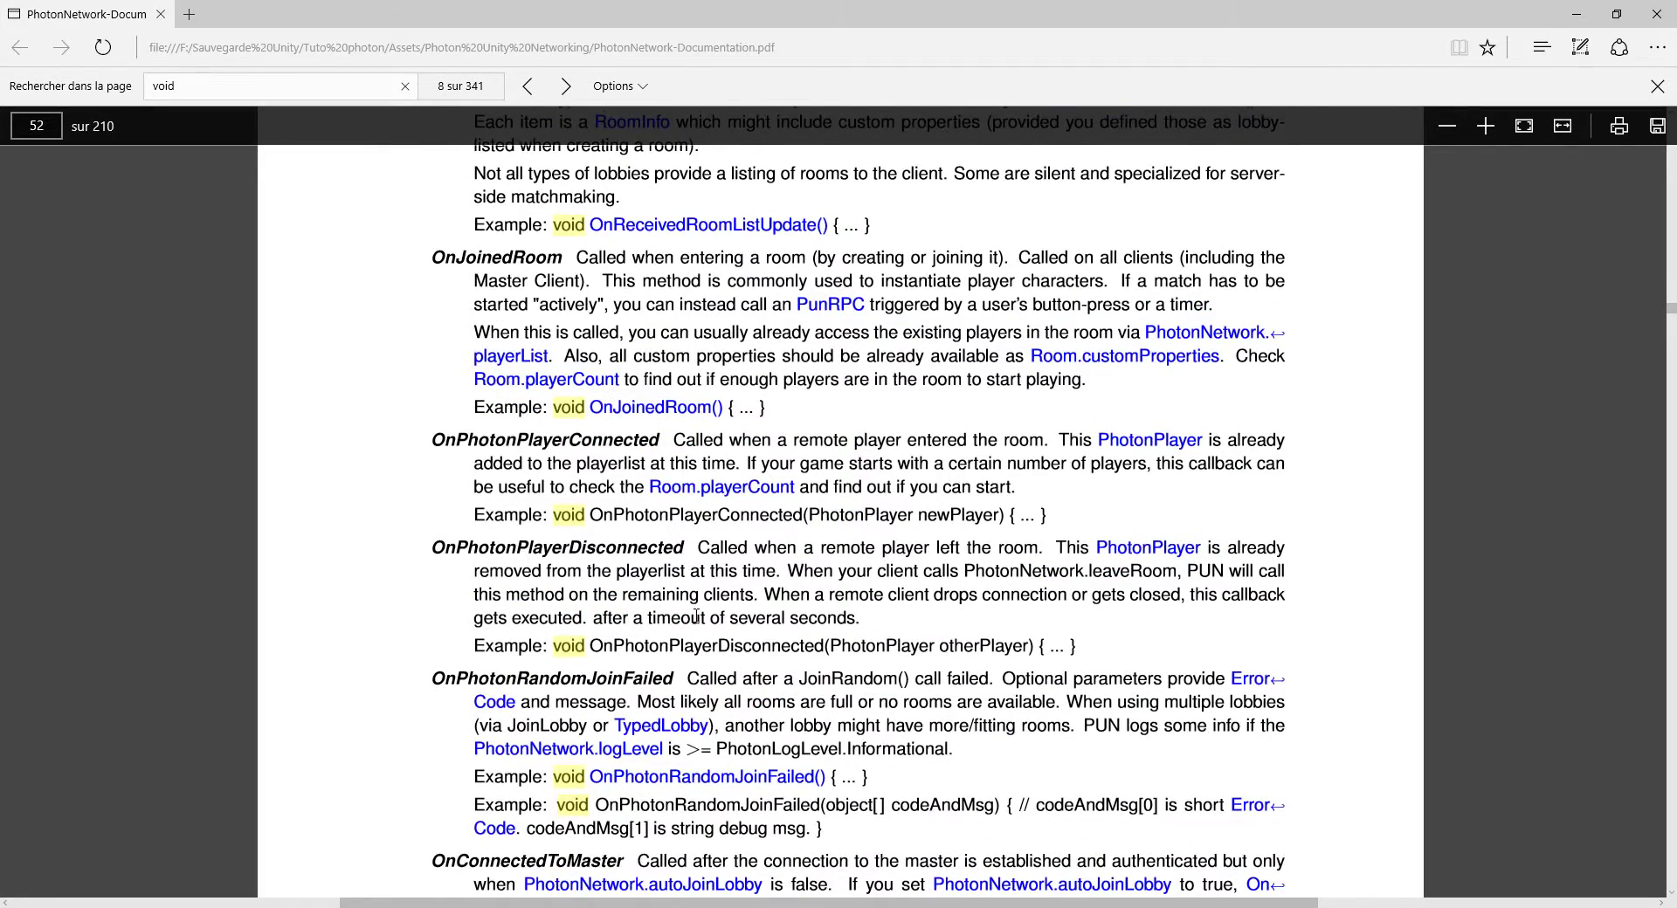
scroll(697, 616, down, 3)
scroll(697, 617, down, 3)
scroll(697, 617, down, 3)
scroll(698, 618, down, 4)
scroll(697, 617, down, 3)
scroll(699, 618, down, 3)
scroll(701, 618, down, 3)
scroll(700, 618, down, 5)
scroll(701, 618, down, 2)
scroll(701, 618, down, 5)
scroll(702, 617, down, 2)
scroll(702, 617, down, 1)
scroll(701, 617, down, 4)
scroll(701, 616, down, 3)
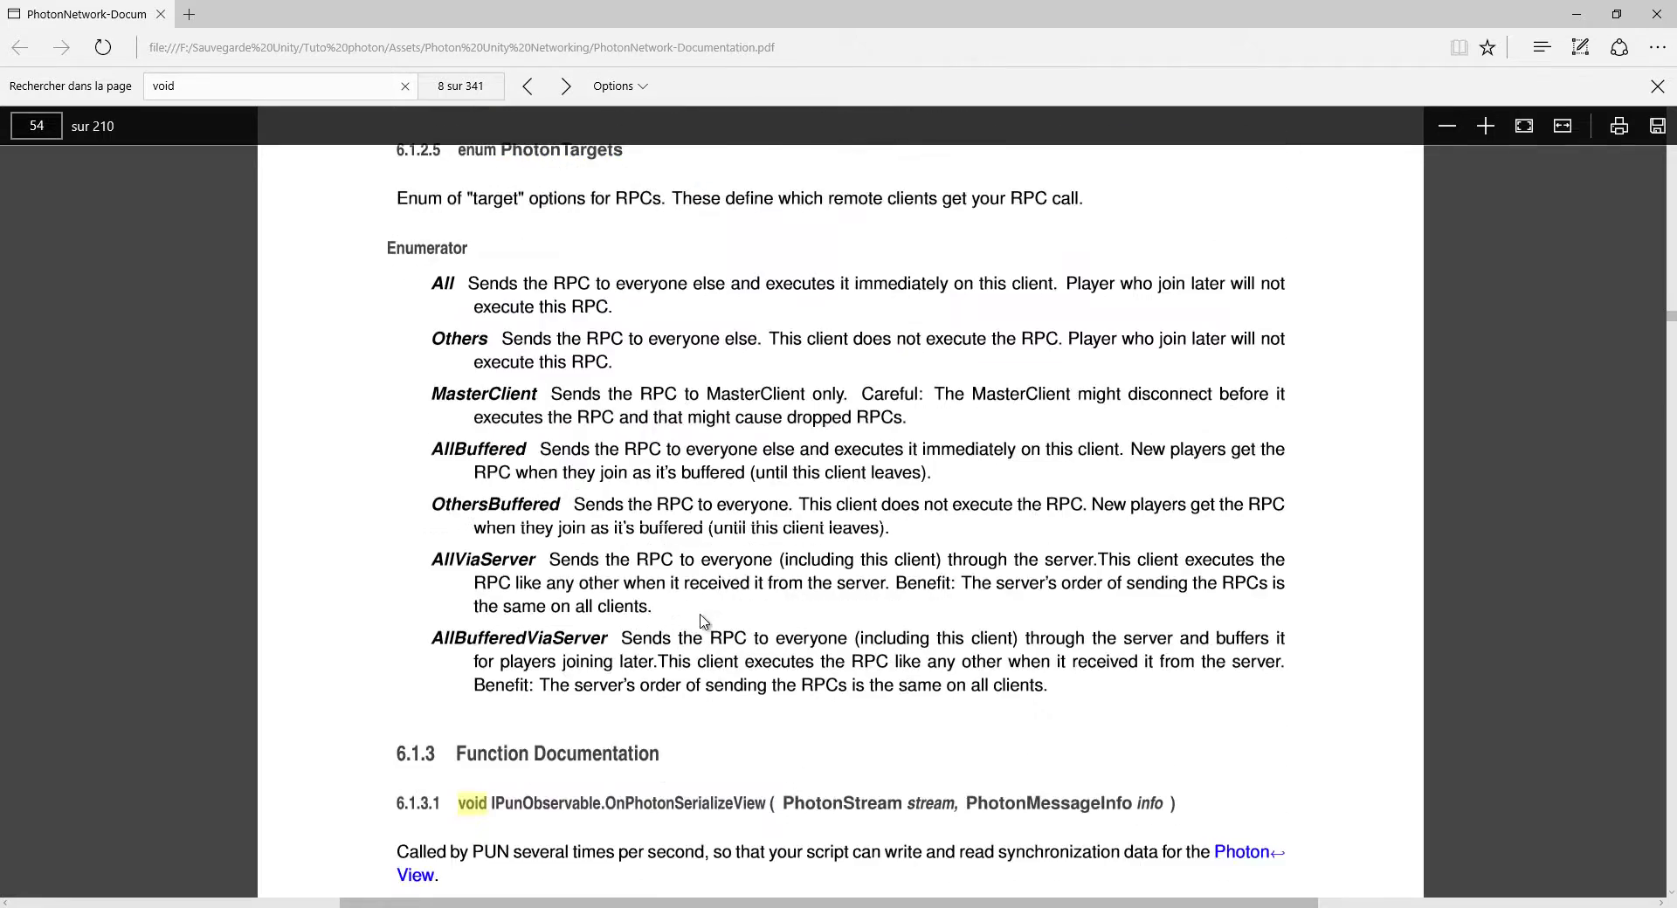
scroll(702, 617, up, 6)
scroll(690, 629, up, 4)
scroll(659, 669, up, 10)
scroll(659, 670, up, 7)
scroll(659, 670, up, 2)
scroll(662, 671, up, 8)
scroll(664, 670, up, 1)
scroll(664, 670, up, 3)
scroll(664, 670, up, 3)
scroll(664, 670, up, 4)
scroll(664, 668, up, 7)
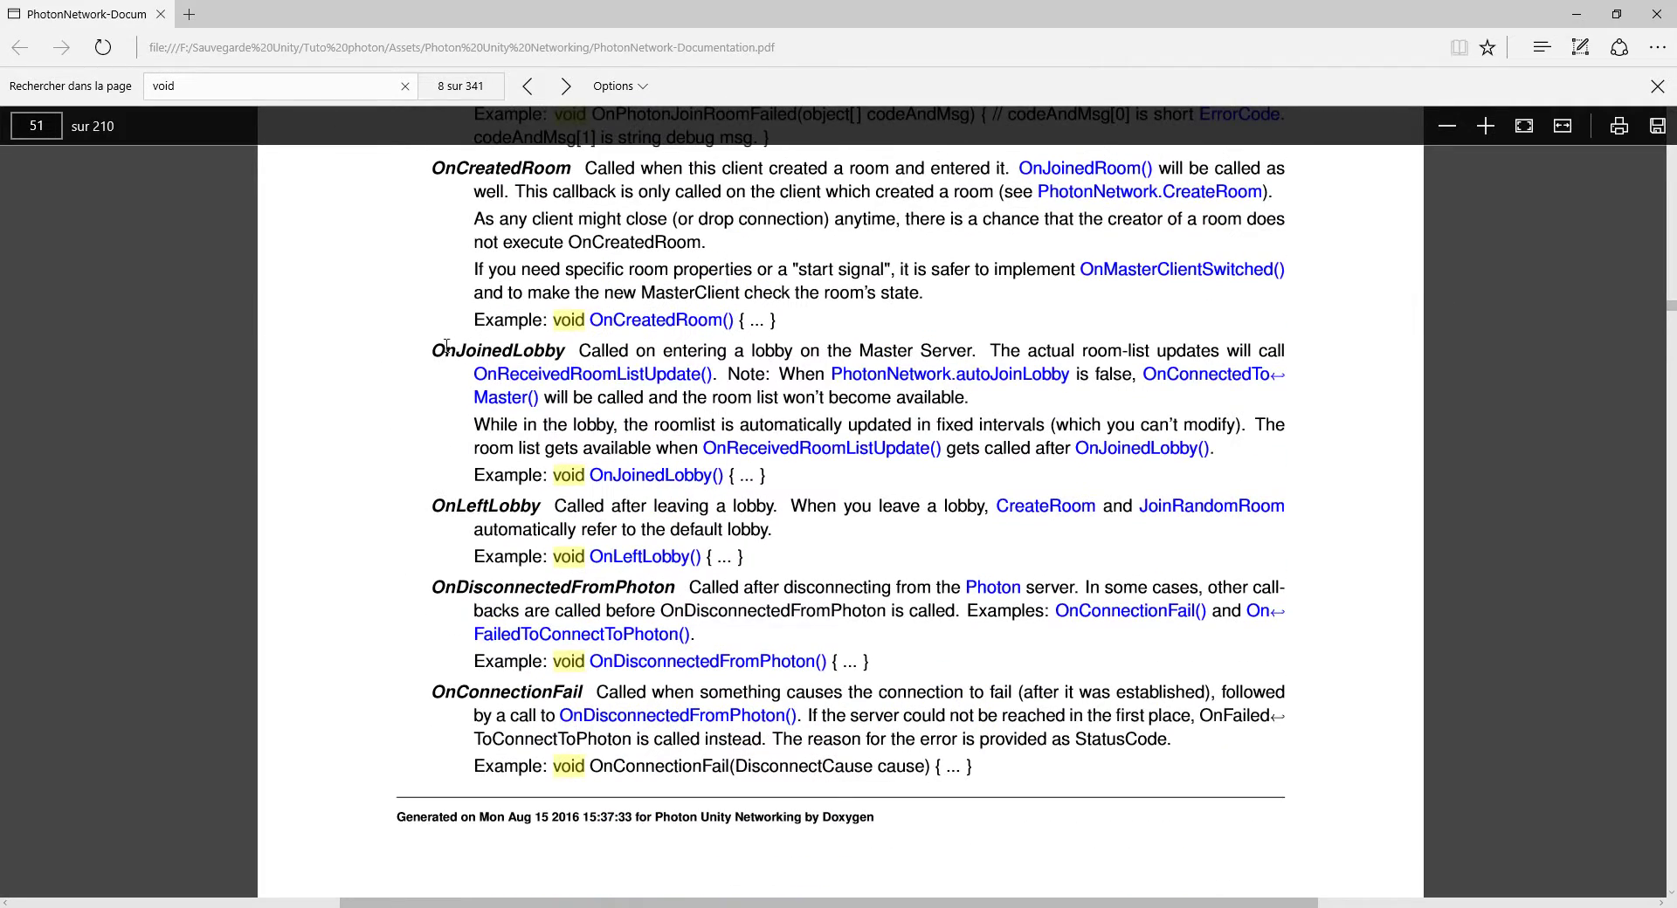
drag(433, 350, 573, 350)
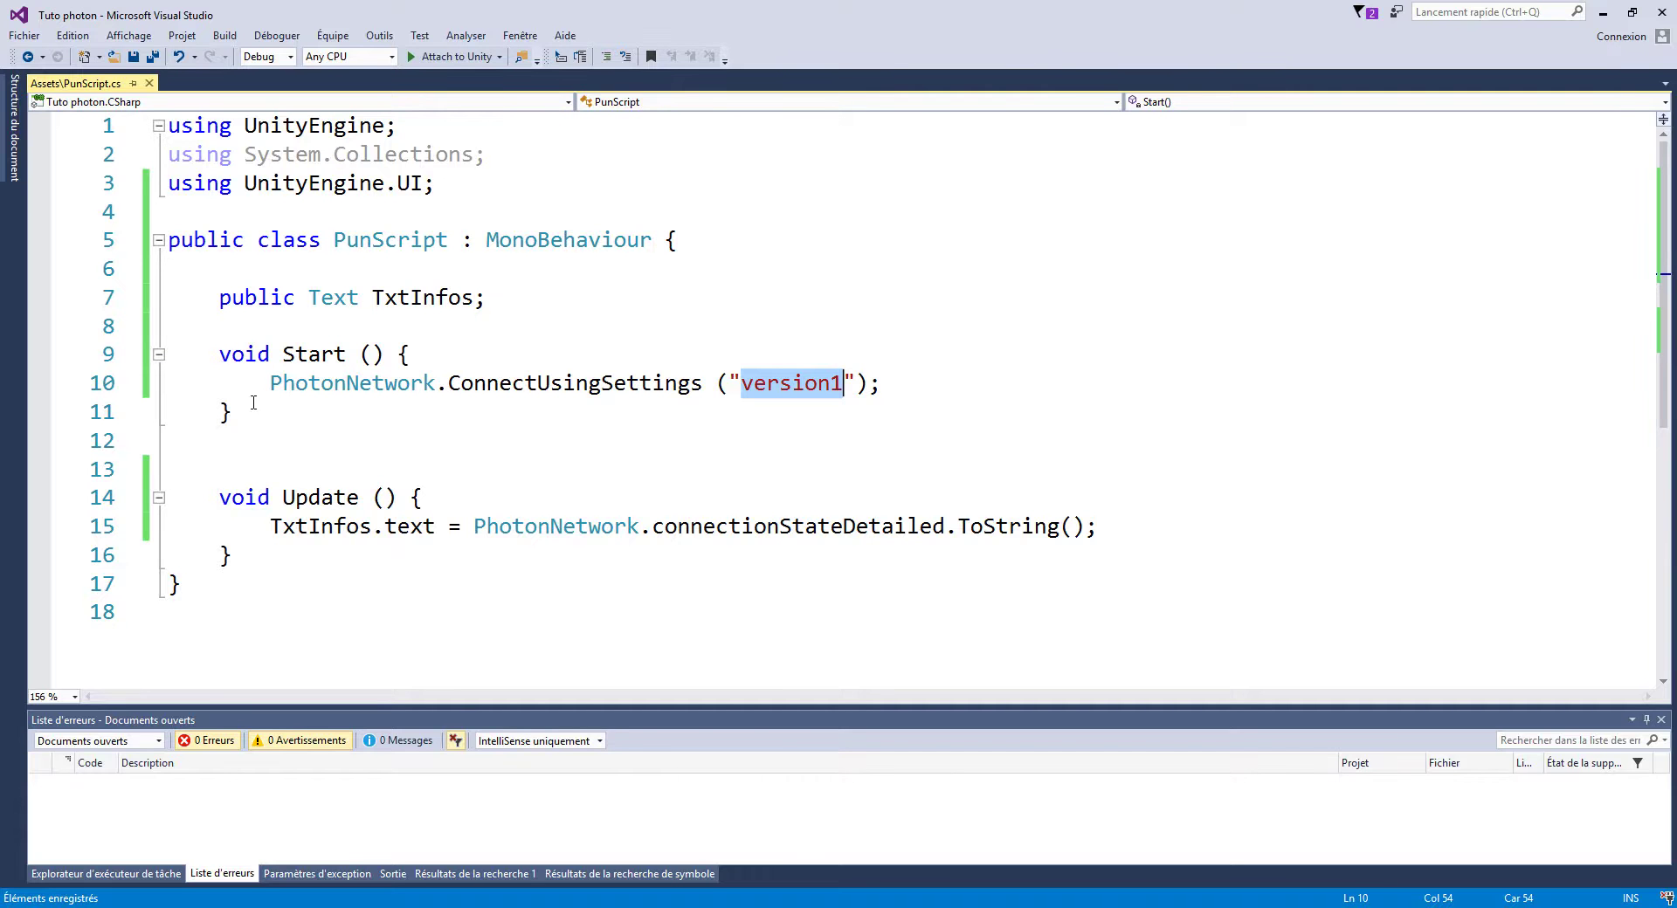
Add a void OnJoinedLobby() method below Start() and begin PhotonNetwork.roo in its body
click(256, 417)
key(Return)
key(Return)
key(Return)
key(Up)
text(vo)
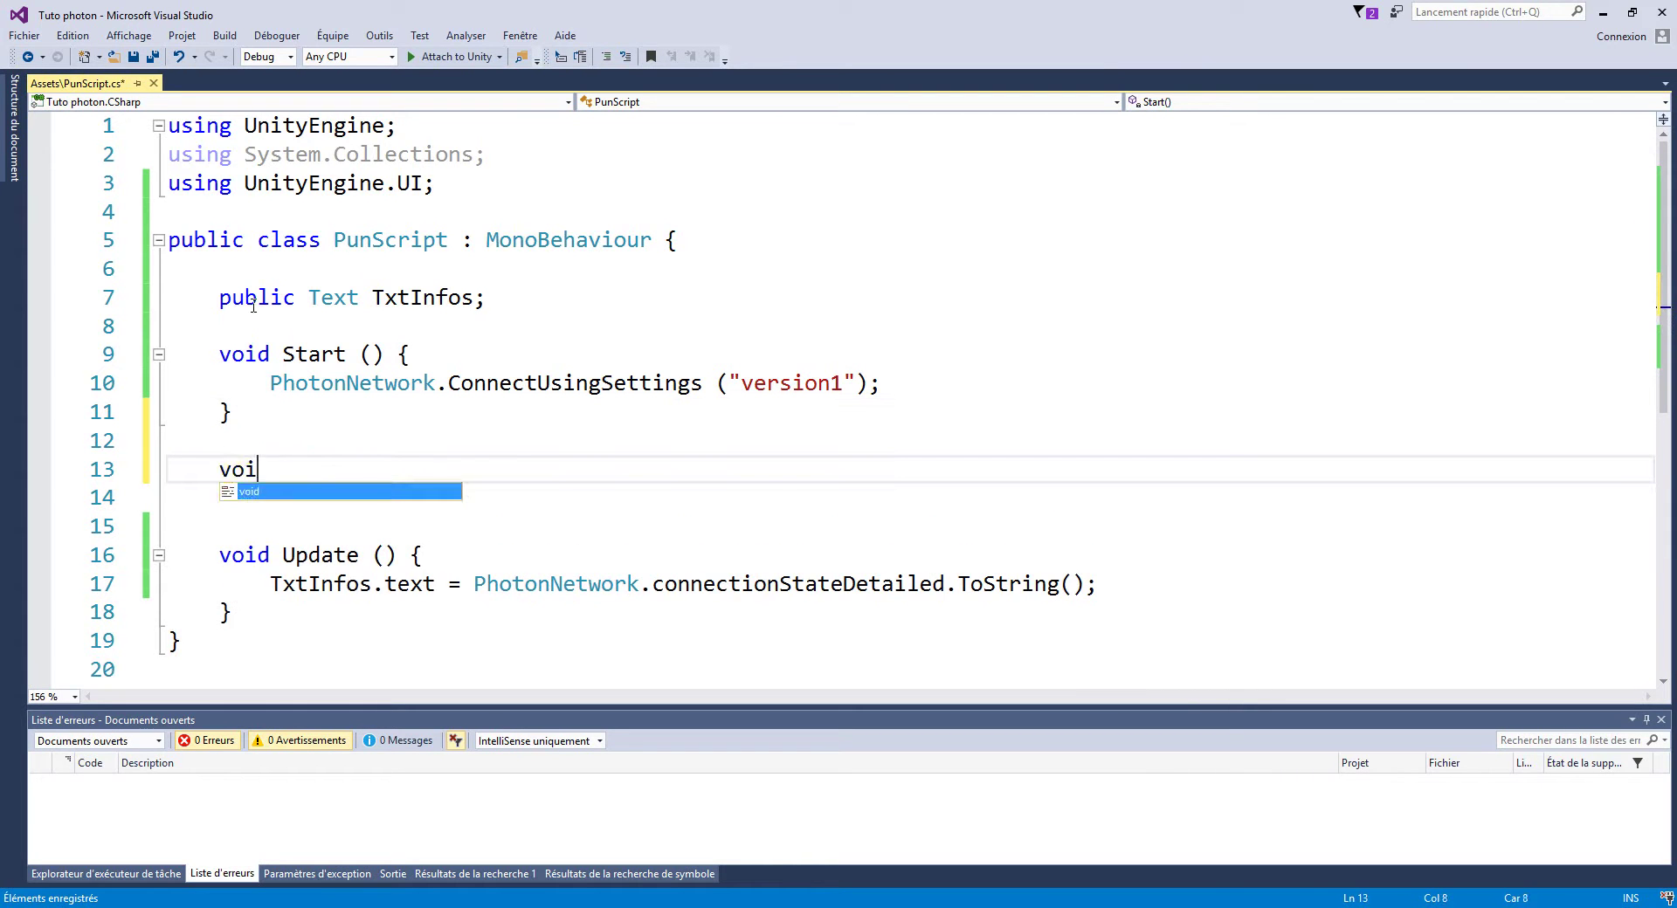
text(id OnJoinedLobby())
key(Return)
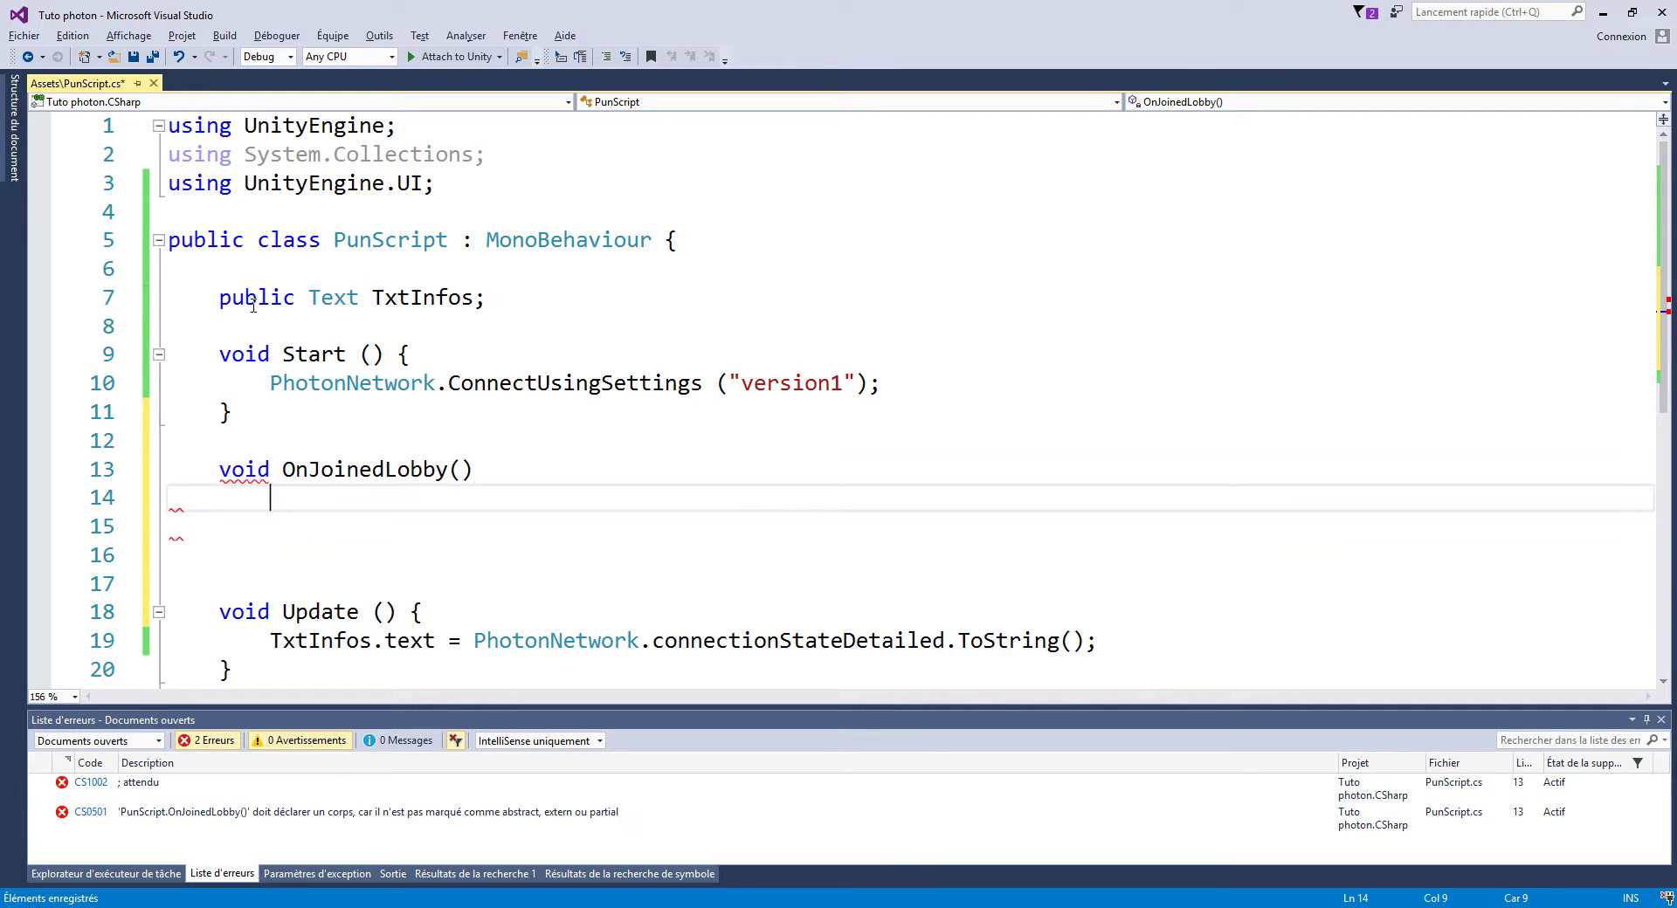
text({)
key(Return)
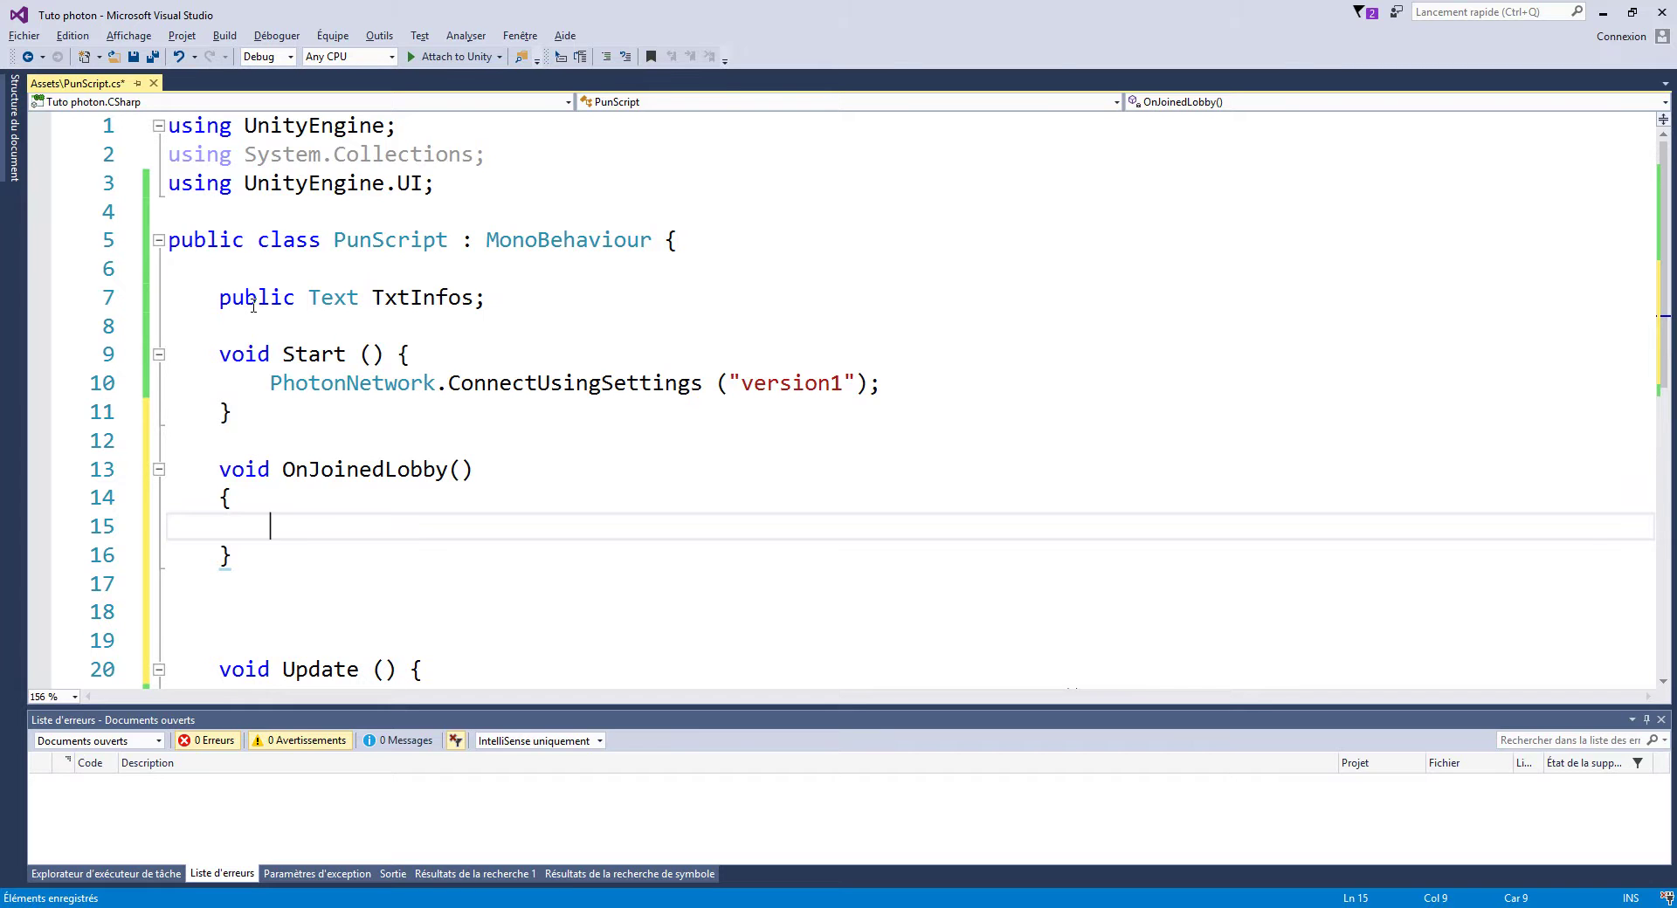
text(p)
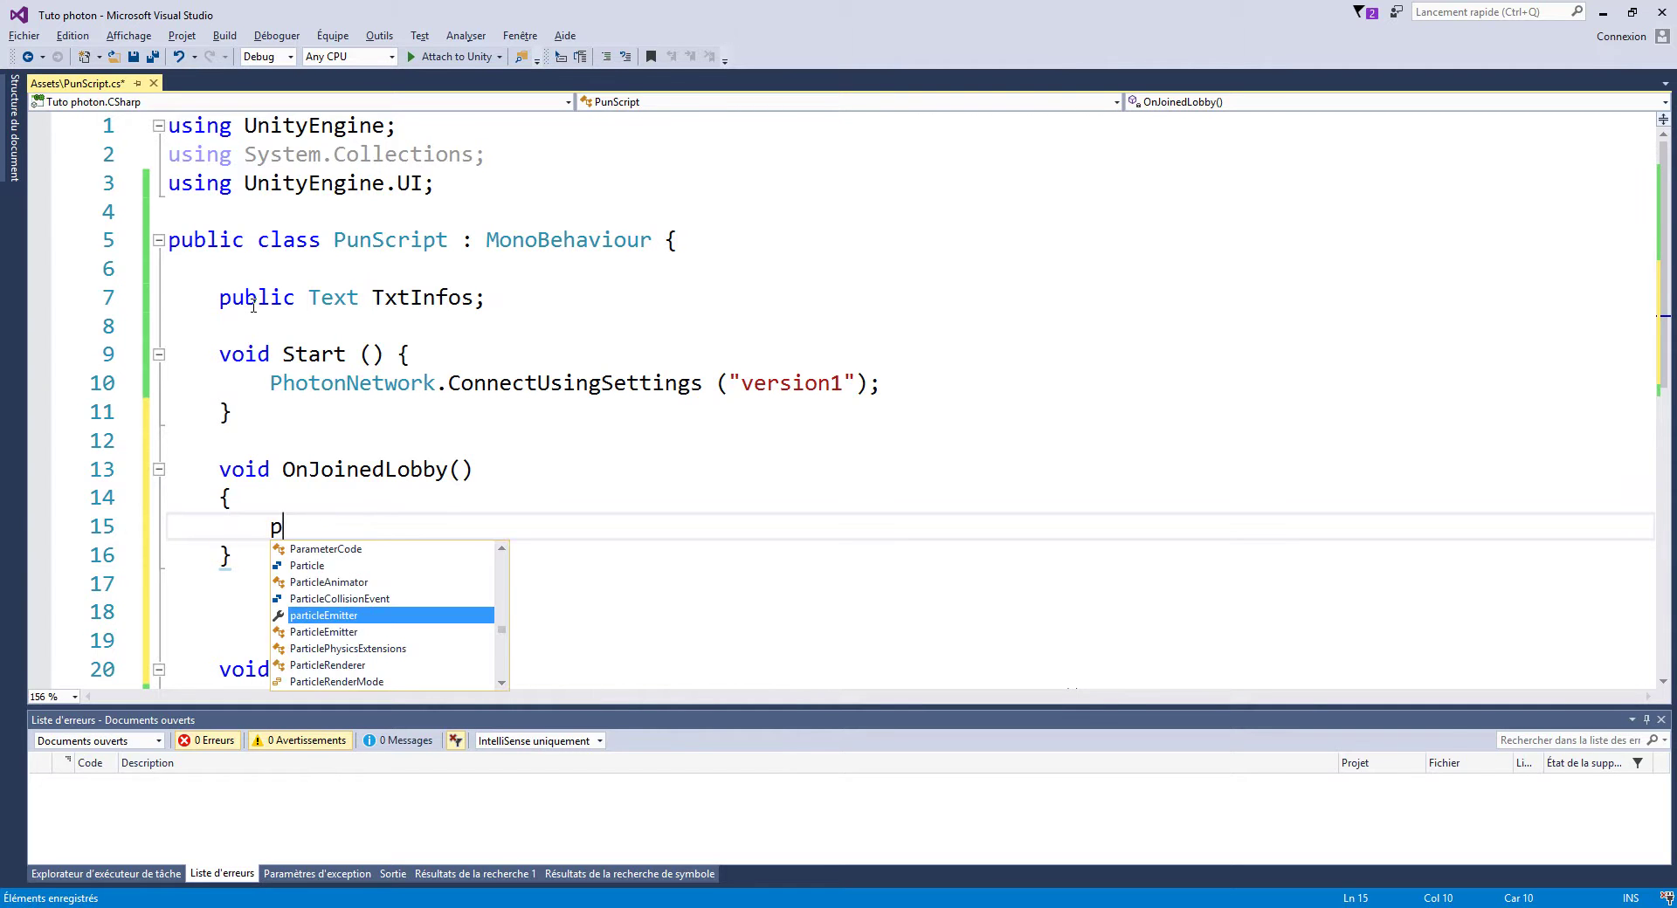
text(hoto)
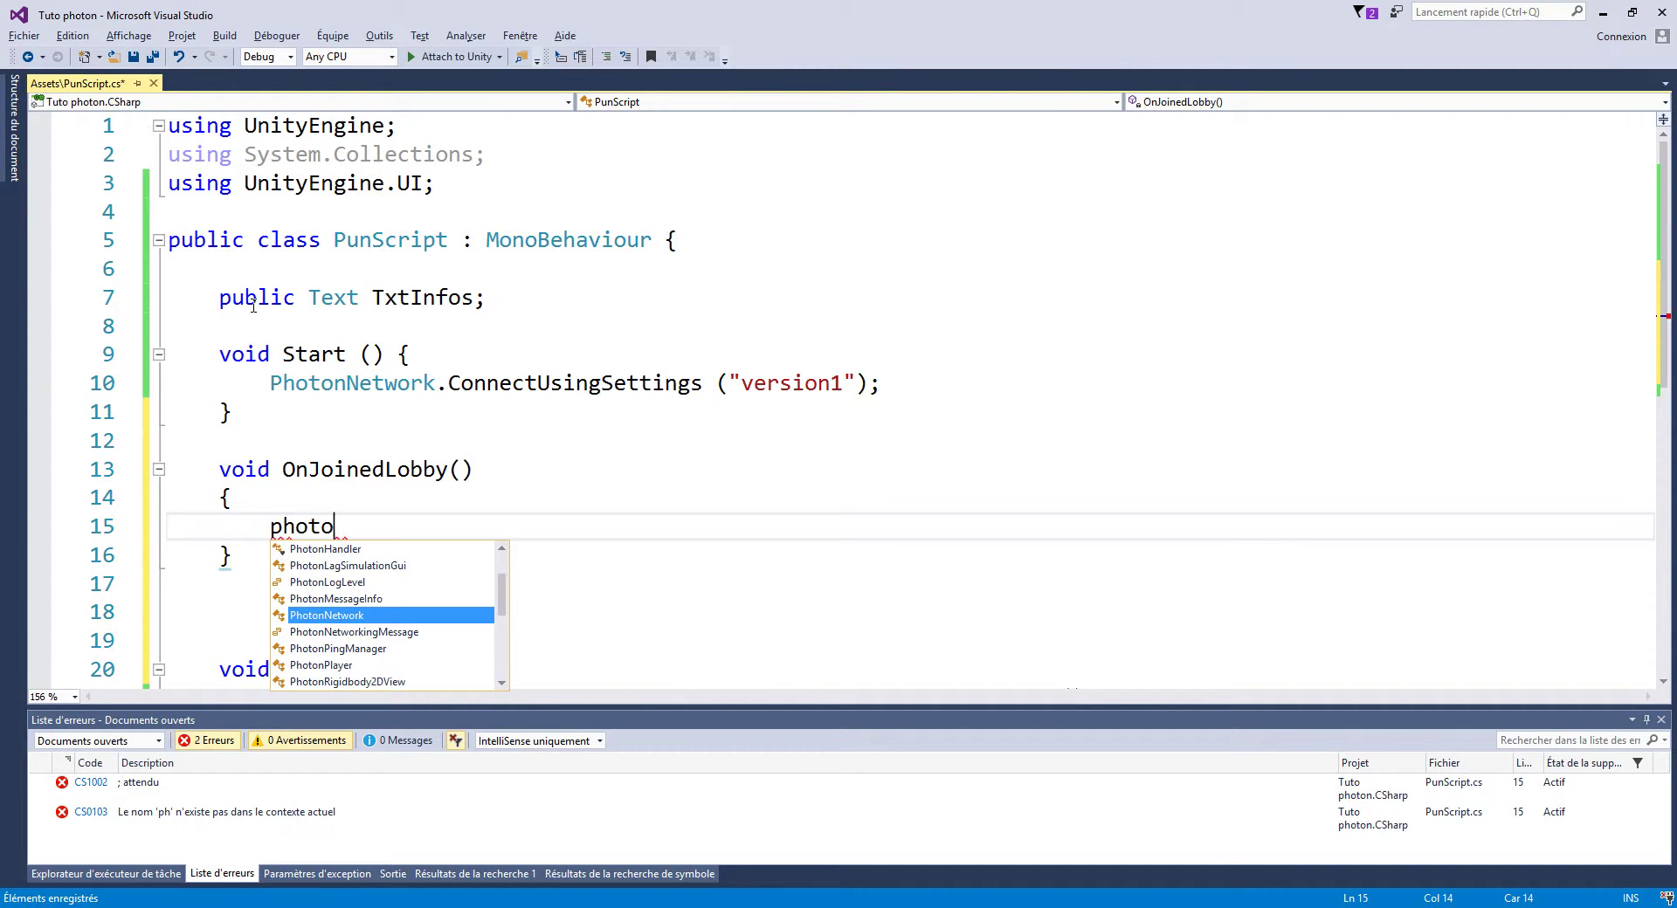
key(Tab)
text(.)
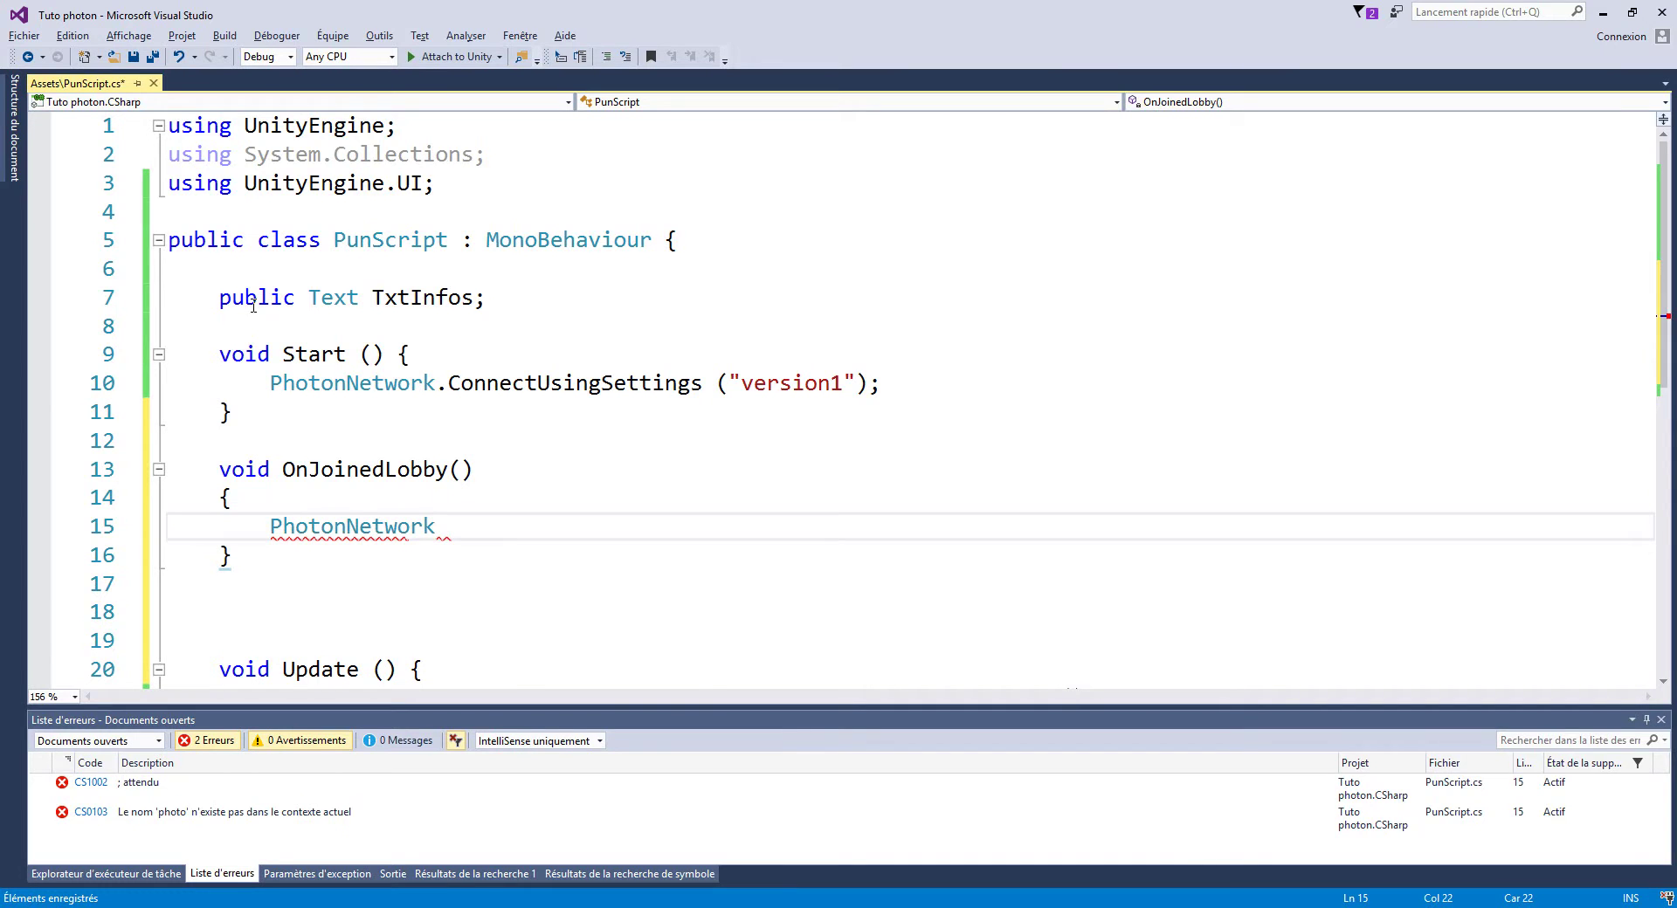
text(roo)
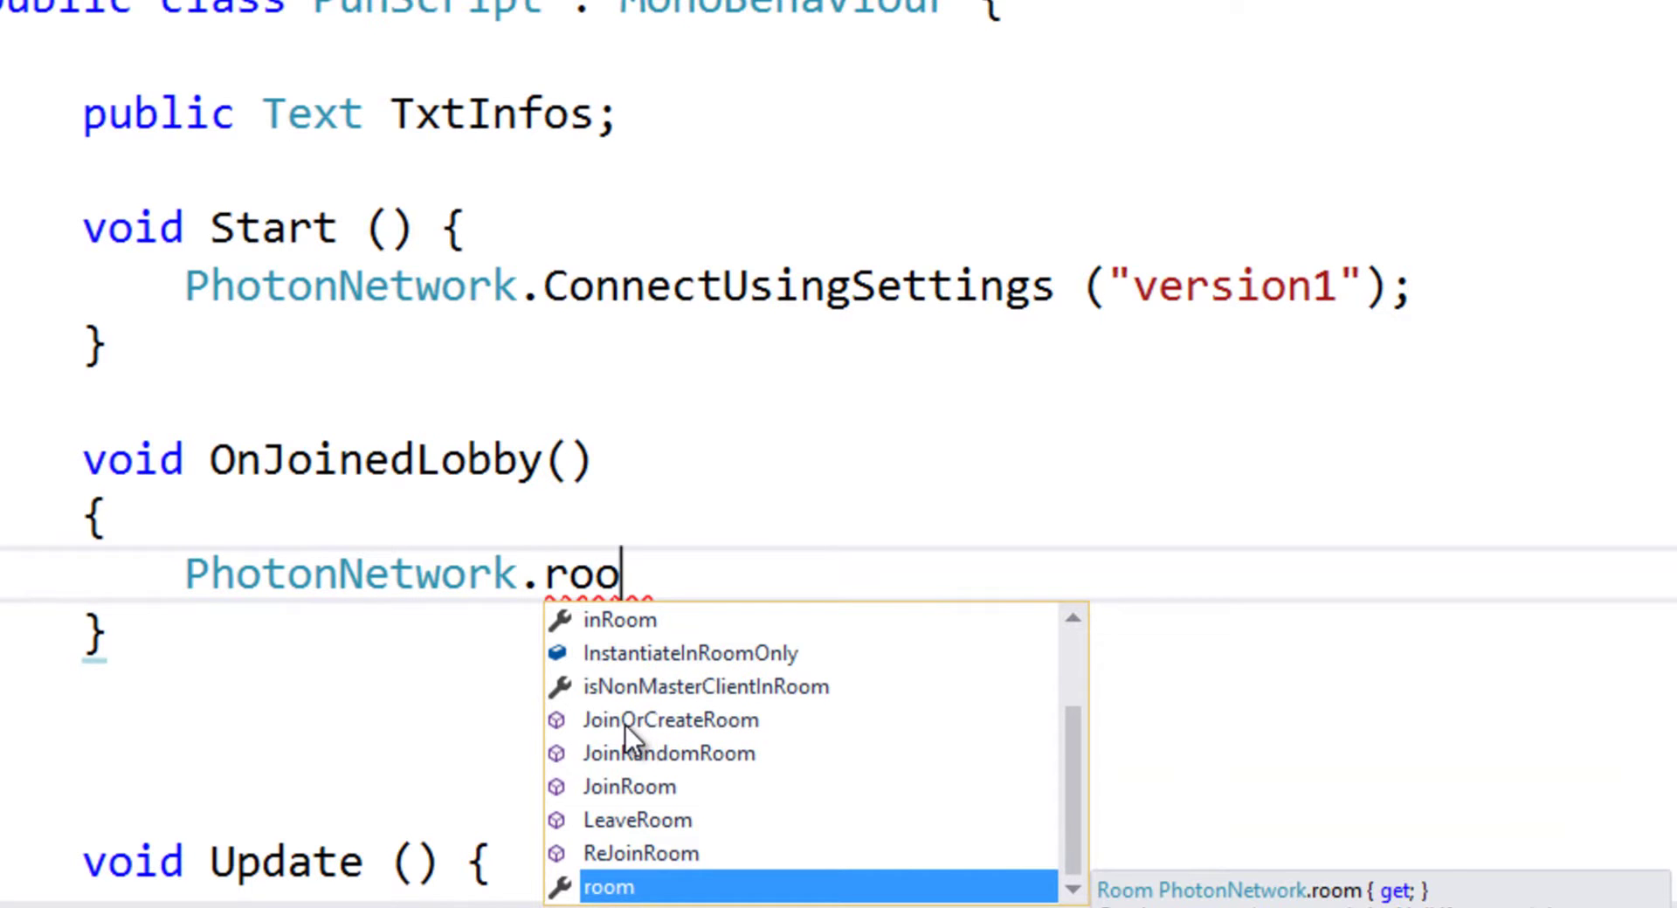
Insert PhotonNetwork.JoinOrCreateRoom with "Arene" as its first argument
double_click(681, 731)
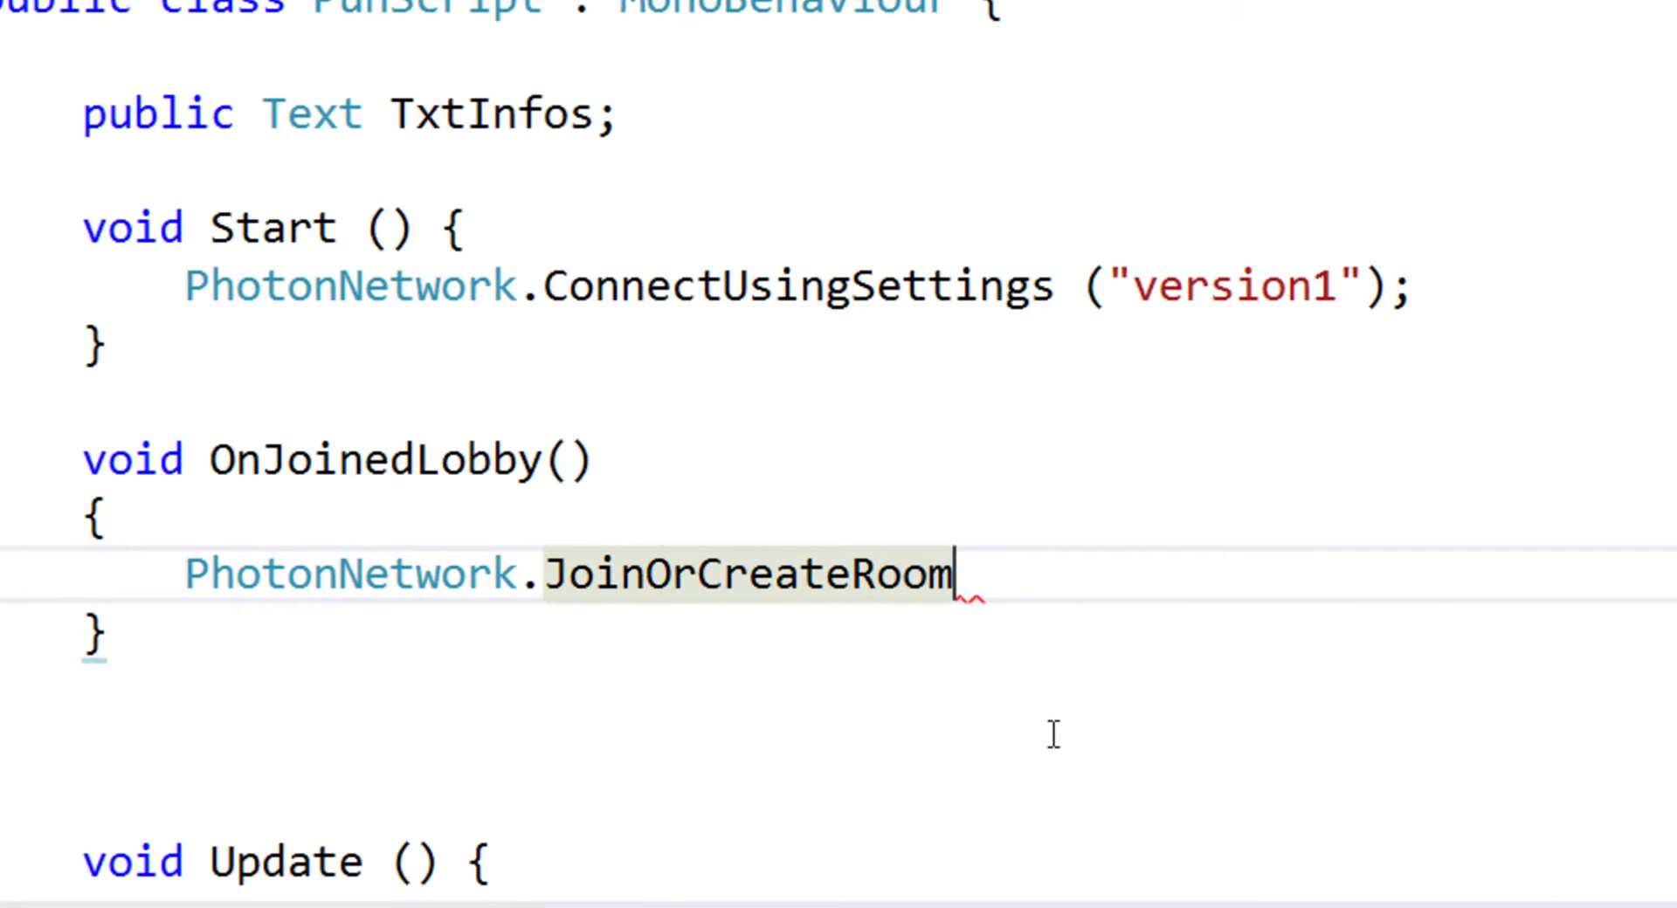
text((")
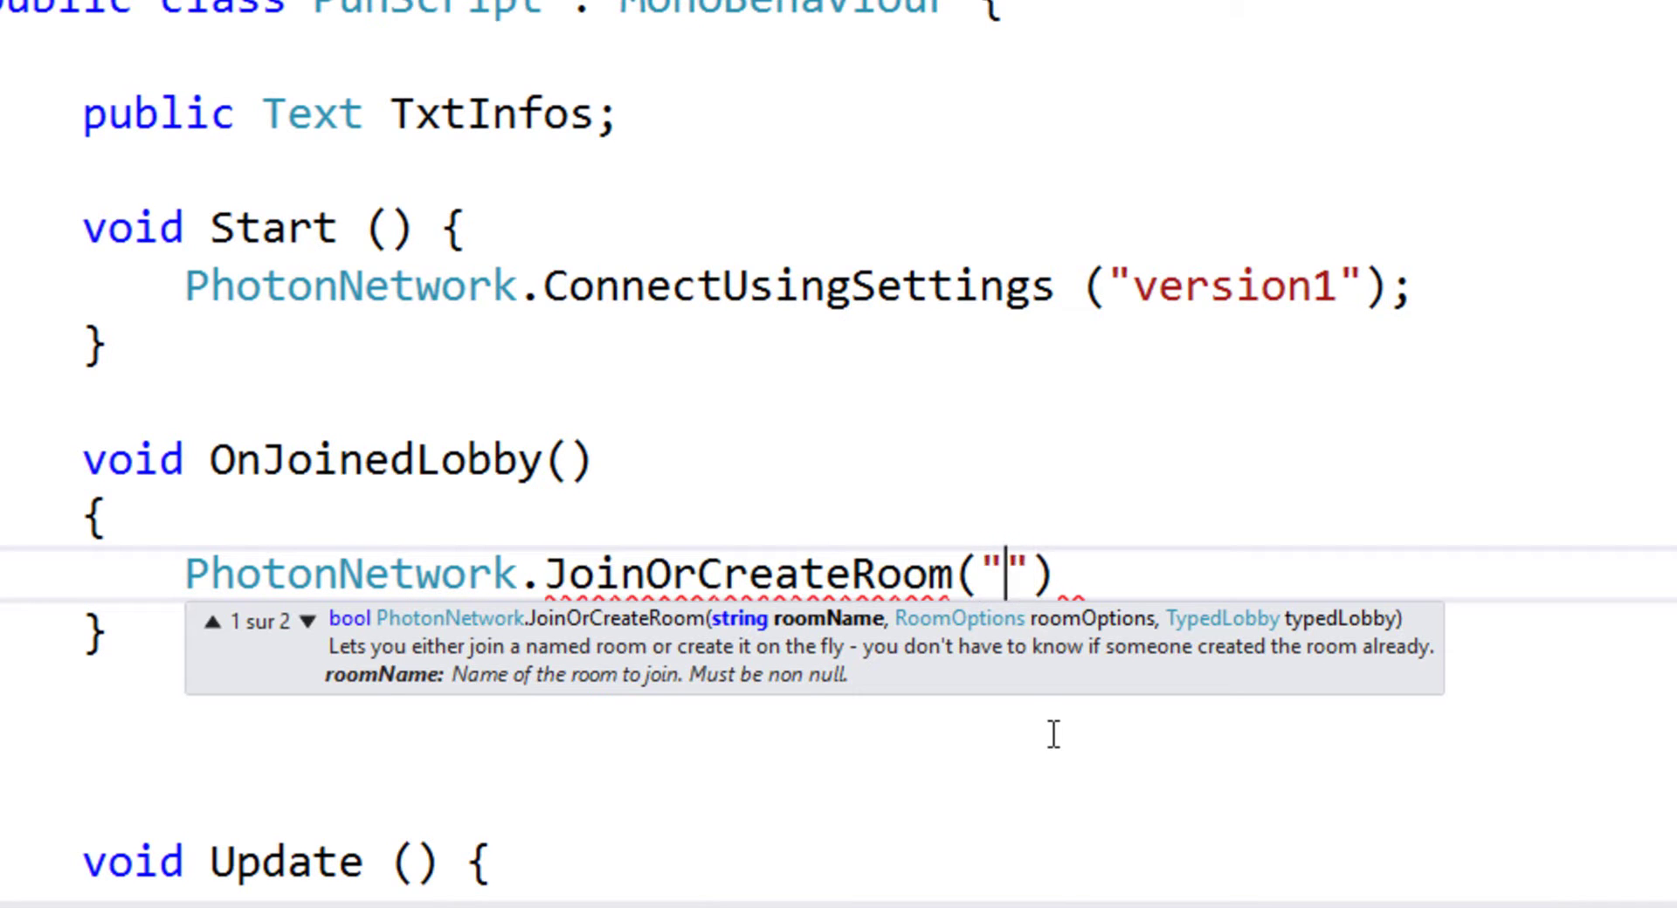
text(Arene)
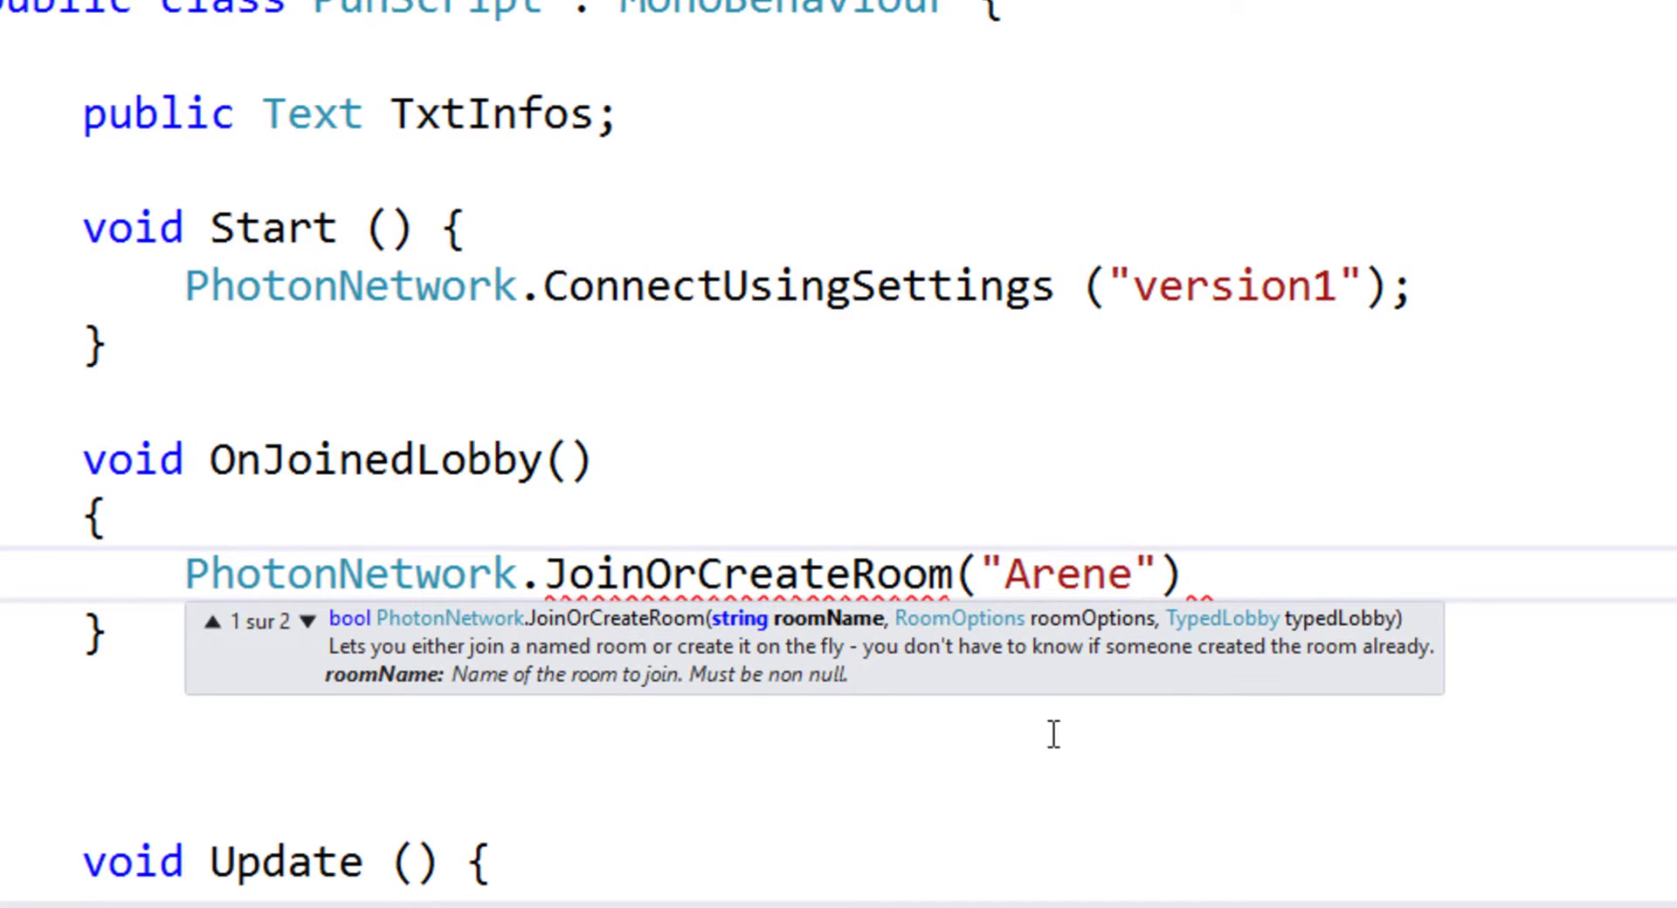
text(",)
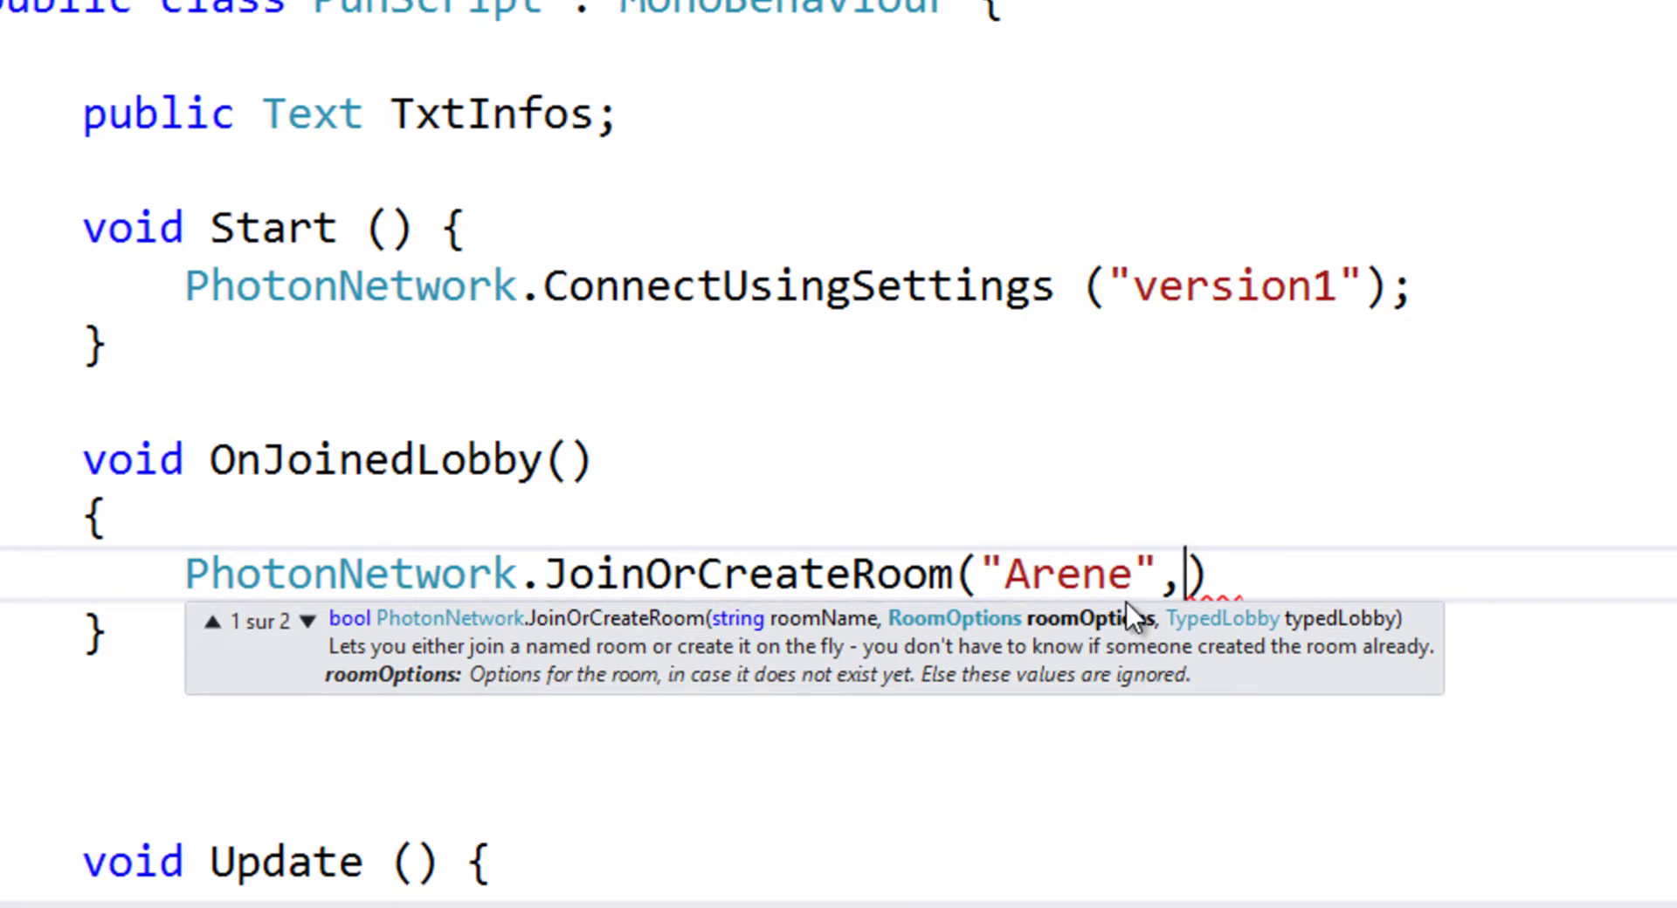
click(370, 526)
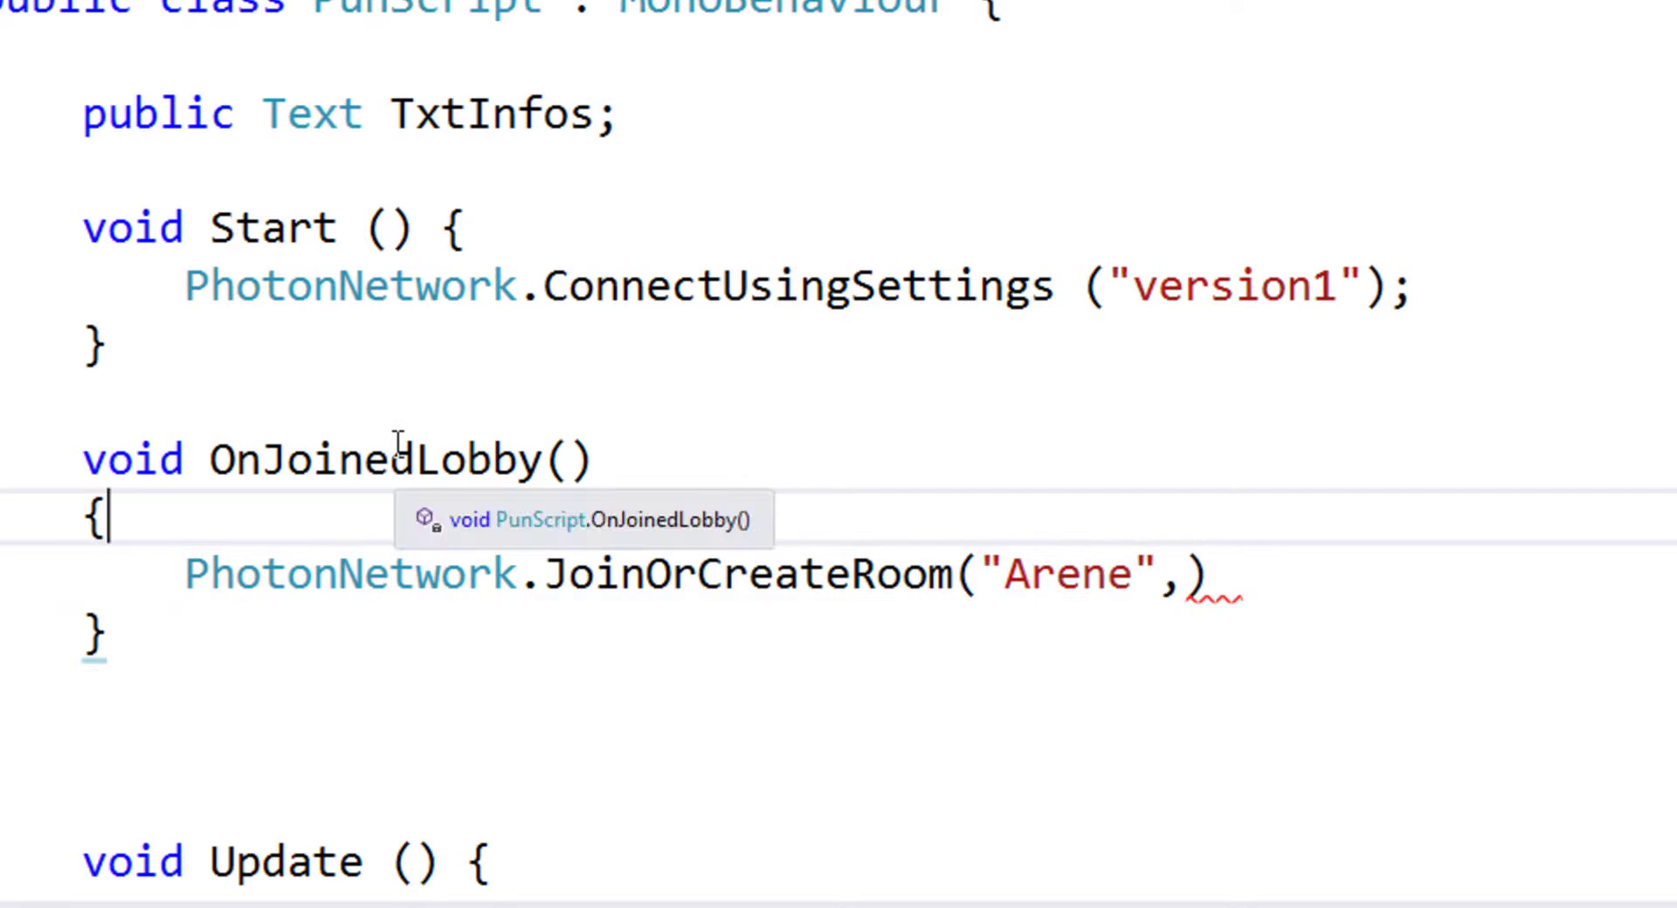
Declare RoomOptions MyRoomOption = new RoomOptions(); above the JoinOrCreateRoom call
key(Return)
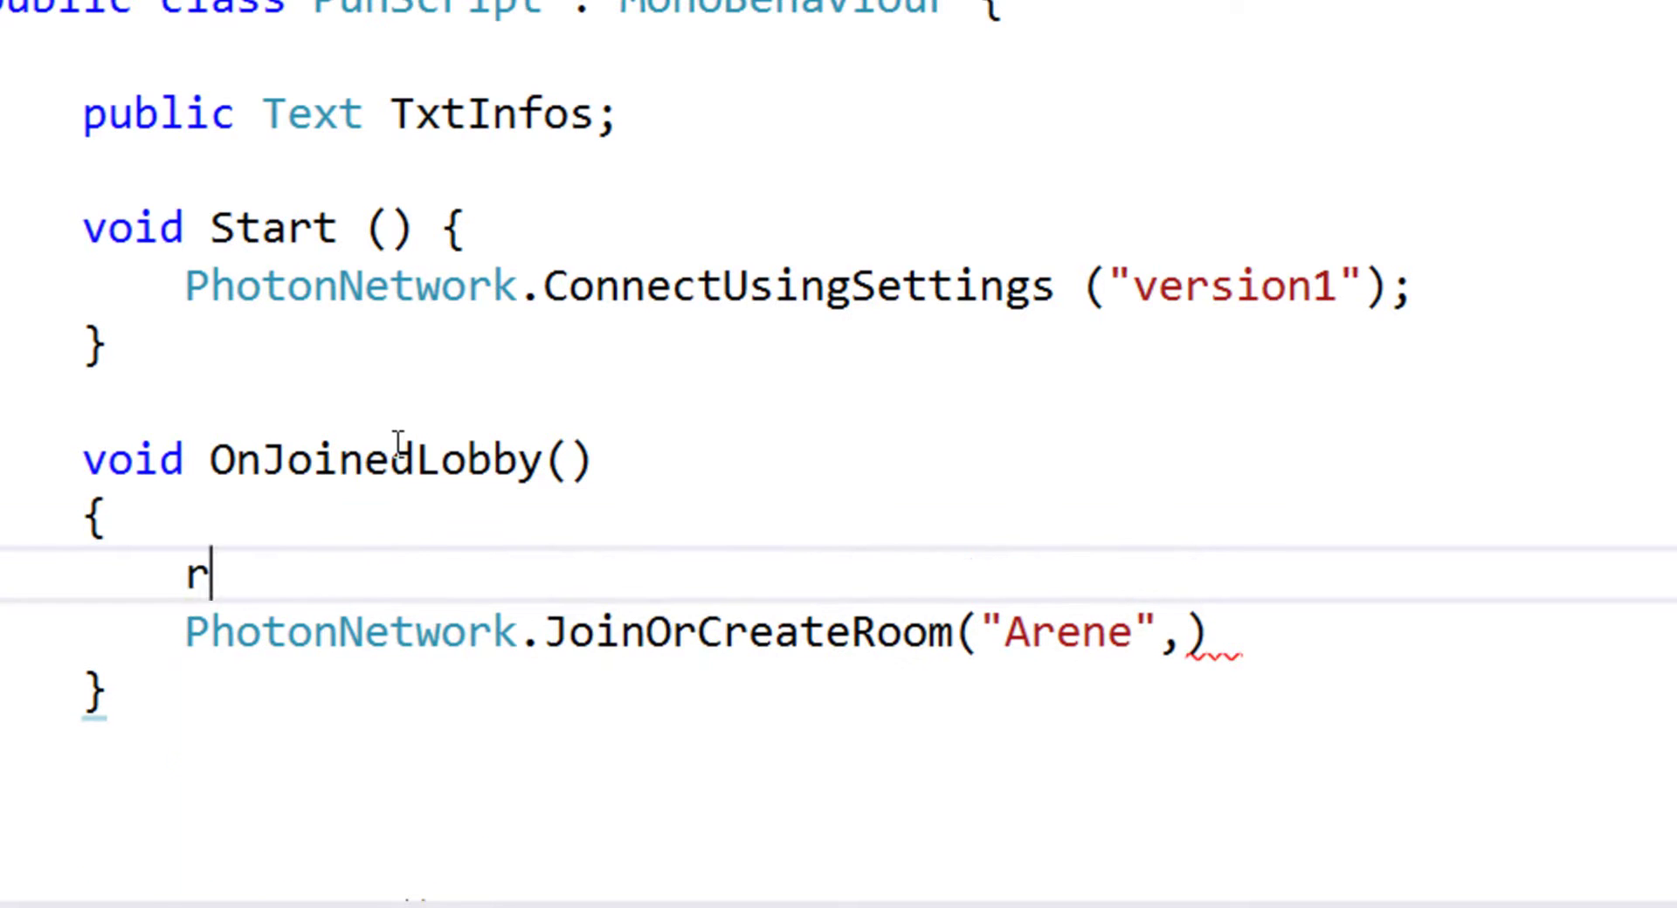
text(roo)
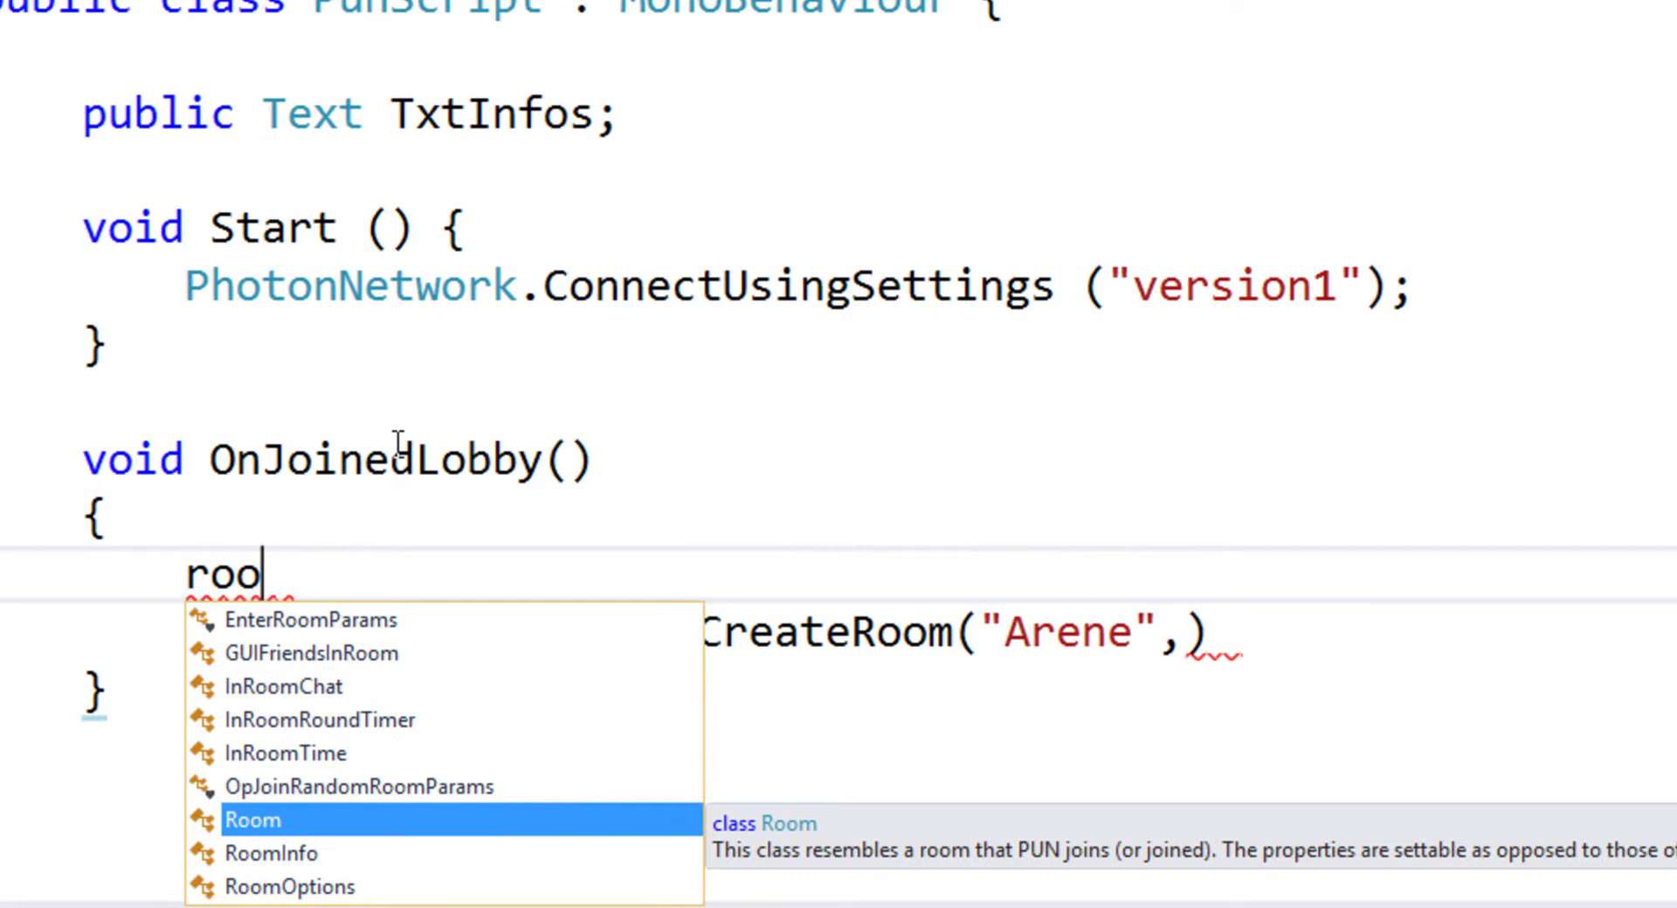
text(m)
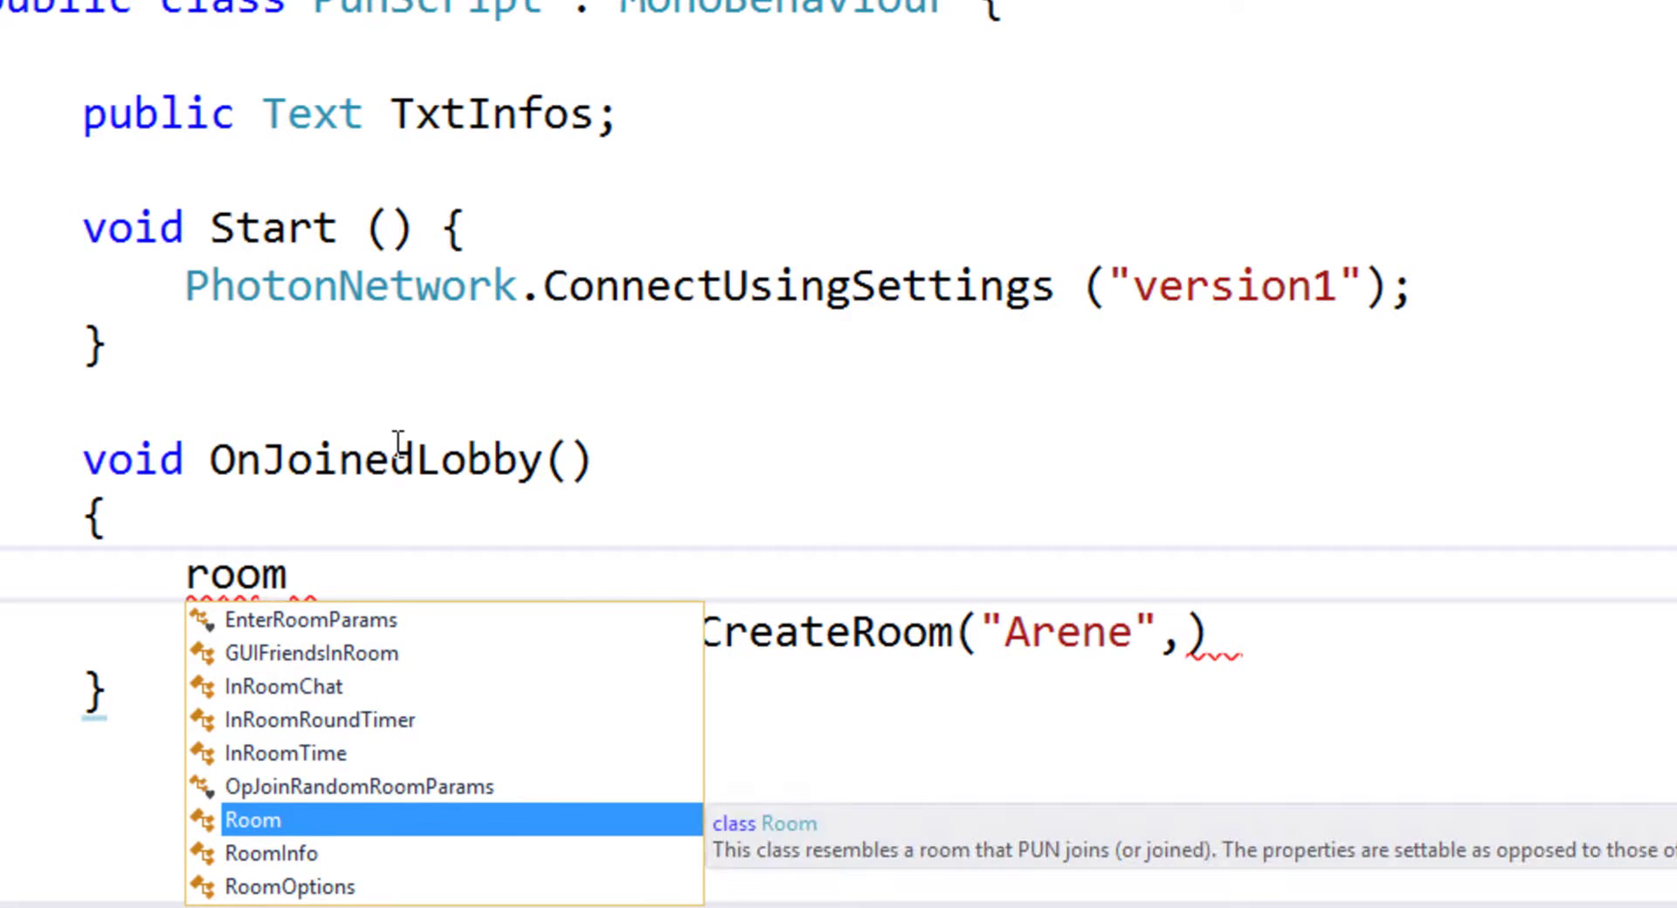
key(Down)
key(Down)
key(Tab)
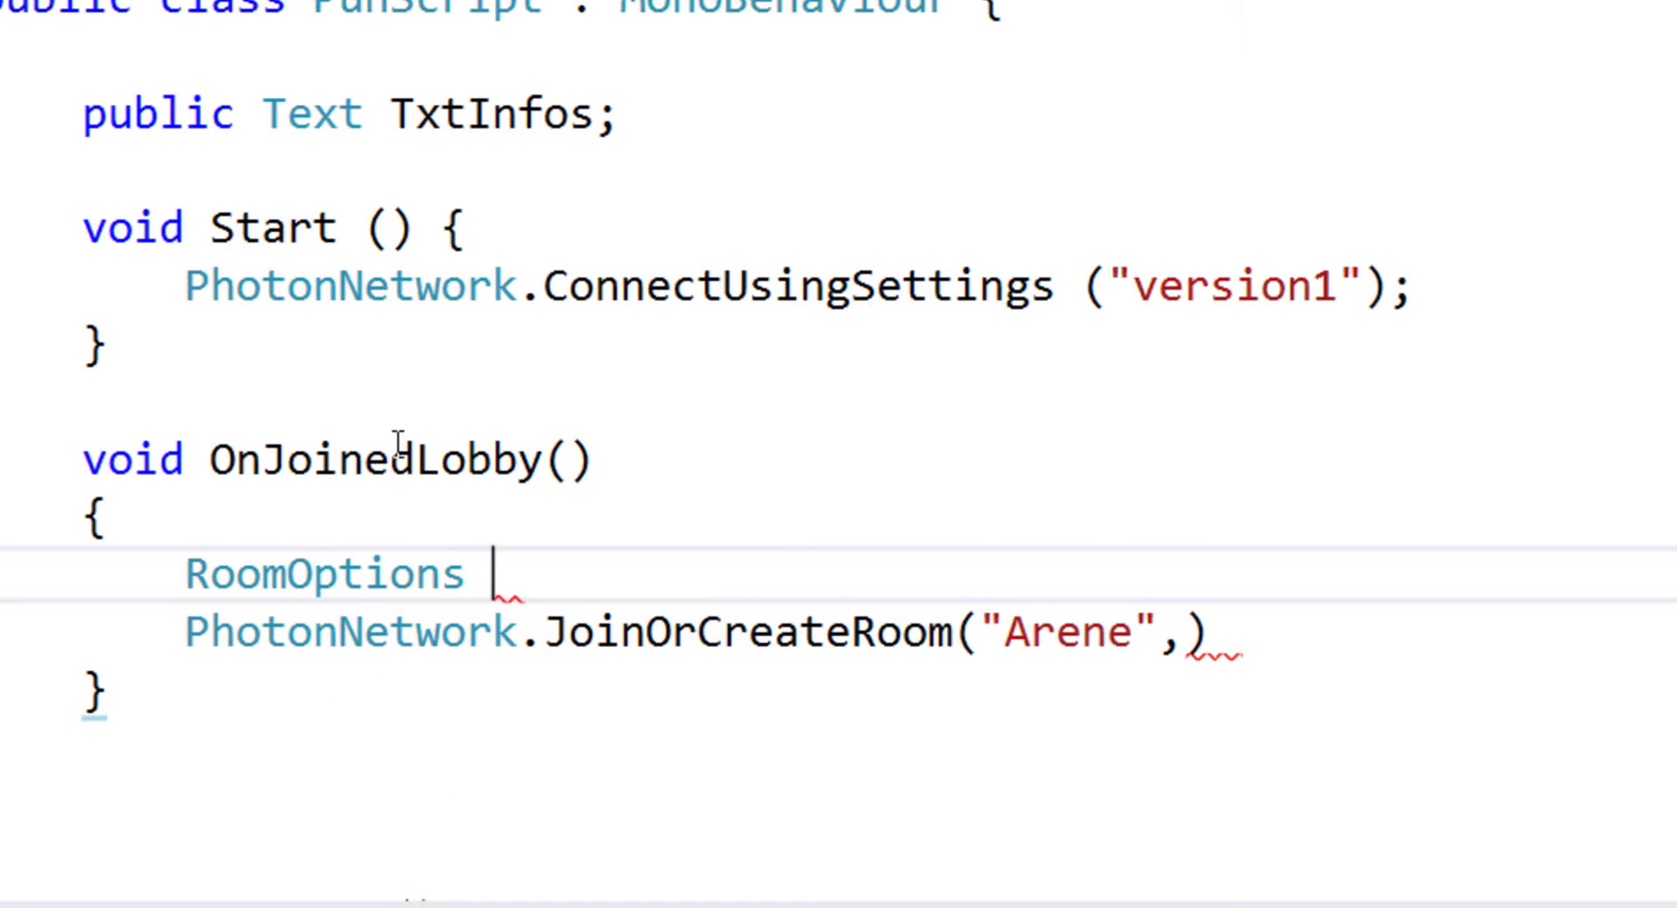
text(My)
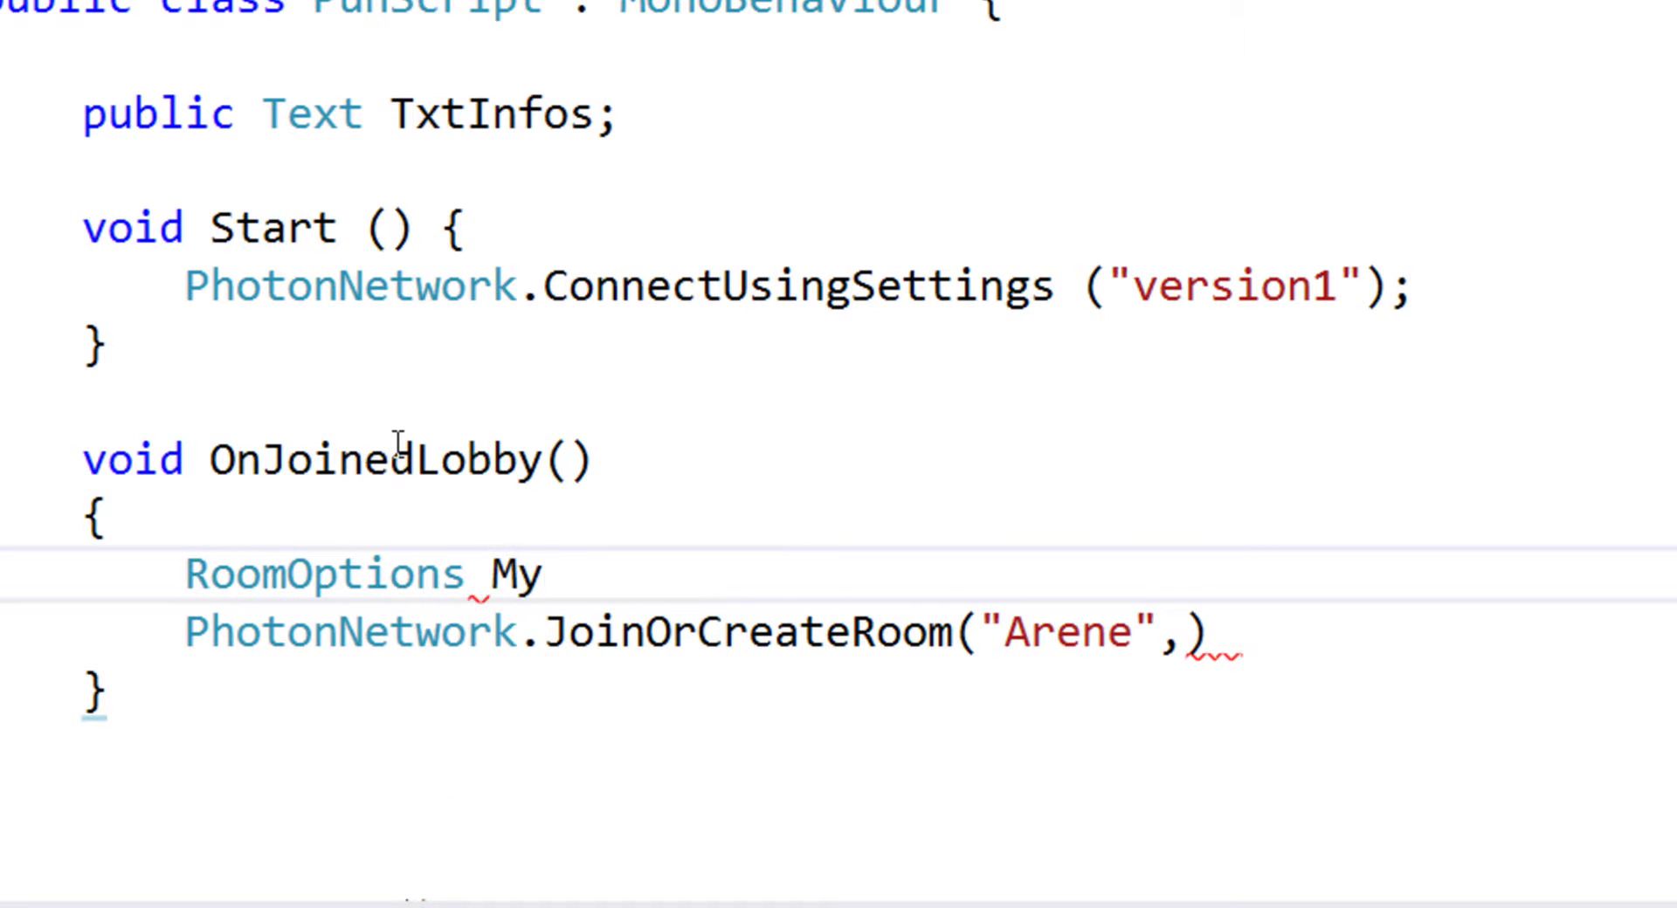
text(RoomOptioan)
key(BackSpace)
key(BackSpace)
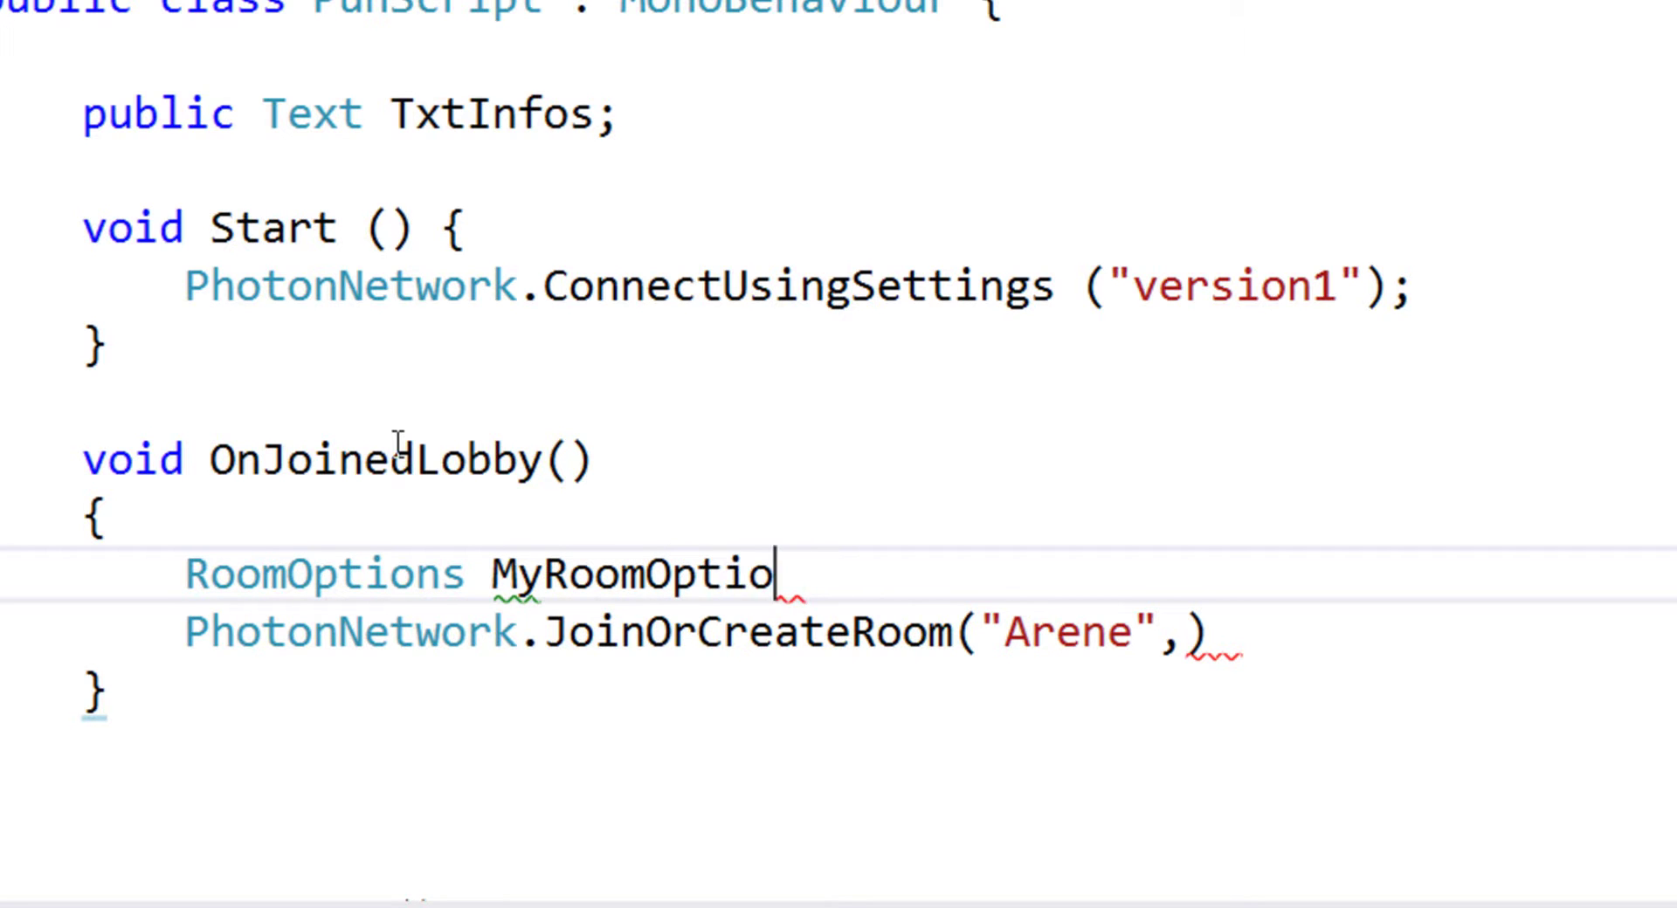
text(n = new Roo)
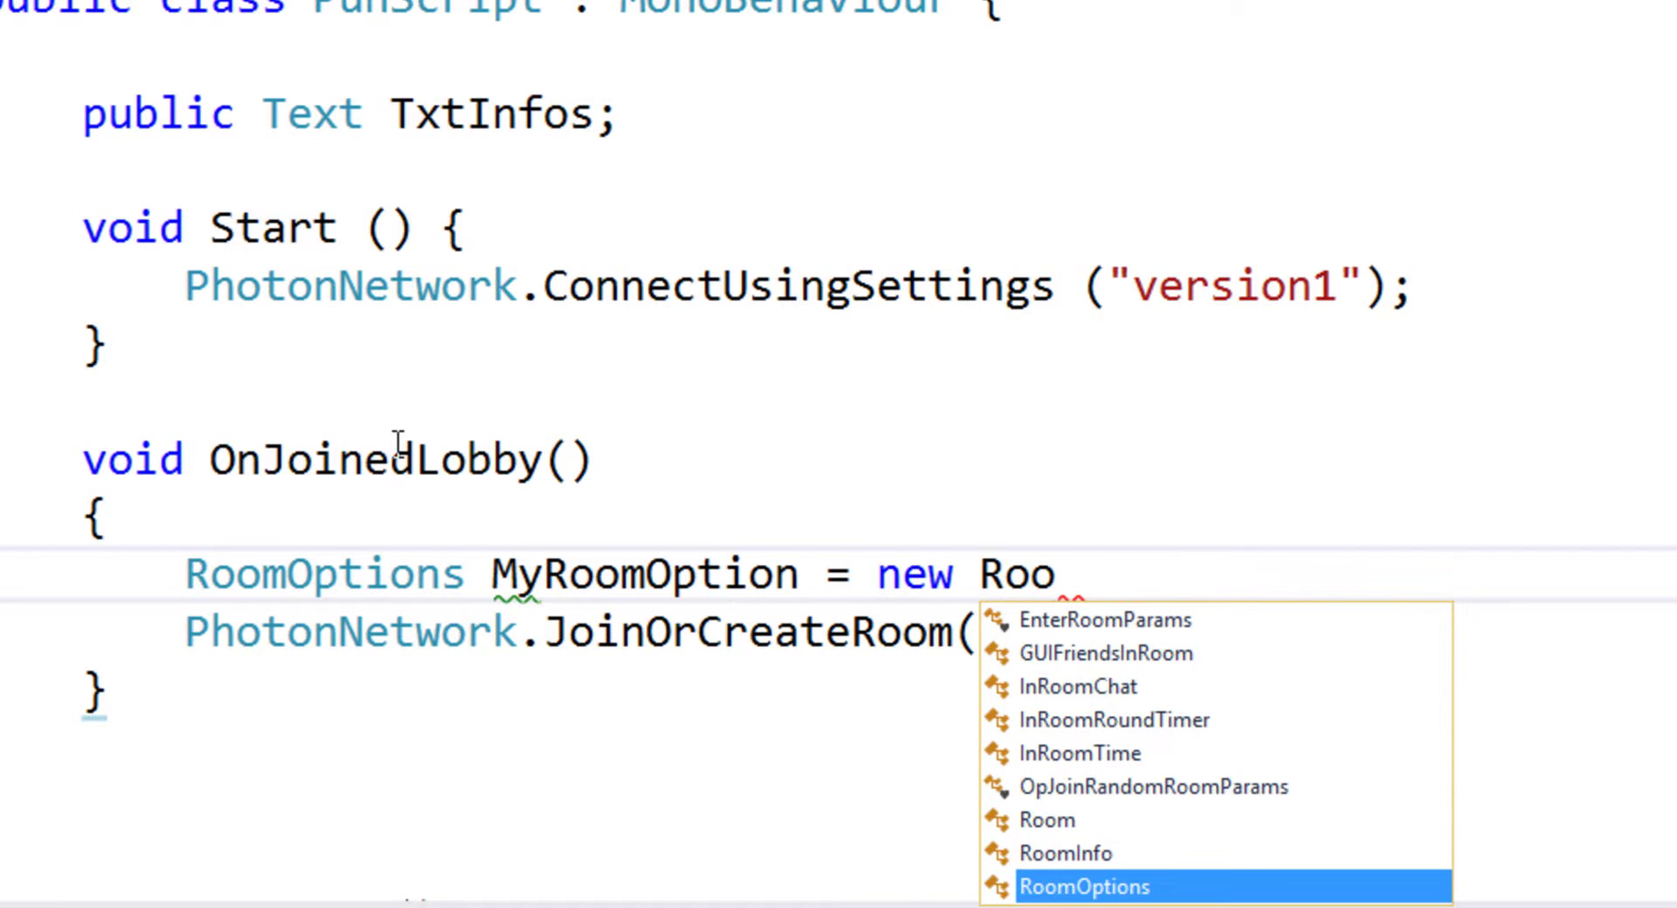
key(Tab)
text(();)
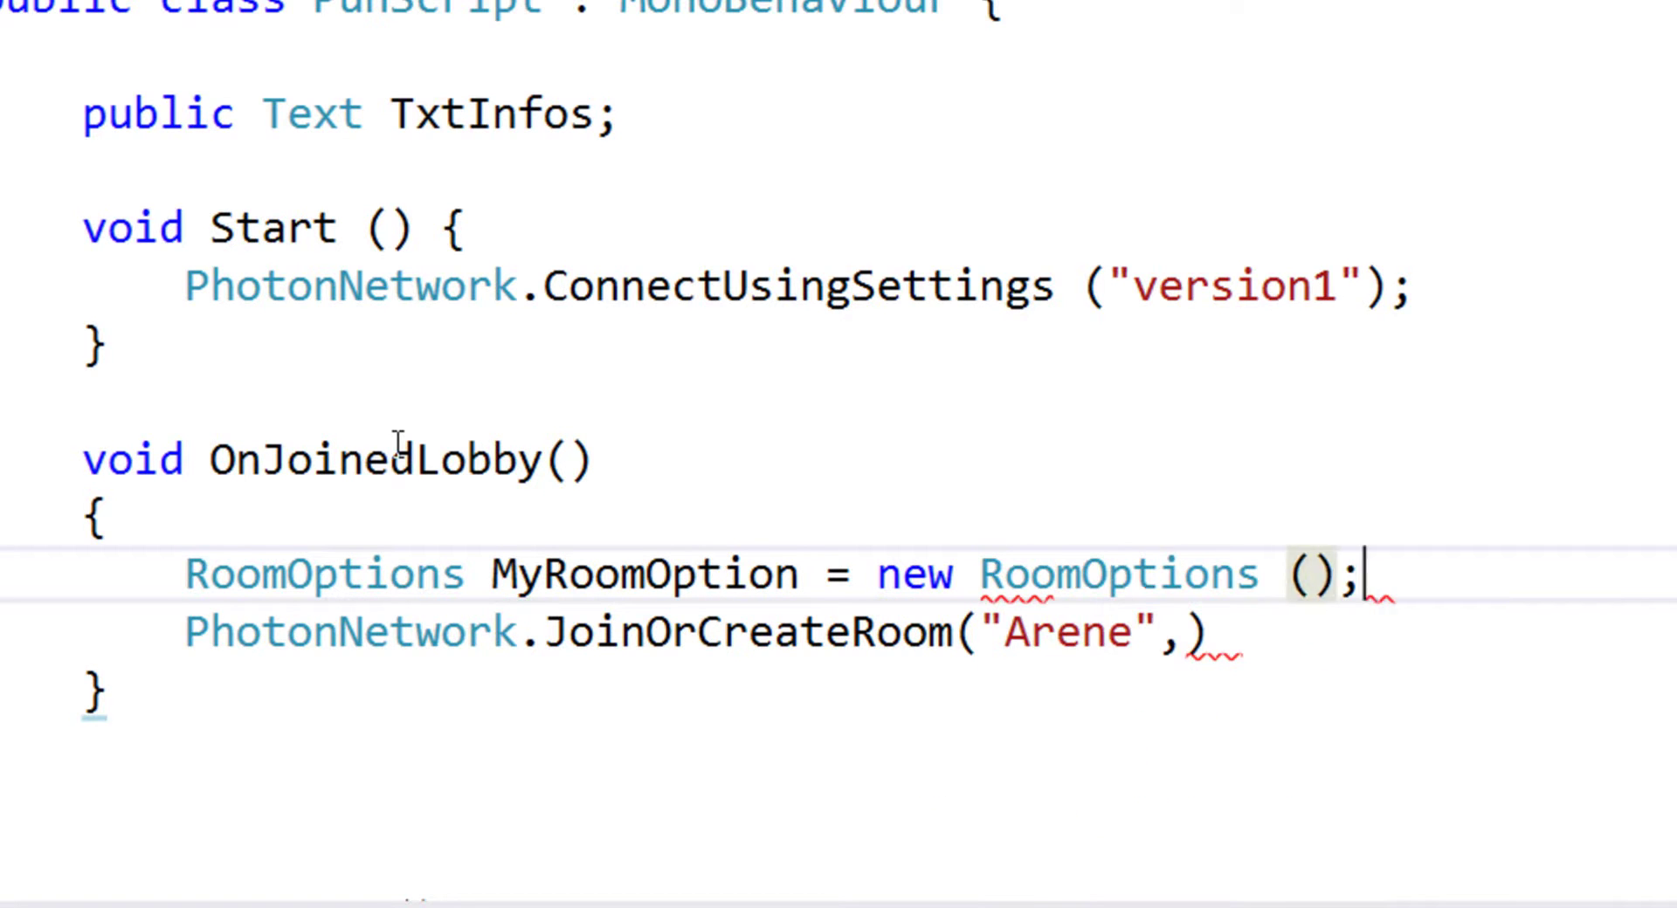
key(Return)
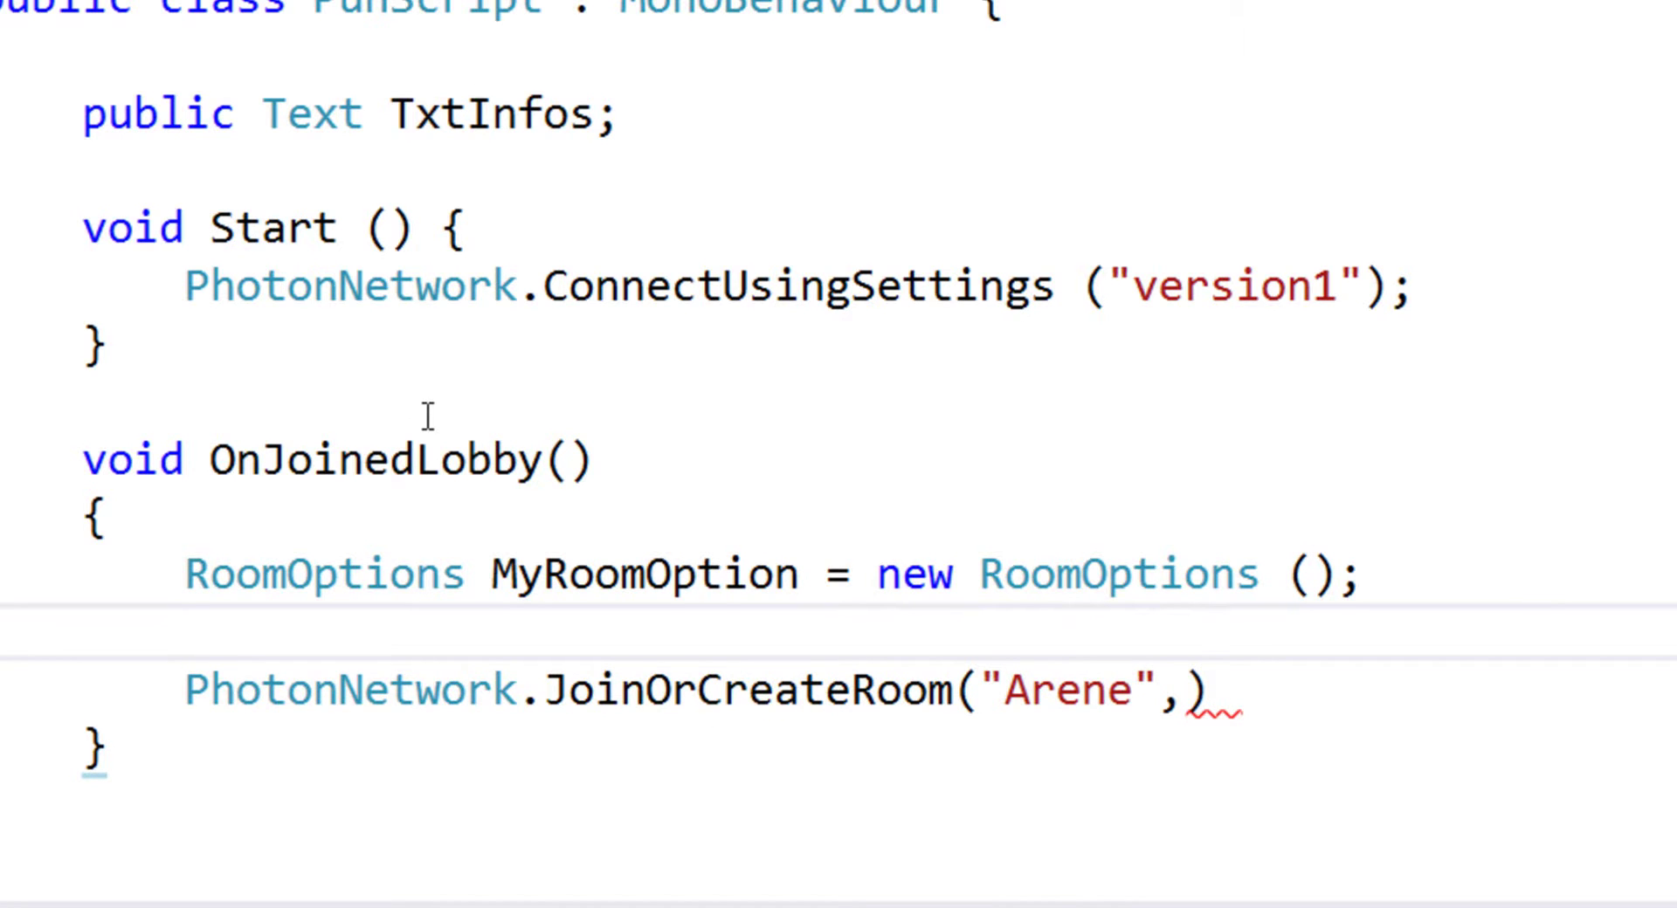
Set MyRoomOption.MaxPlayers = 20; on the next line
text(My)
key(Tab)
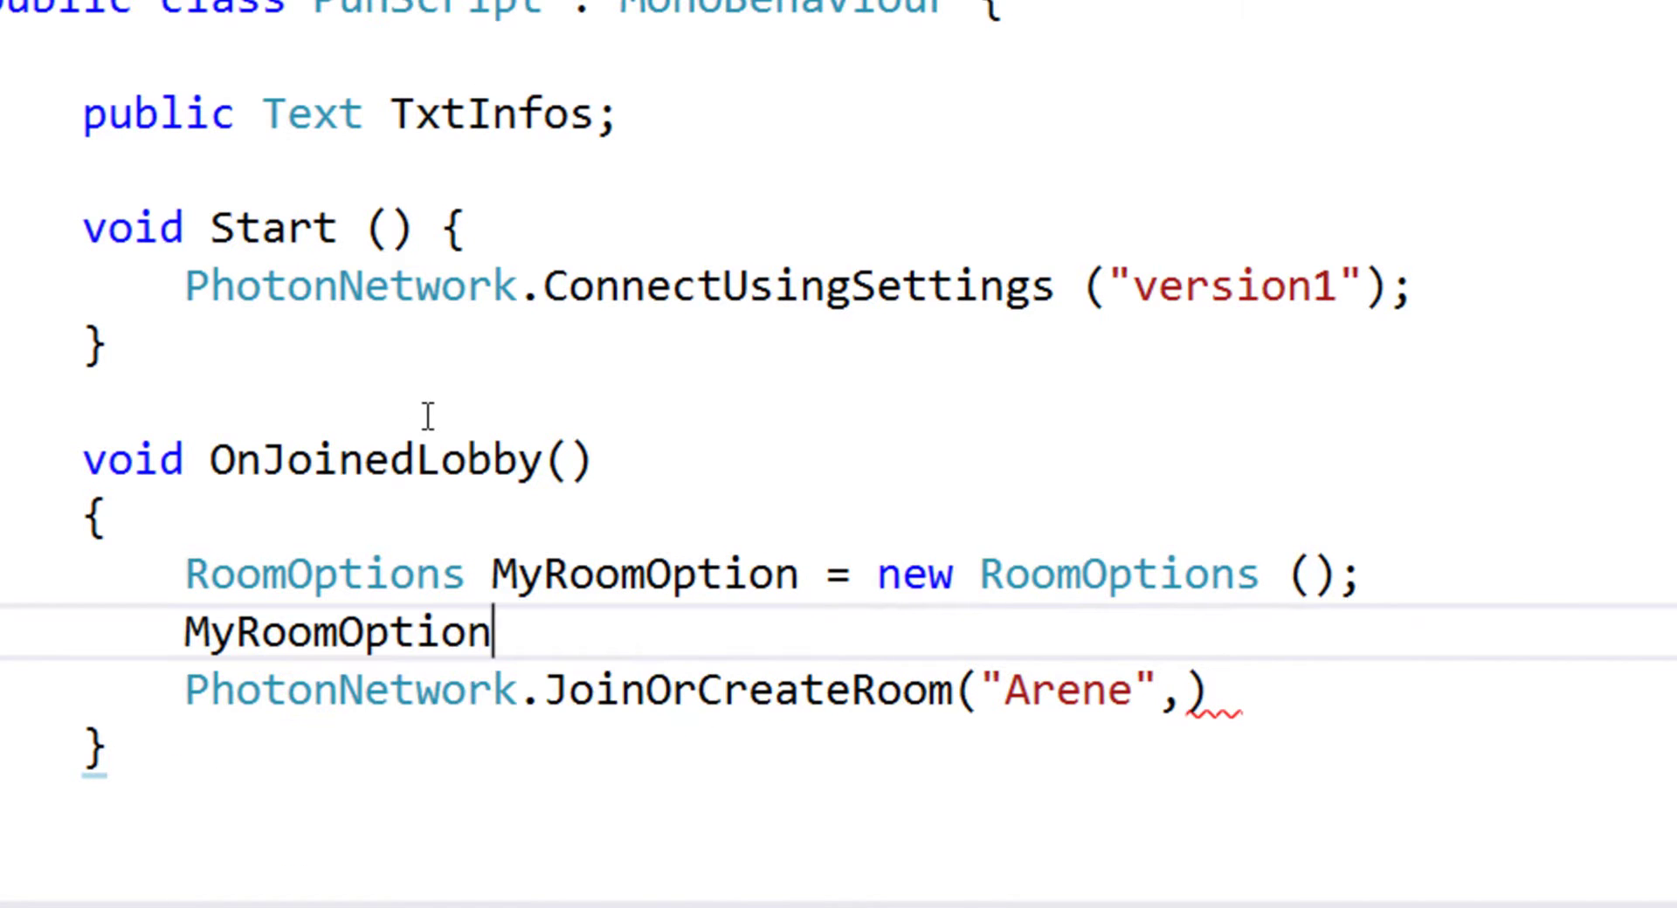
text(.)
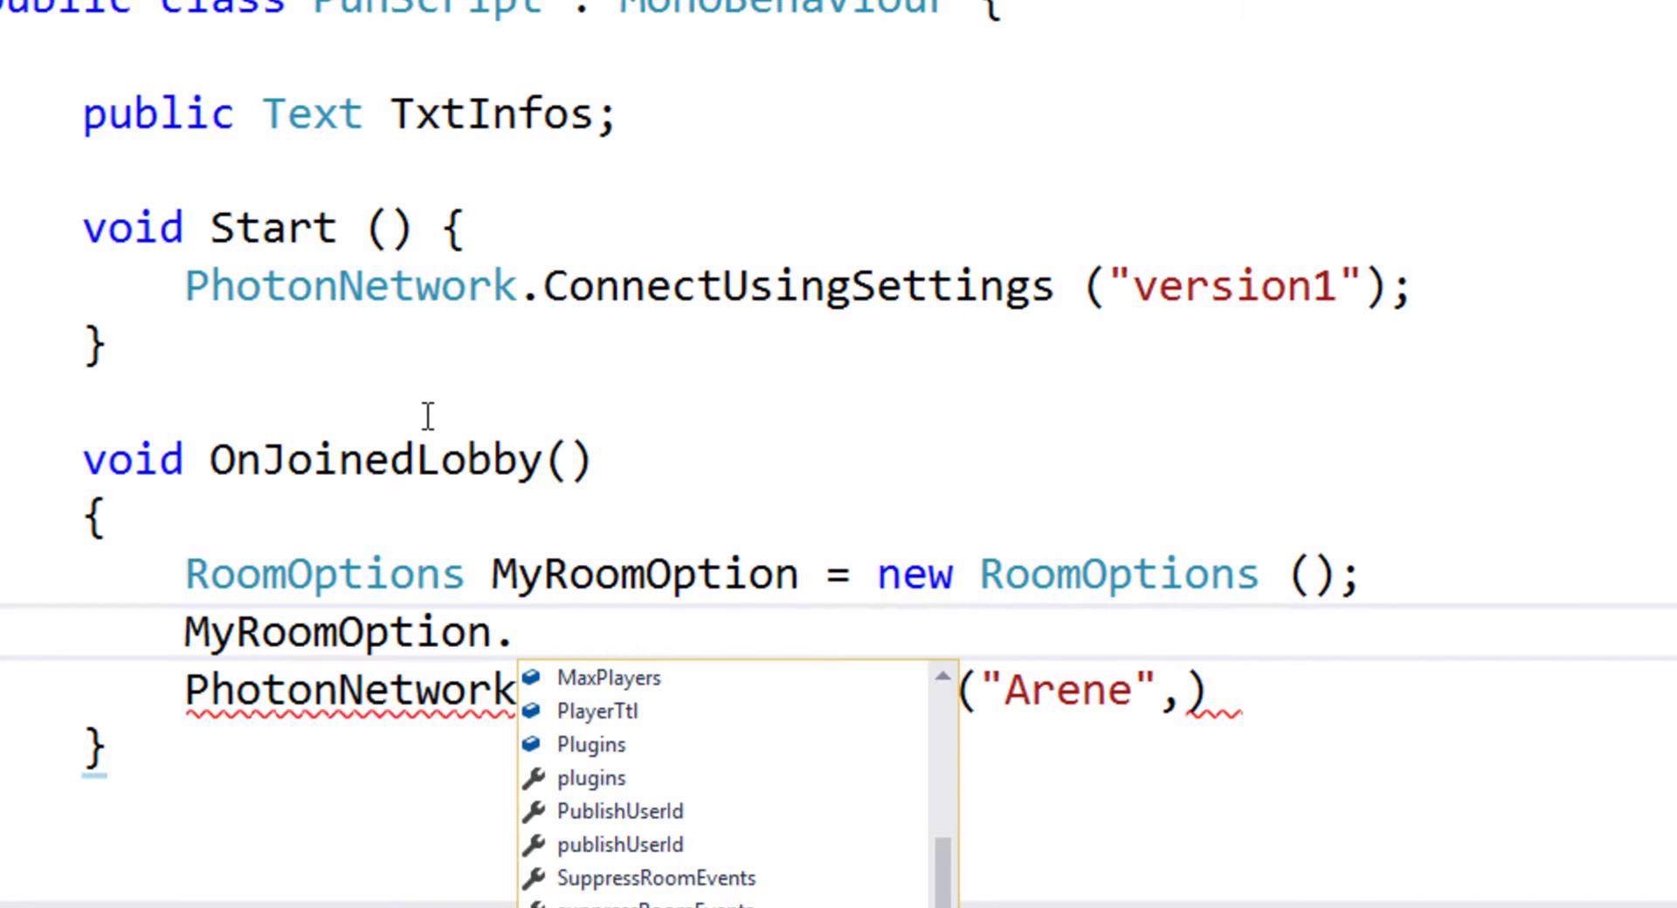
text(Ma)
key(Tab)
text(= 20;)
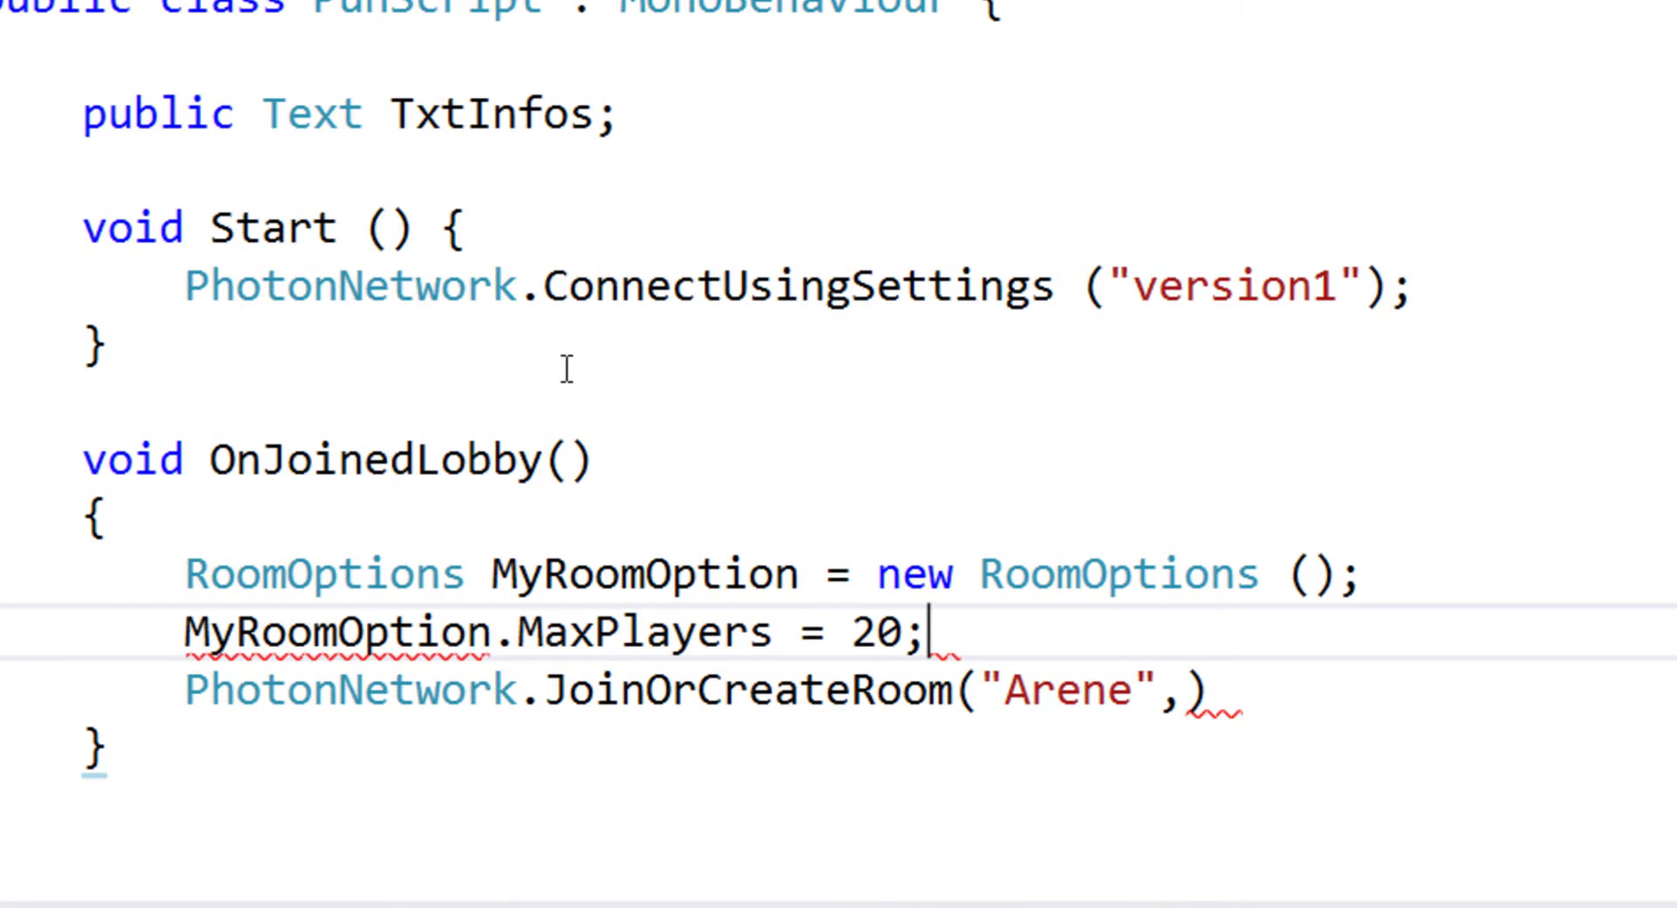
click(579, 756)
click(1009, 640)
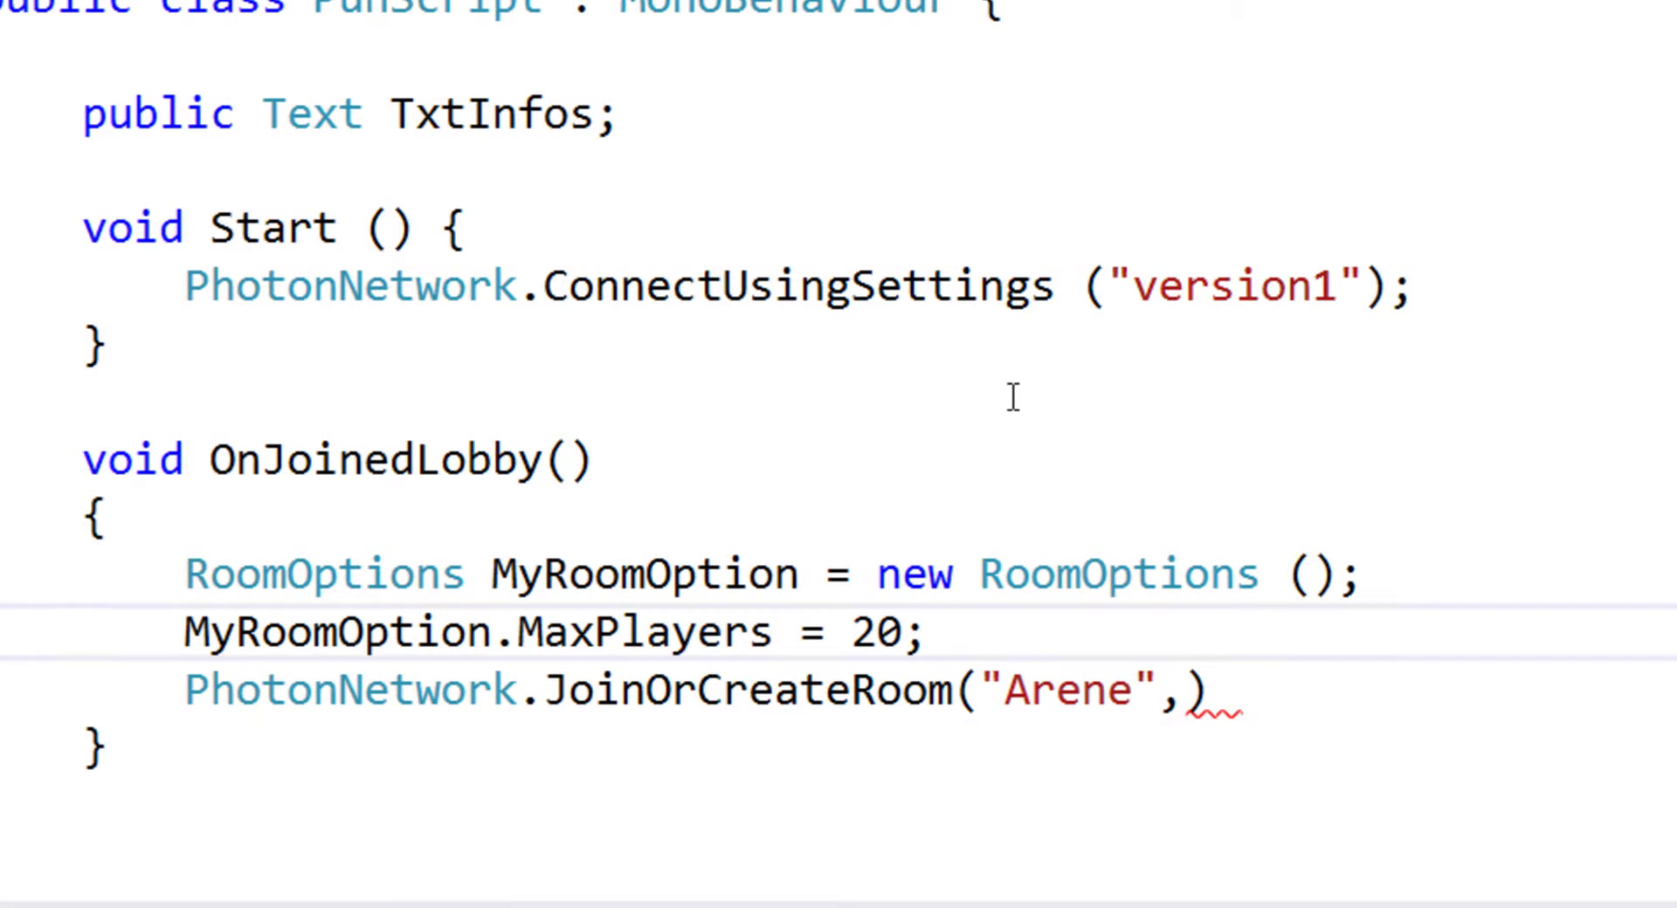
Start a MyRoomOption. line, browse its properties, then delete the unfinished line
key(Return)
text(Myr)
key(Tab)
text(.)
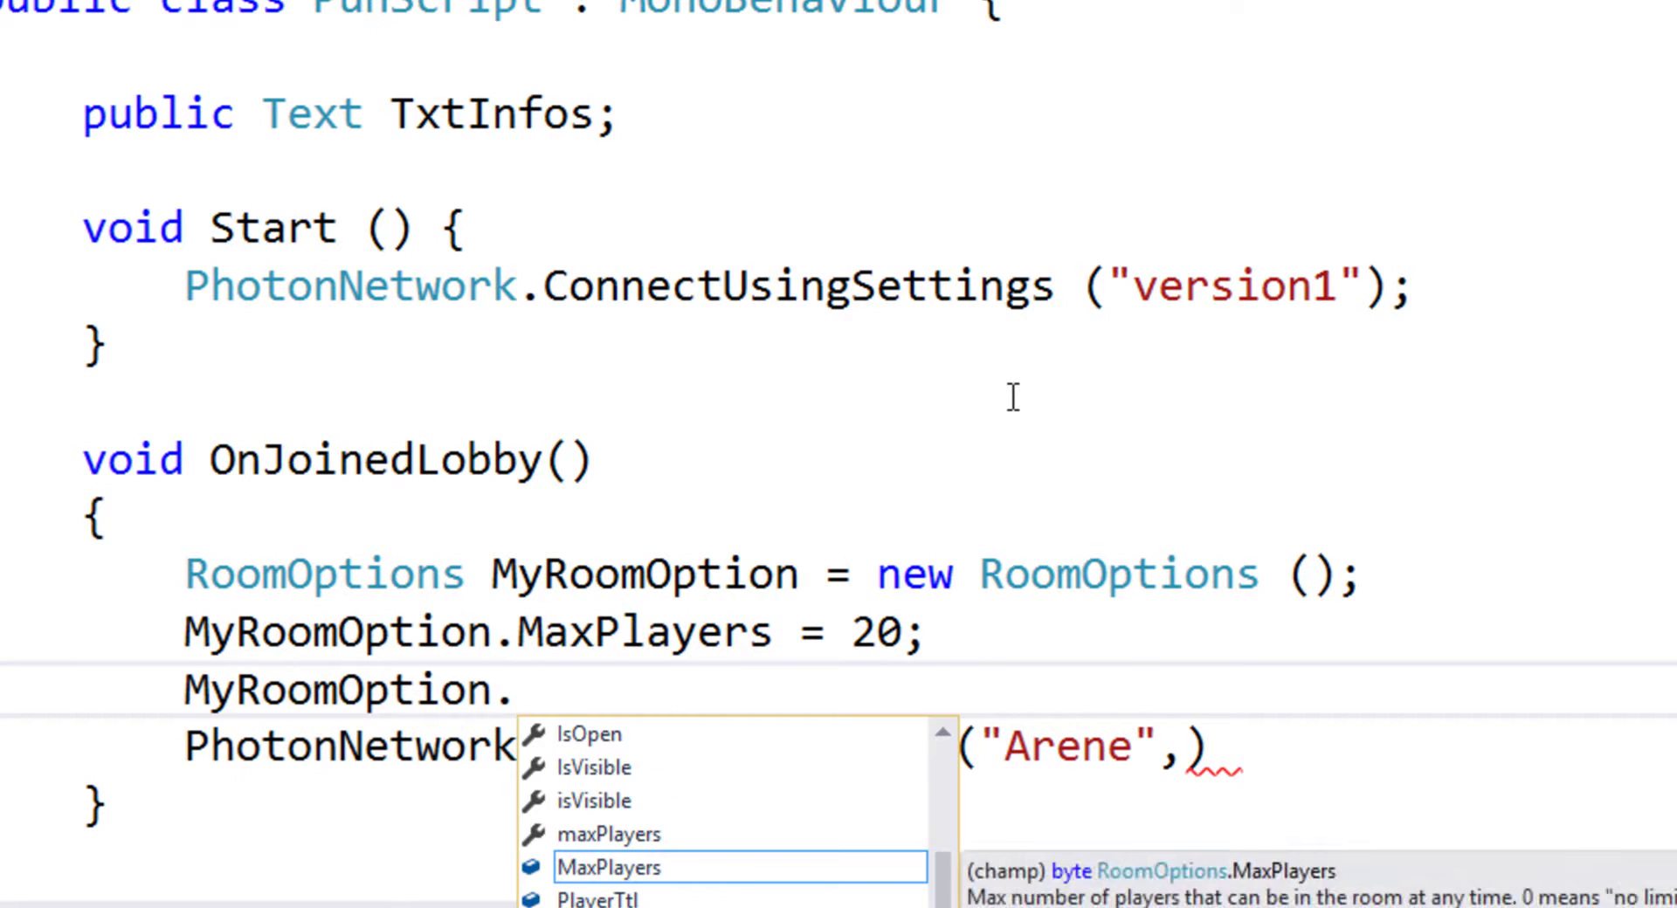
key(Up)
key(Up)
key(Up)
key(Up)
key(Up)
key(Up)
key(Up)
key(Up)
key(Up)
key(Up)
key(Up)
key(Down)
key(Down)
key(Down)
key(Down)
key(Down)
key(Down)
key(Down)
key(Down)
key(Down)
key(Down)
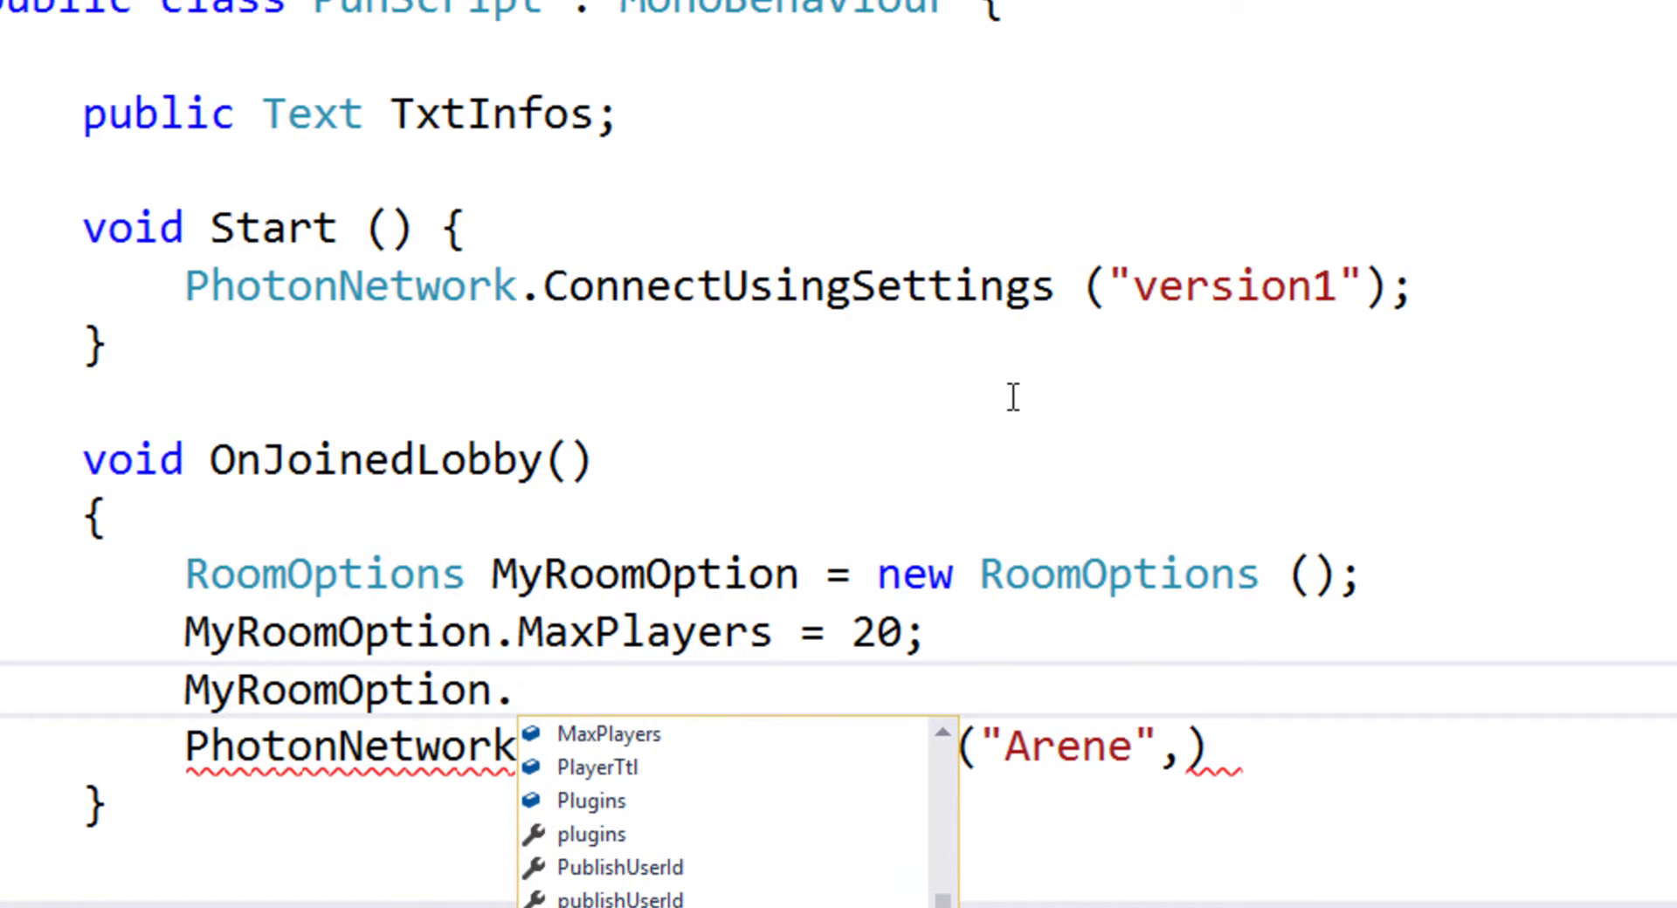
click(846, 692)
drag(845, 693, 170, 695)
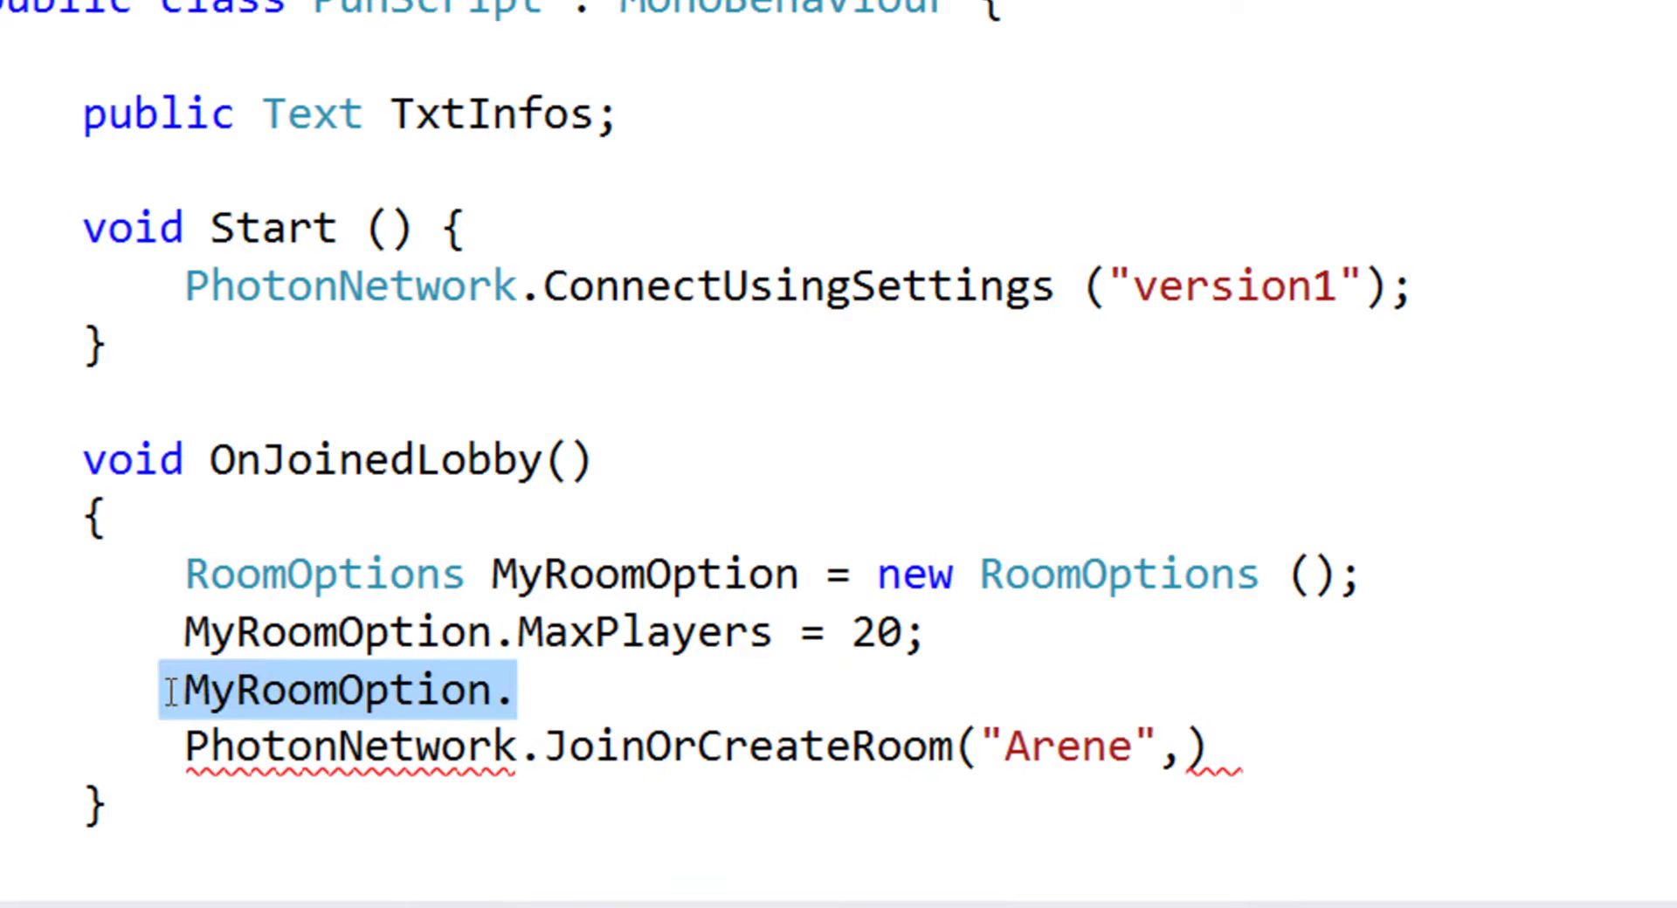
key(BackSpace)
Pass MyRoomOption as the second JoinOrCreateRoom argument after "Arene"
key(Down)
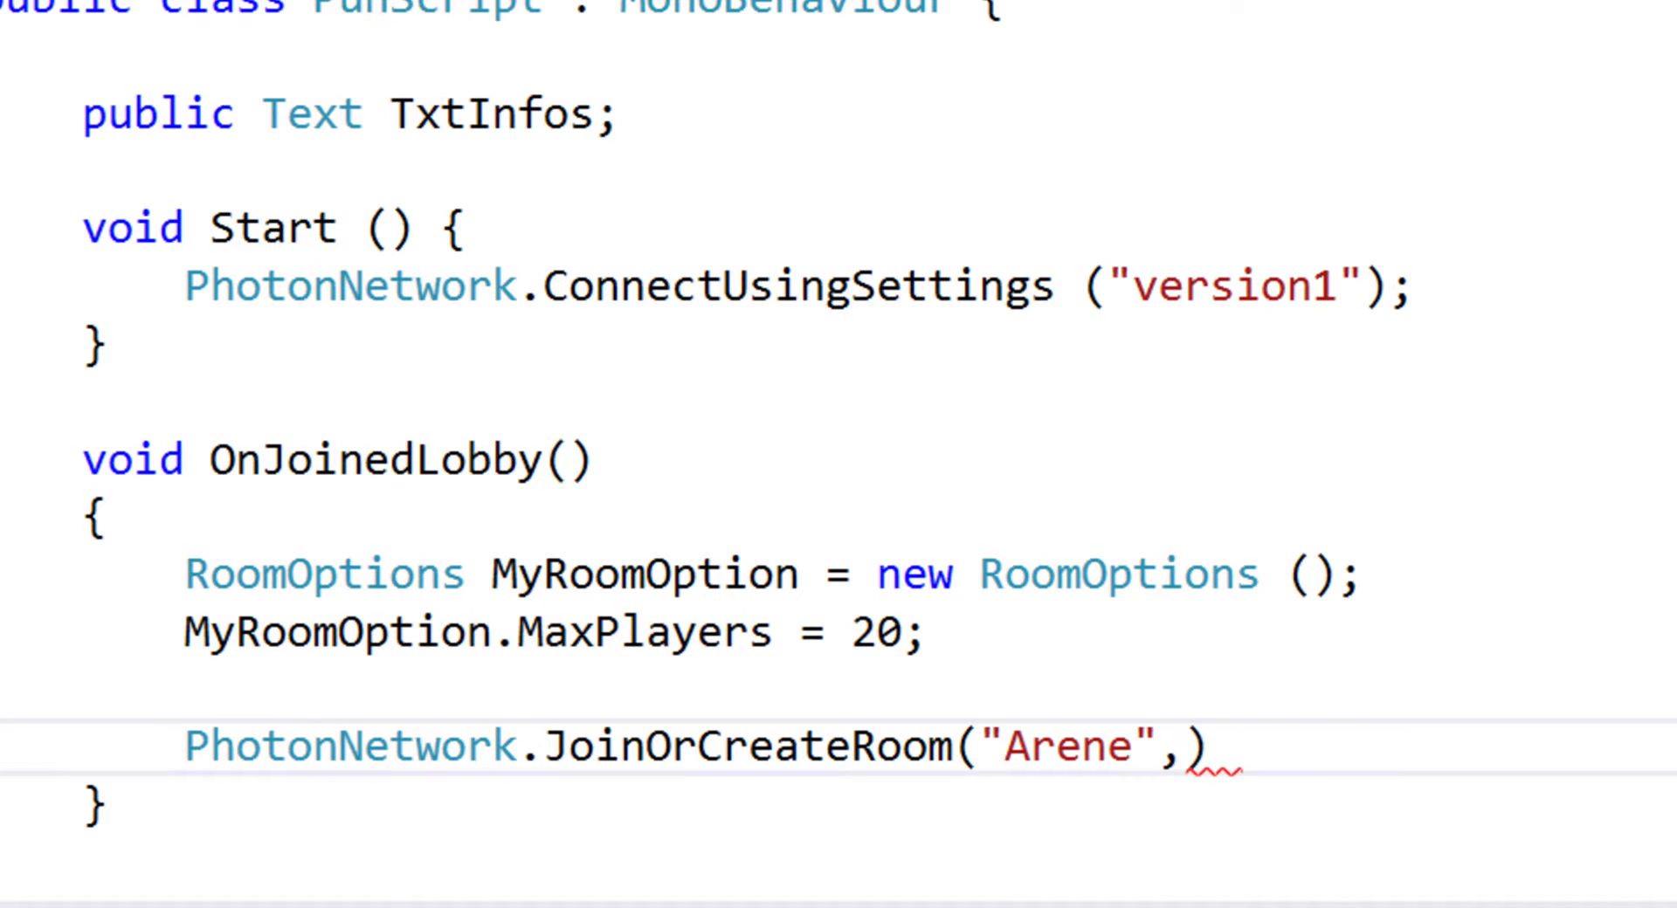
key(BackSpace)
text(,)
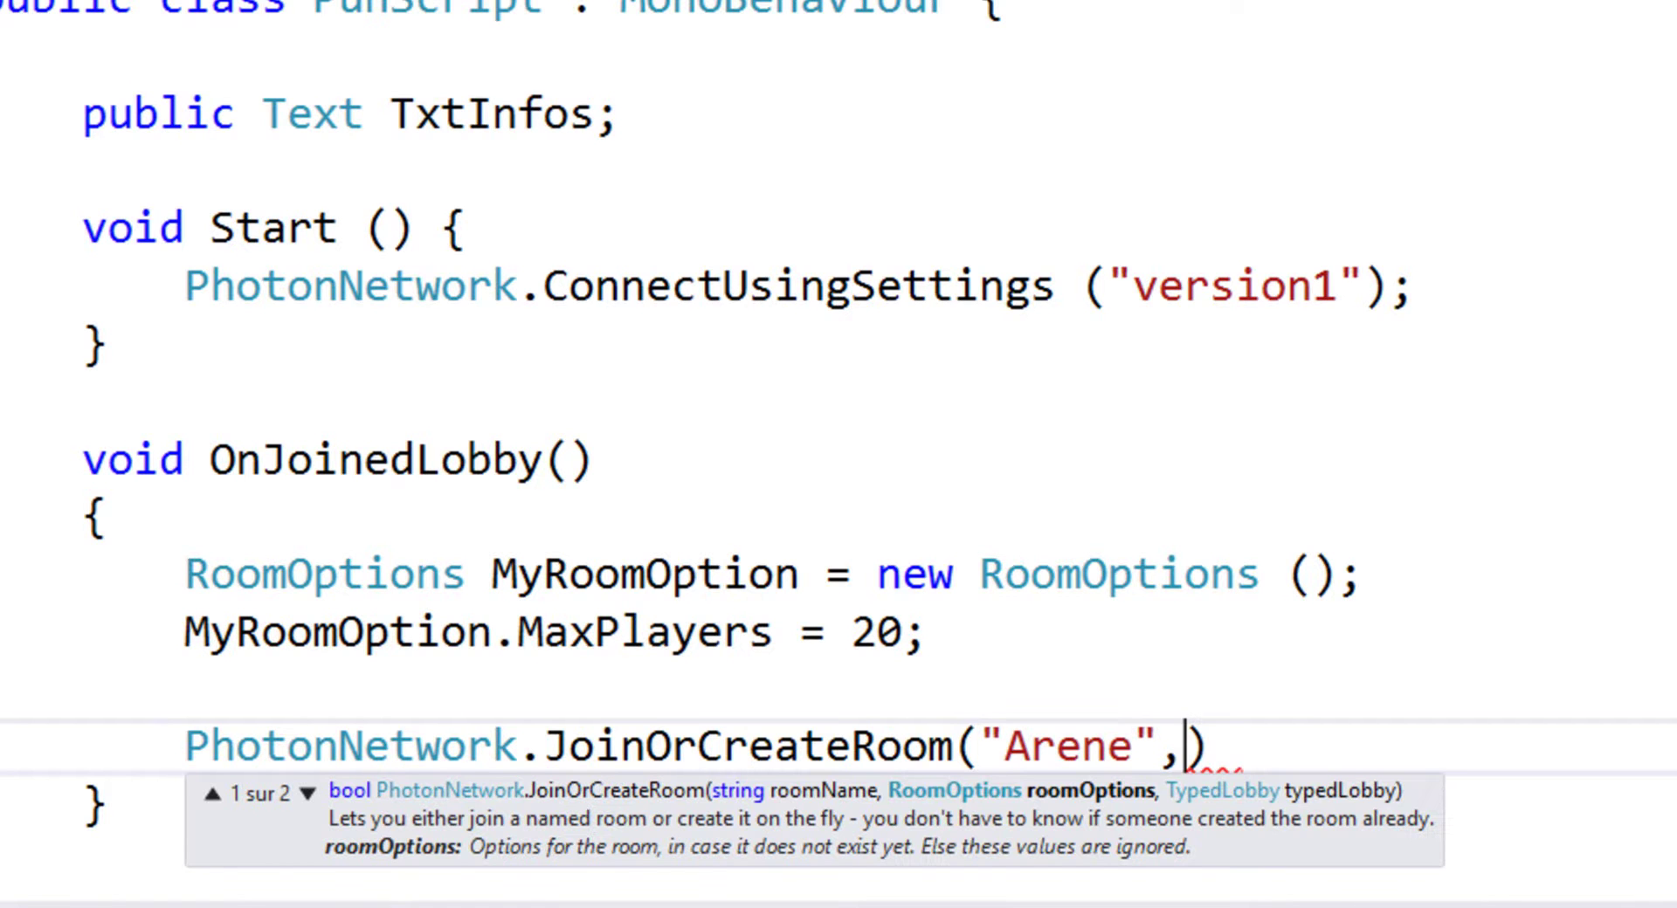
text(my)
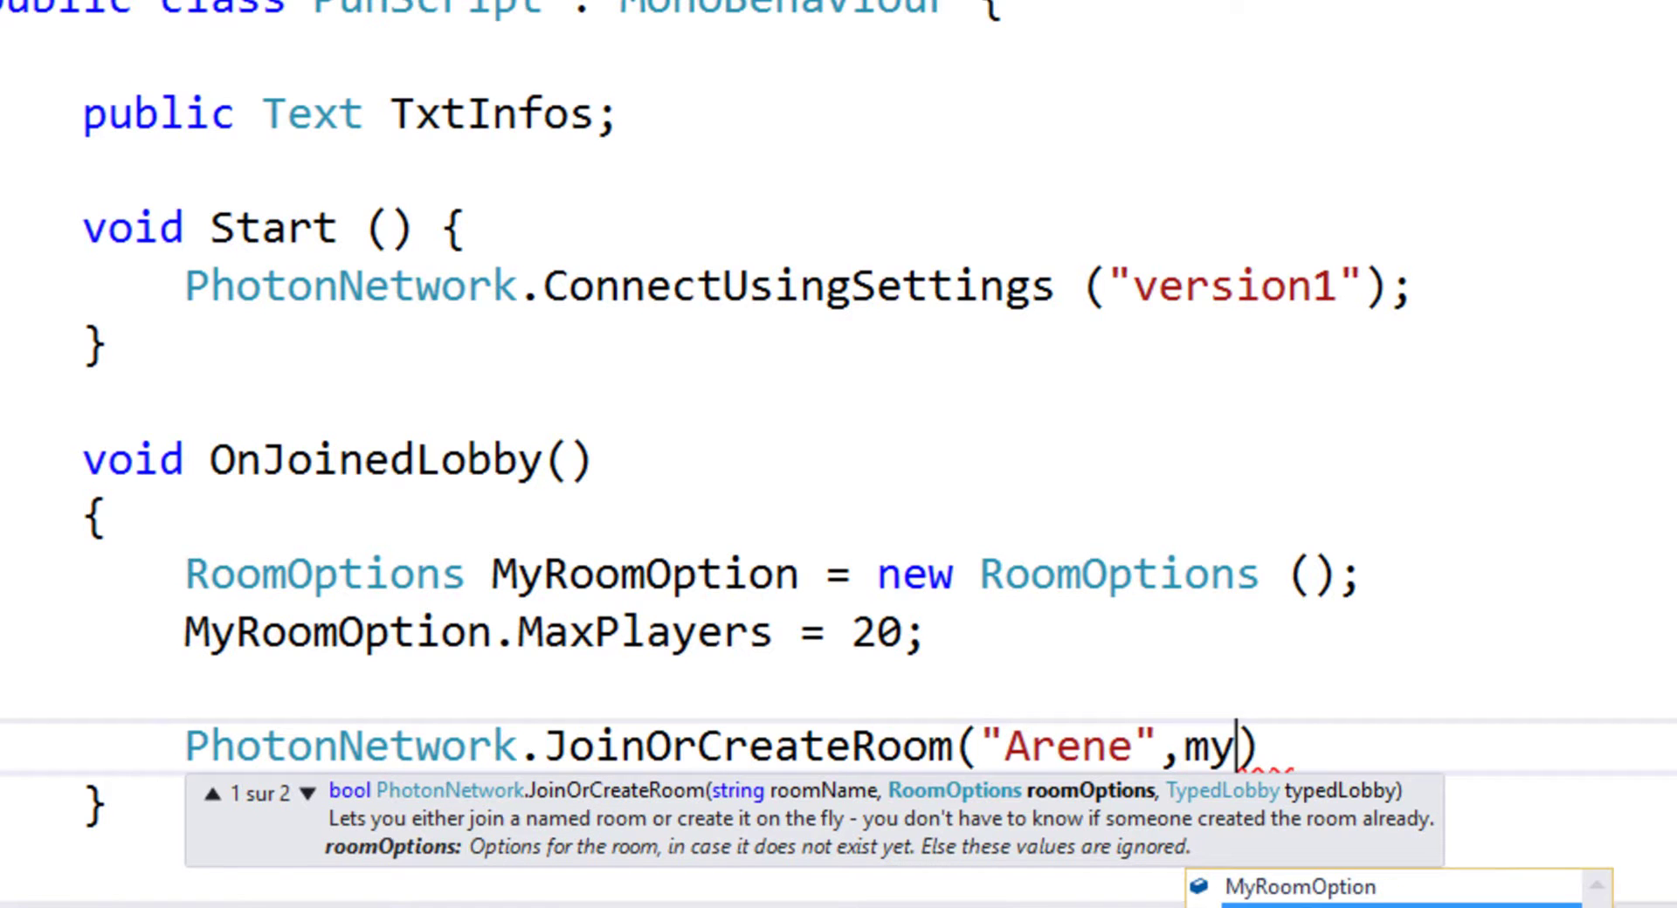
key(Tab)
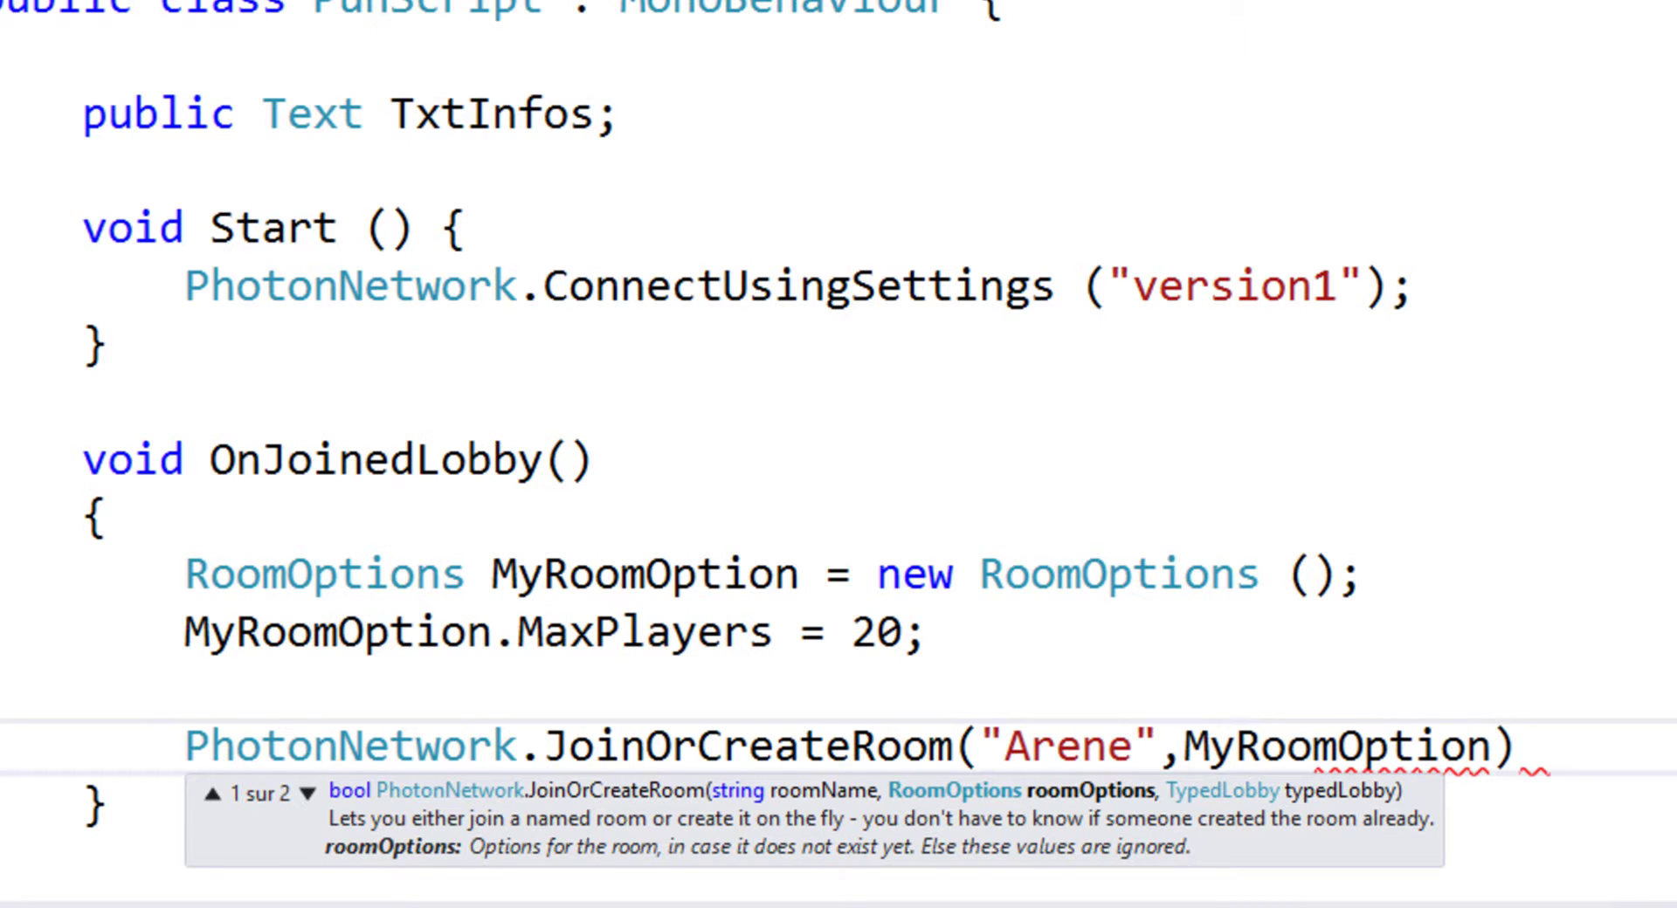
Add TypedLobby.Default as the lobby argument and end the statement with a semicolon
text(,)
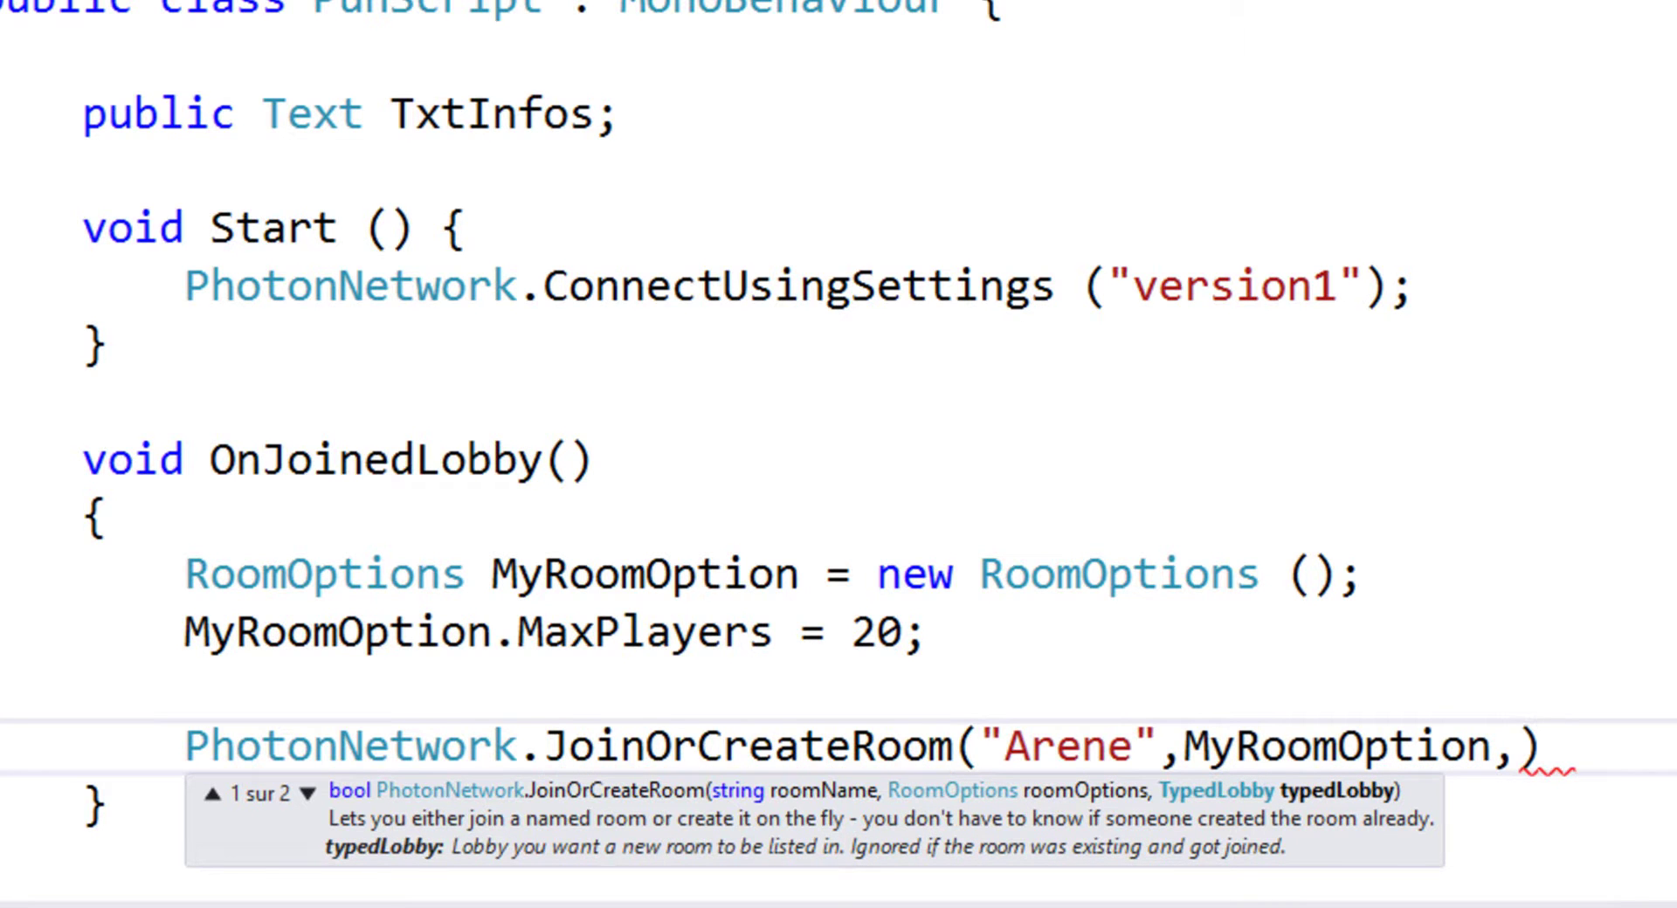
text(T)
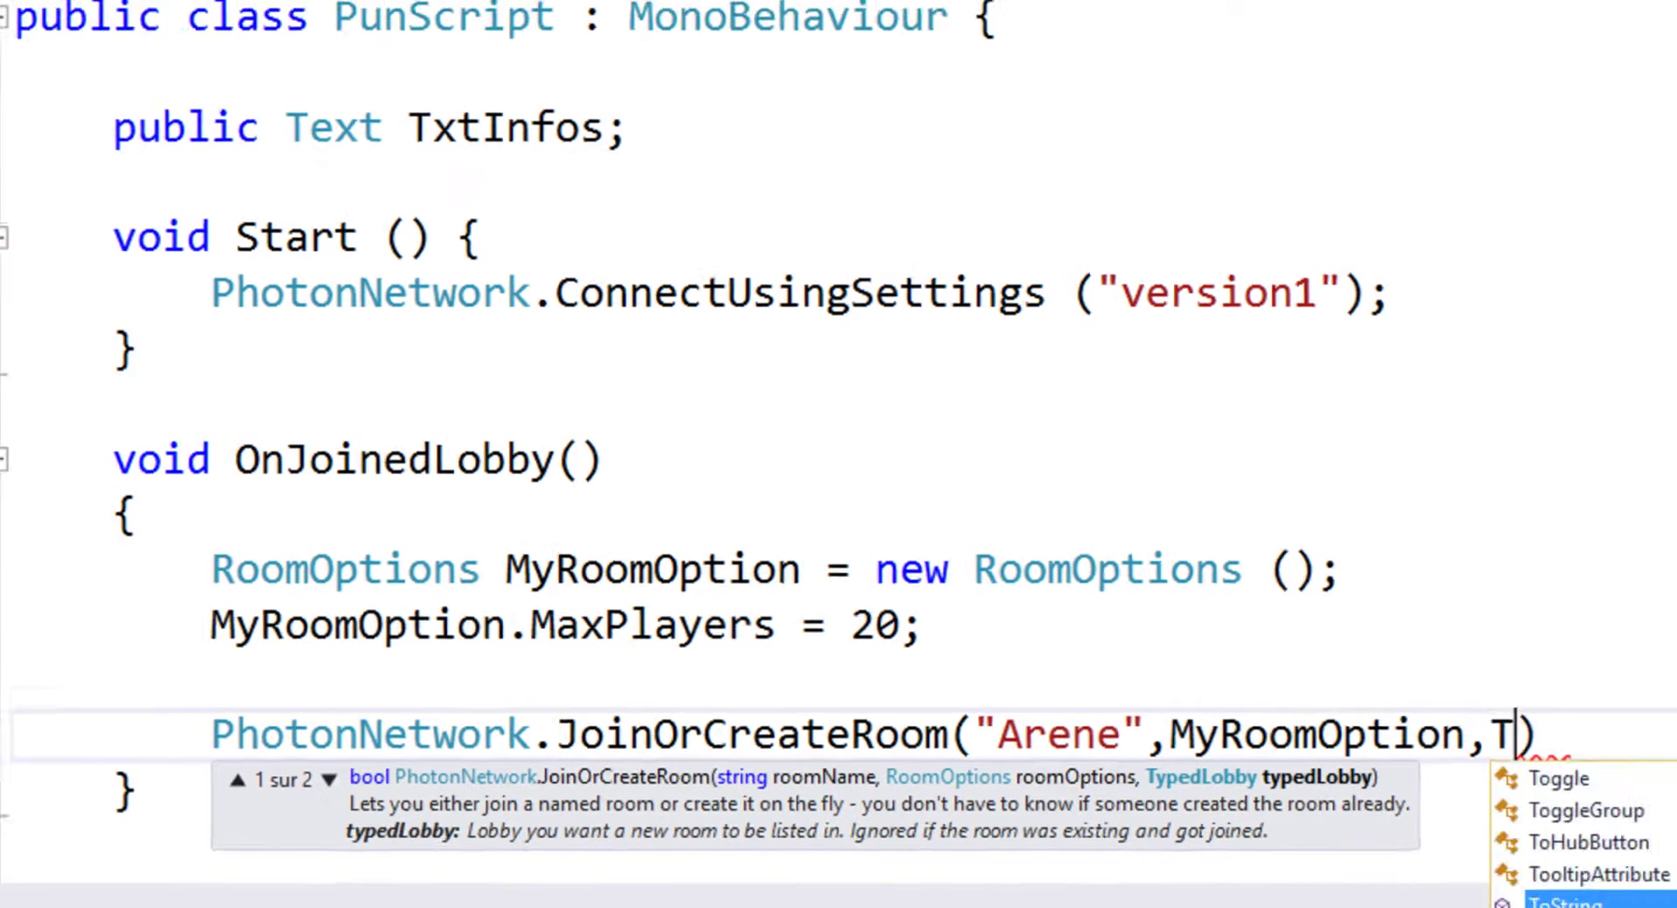
text(yu)
key(BackSpace)
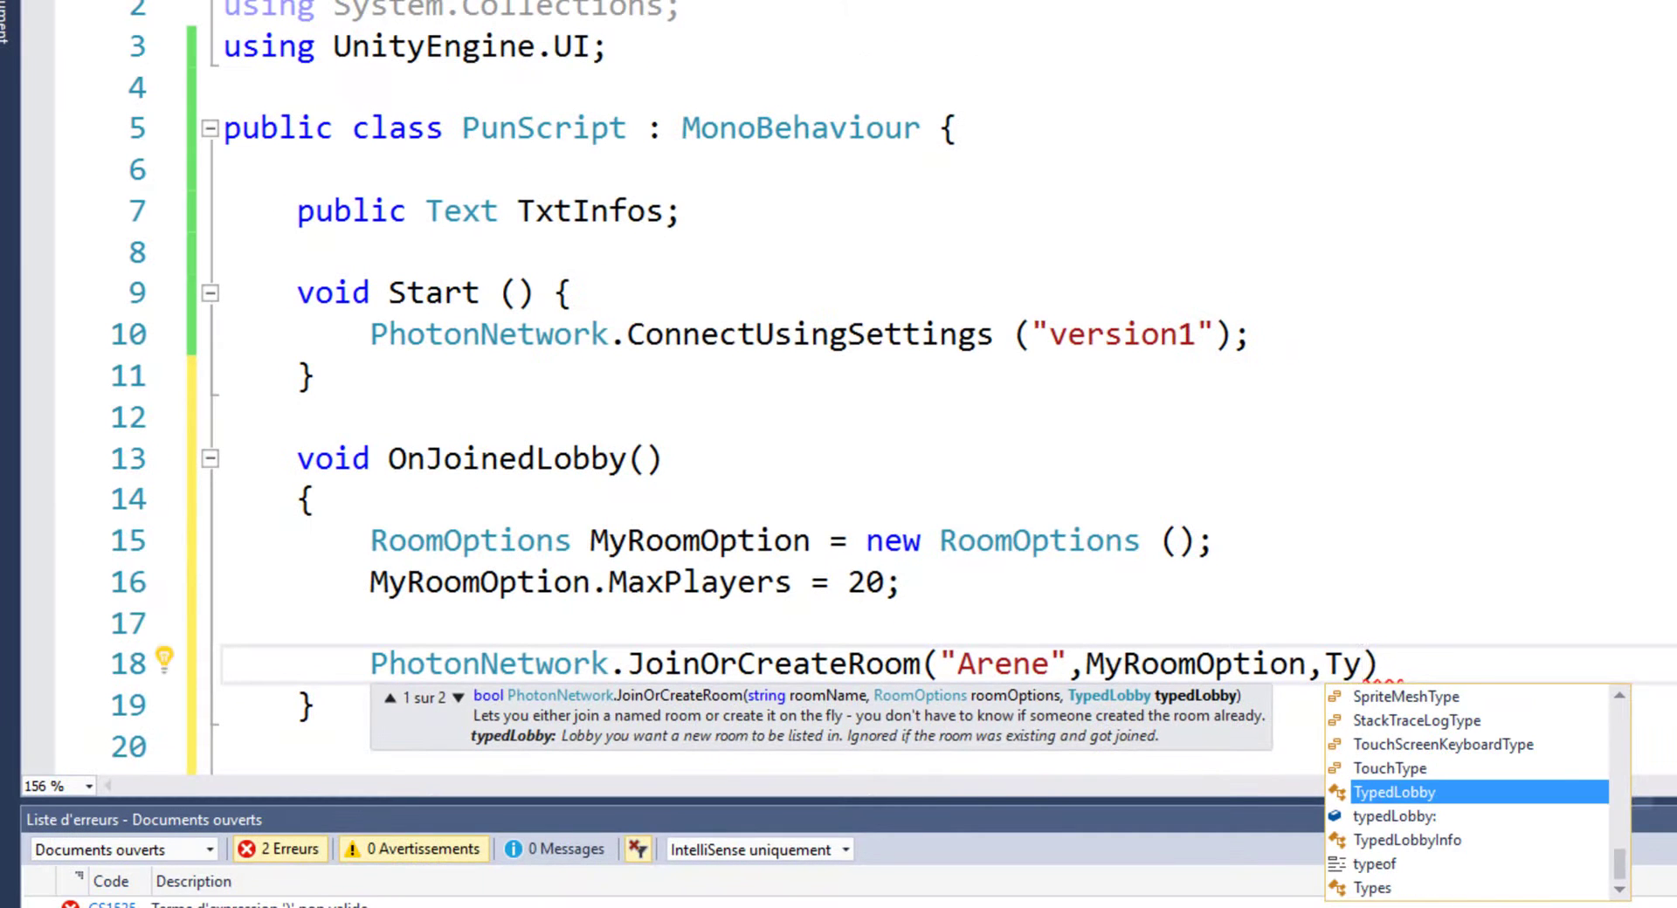
text(ped)
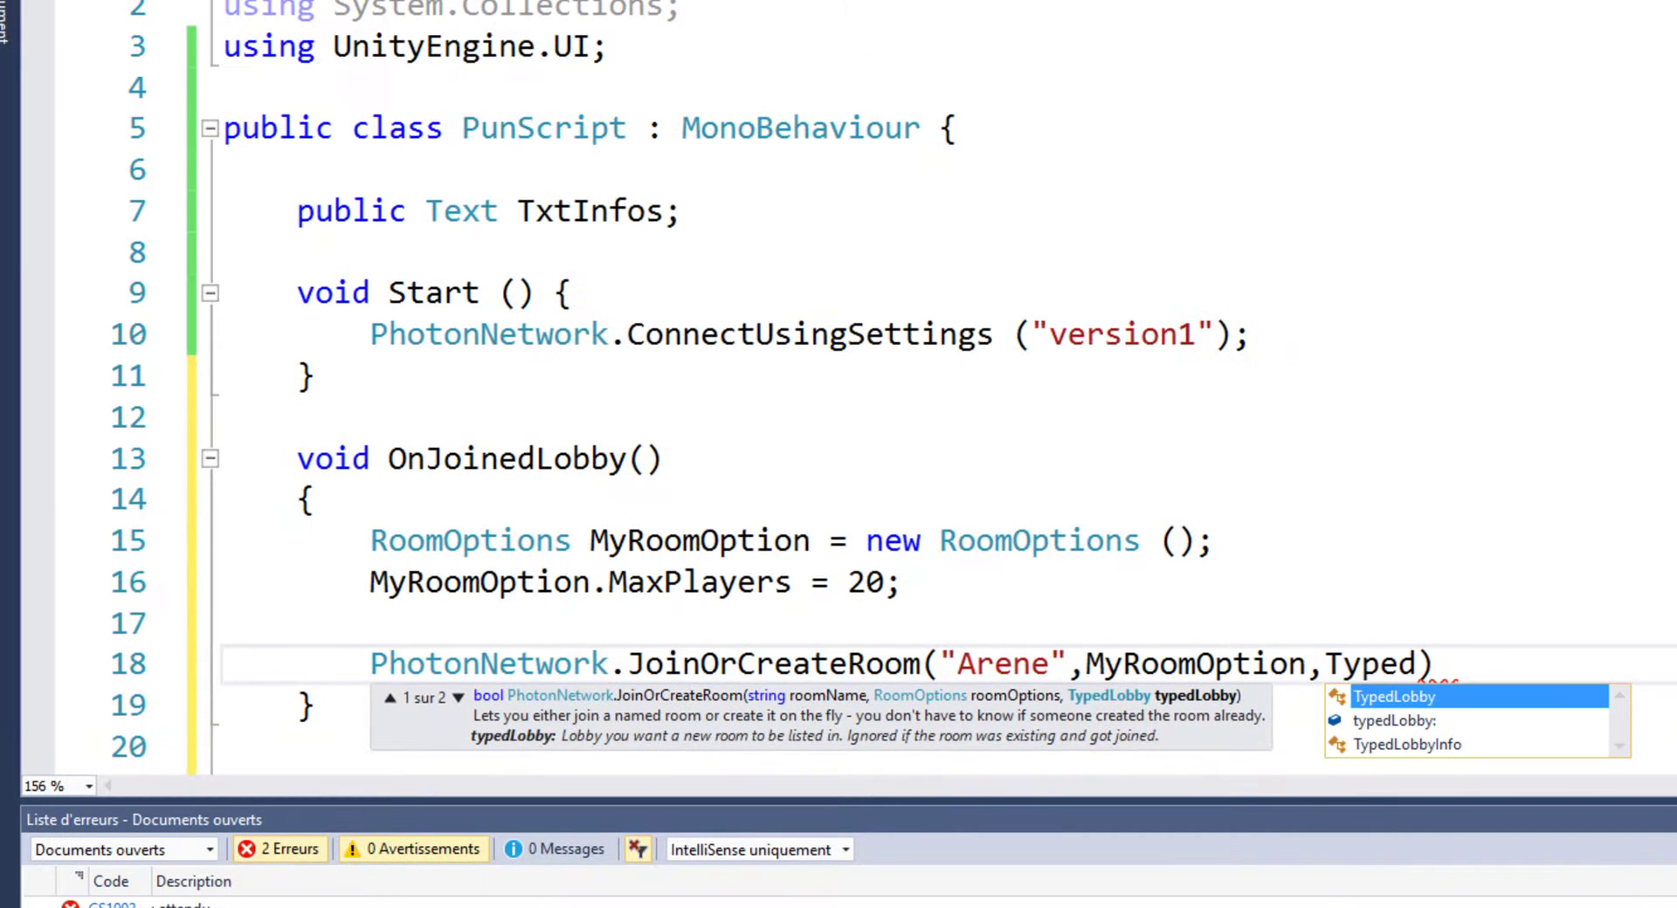
key(Down)
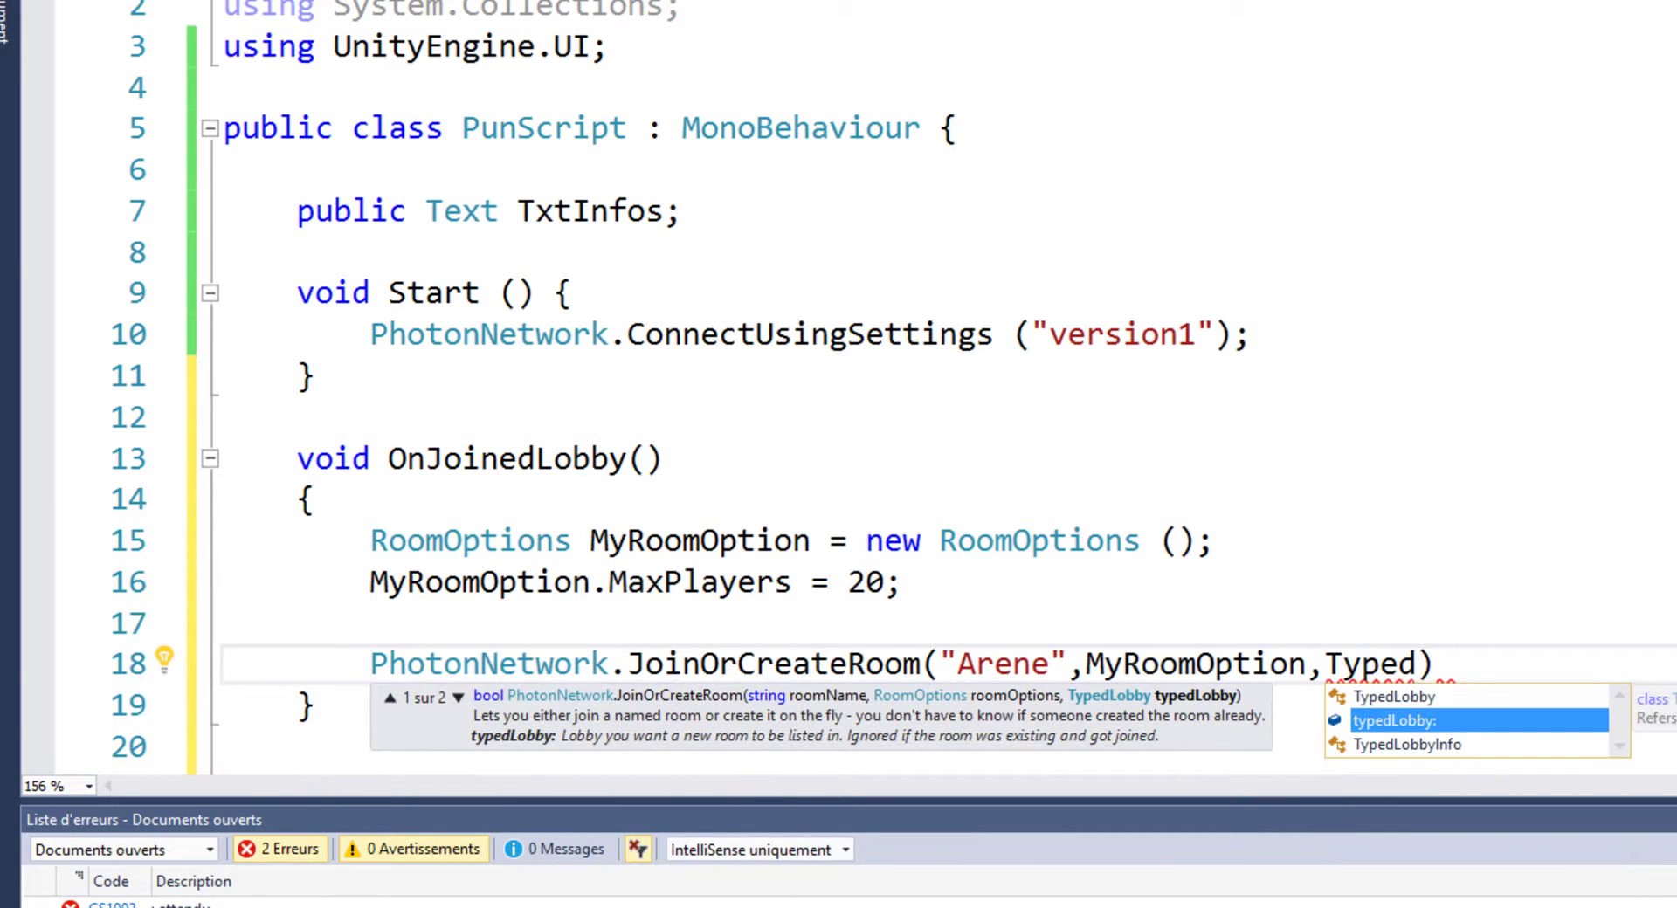
key(Up)
key(Tab)
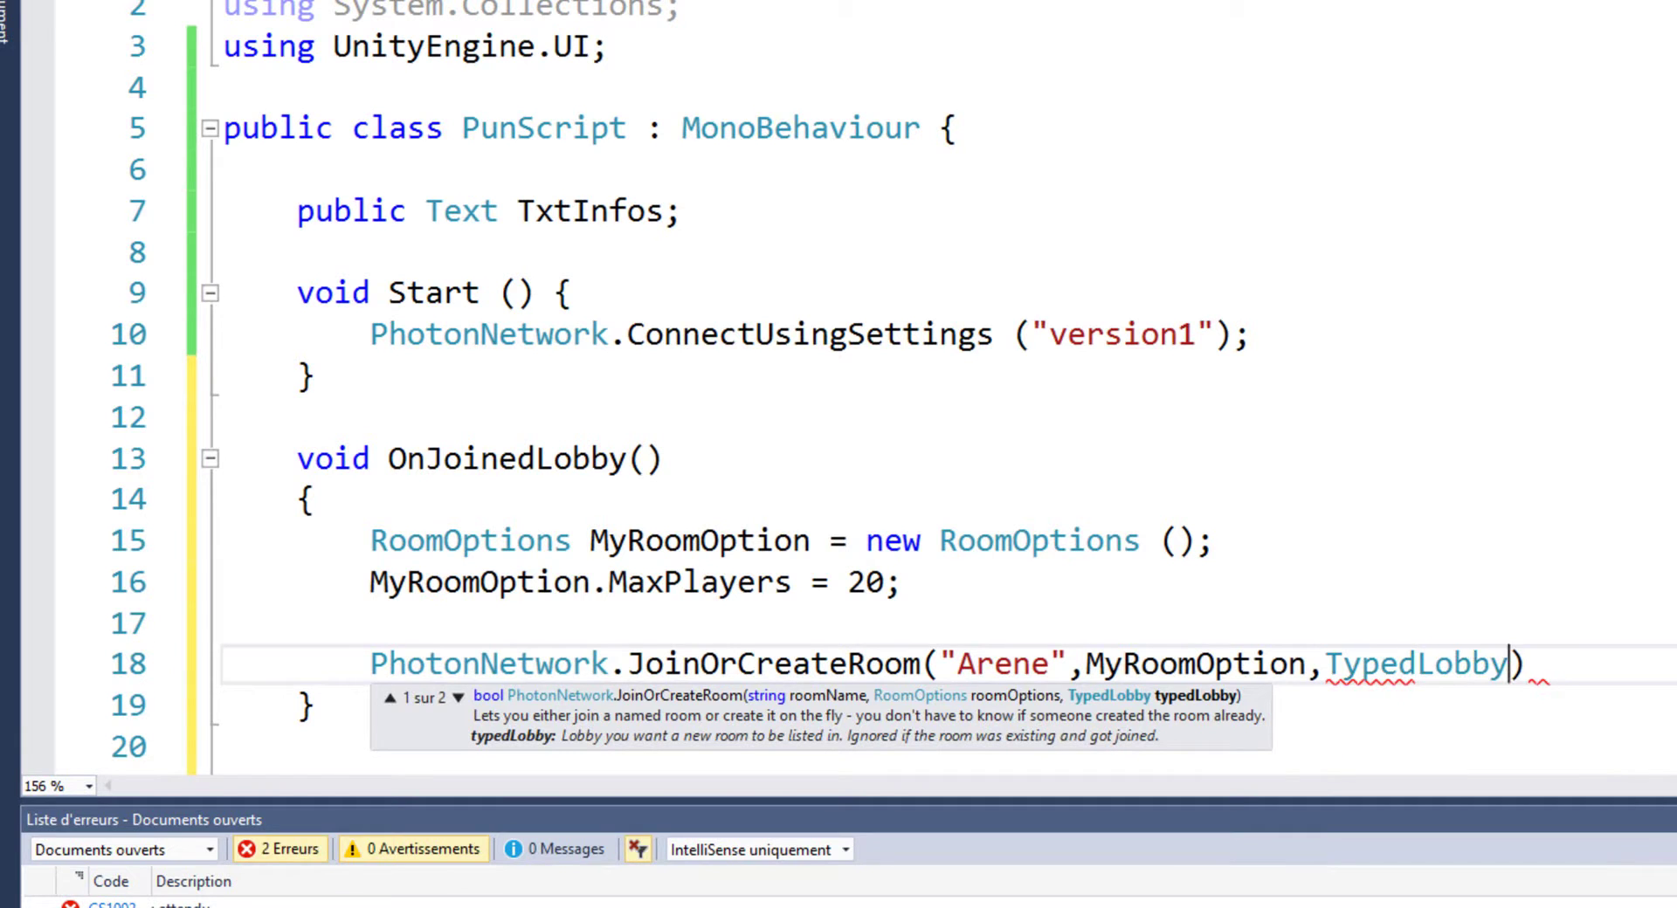
text(.)
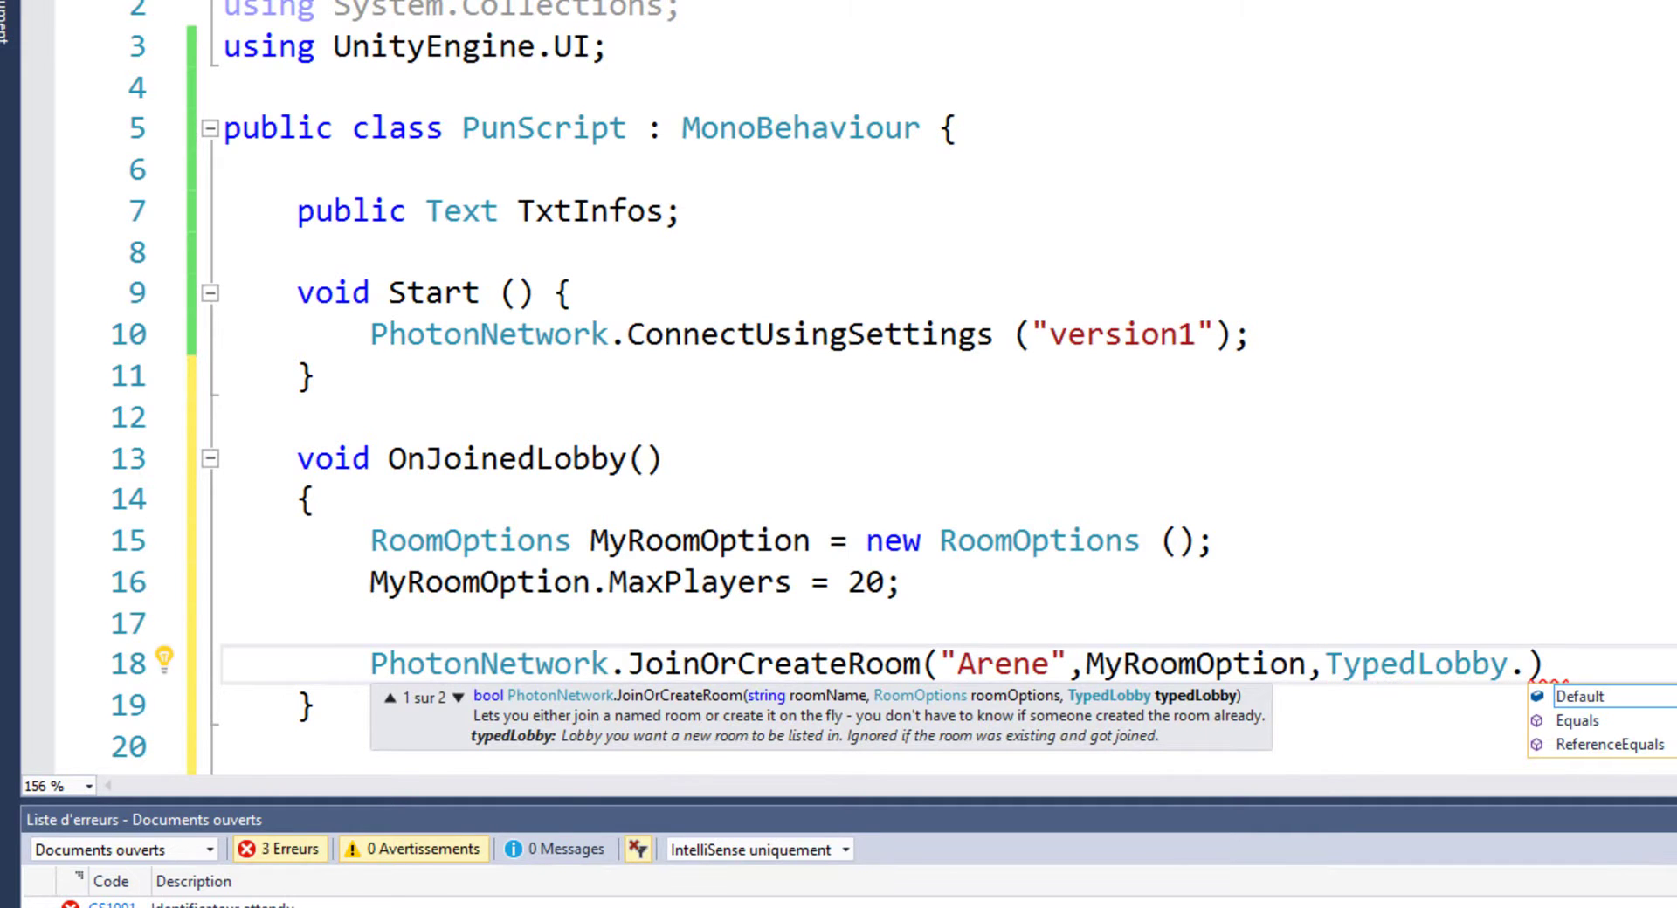
key(Tab)
key(End)
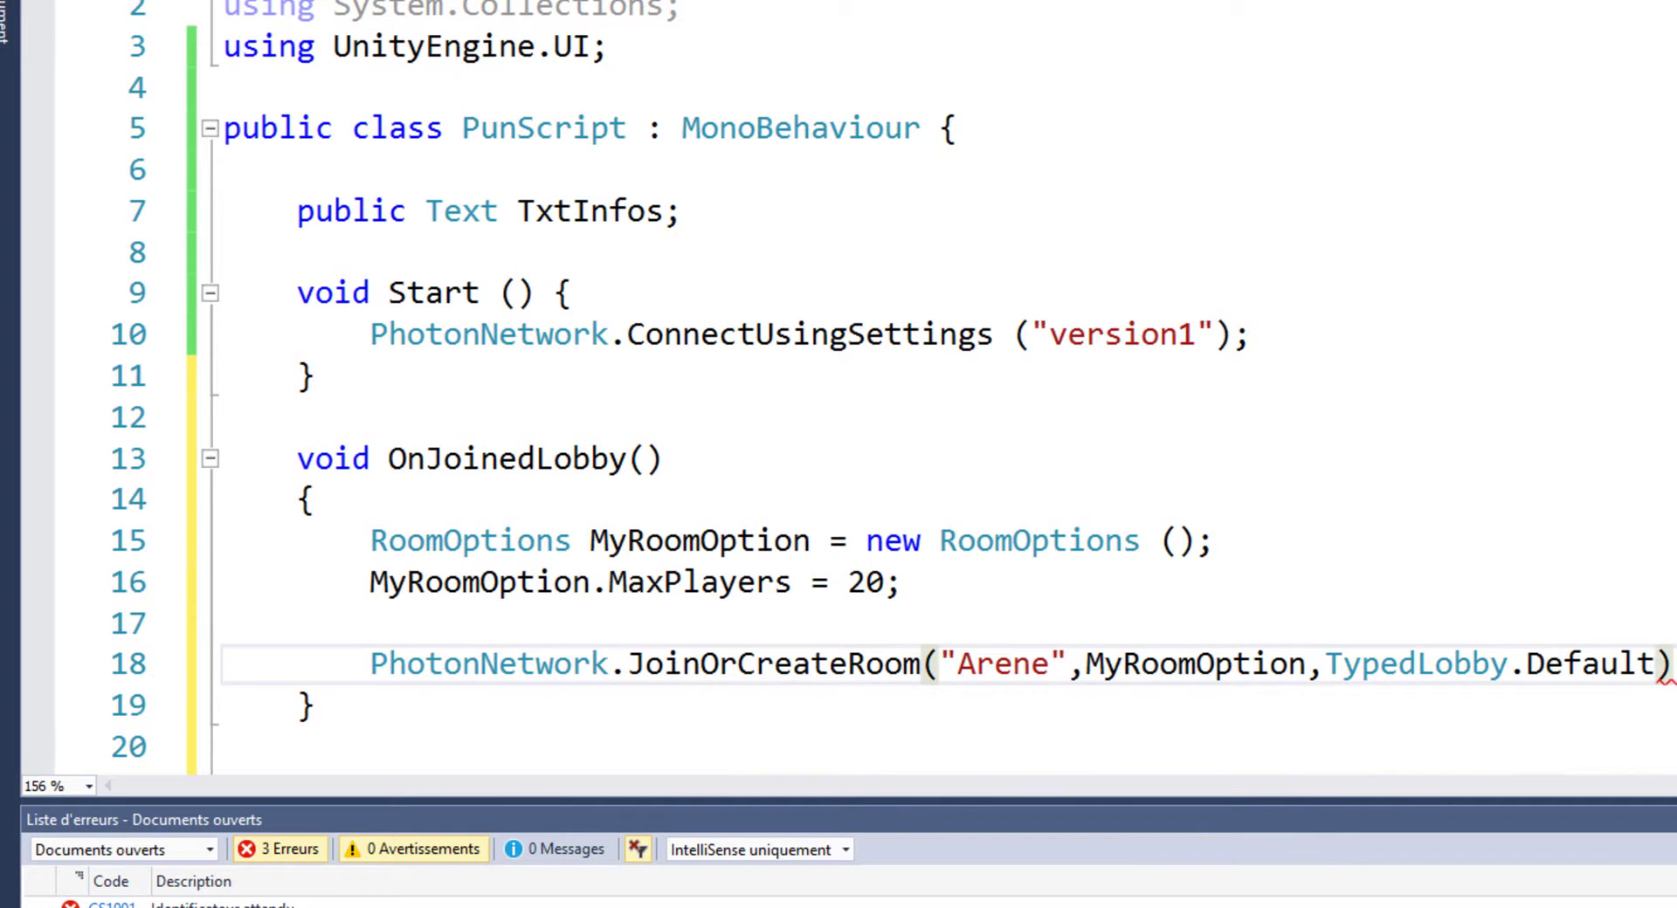
text(;)
click(312, 500)
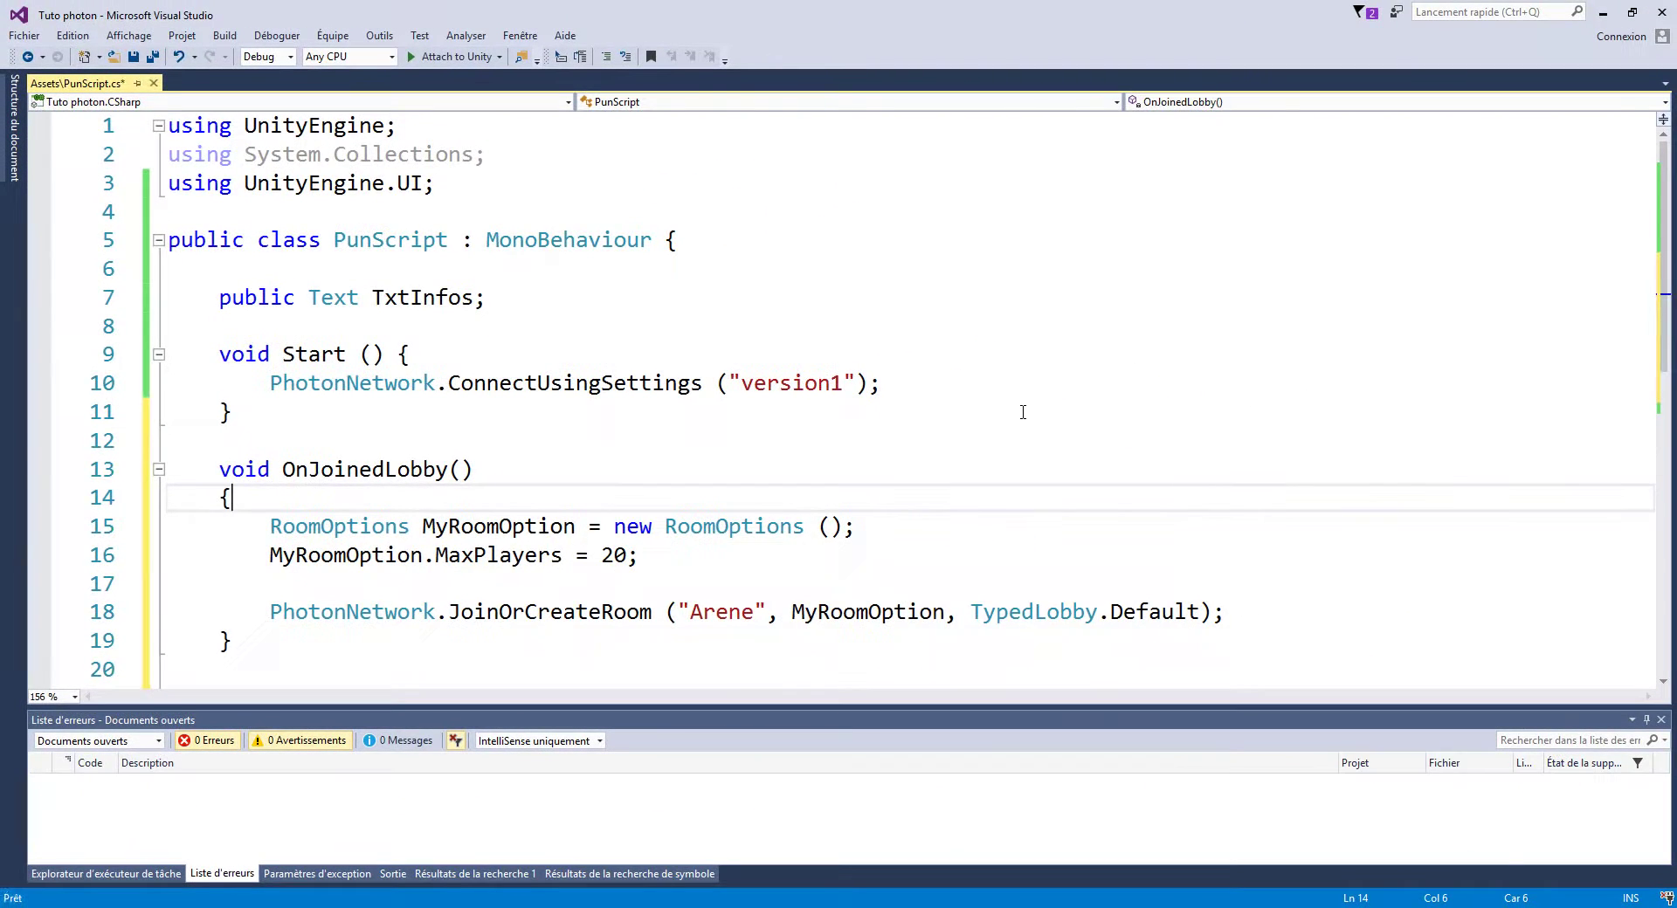
Save PunScript and run the game in Unity to test the connection
key(ctrl+s)
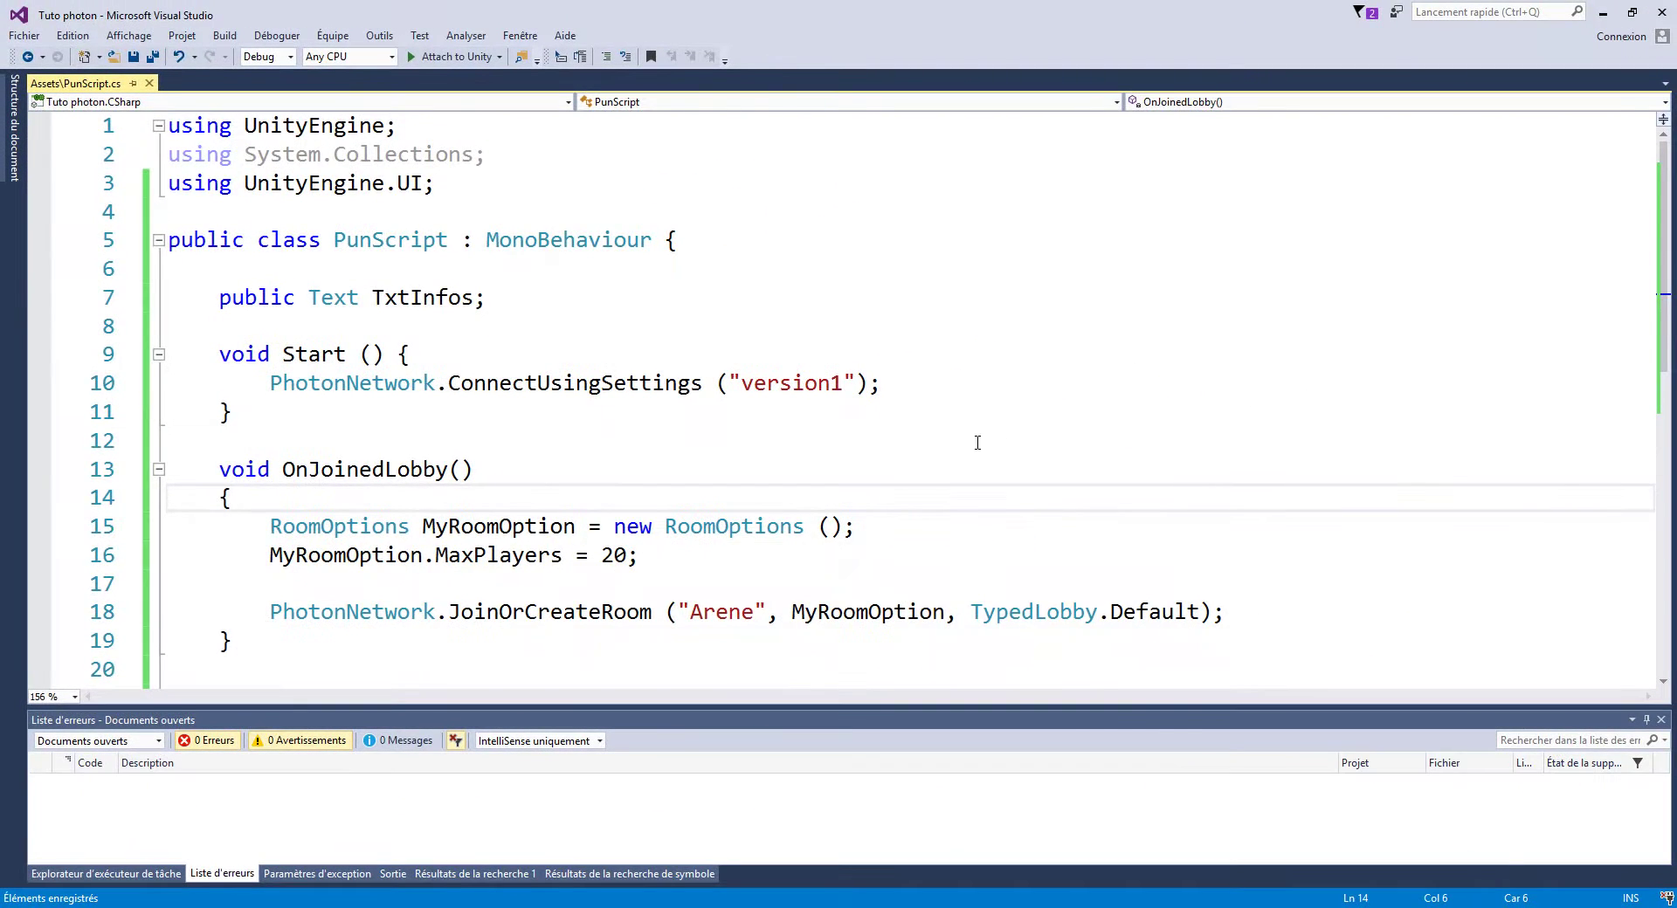
key(alt+Tab)
click(816, 45)
At the top of Update, add if(PhotonNetwork.connectionStateDetailed.ToString() != "Joined") with an empty block
scroll(445, 568, down, 3)
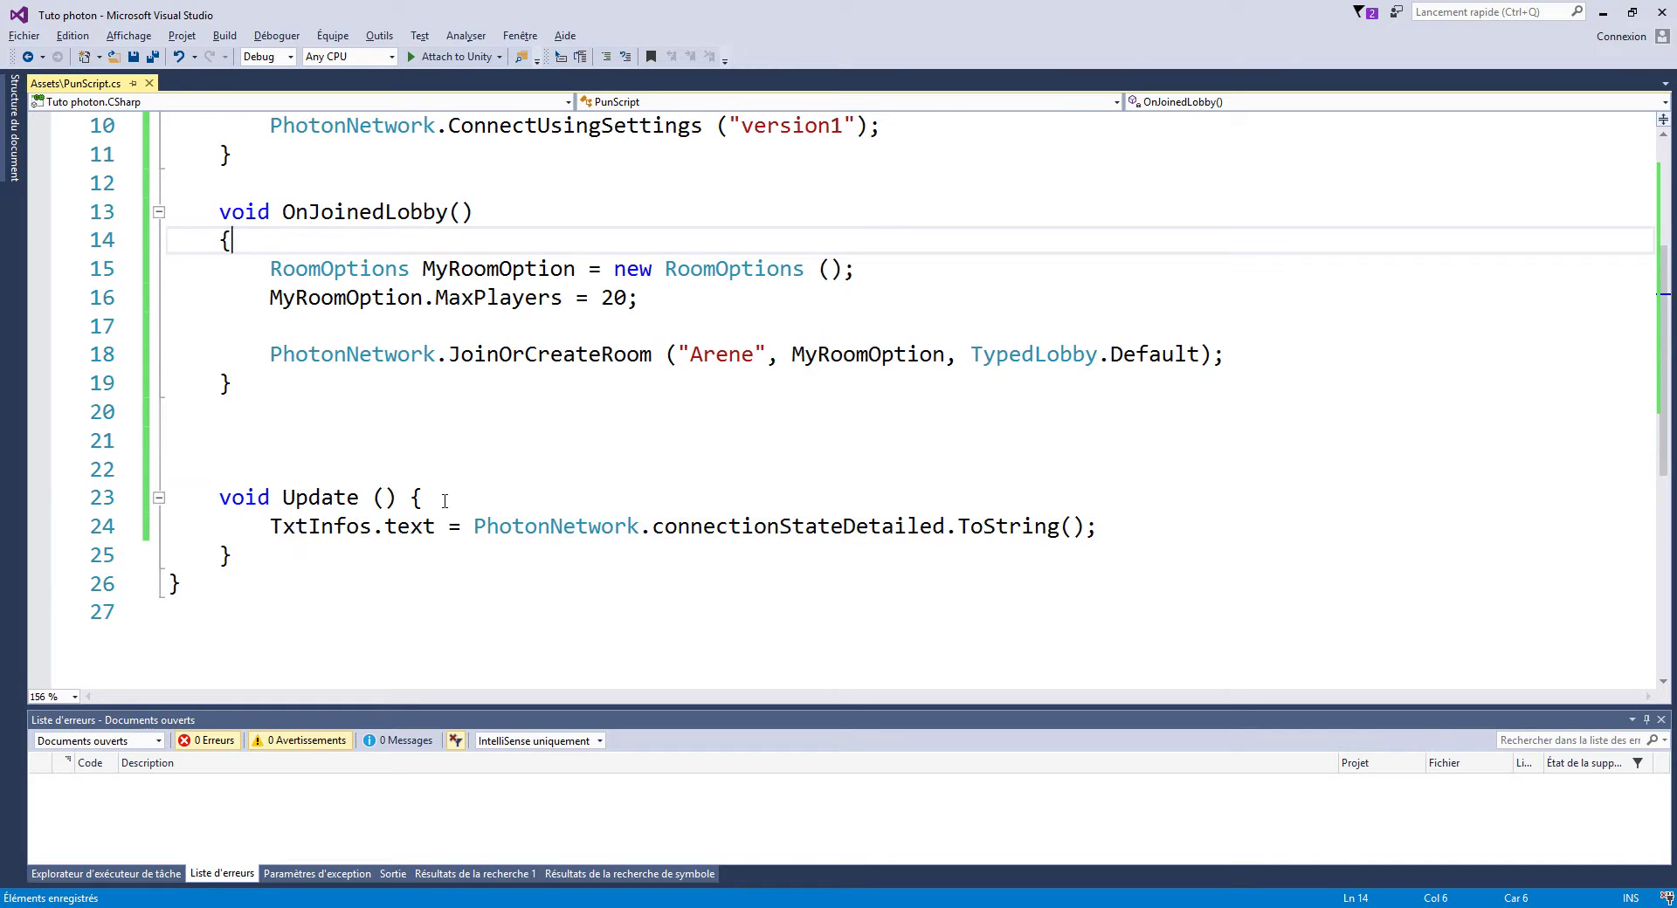
click(446, 500)
key(Return)
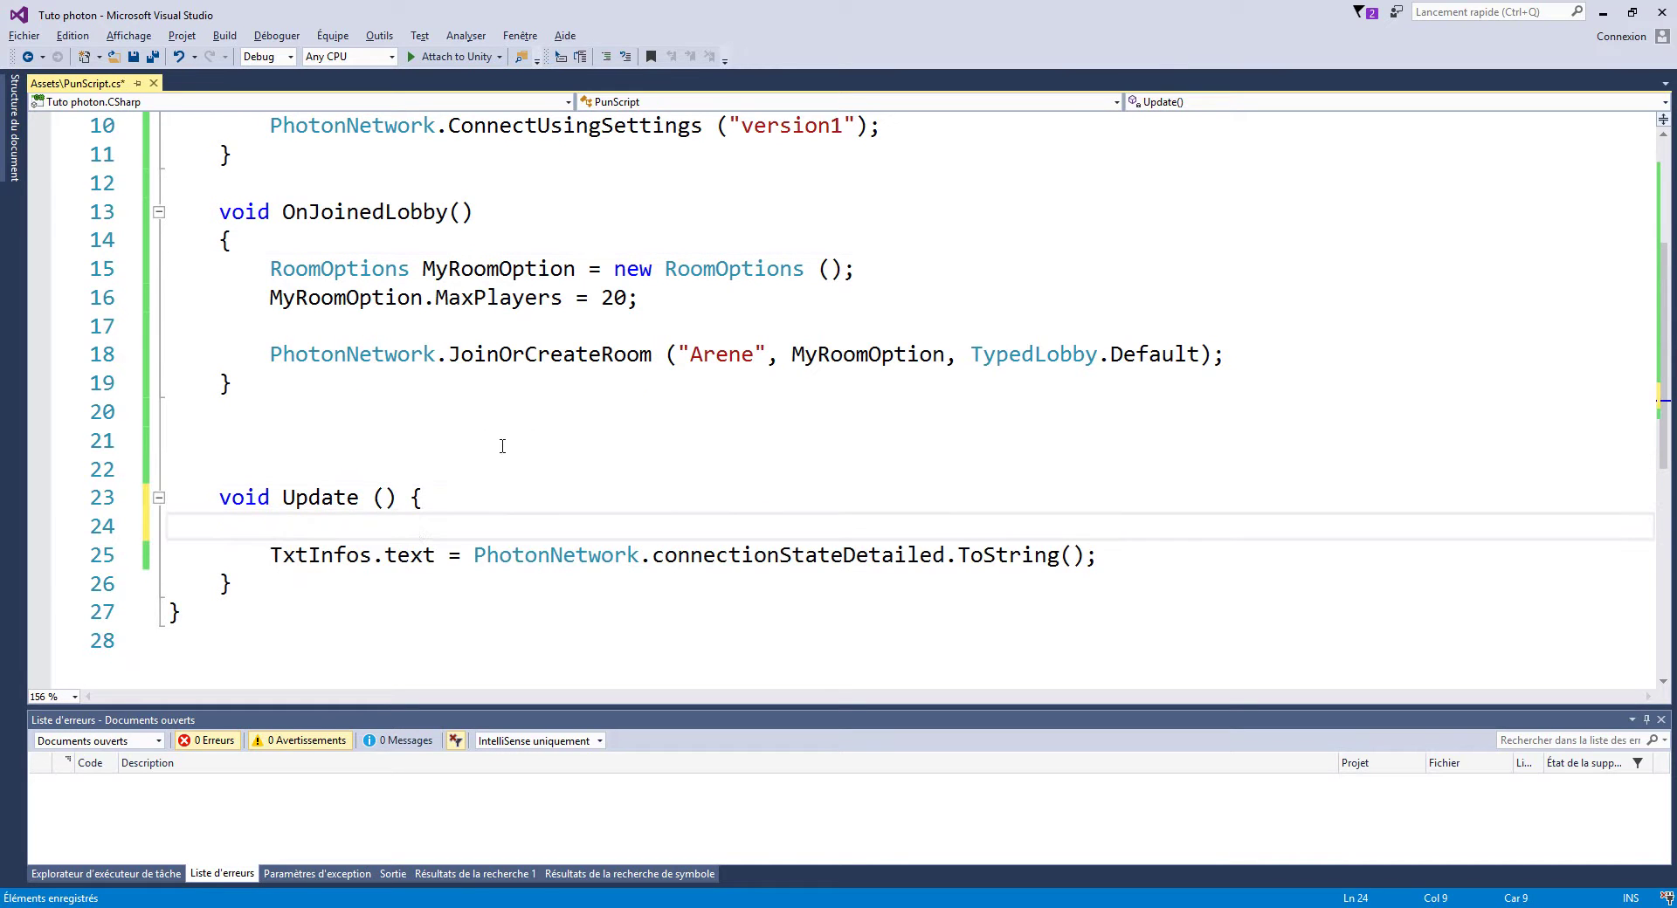
text(if()
text(photo)
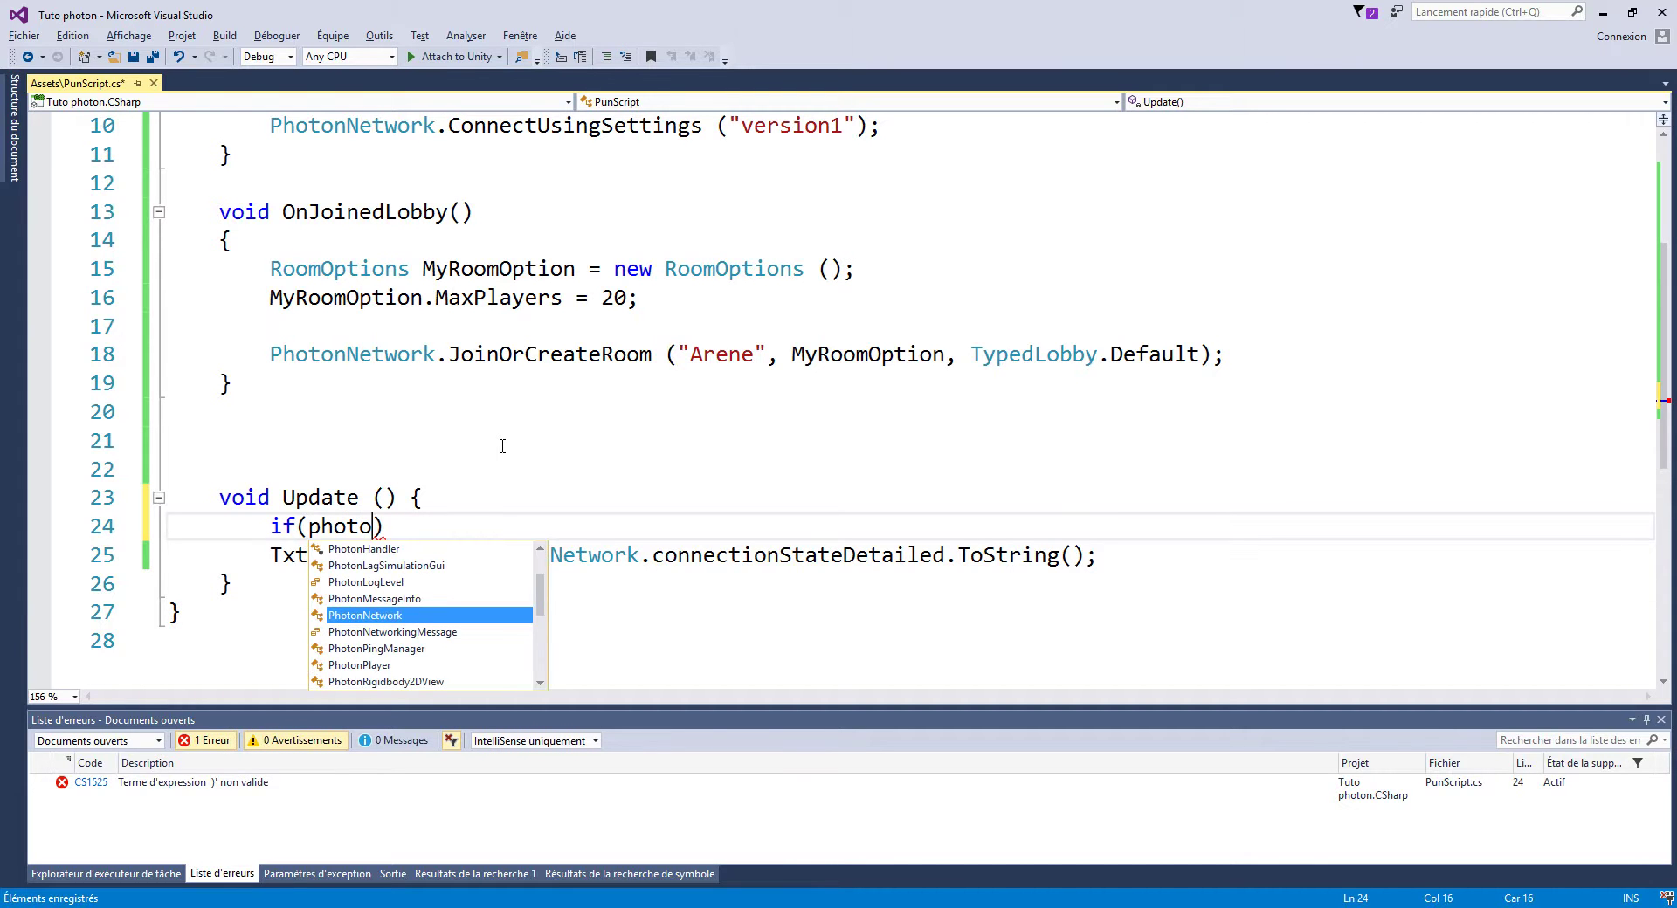
key(Tab)
text(.)
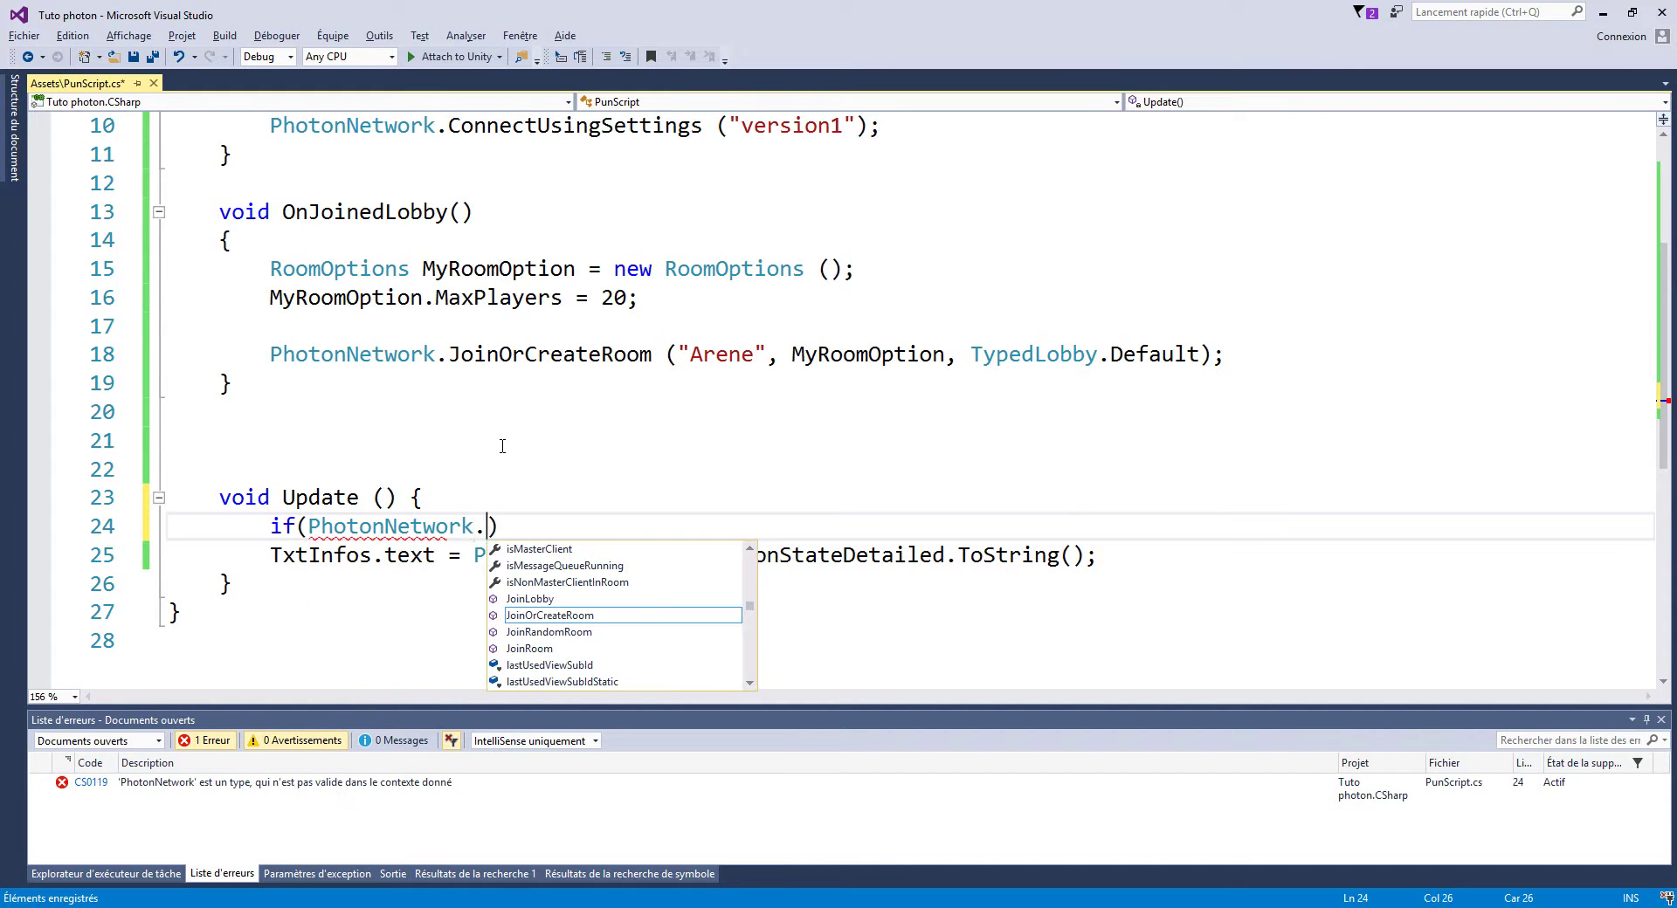
text(co)
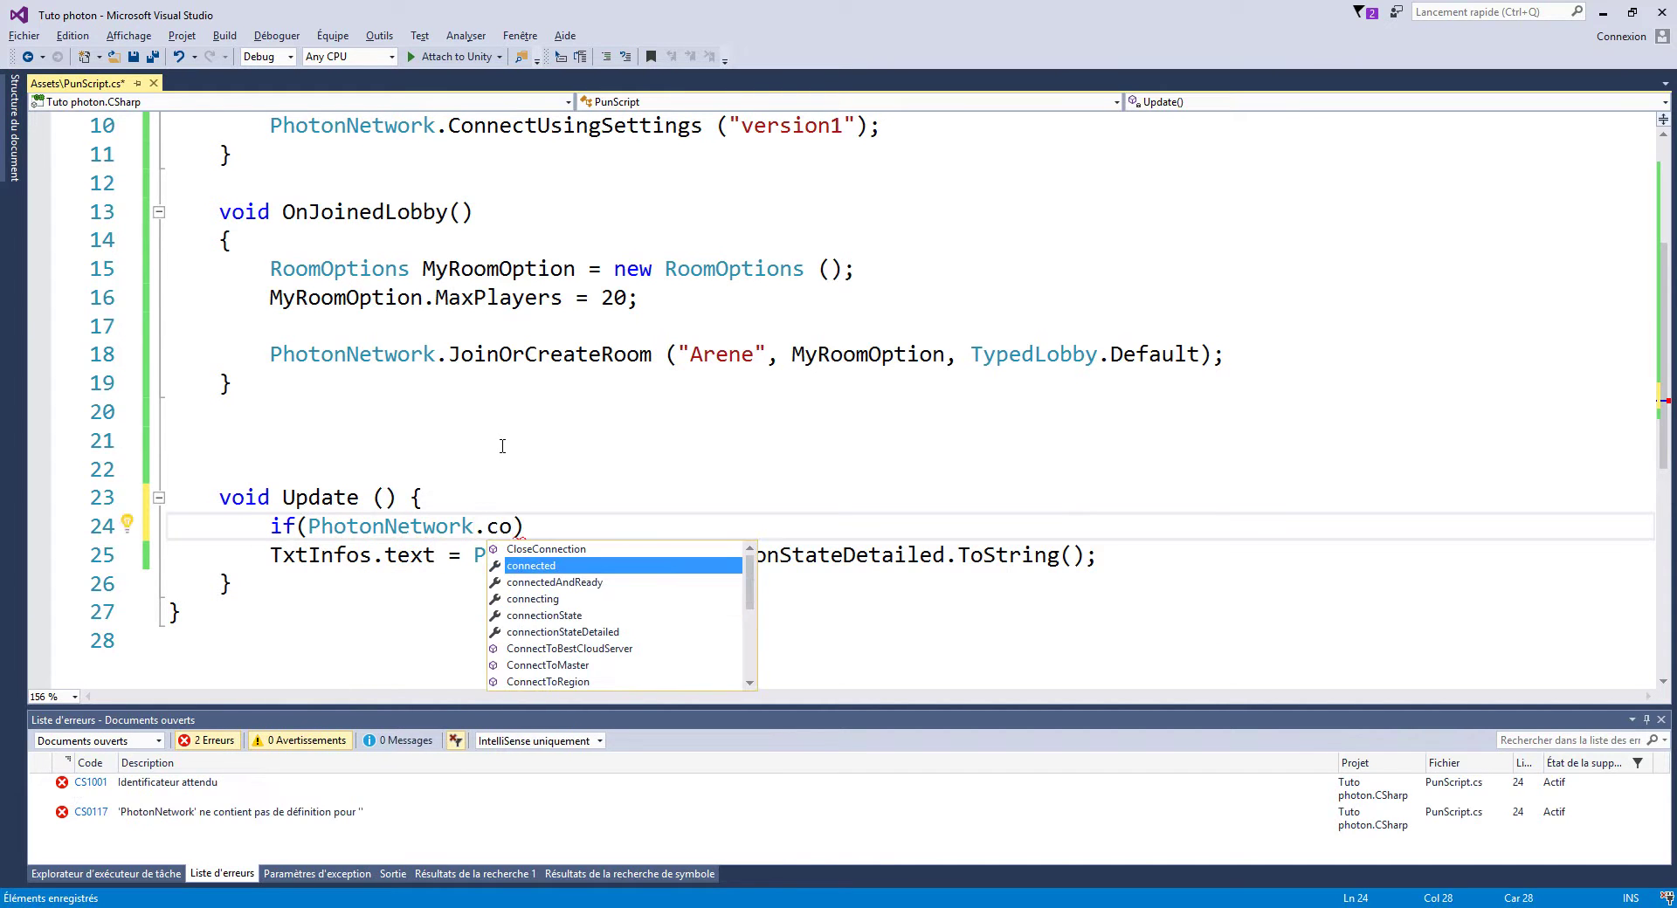
key(Down)
key(Down)
key(Down)
key(Down)
key(Tab)
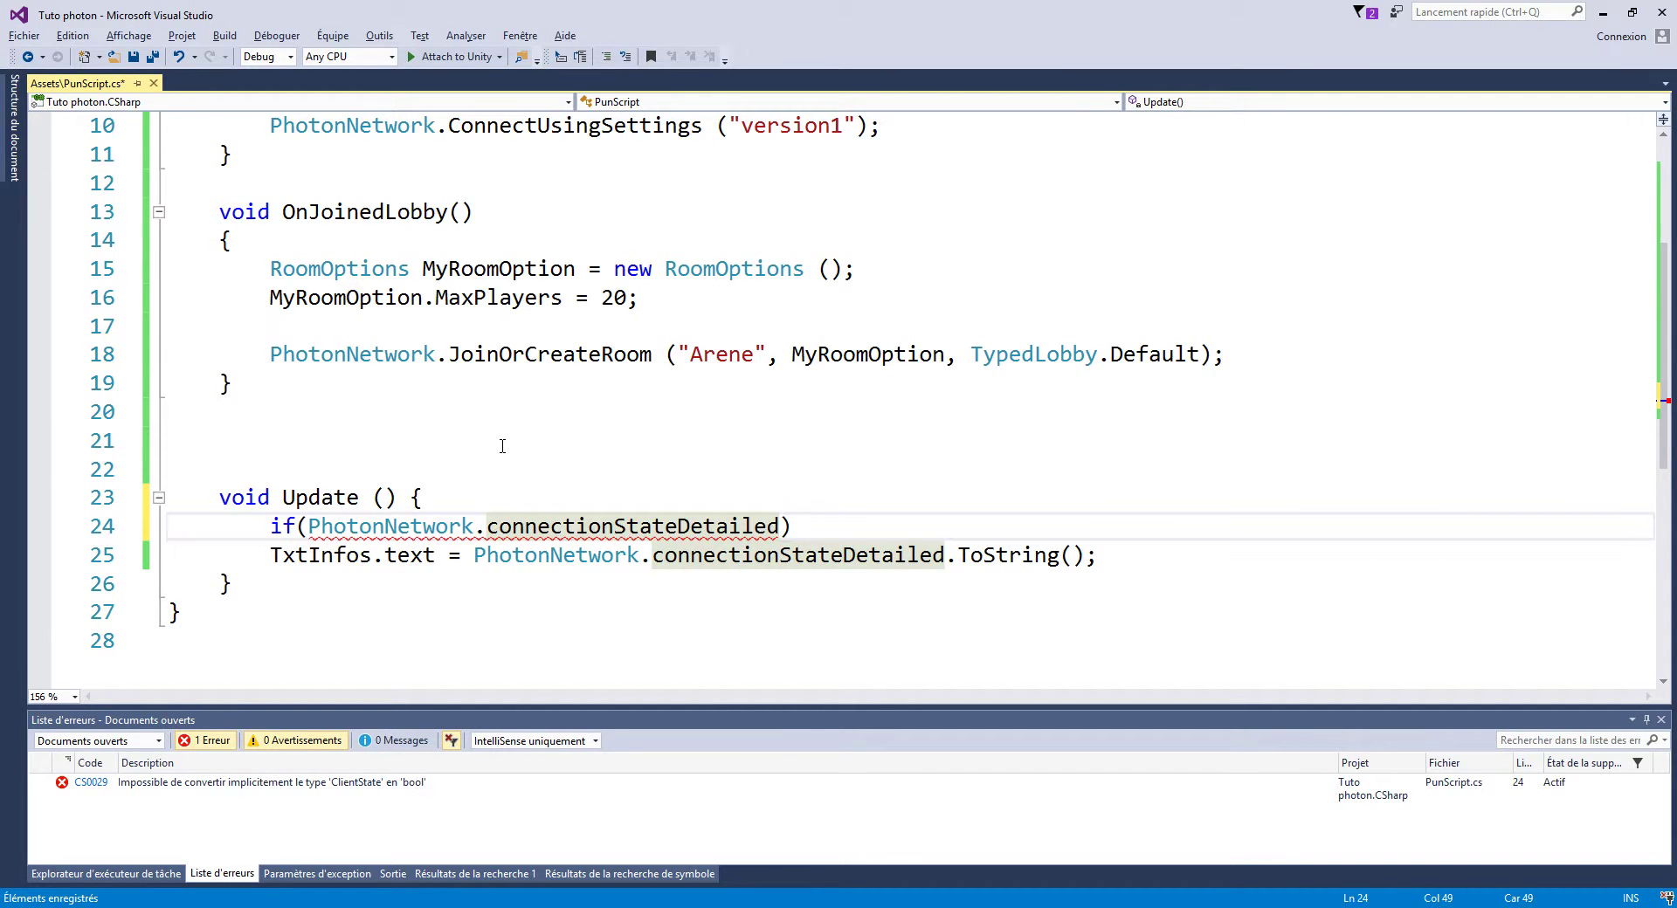
text(.to)
key(Tab)
text(() !="Joined)
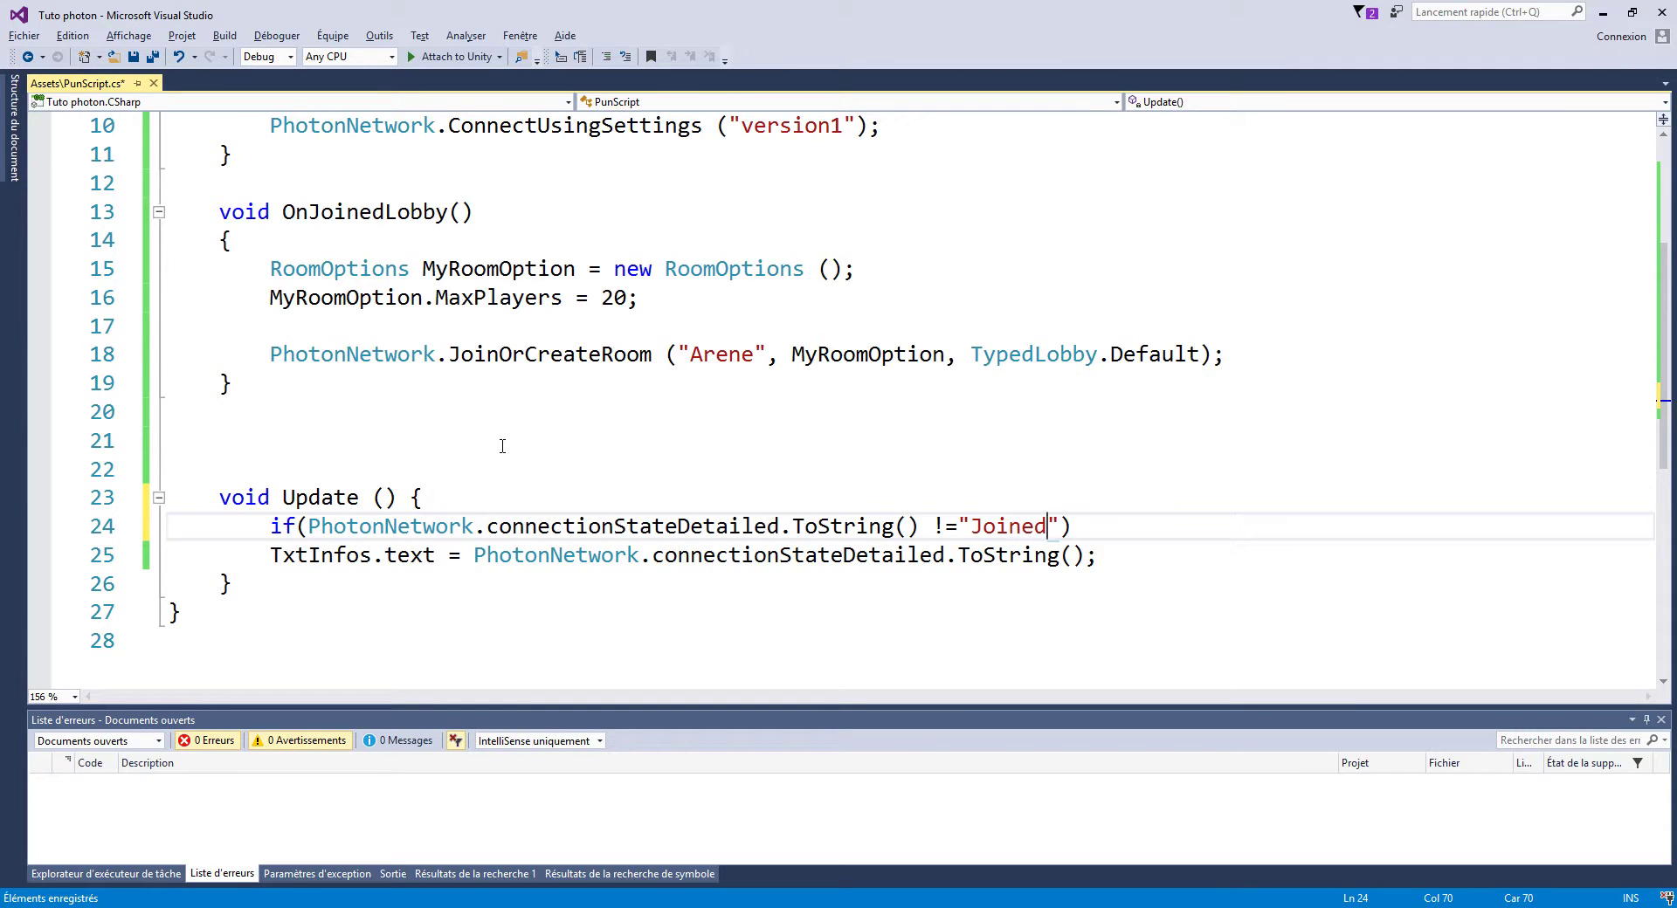
key(End)
key(Return)
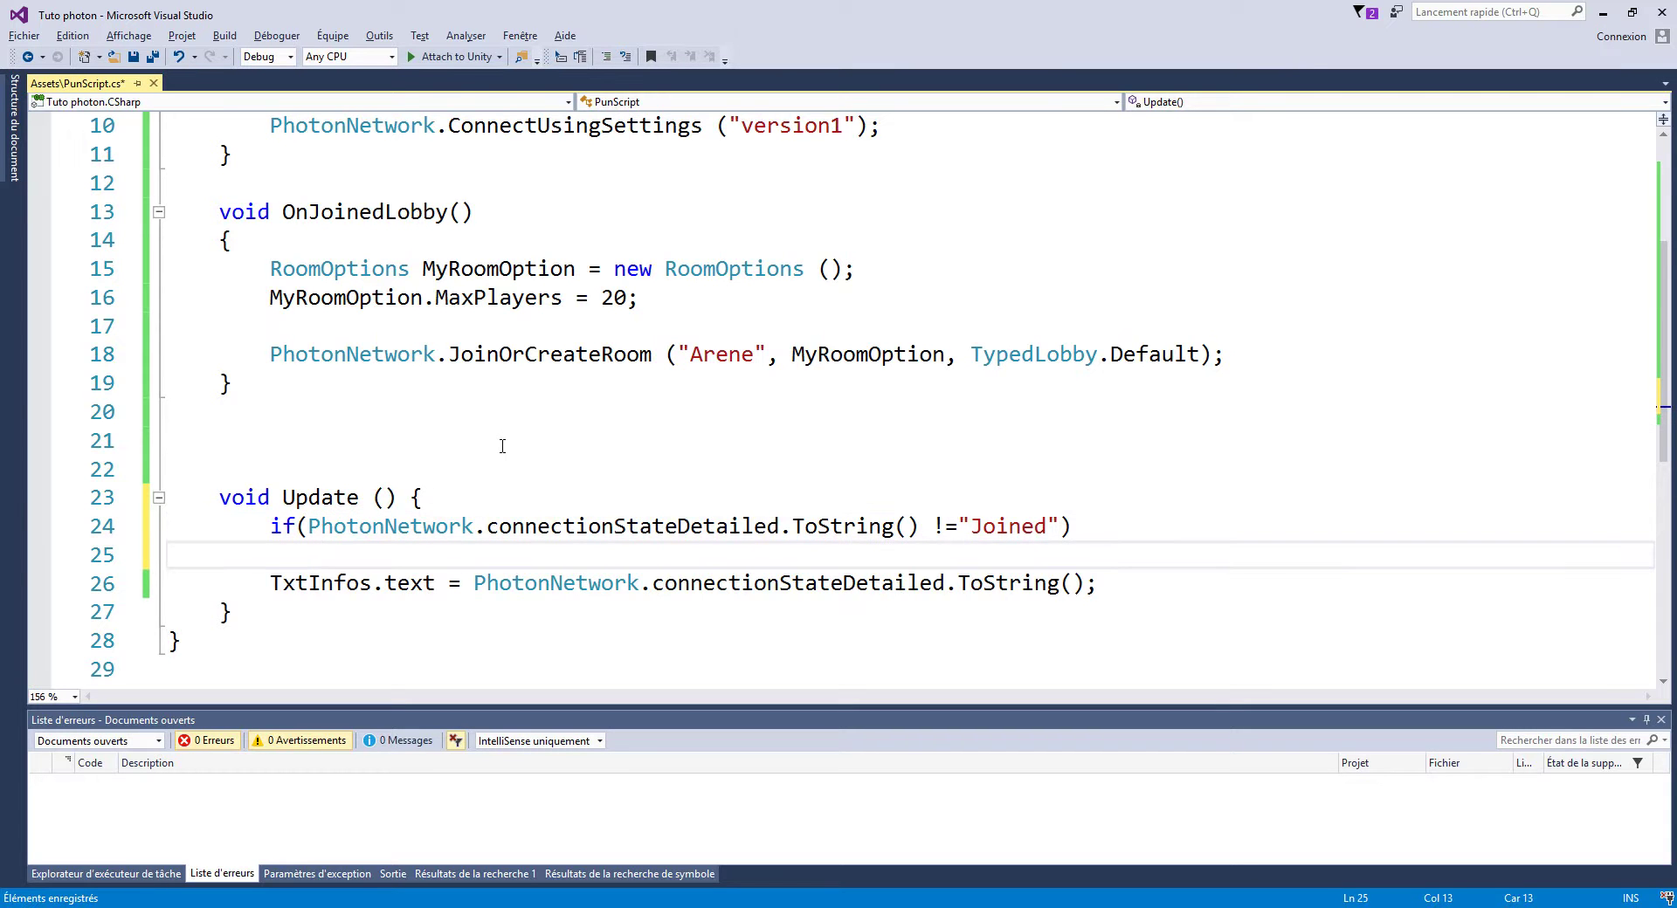
text({)
key(Return)
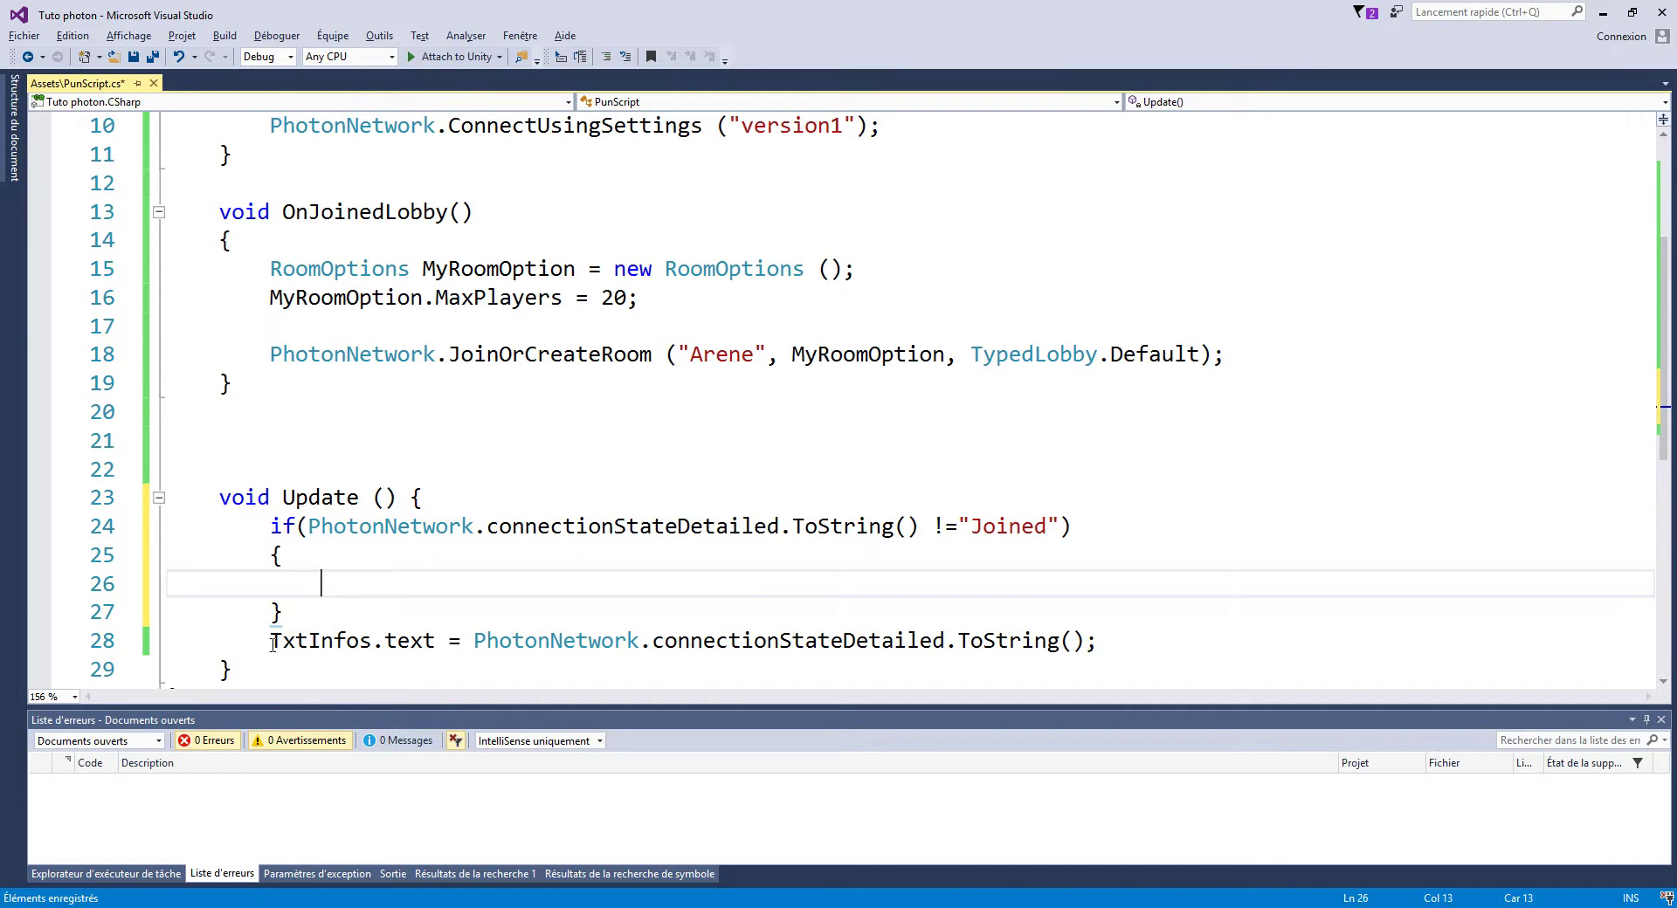
Move the TxtInfos assignment line inside the new if block
drag(273, 644, 1151, 638)
key(ctrl+c)
click(419, 559)
click(322, 582)
key(ctrl+v)
drag(258, 651, 1103, 646)
key(Delete)
click(378, 616)
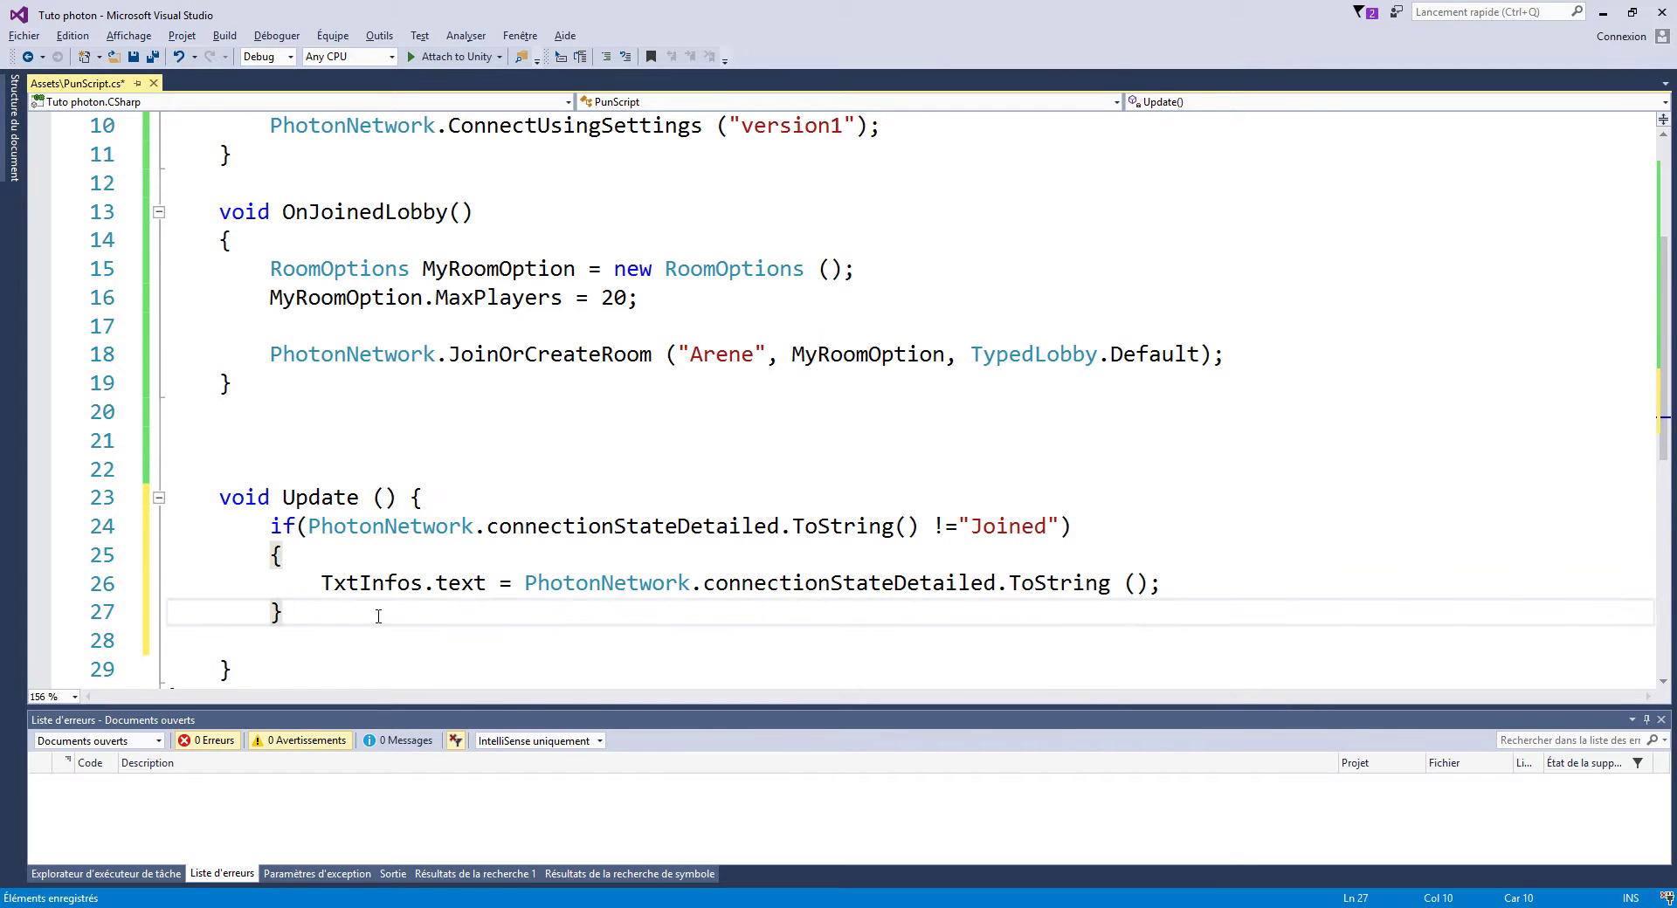
In the else block, set TxtInfos.text to "Connected to the room:" + PhotonNetwork.room.name
text(else {)
key(Return)
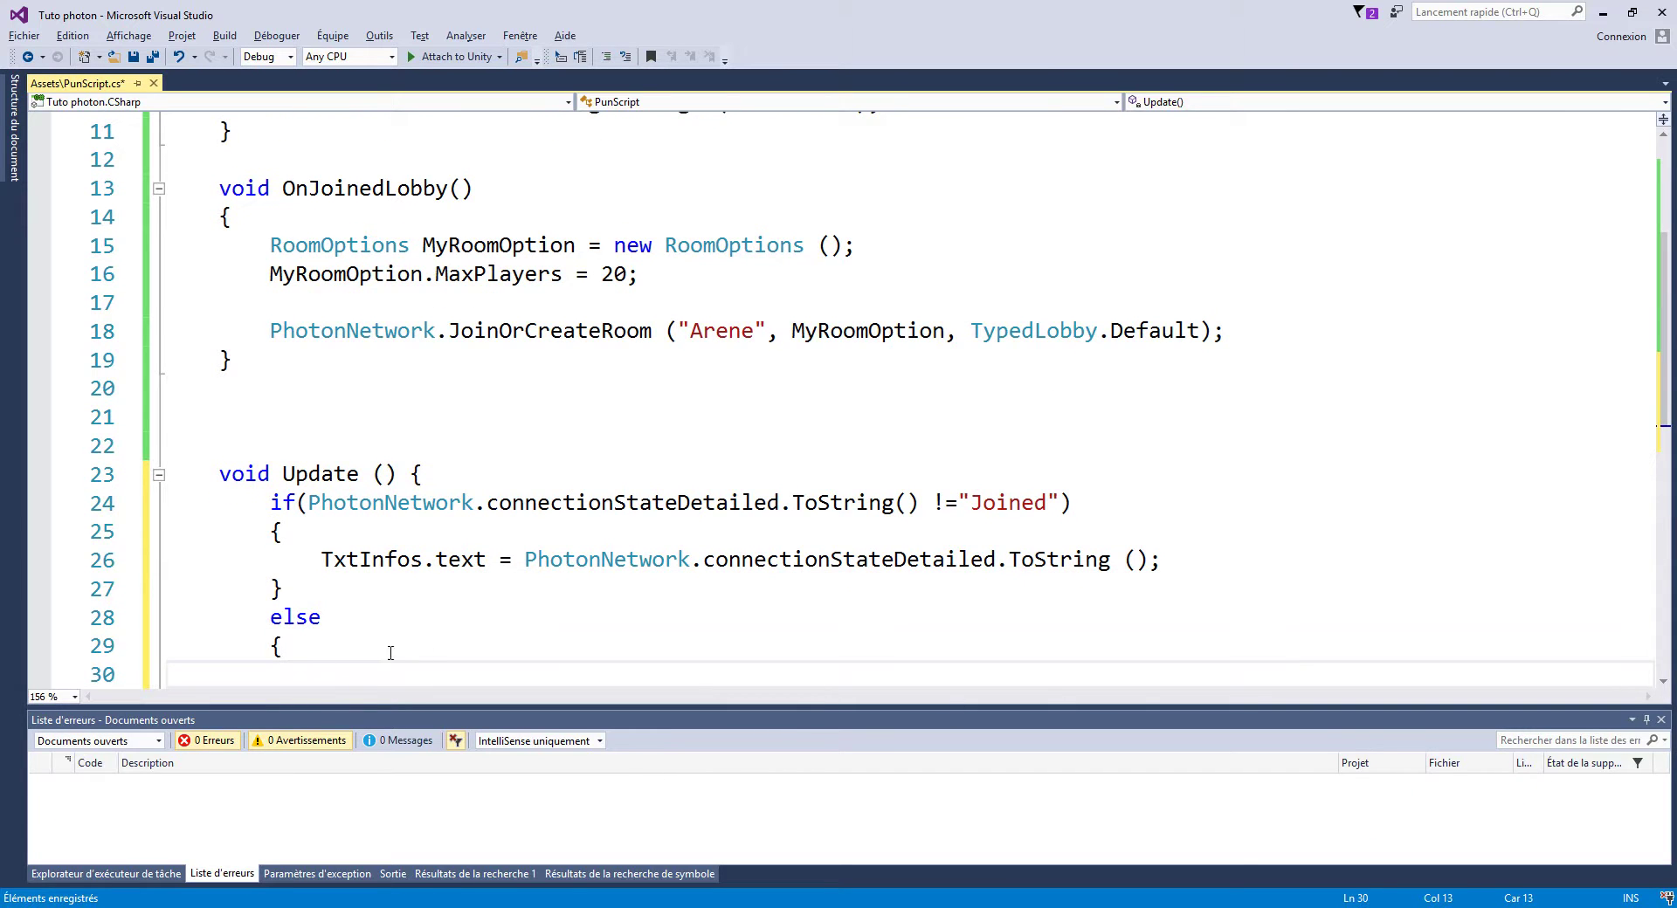
text(txt)
key(Tab)
text(.text ="Connected to the room:" + )
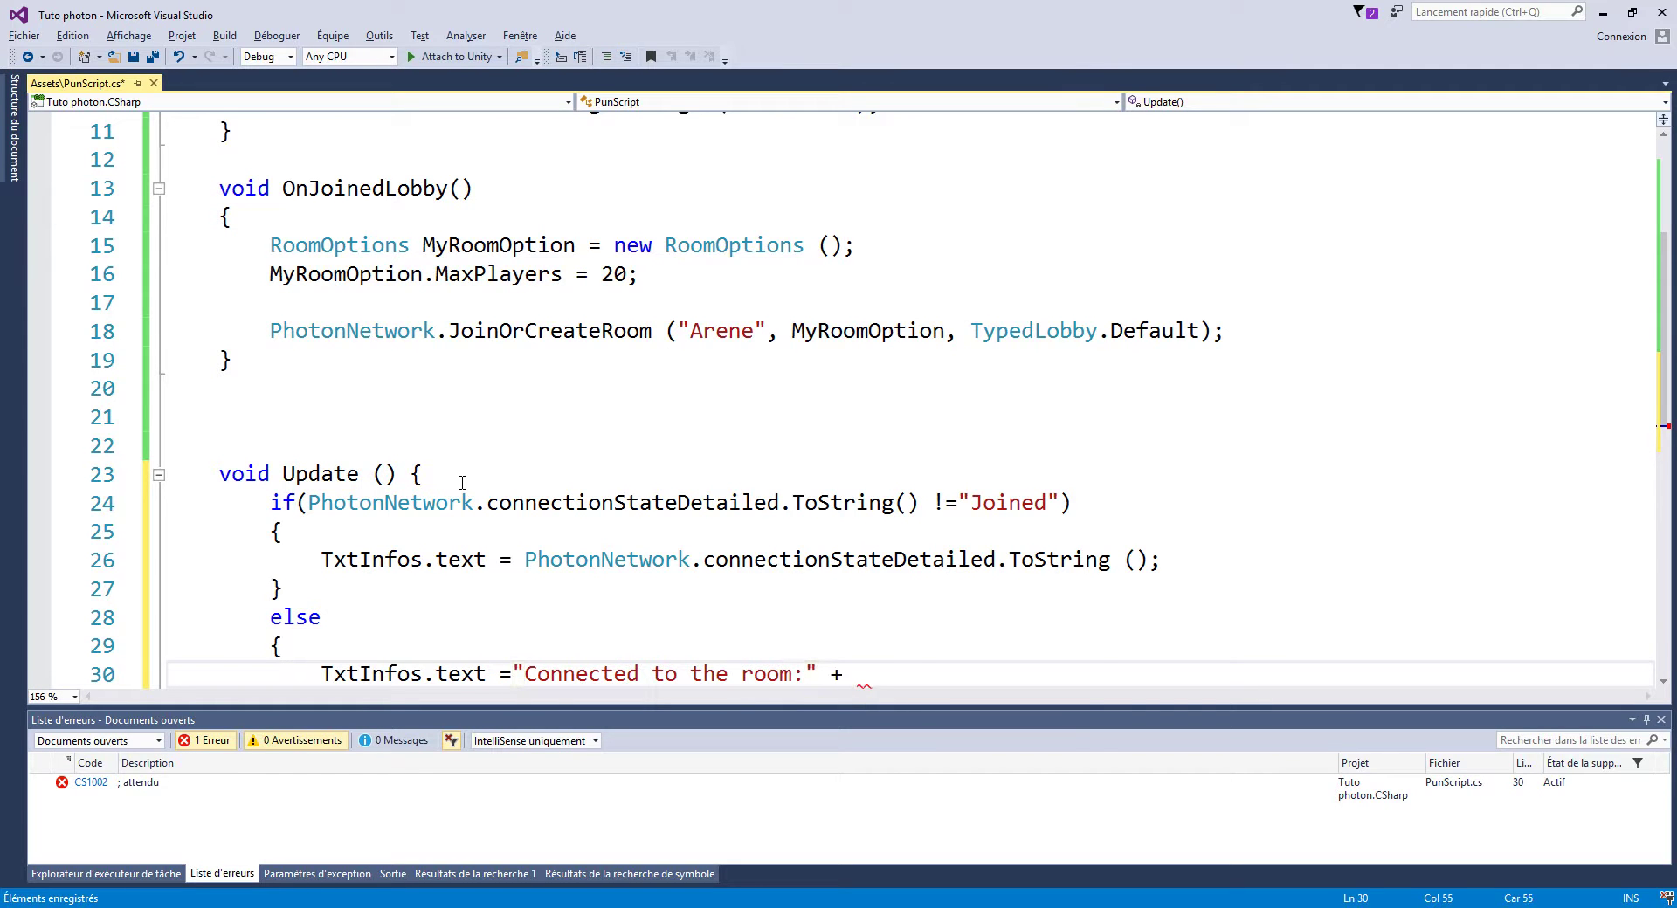
text(photo)
key(Tab)
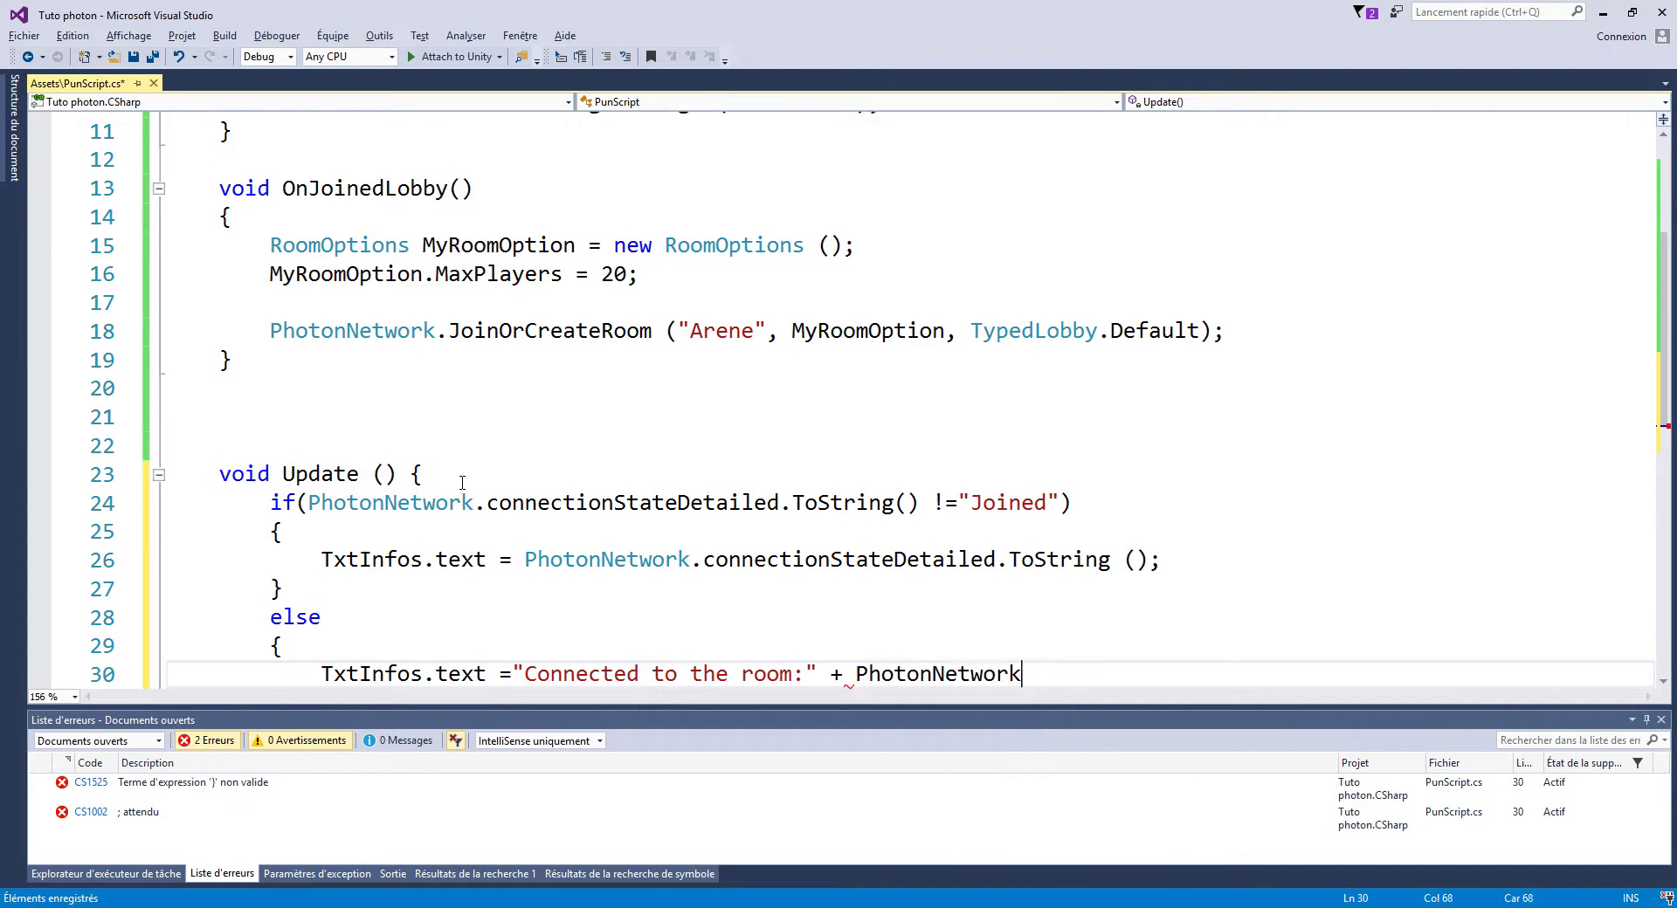
text(.room)
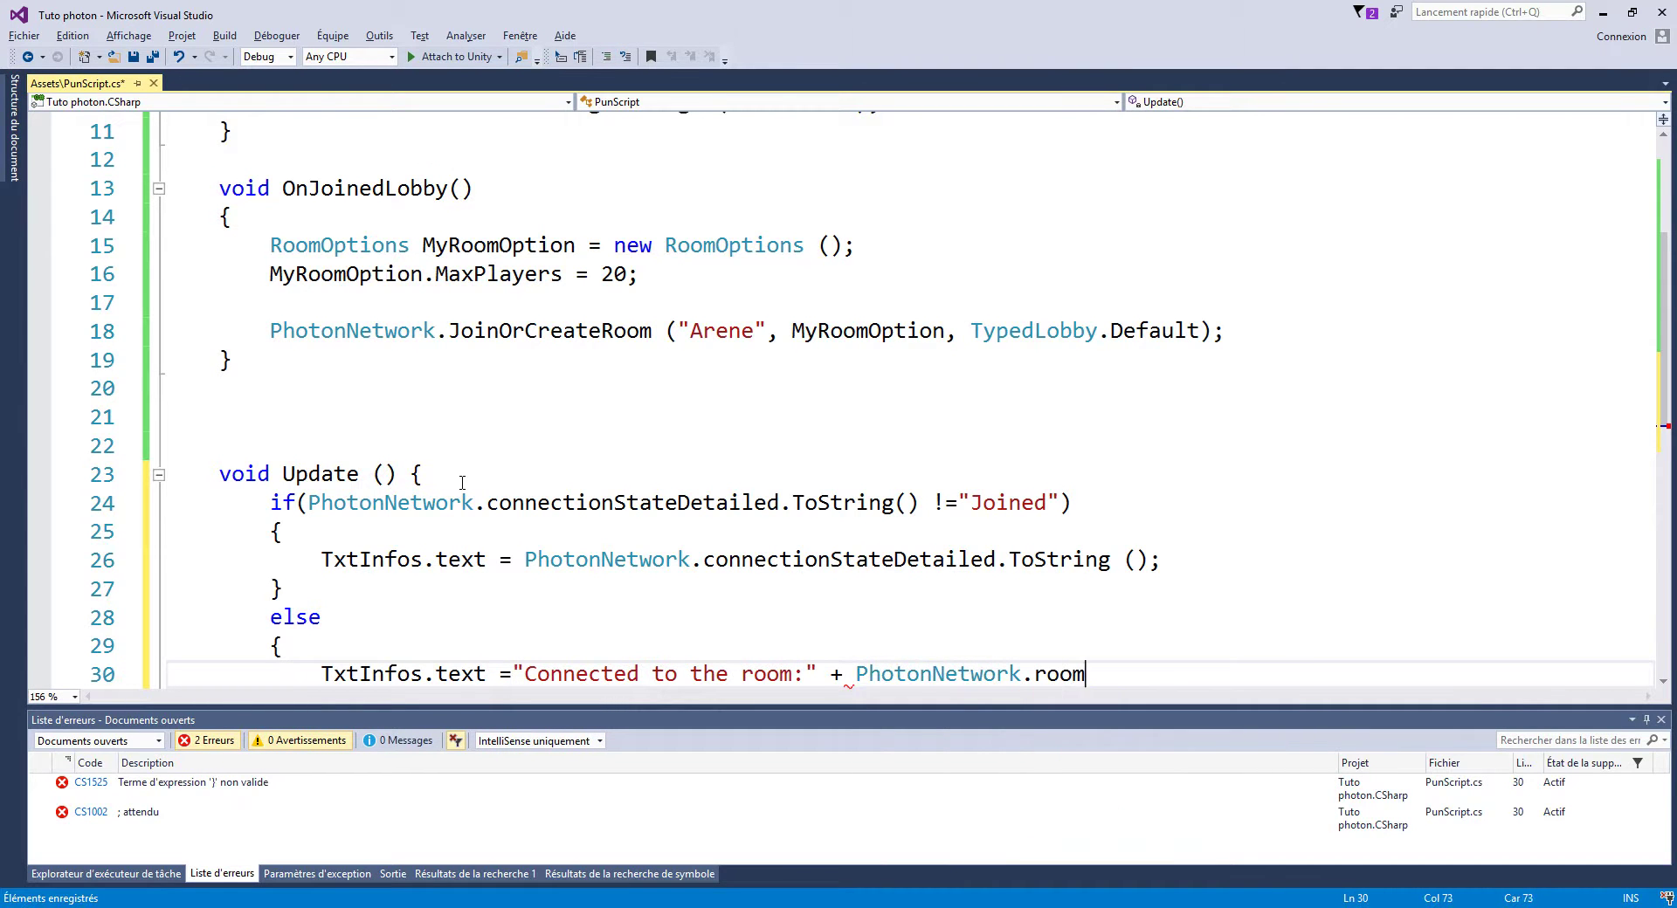
text(.)
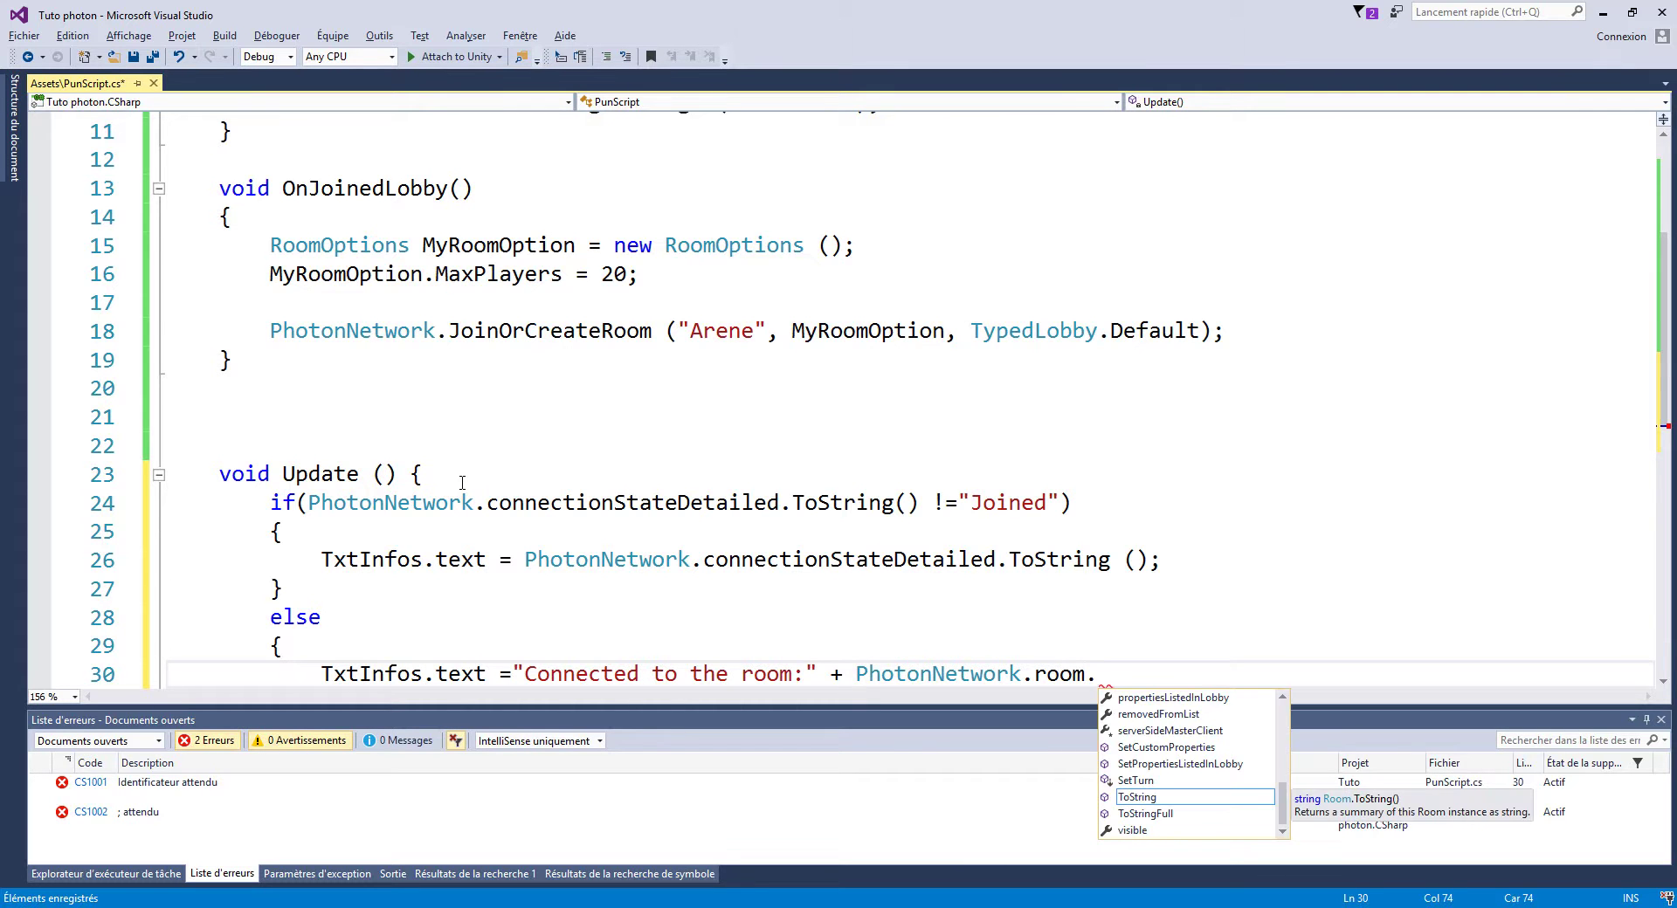
key(Page_Up)
key(Page_Up)
key(Down)
key(Down)
key(Down)
key(Down)
key(Down)
key(Down)
key(Down)
text(na)
key(Tab)
Append " Player(s) OnLine:" + PhotonNetwork.room.playerCount and close the statement with a semicolon
text(+ )
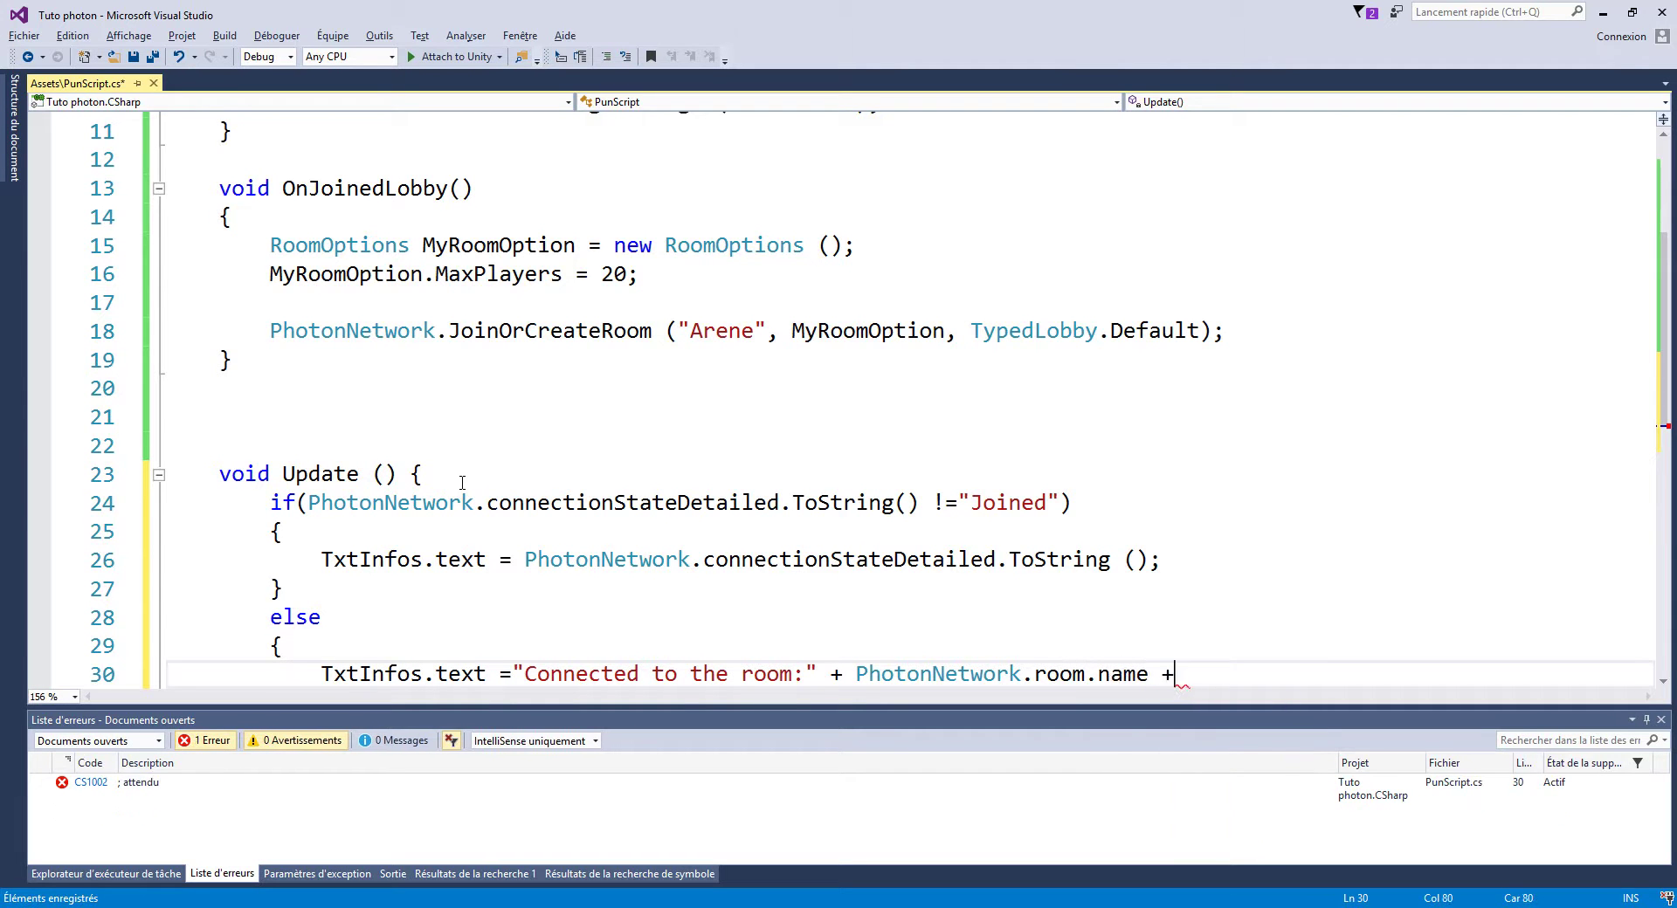
text("    )
text(Player)
text((s) OnLine:)
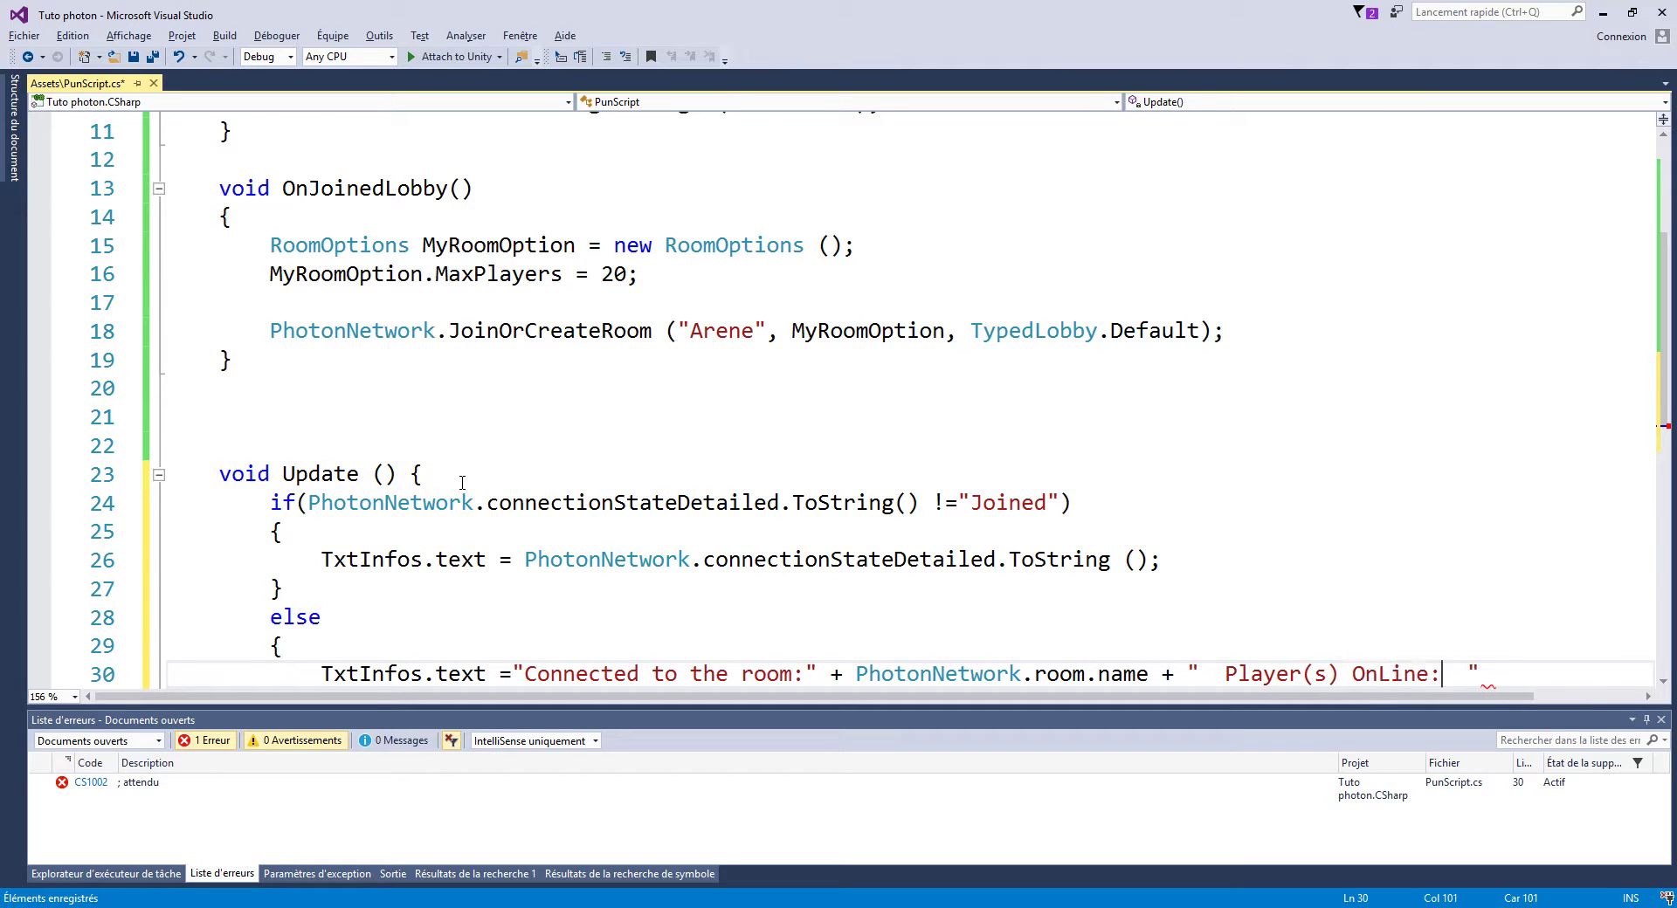
key(Delete)
key(Delete)
key(End)
text(+ )
text(room)
key(BackSpace)
key(BackSpace)
key(BackSpace)
key(BackSpace)
text(photo)
key(Tab)
text(.)
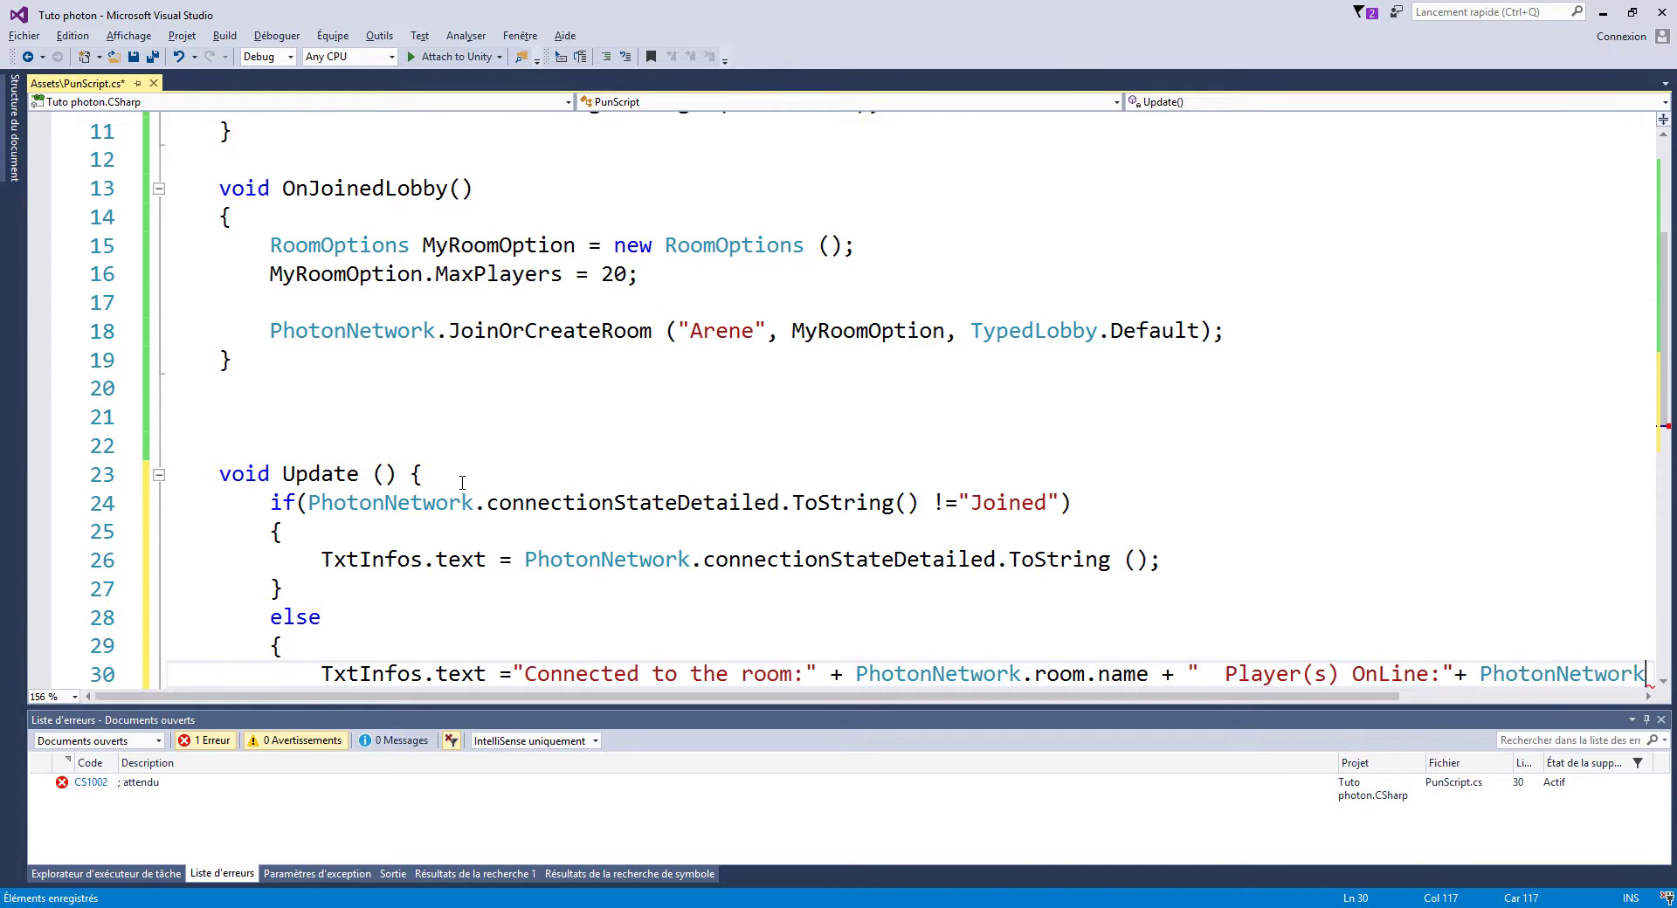
text(roo)
key(Tab)
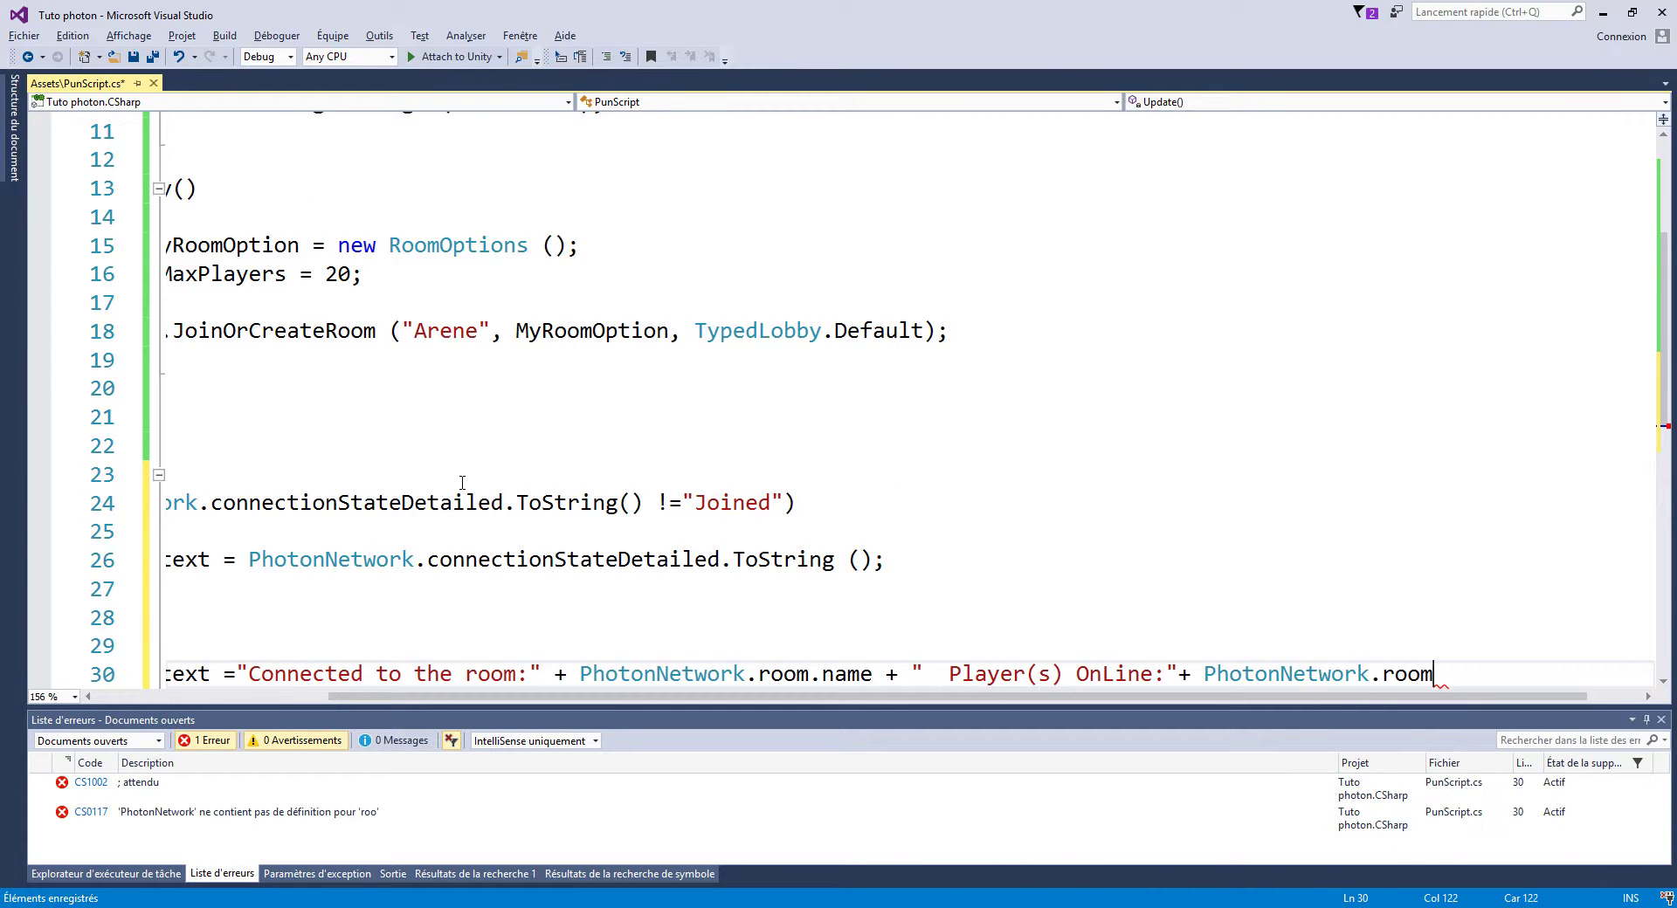
text(.us)
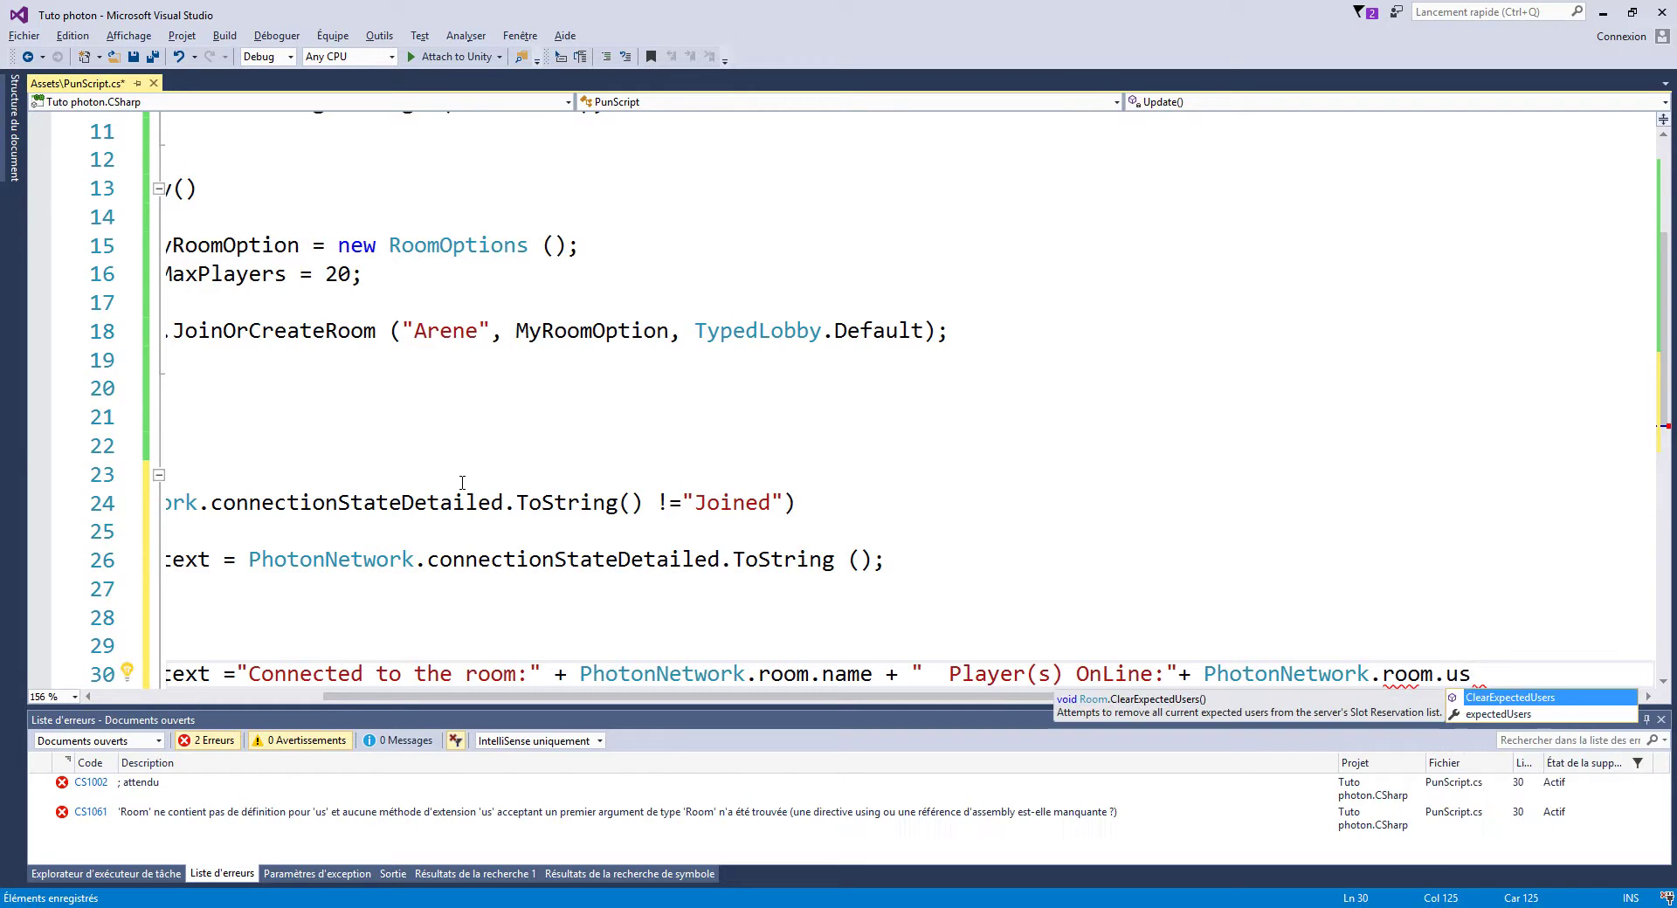
key(BackSpace)
key(BackSpace)
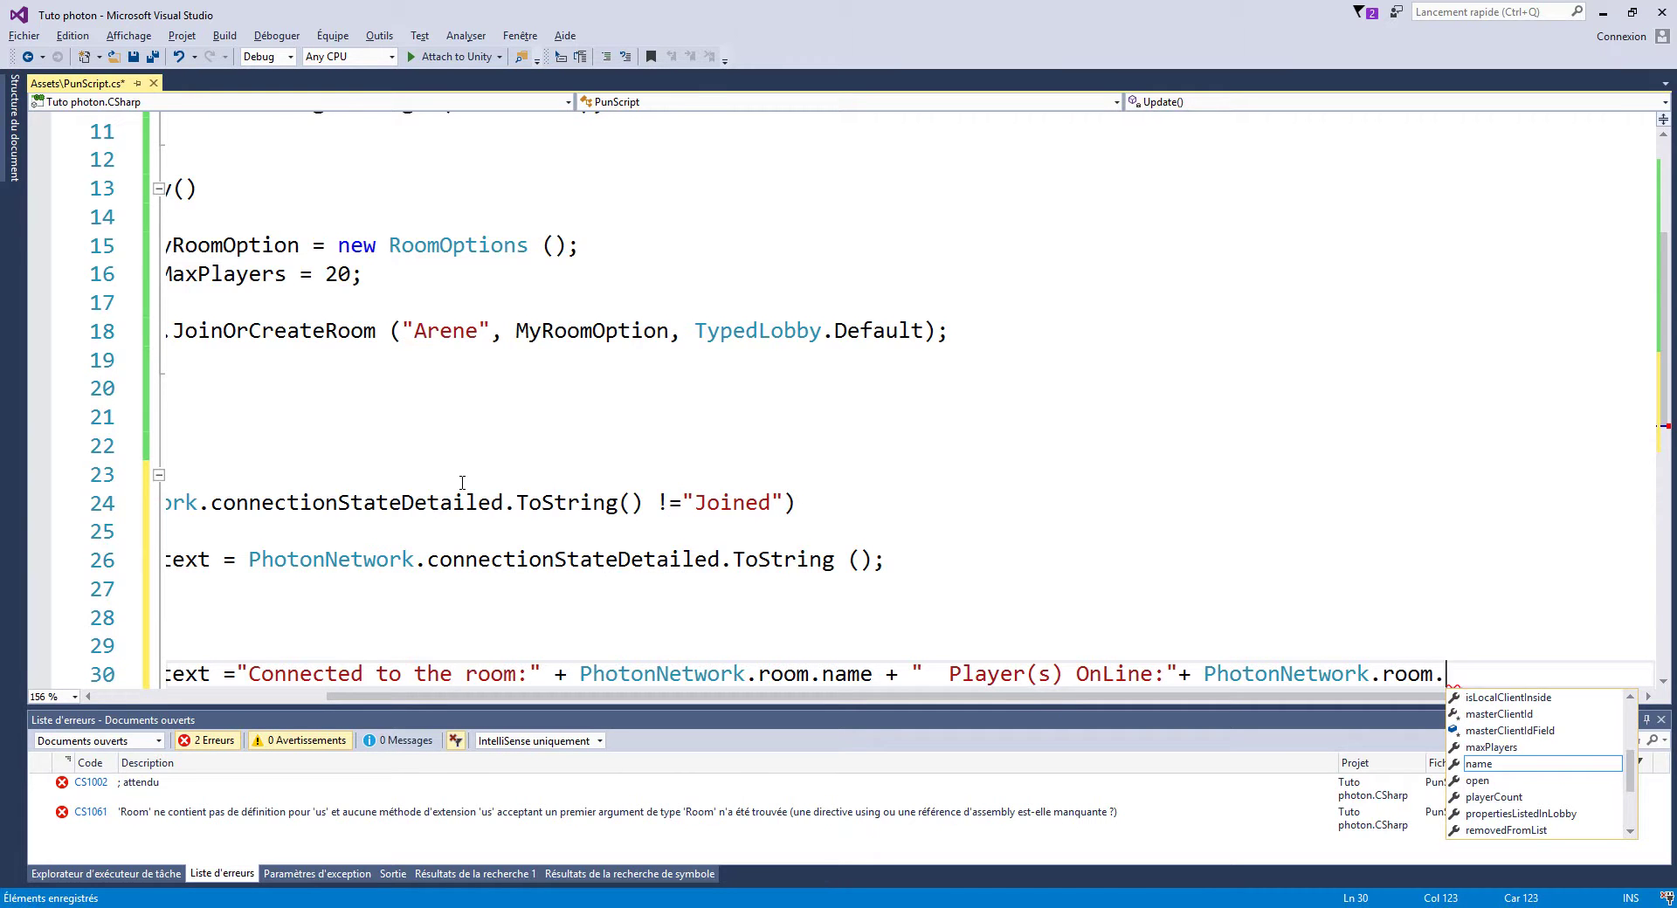
key(Up)
key(Up)
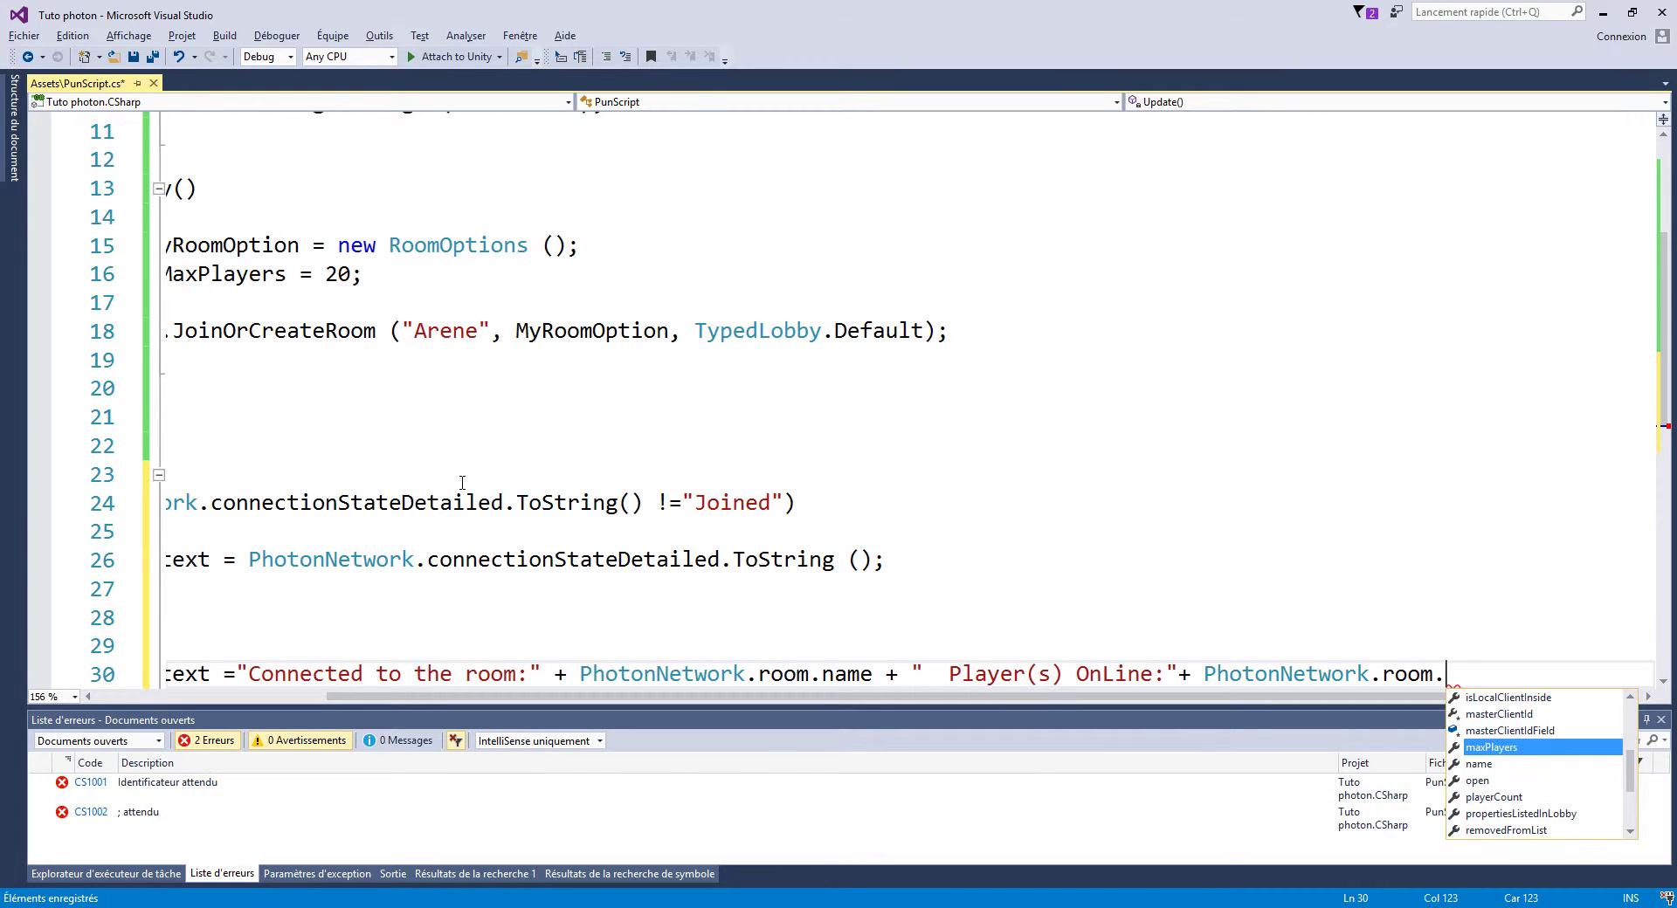
key(Down)
key(Down)
key(Down)
key(Tab)
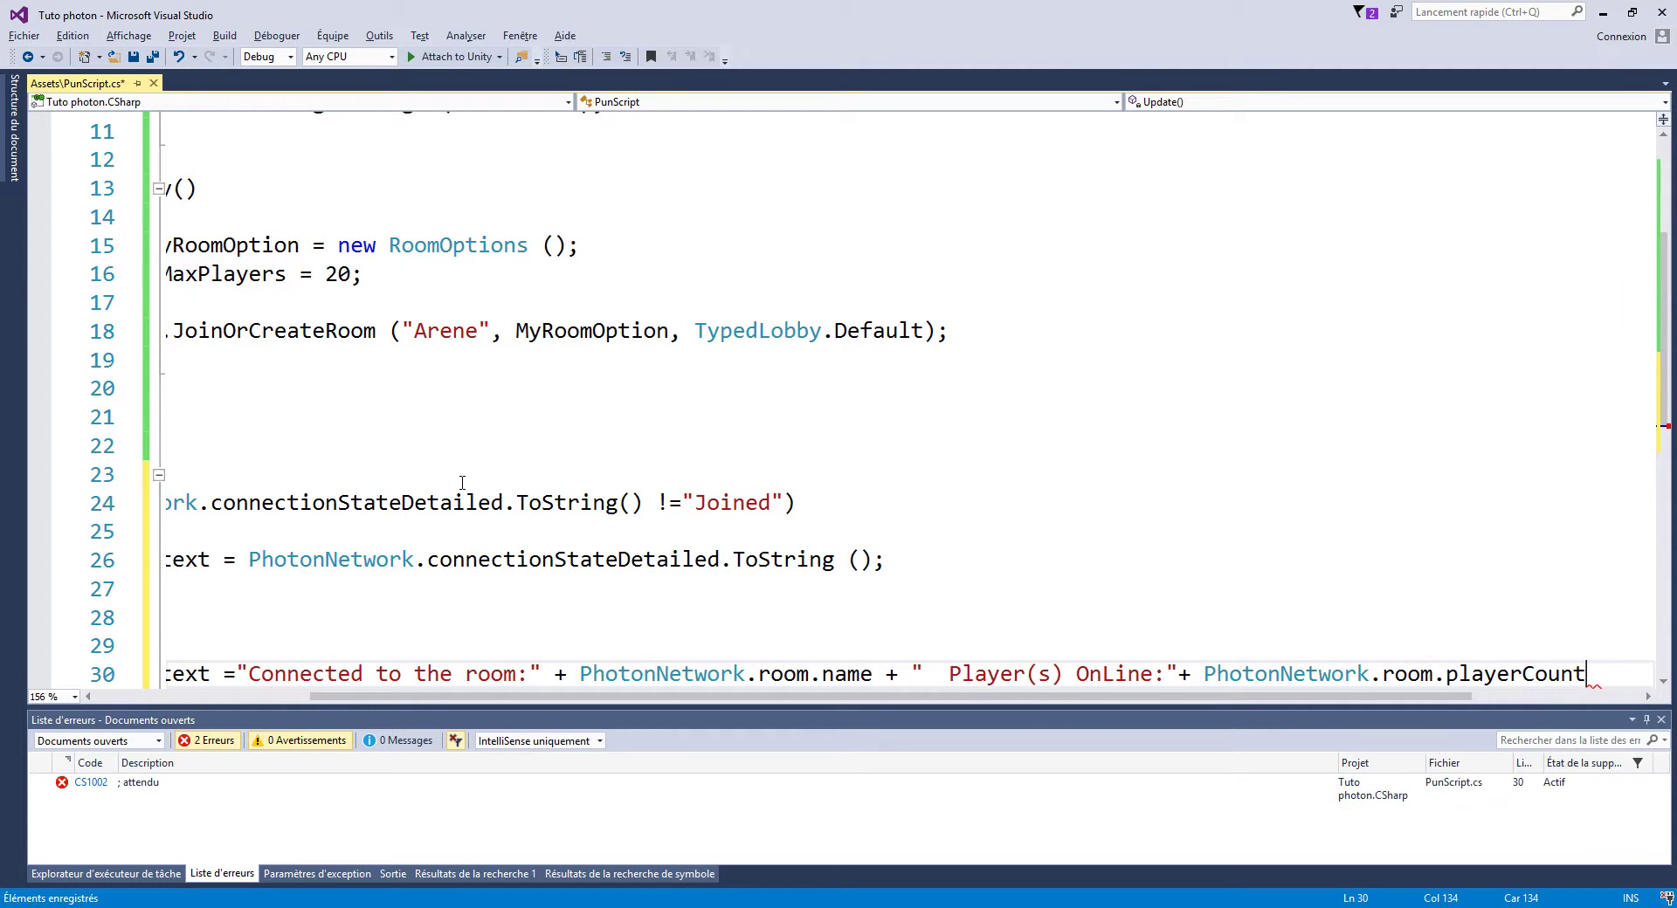
text(;)
click(809, 443)
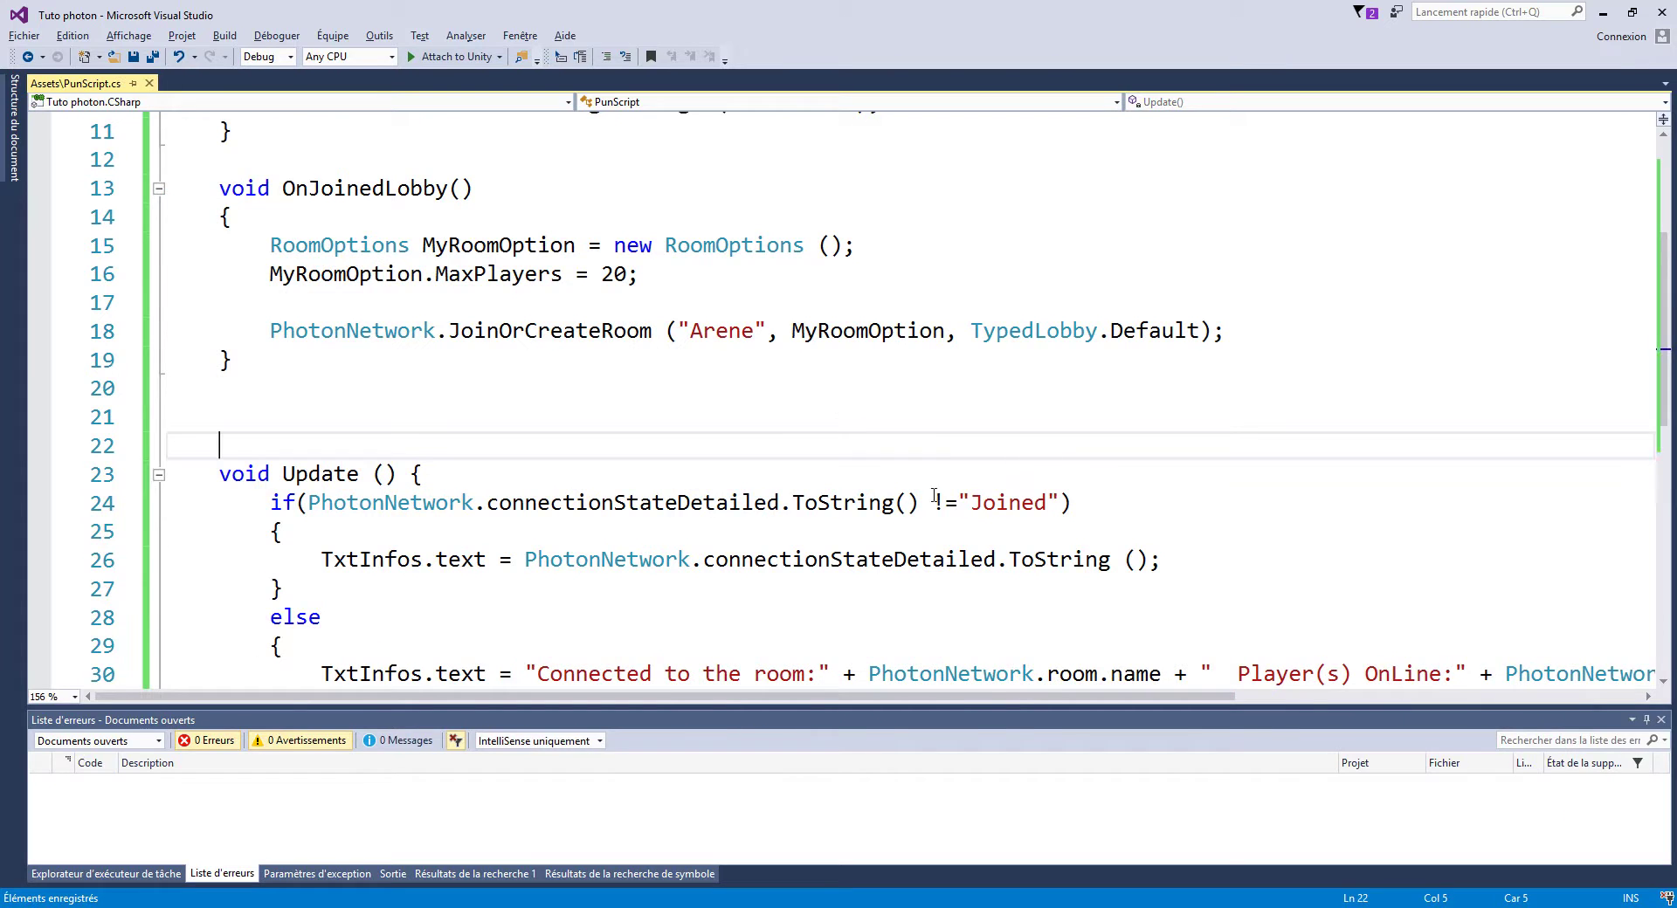
Play-test the game to see the Infos text for room Arene with 1 player online
key(alt+Tab)
click(805, 51)
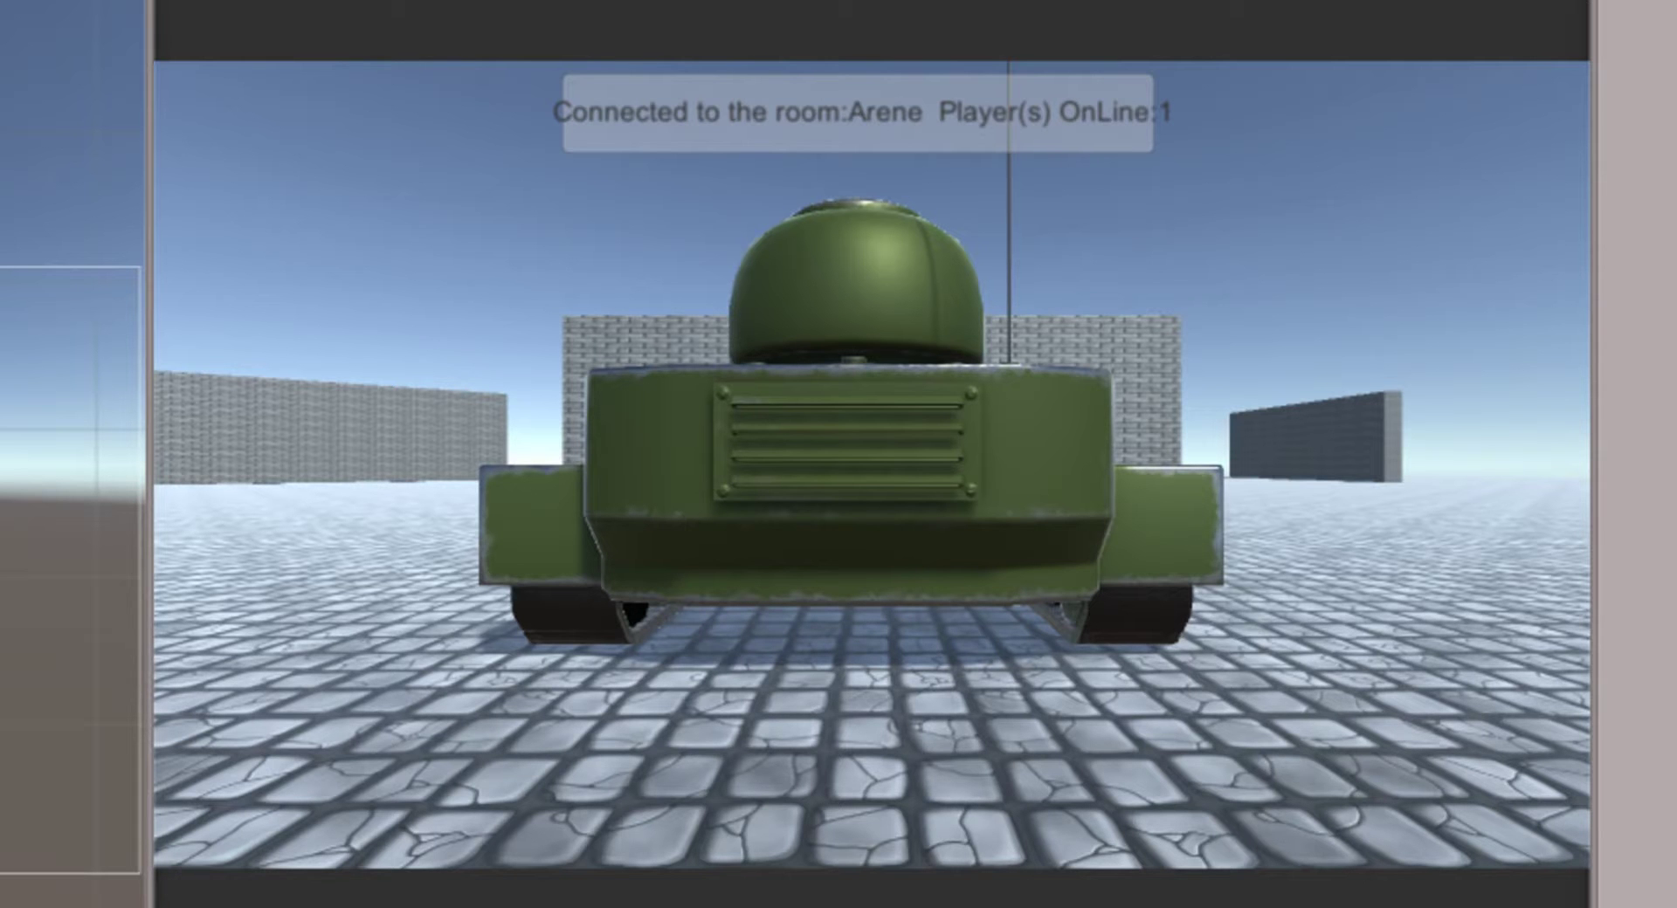
key(ctrl+p)
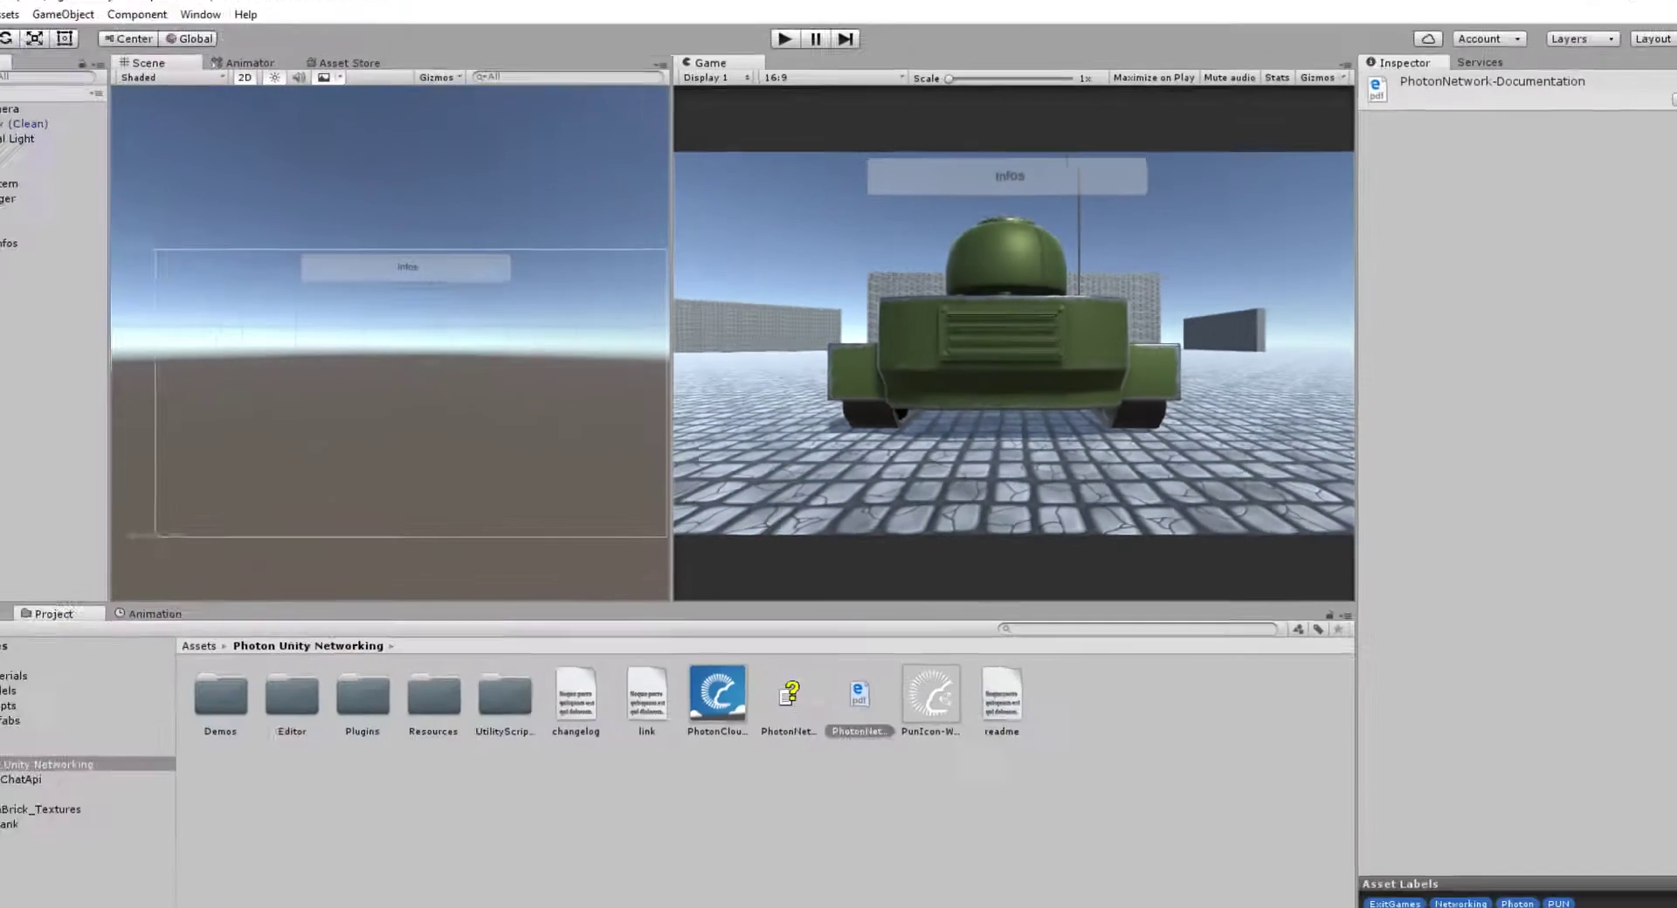
Widen the Infos Panel with the Rect tool, recentre it, and play-test again
click(390, 256)
click(108, 52)
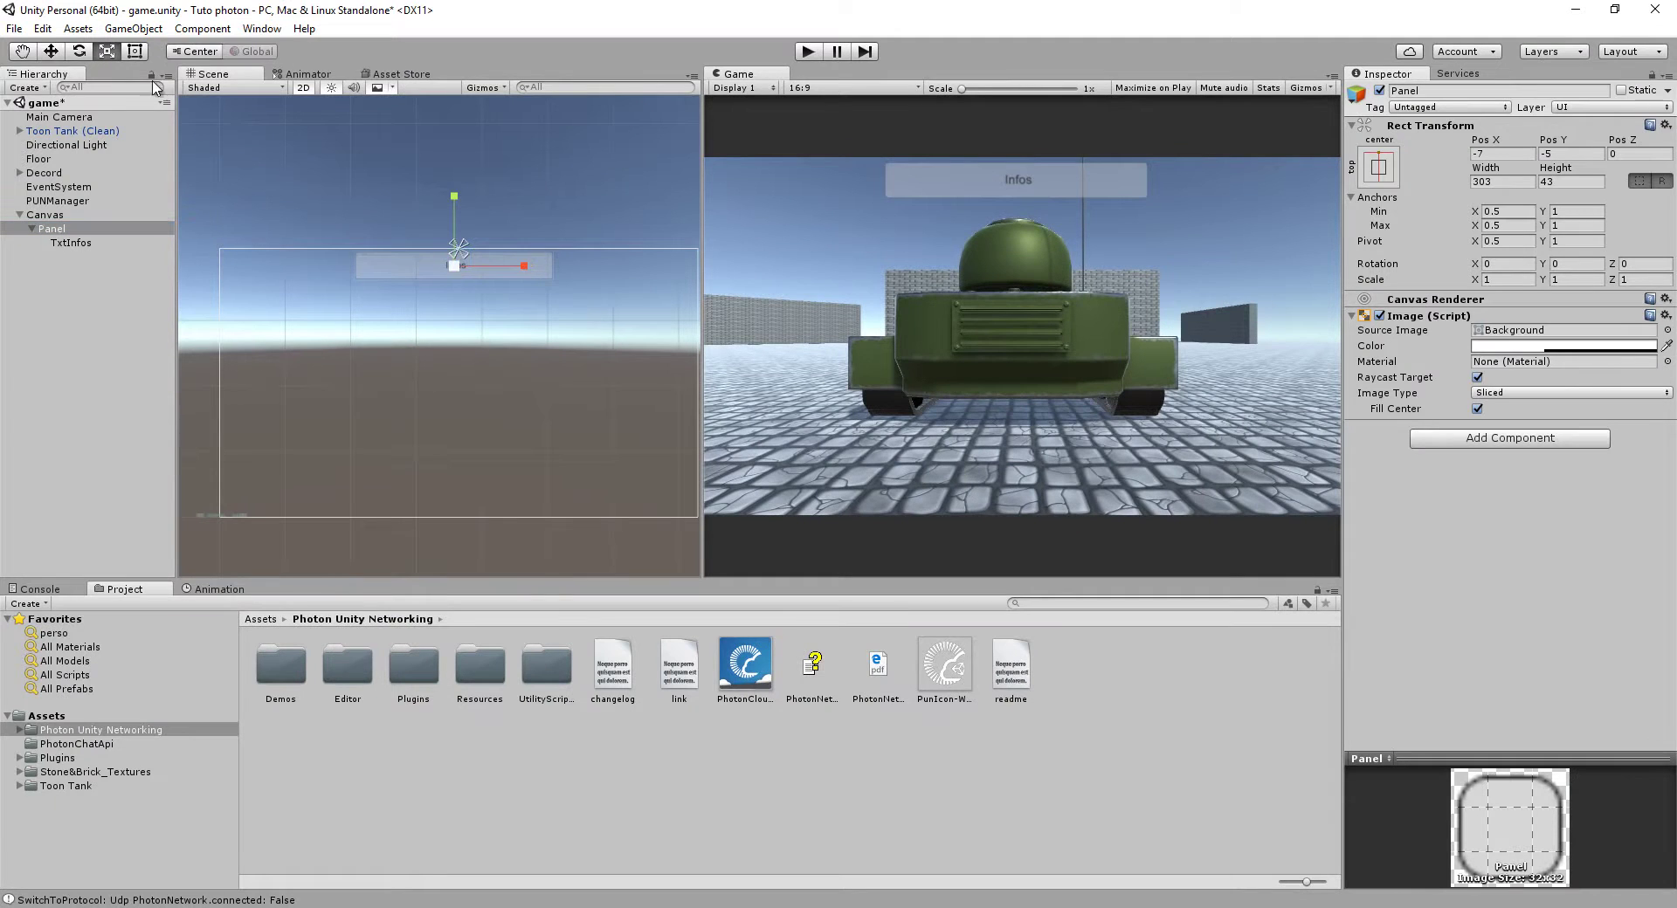
drag(526, 268, 546, 273)
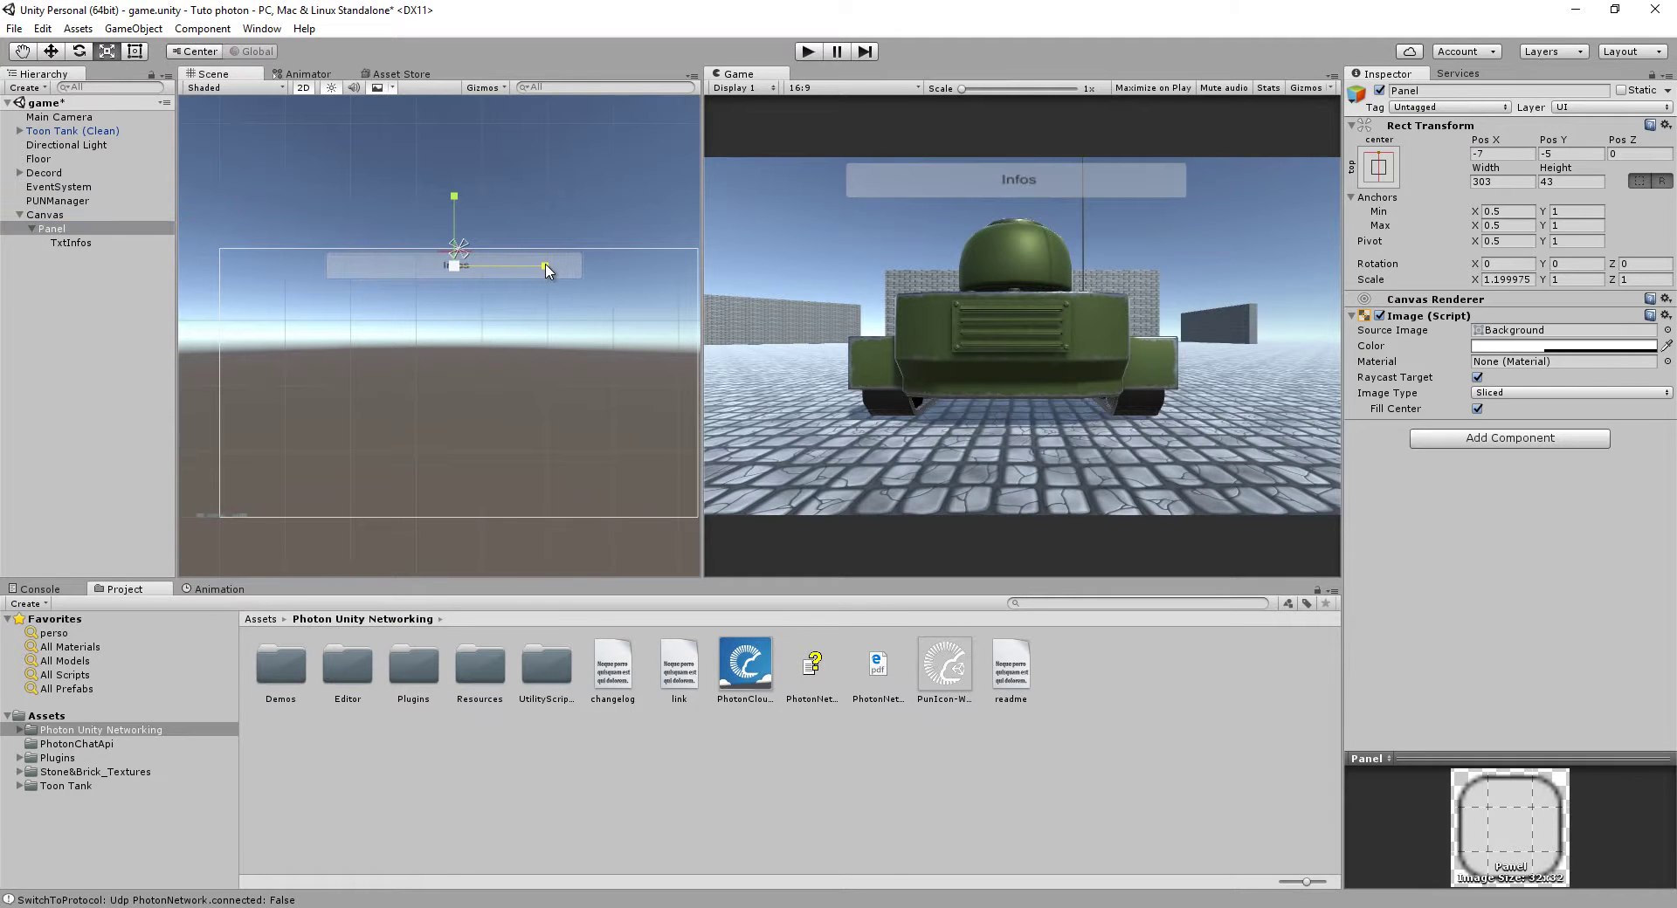
key(ctrl+z)
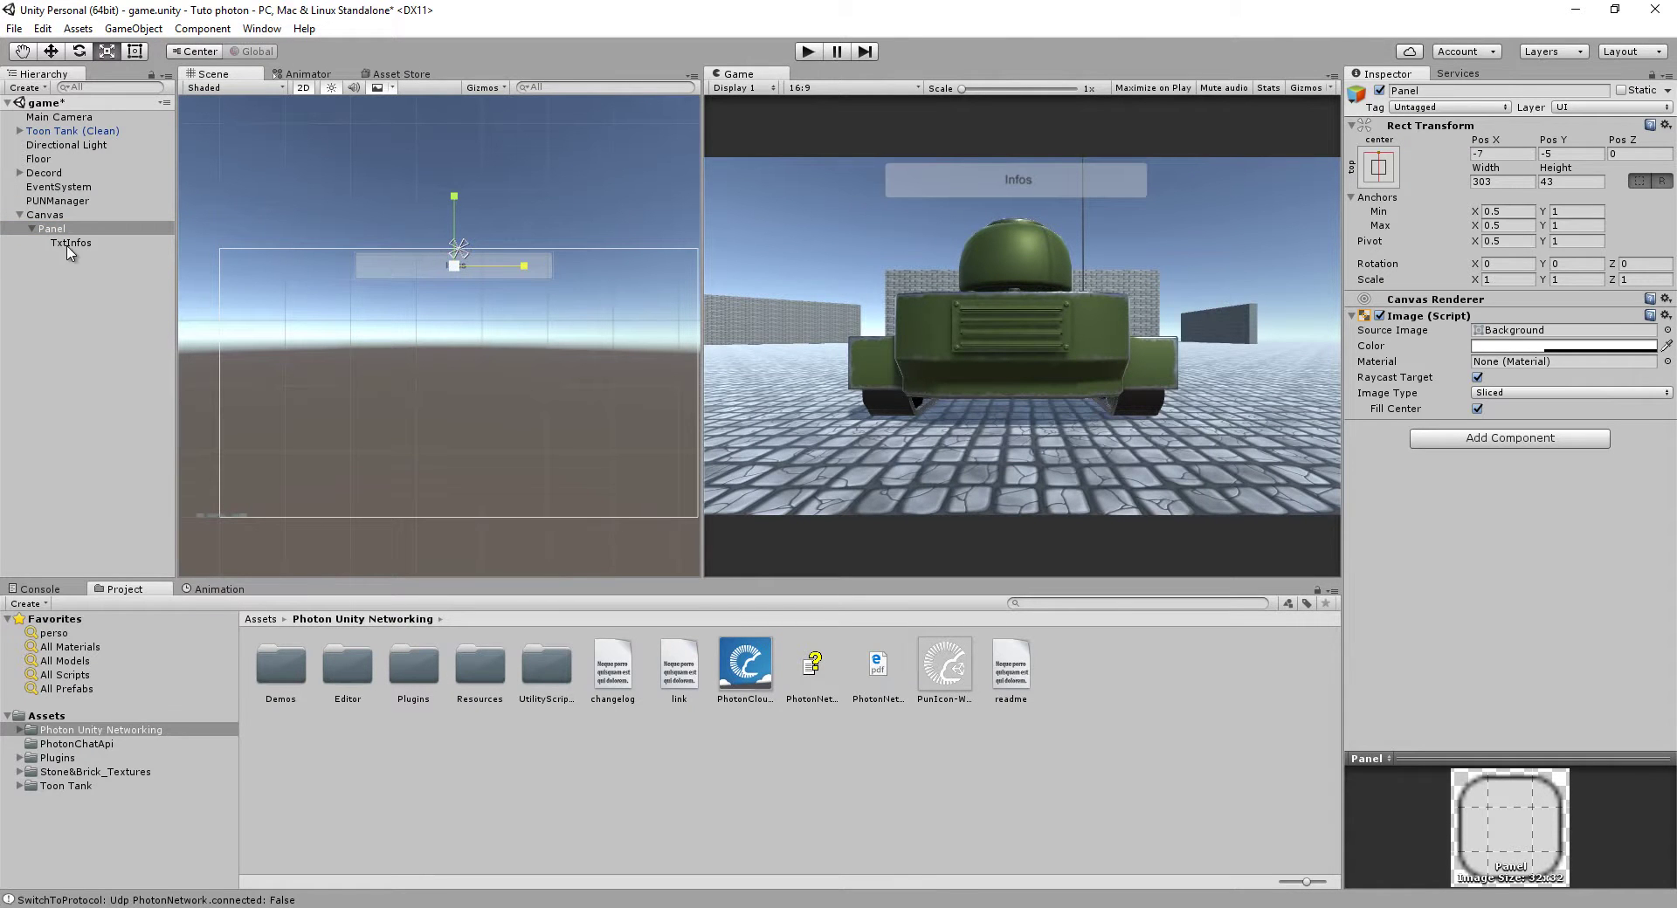
click(135, 53)
drag(552, 279, 588, 284)
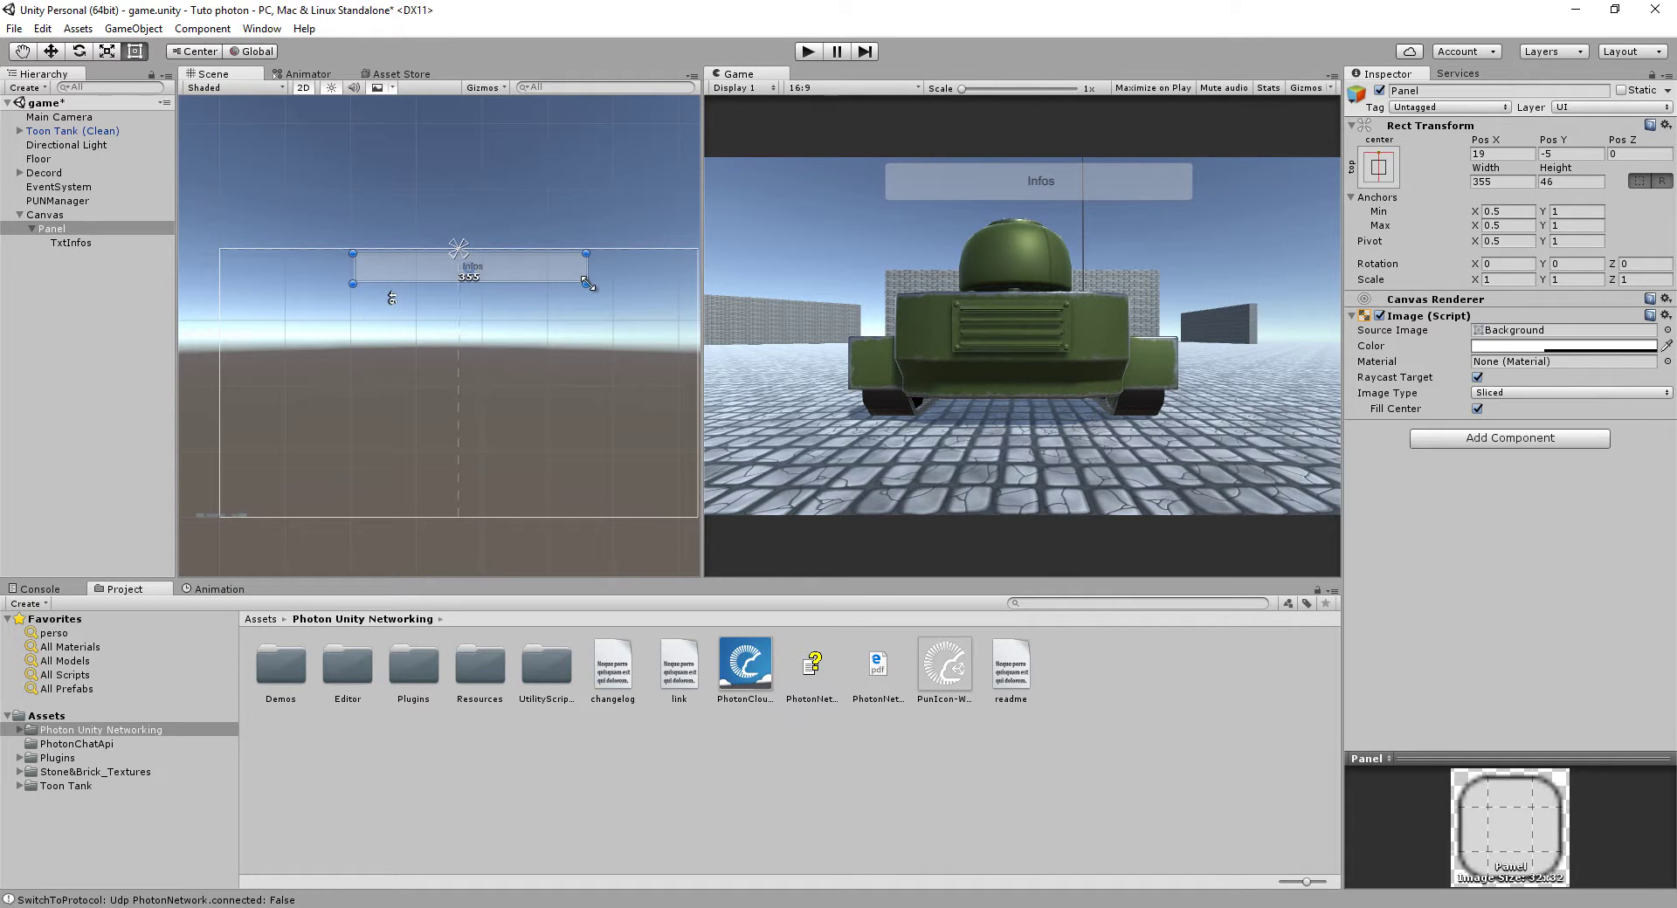
click(51, 52)
drag(536, 269, 522, 270)
click(808, 51)
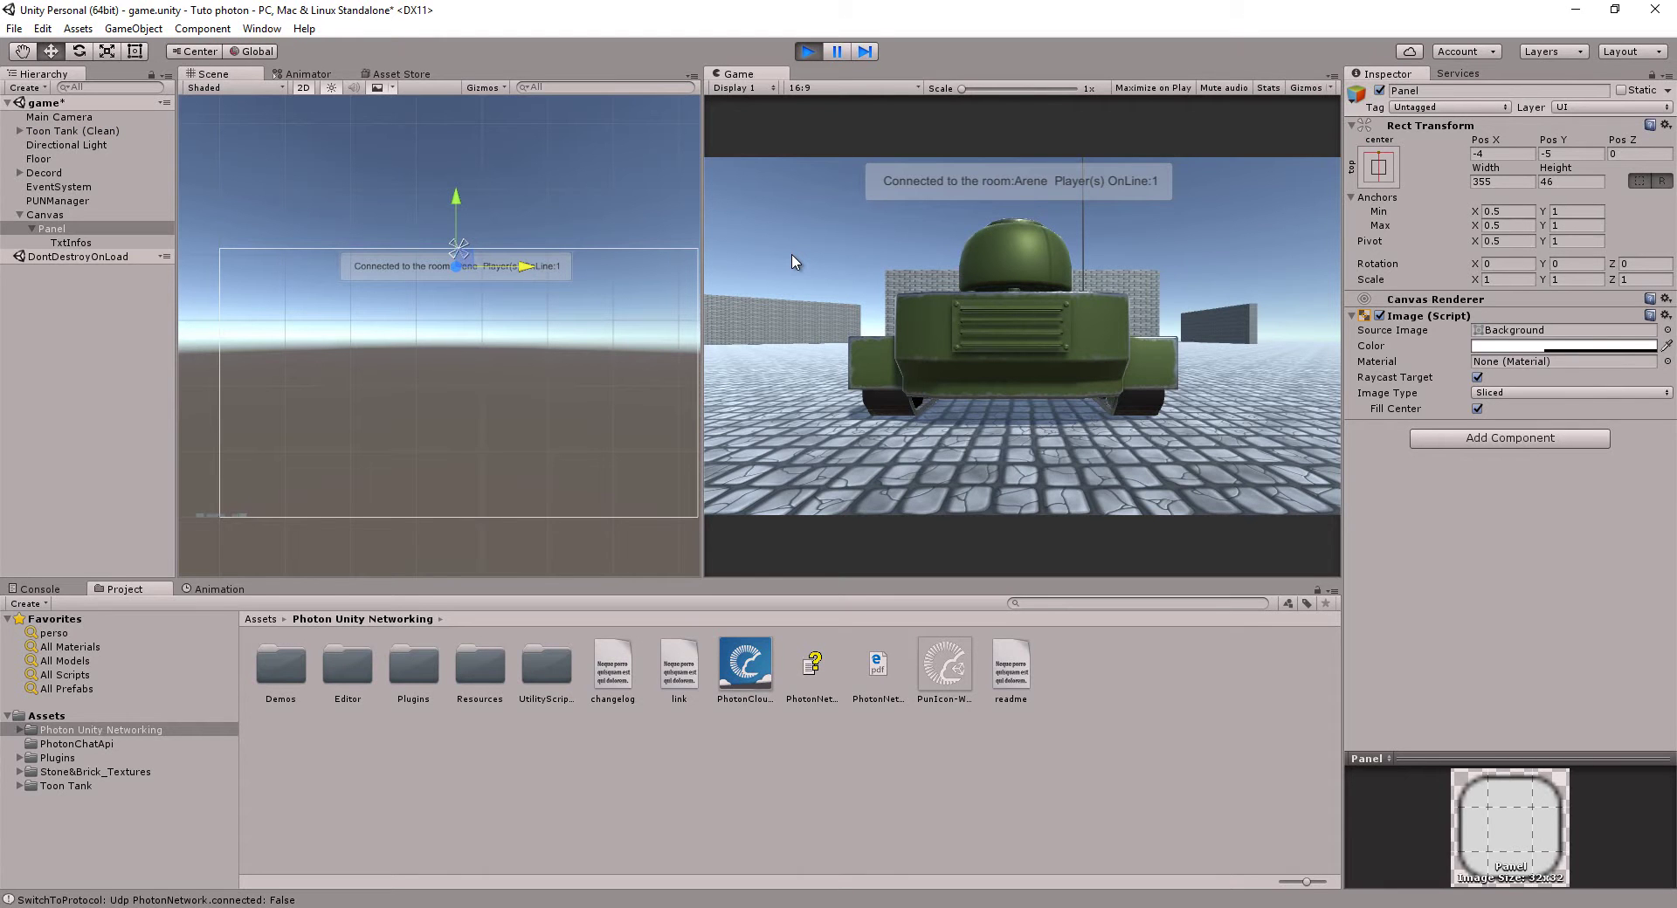
click(806, 54)
Delete the extra blank line above void Update() in PunScript
key(alt+Tab)
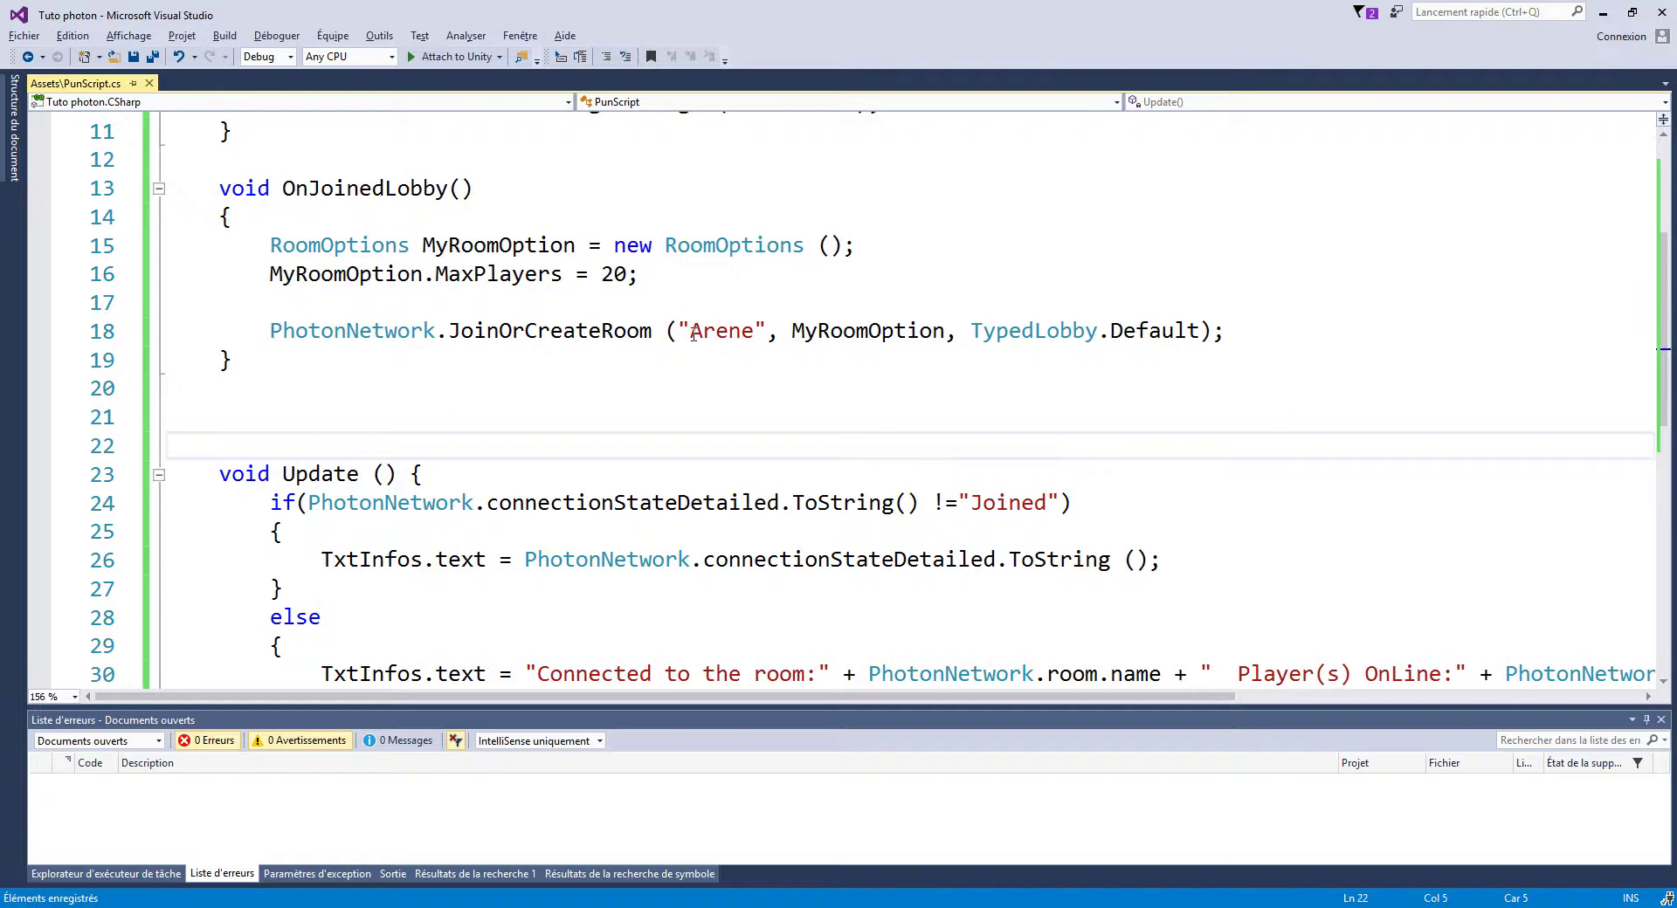
ctrl+scroll(692, 335, down, 5)
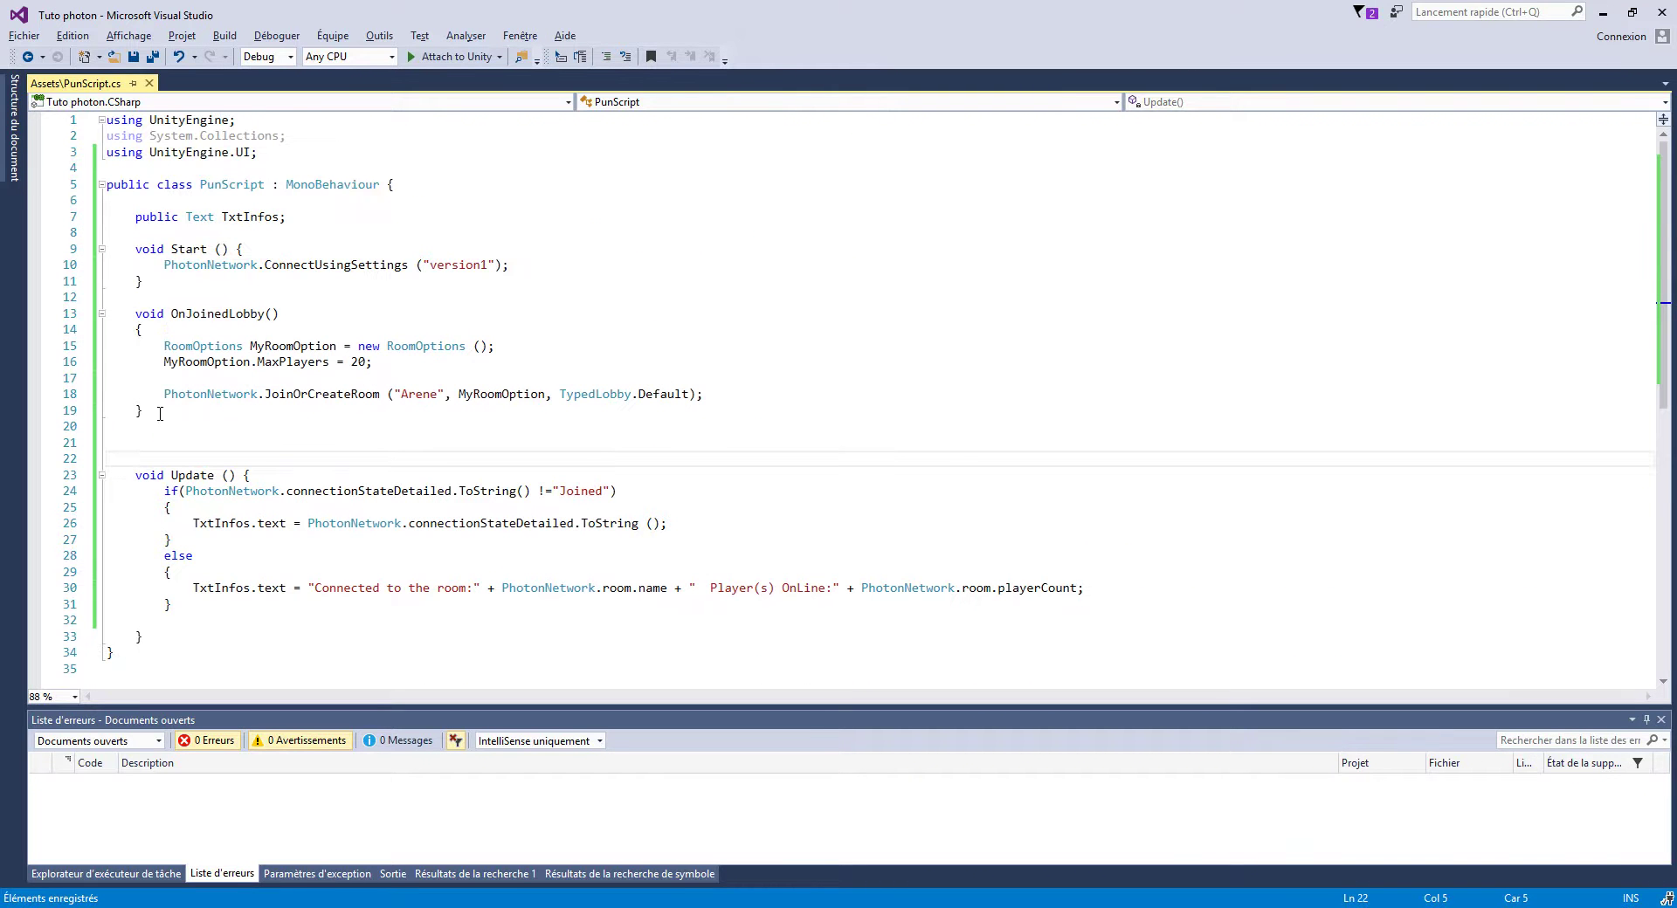
click(711, 393)
click(226, 441)
key(Delete)
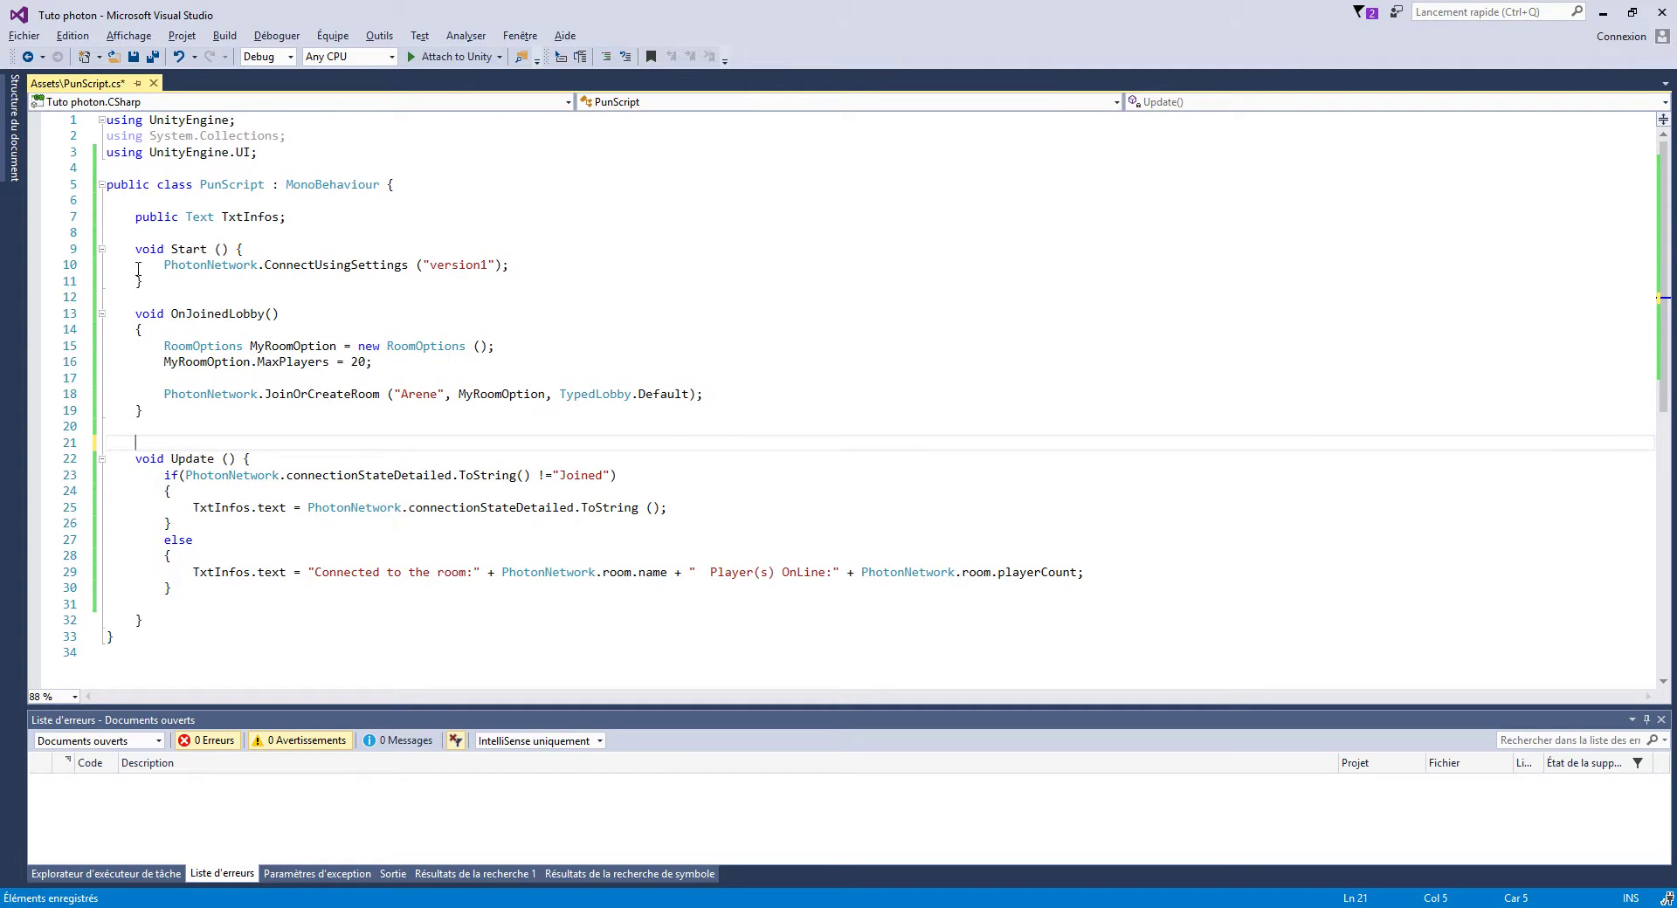
drag(158, 264, 598, 259)
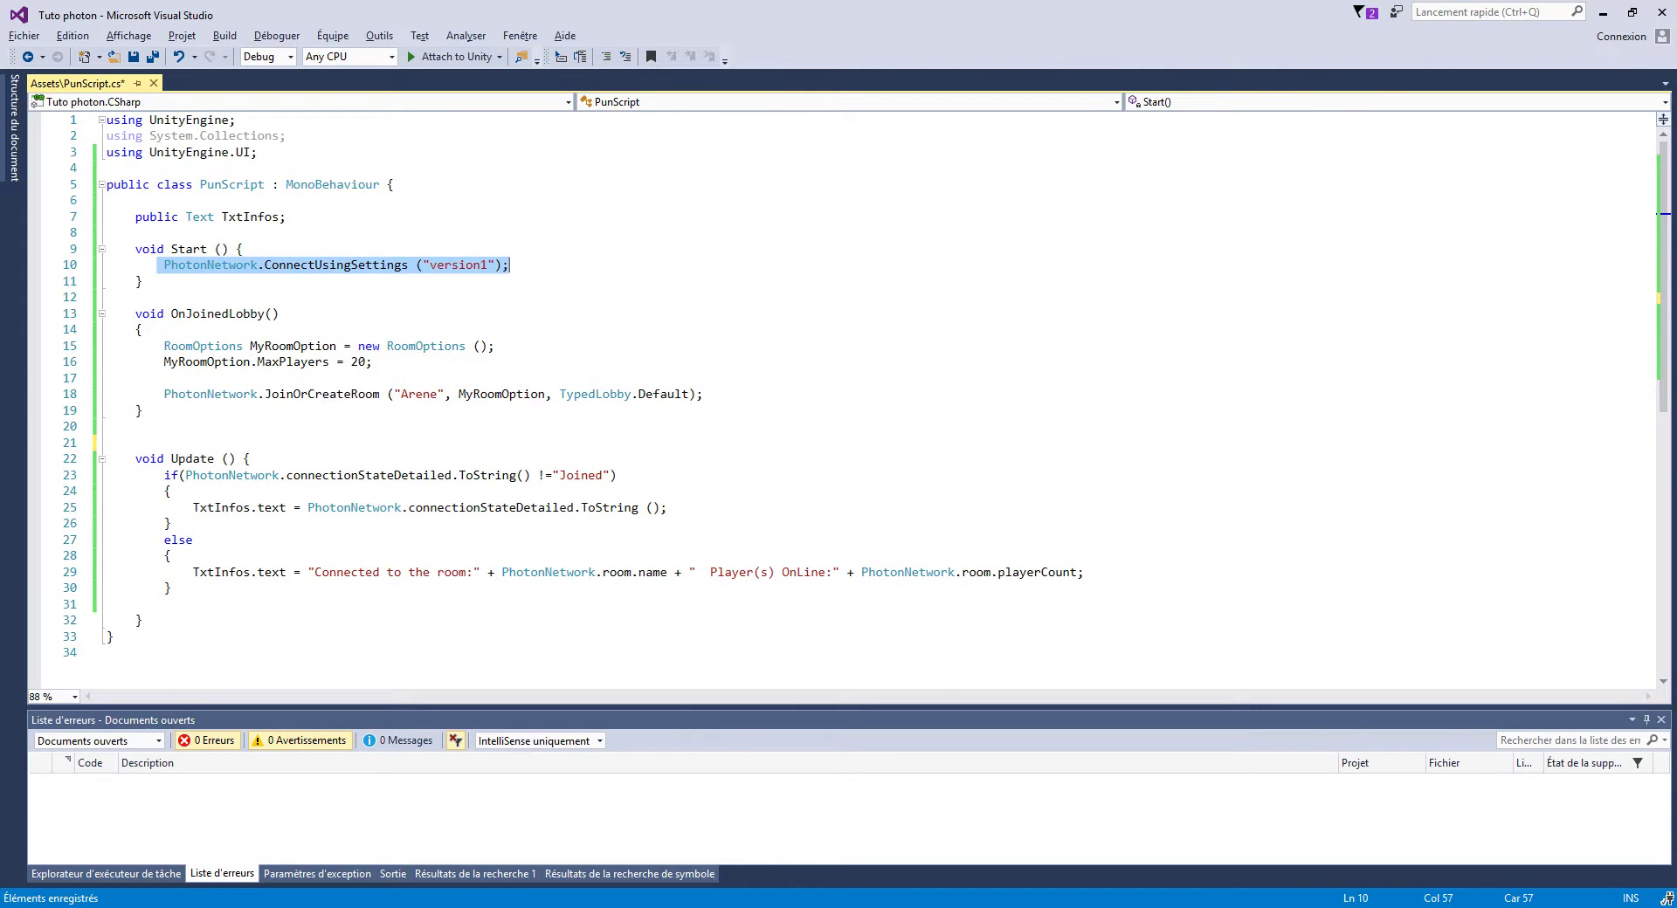
key(alt+Tab)
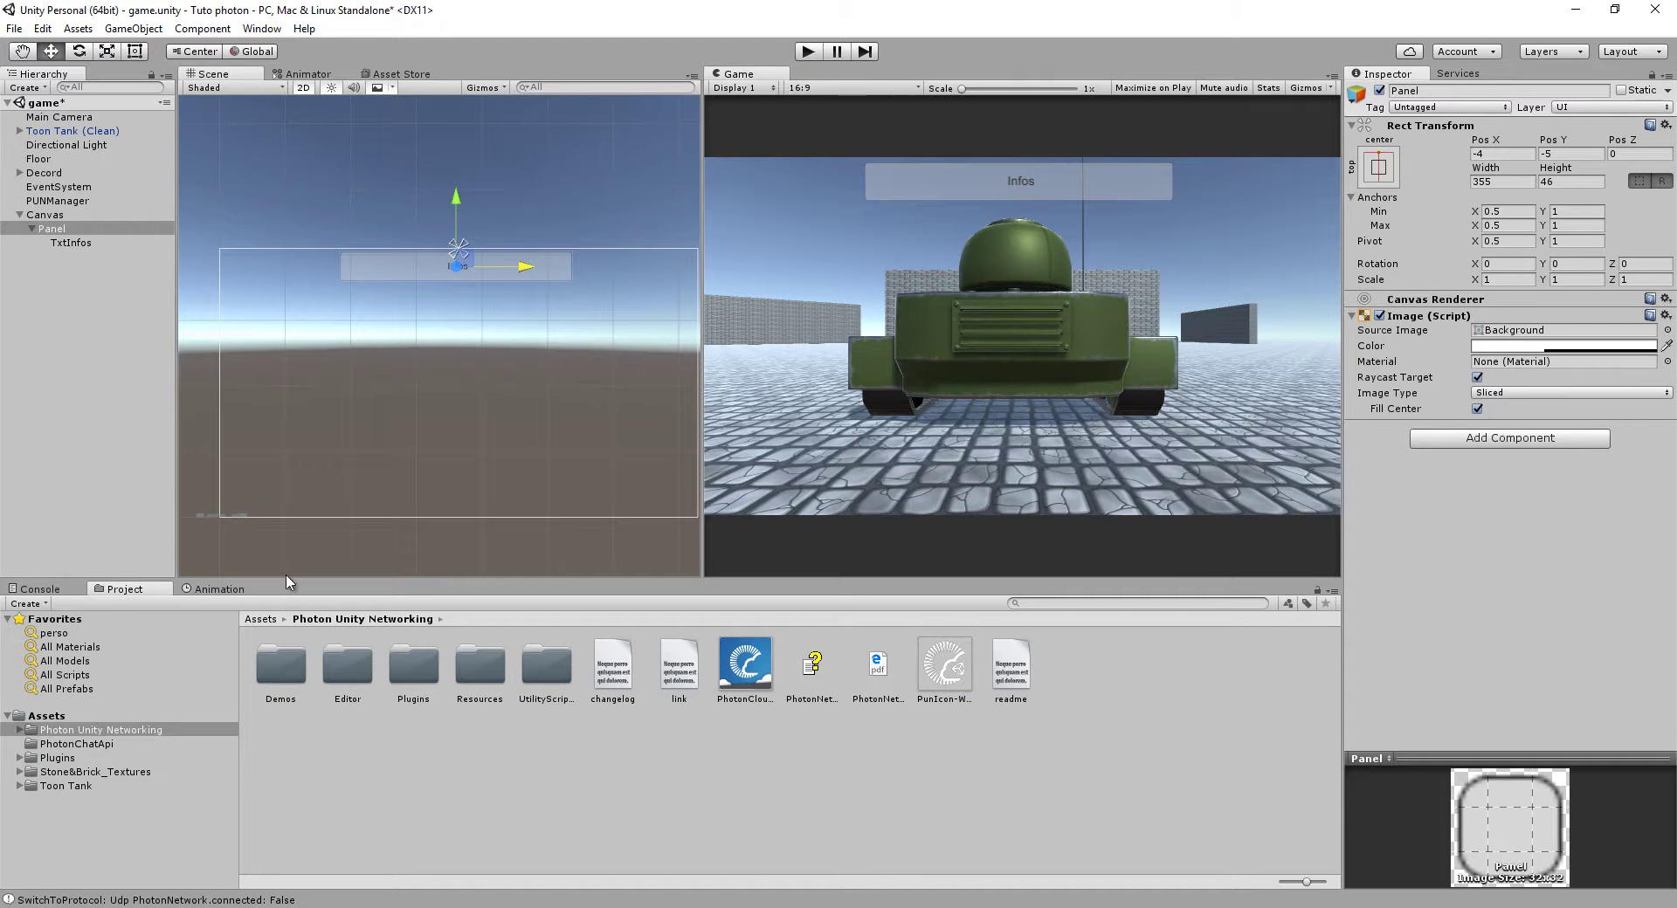
Select PhotonServerSettings in Assets > Photon Unity Networking > Resources to inspect it
click(58, 718)
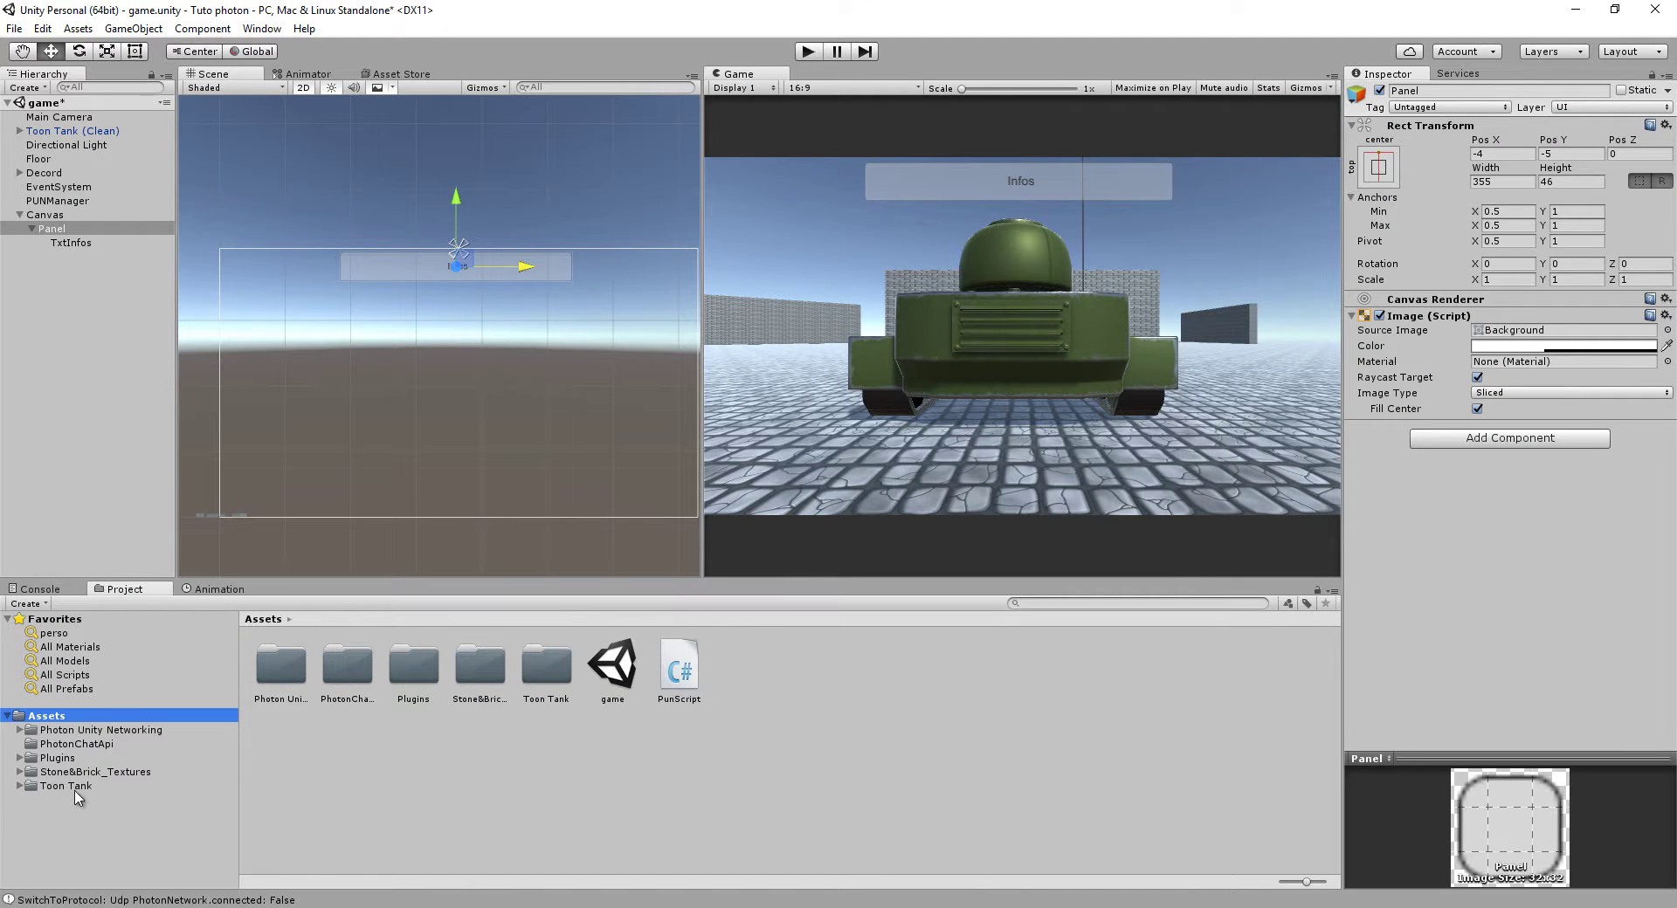
click(19, 729)
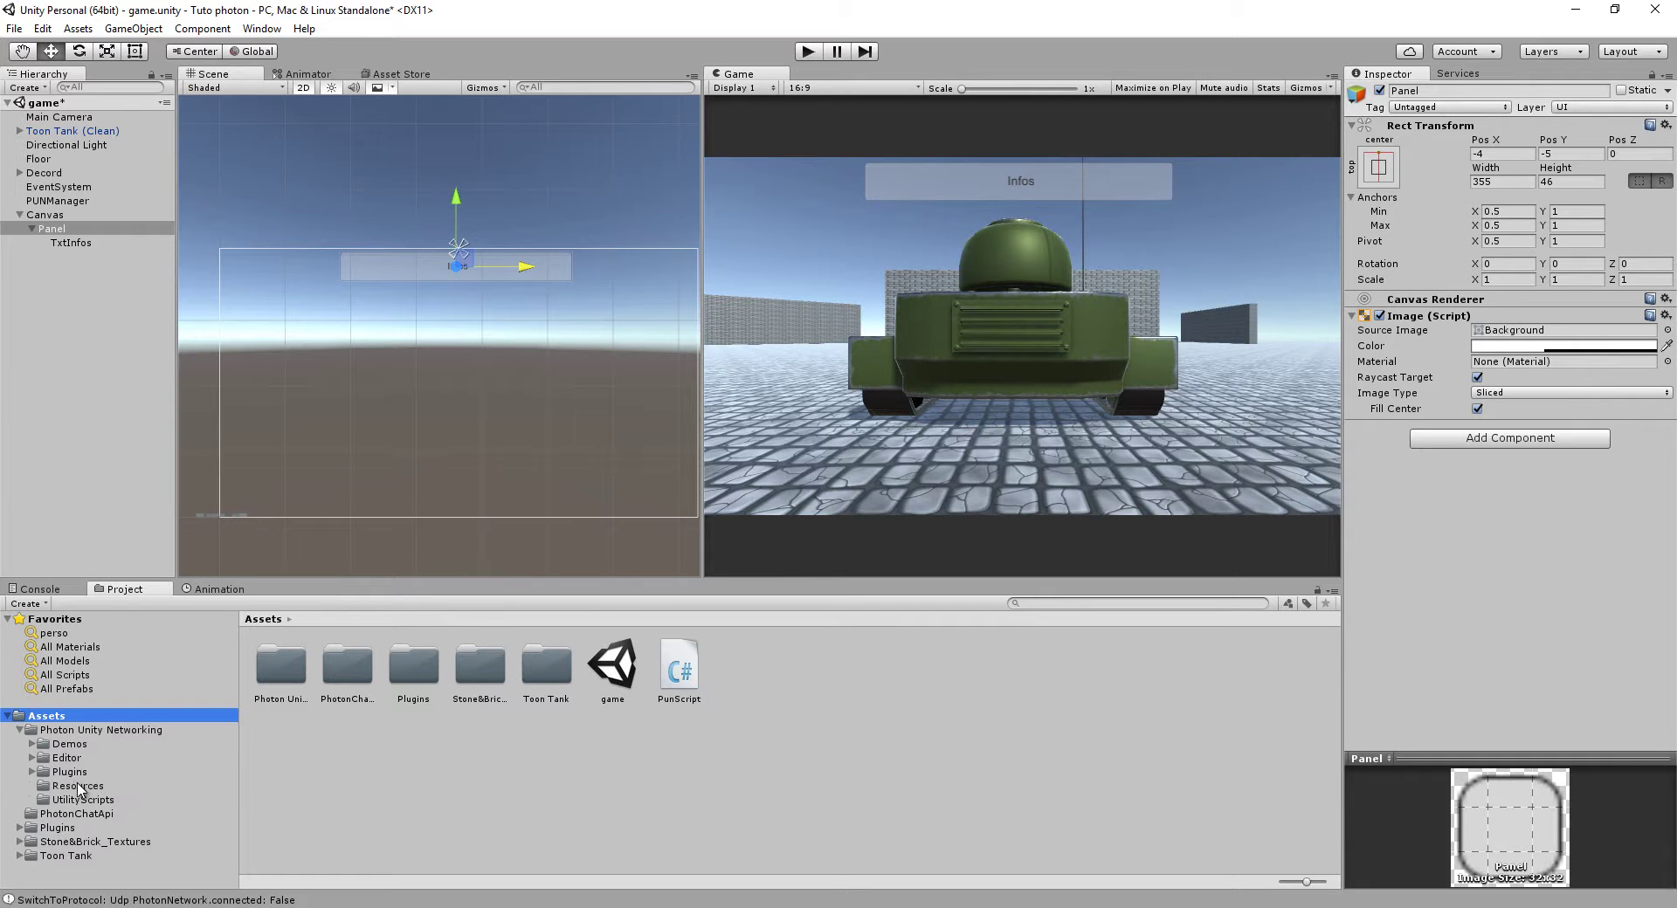
click(78, 785)
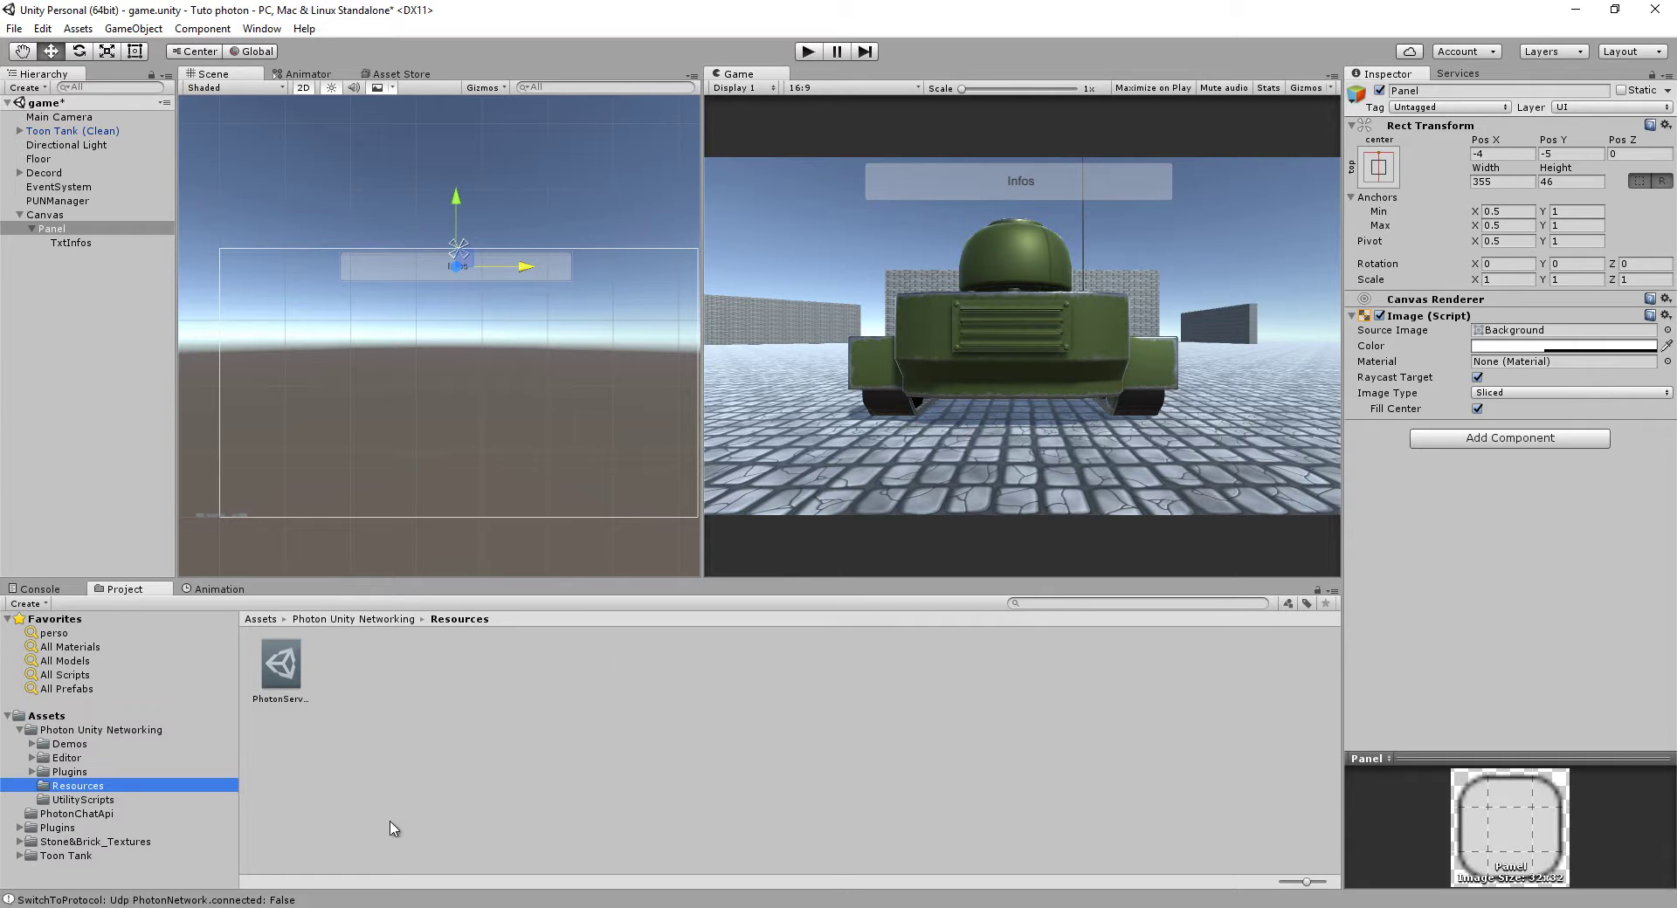
click(282, 690)
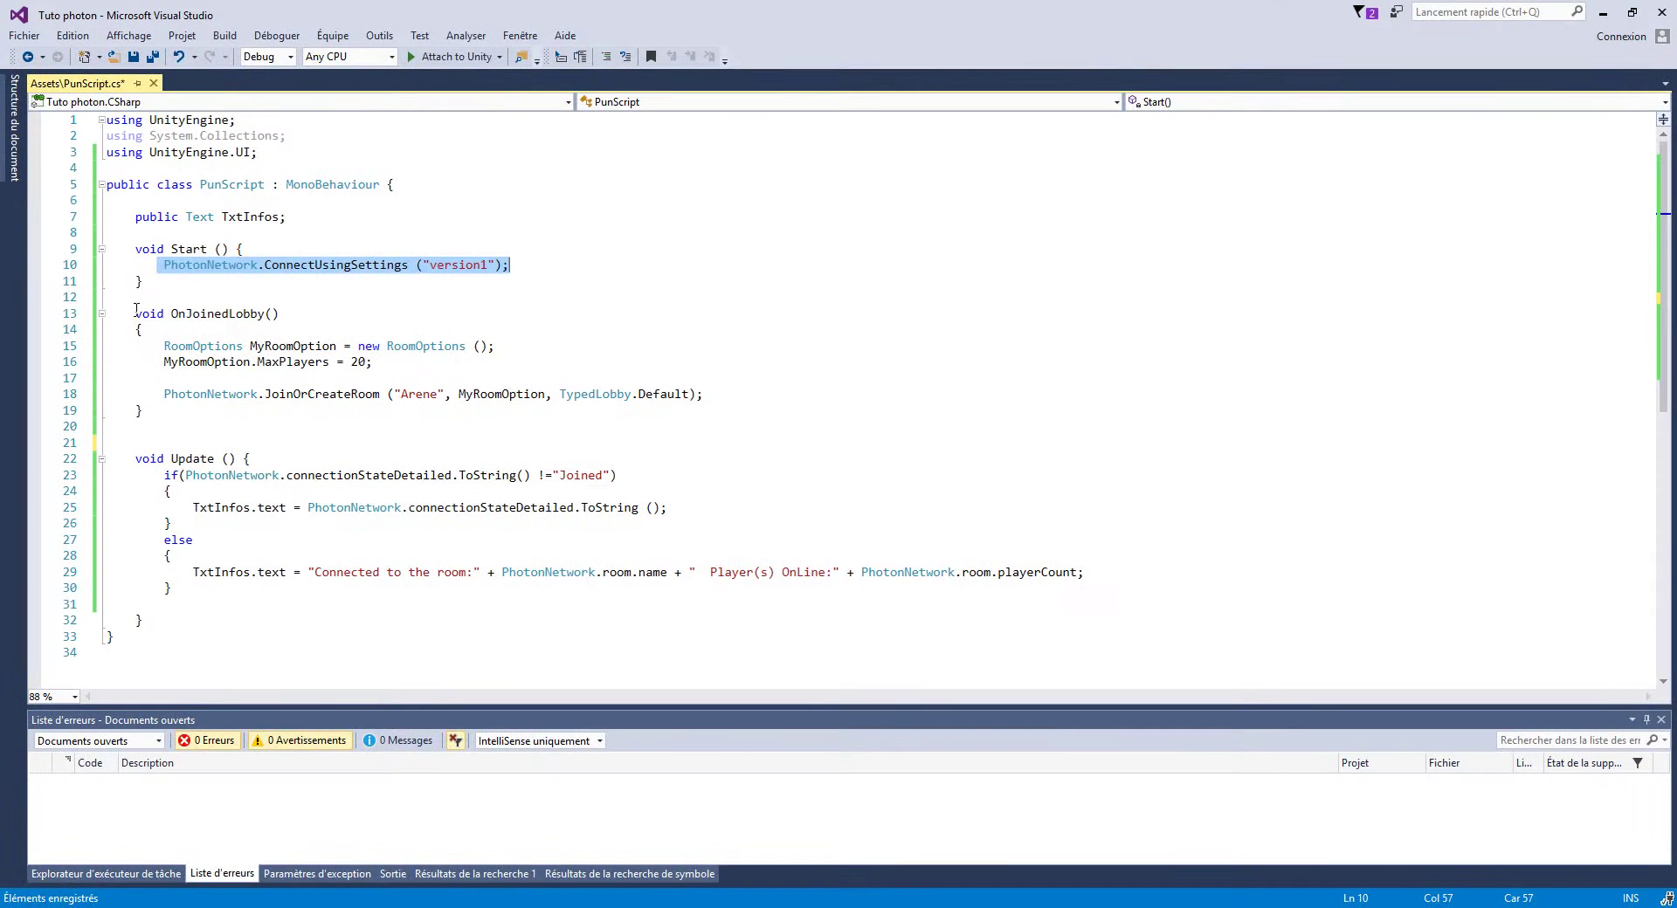
drag(131, 315, 319, 310)
drag(158, 346, 703, 395)
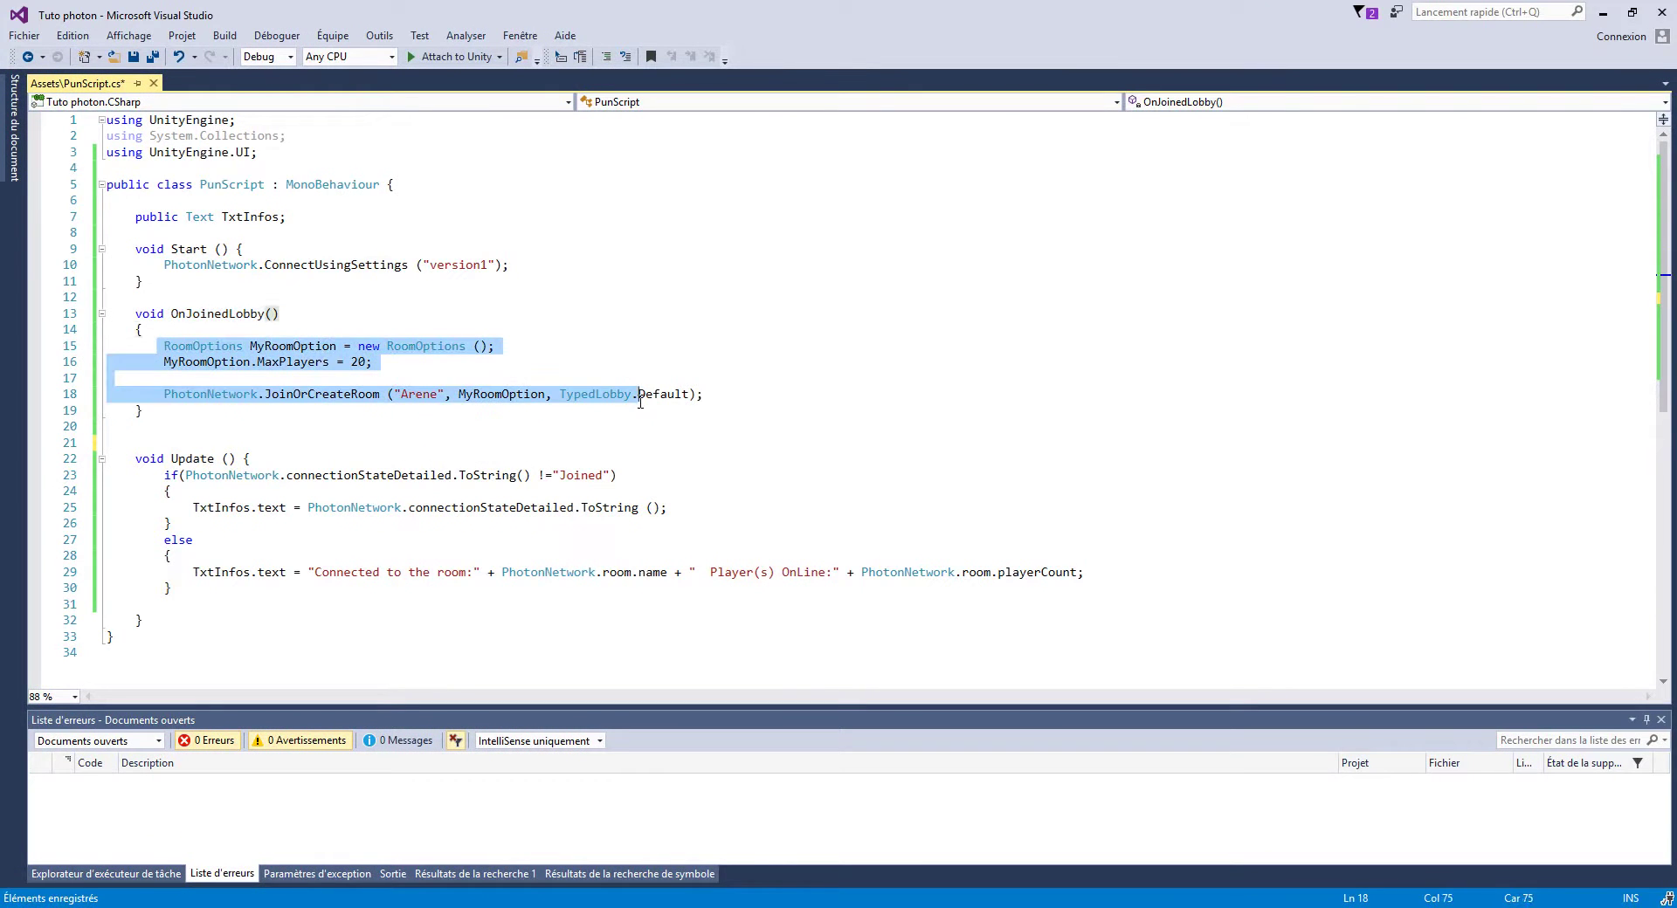
double_click(417, 394)
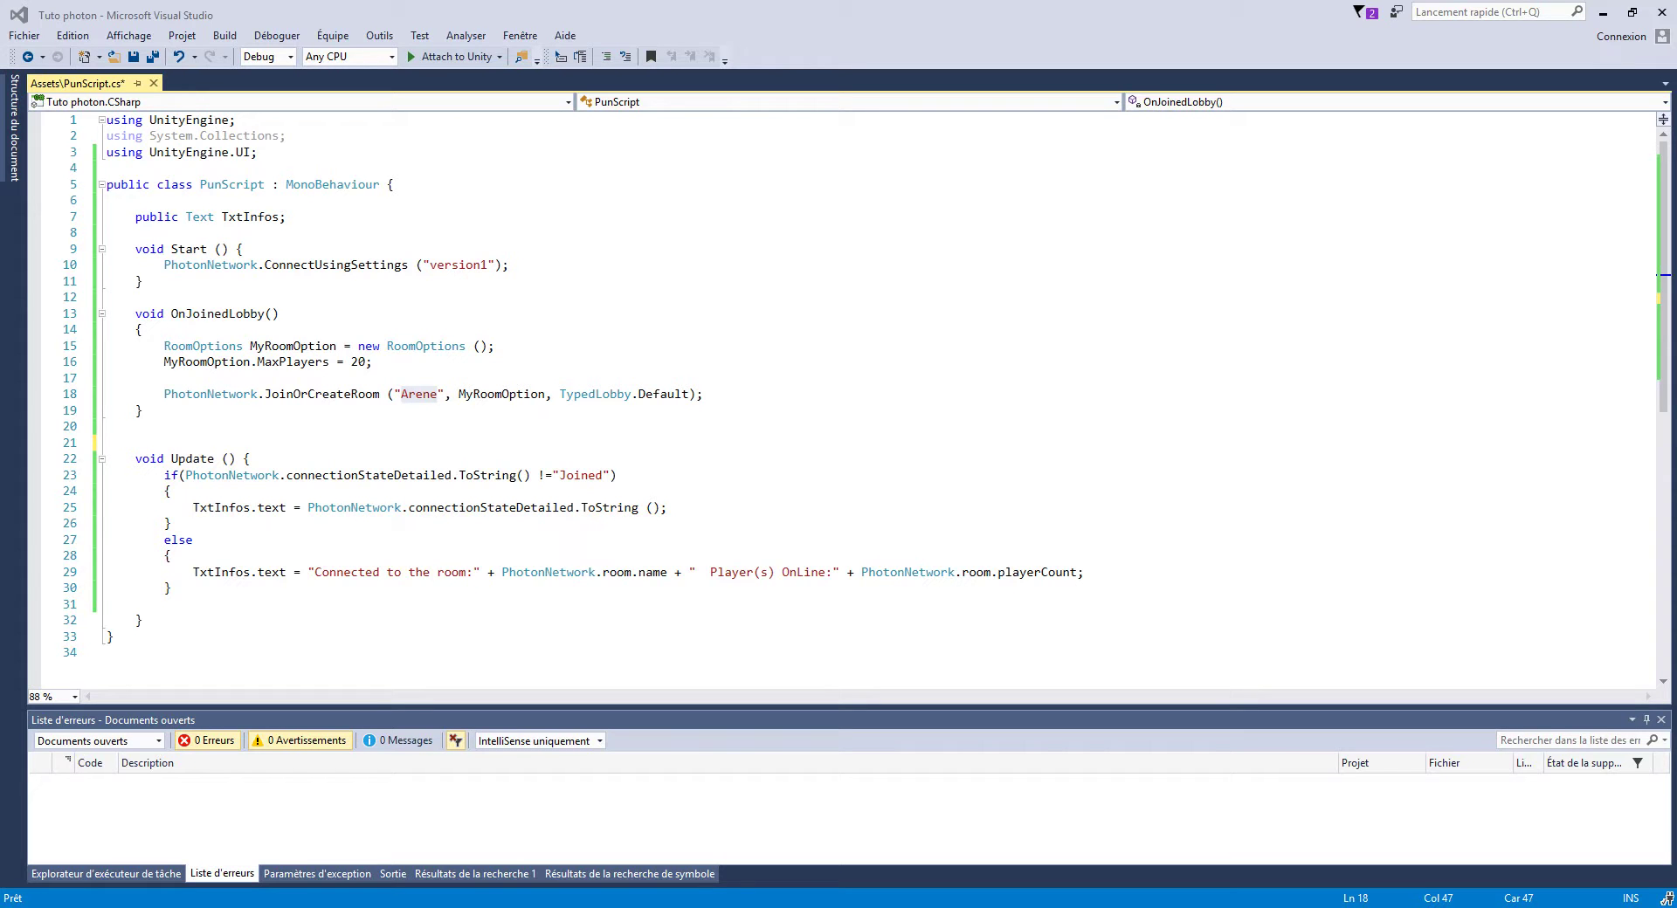
Insert an empty void OnJoinedRoom() { } method above Update in PunScript
click(148, 441)
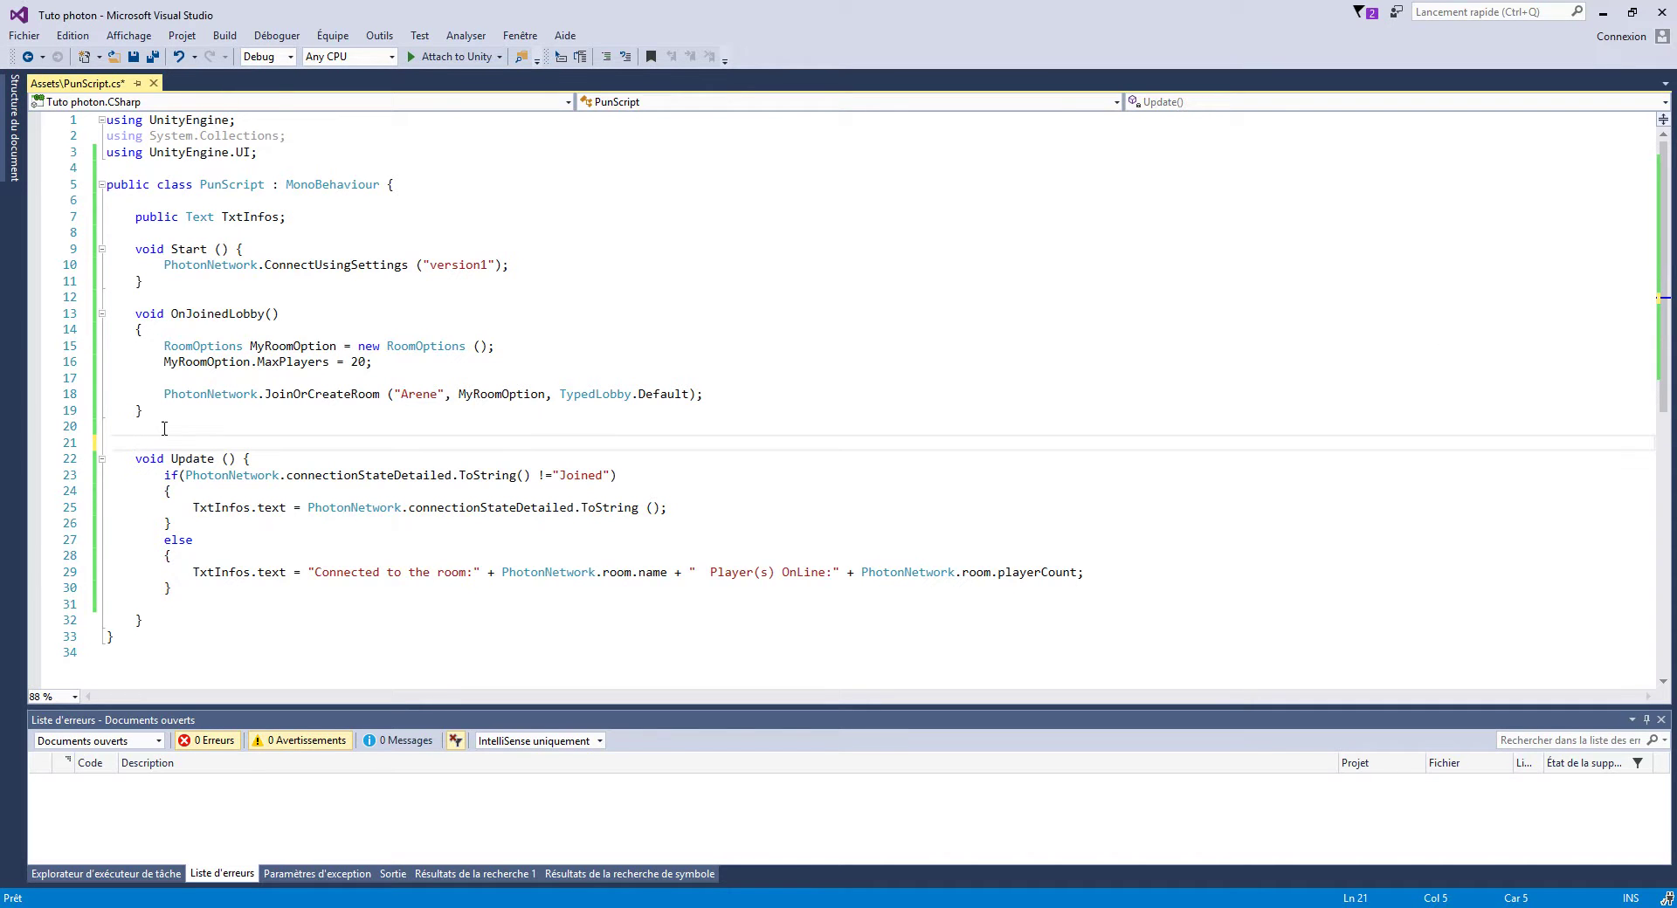
key(Return)
key(Return)
text(void OnJoinedRoom () {)
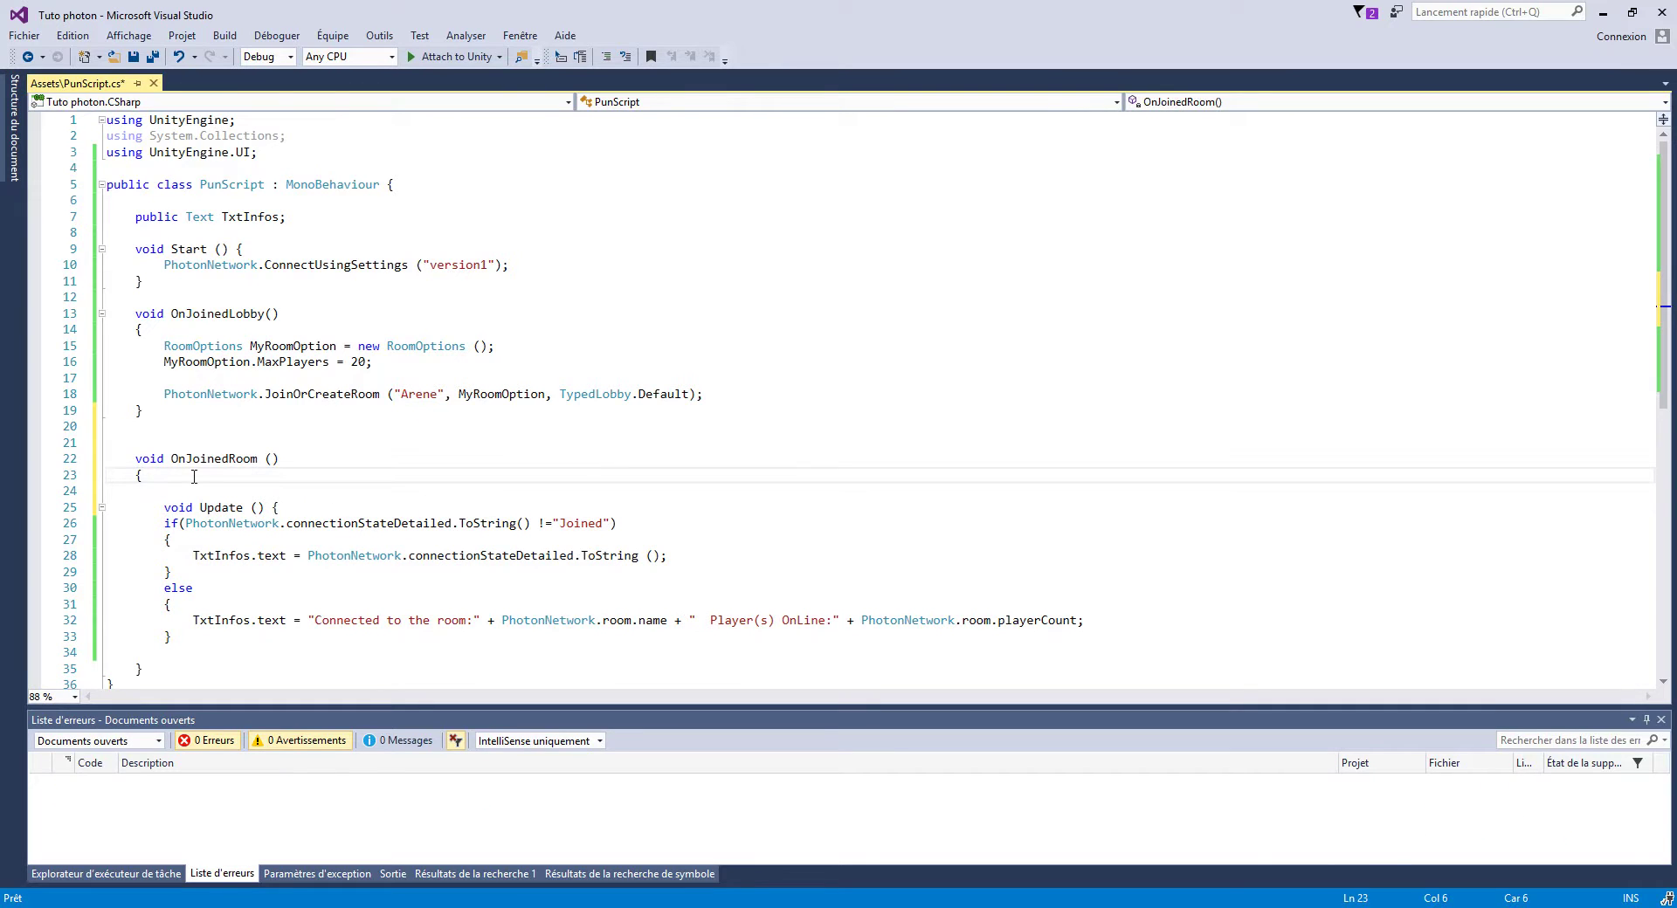
text(})
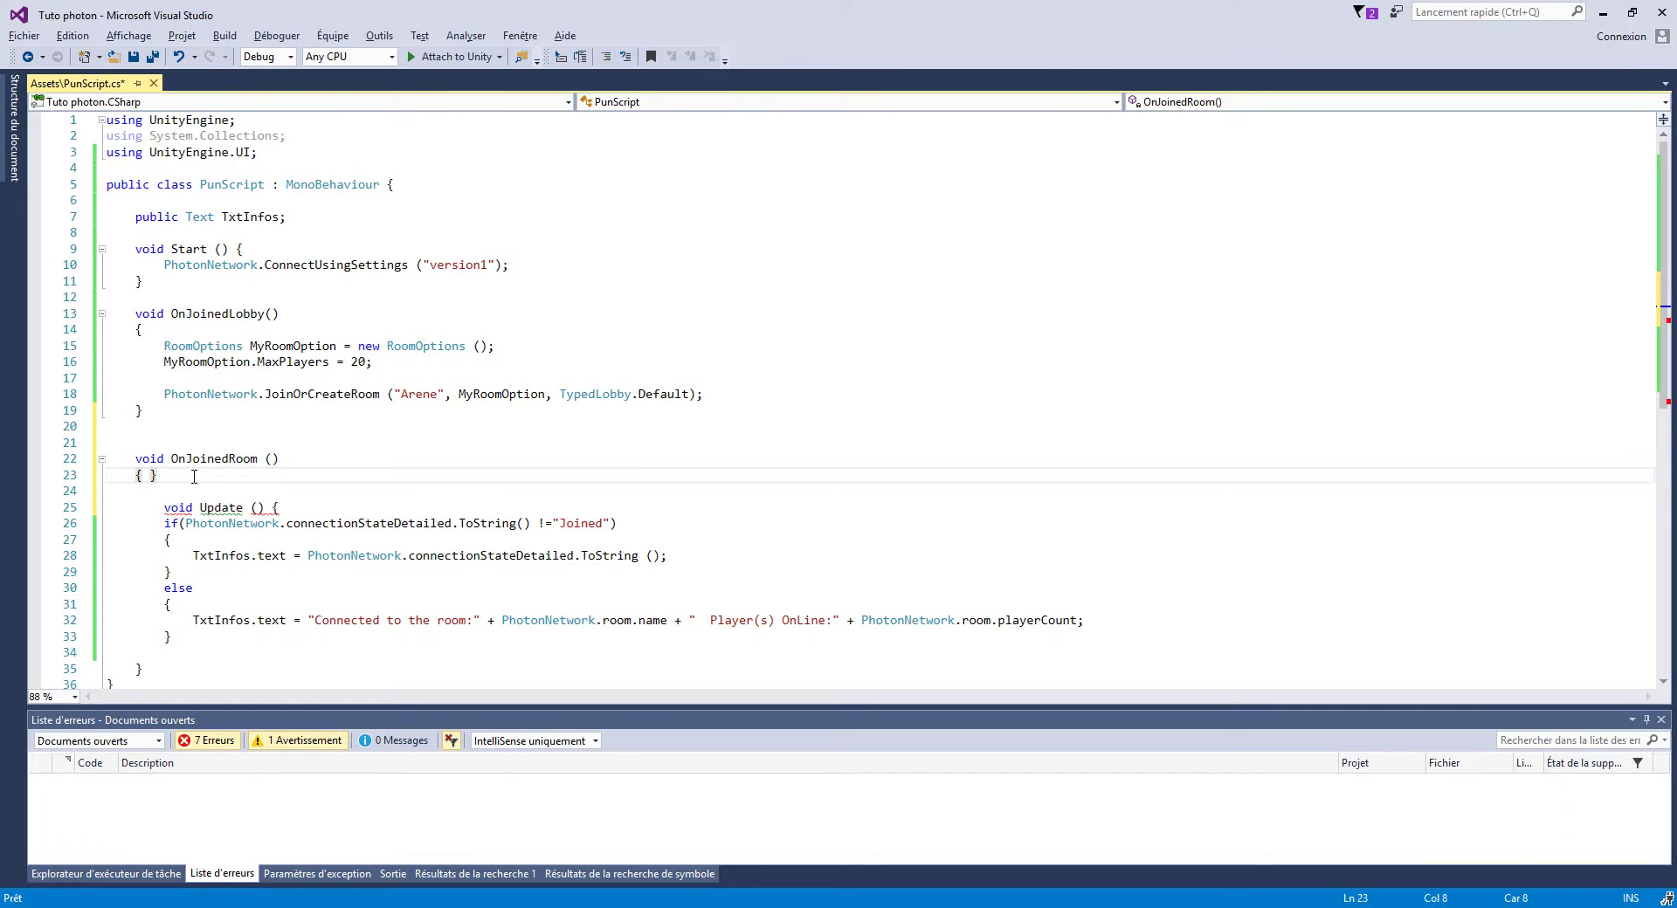
key(Left)
key(Return)
key(Return)
key(Up)
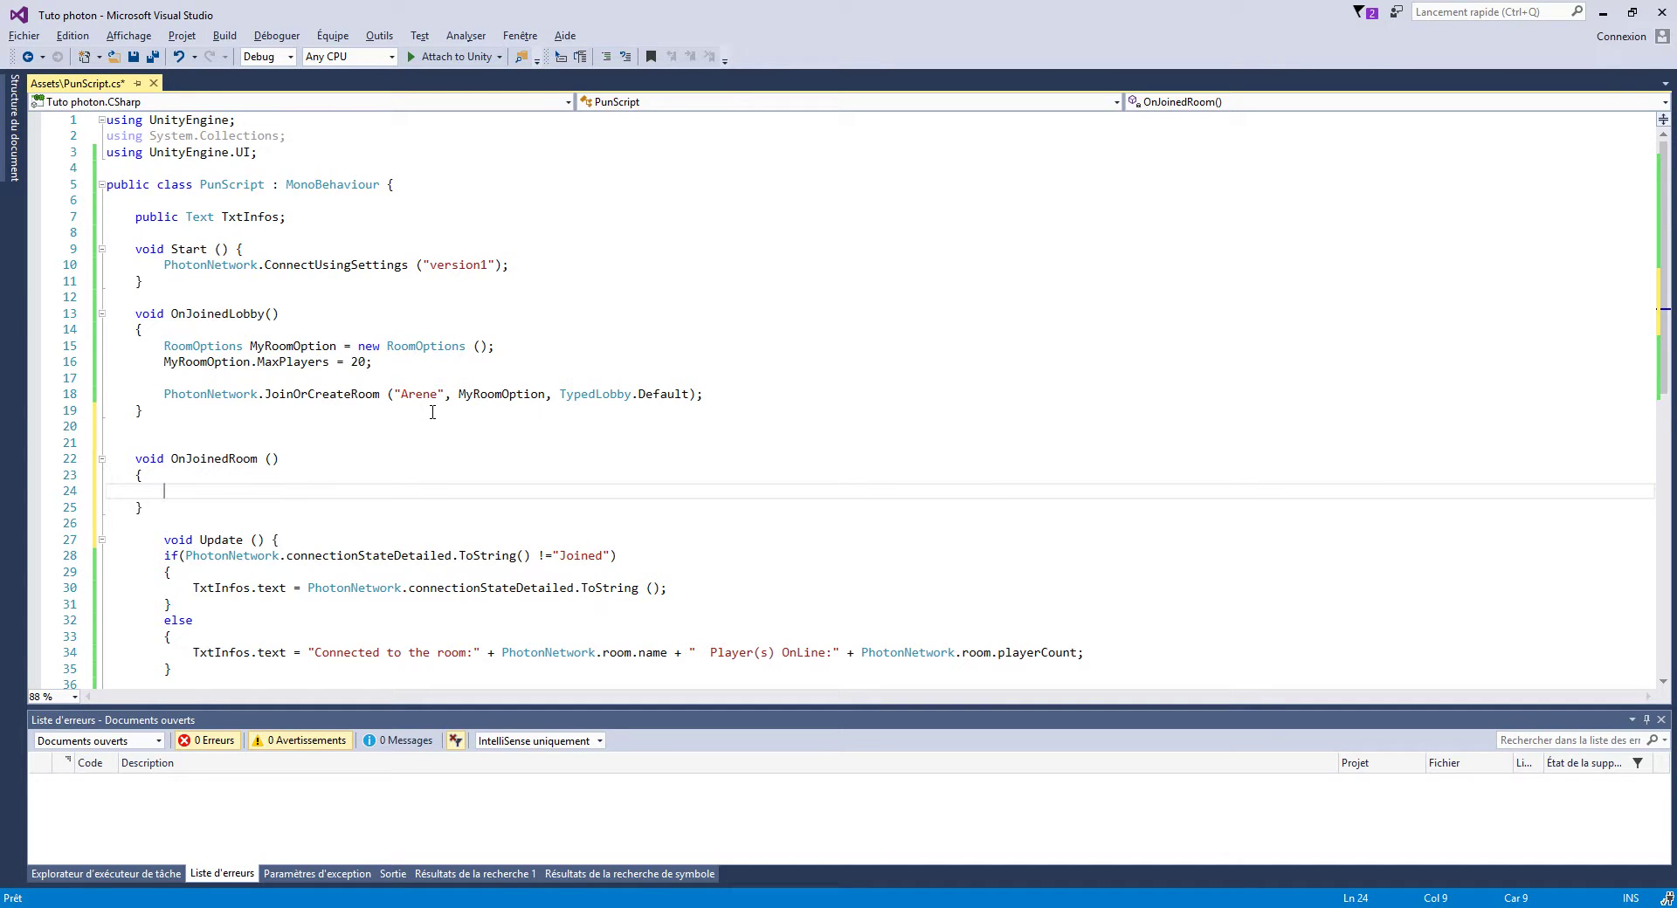
Minimize Visual Studio, switch the Scene view to 3D, and frame the Toon Tank
click(1603, 13)
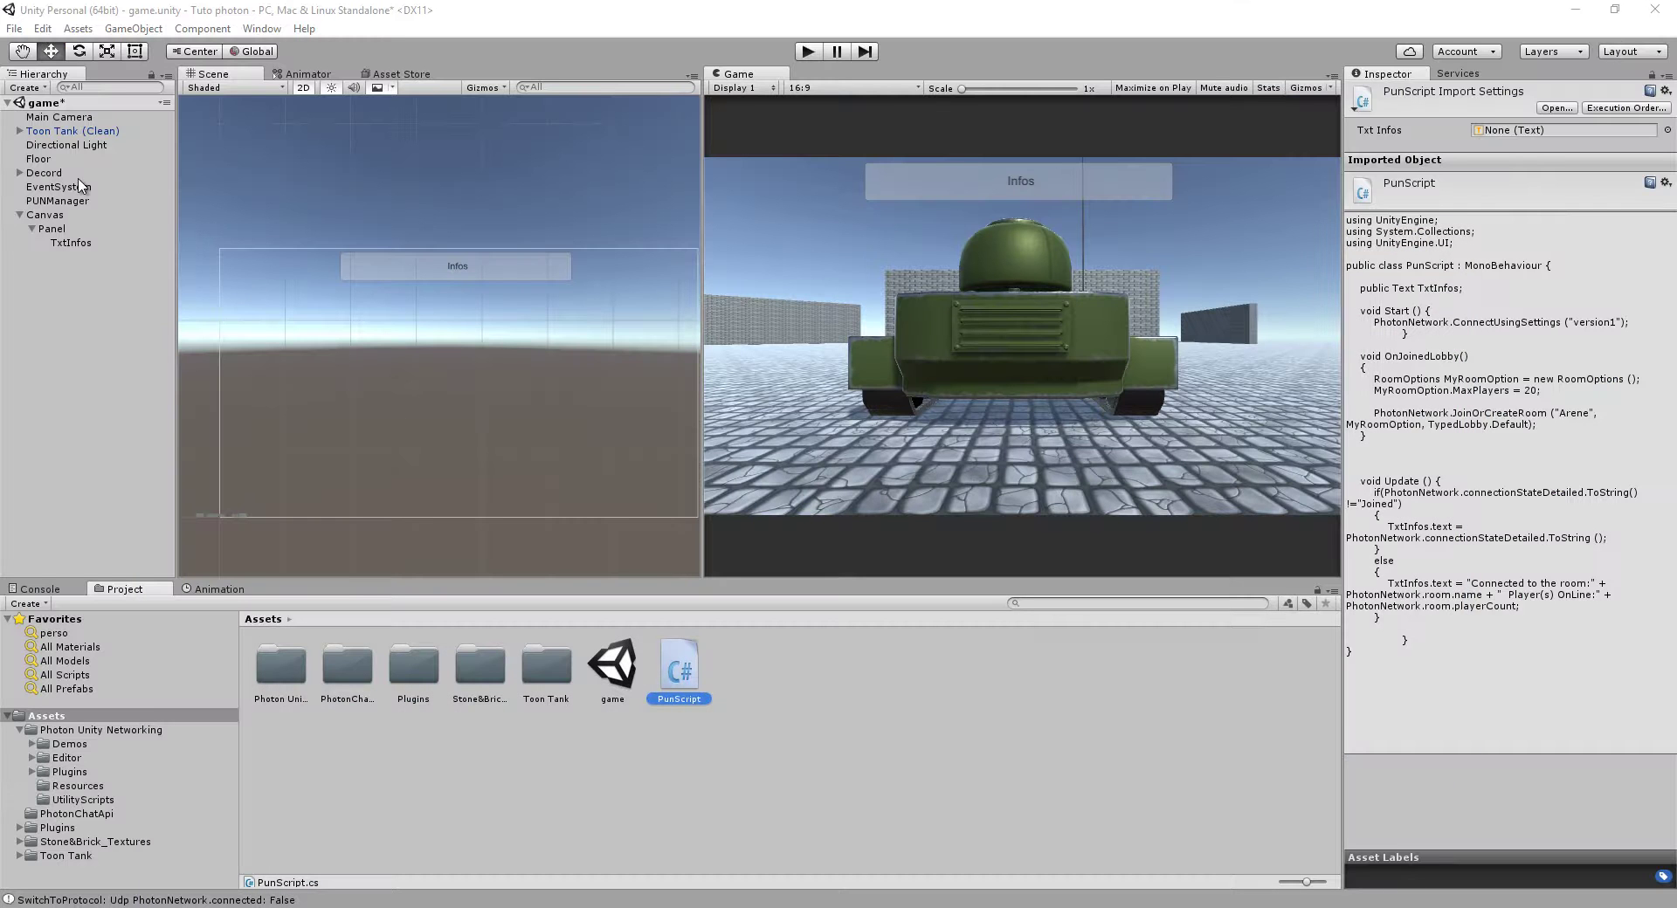
click(304, 89)
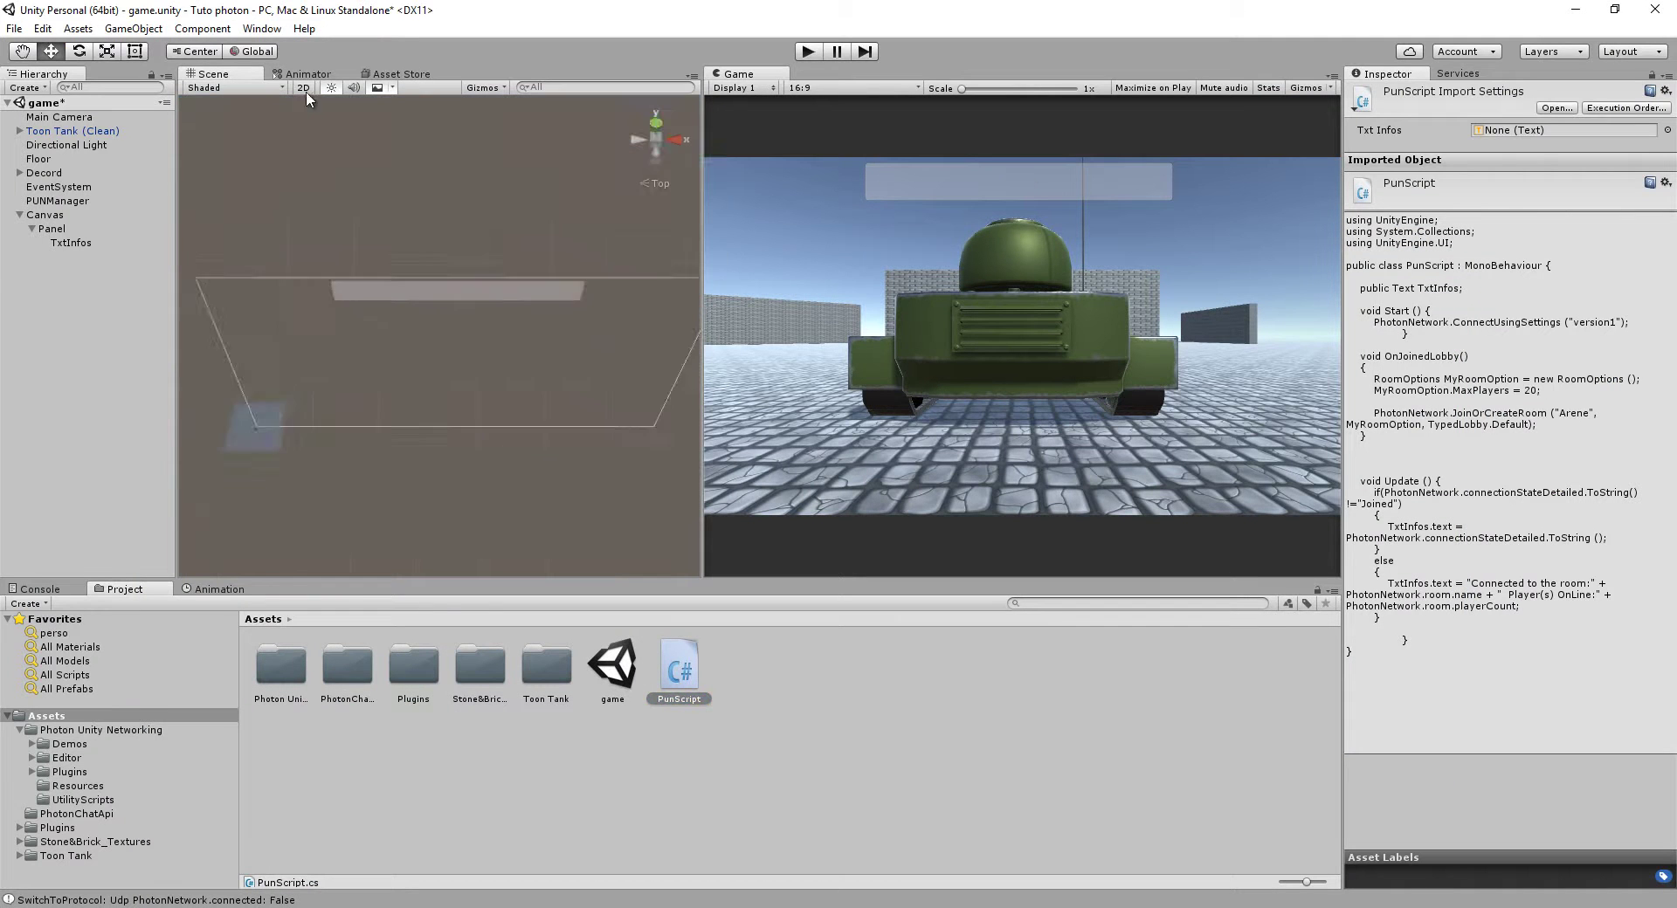
double_click(66, 131)
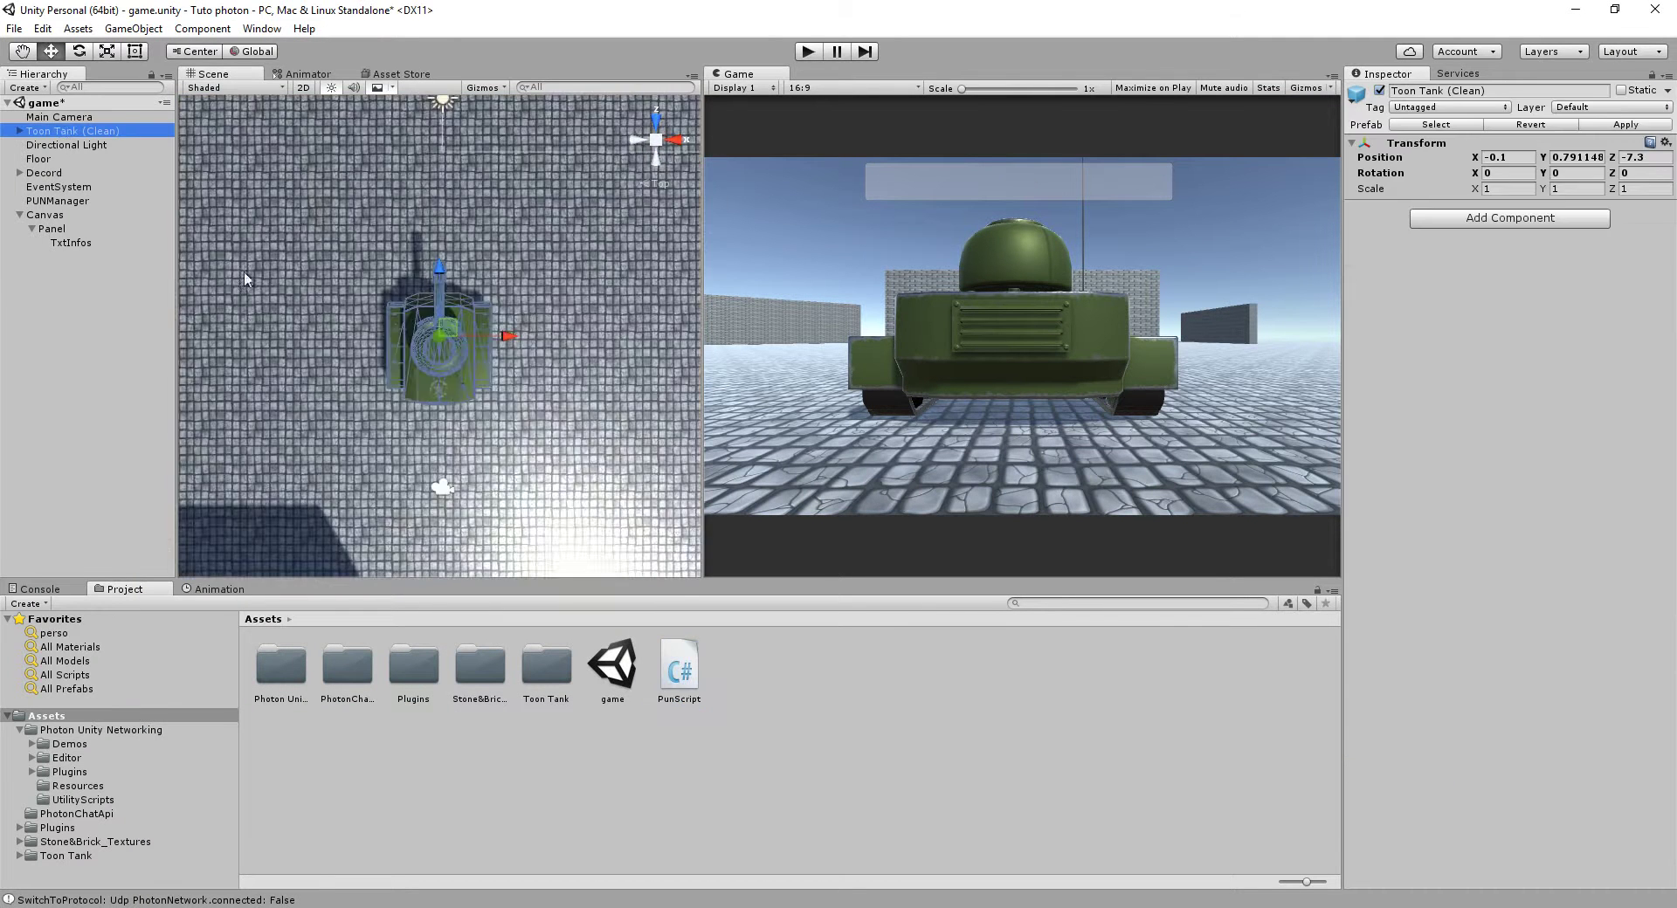
scroll(487, 422, down, 5)
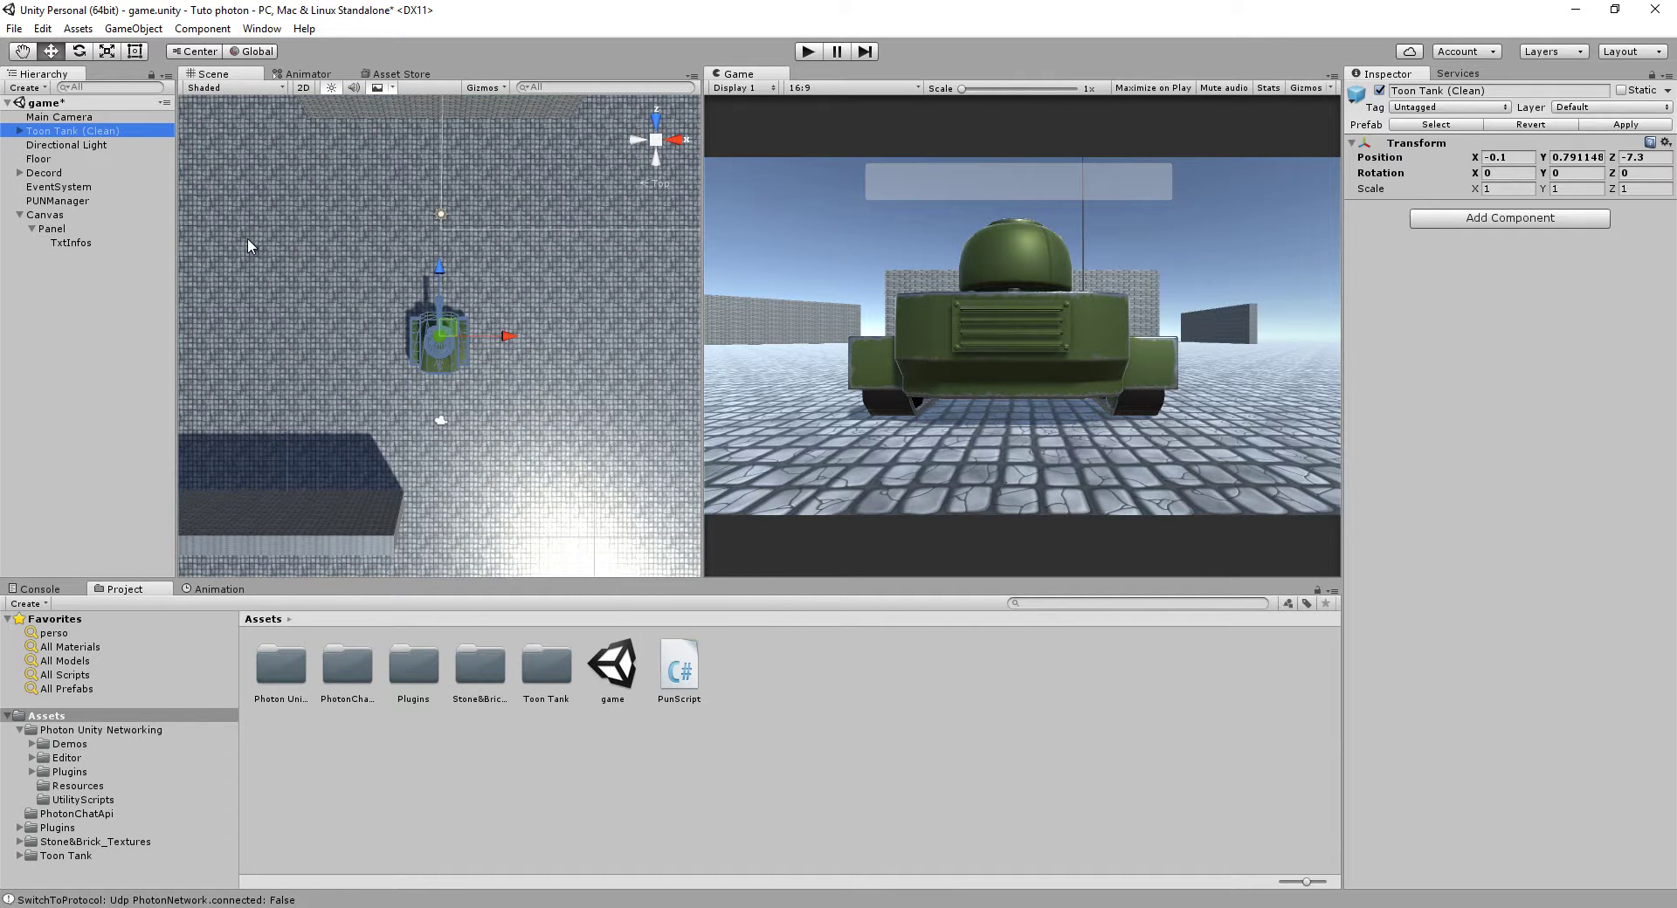
Add the open scene in Build Settings and Build And Run it as 'test'
click(14, 29)
click(73, 209)
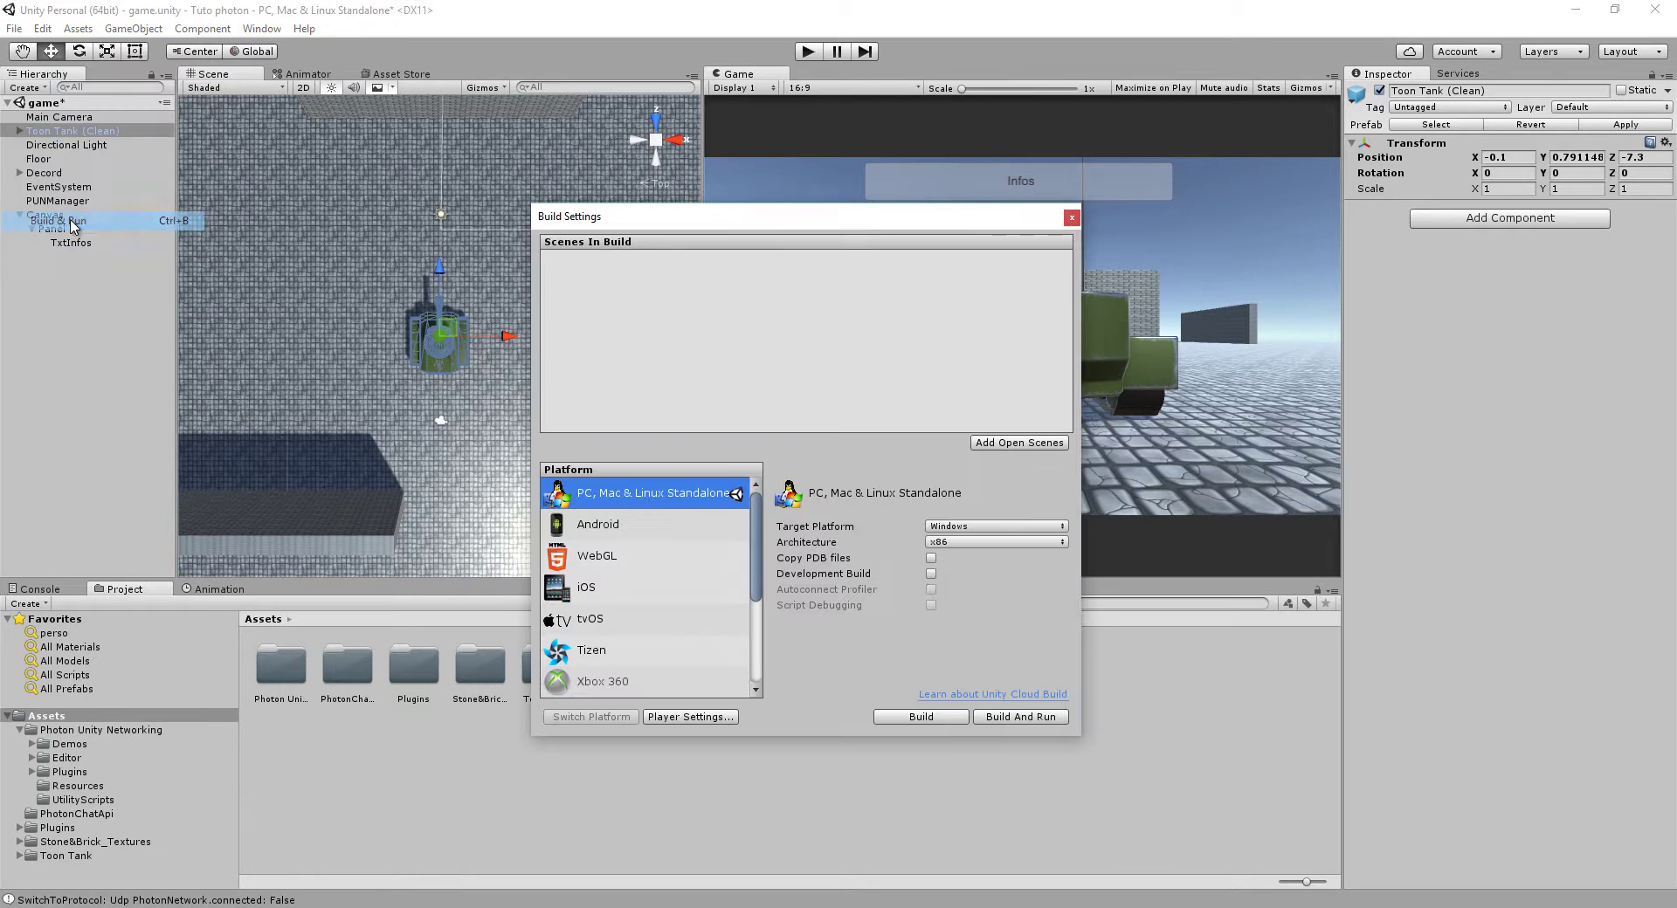
click(1024, 444)
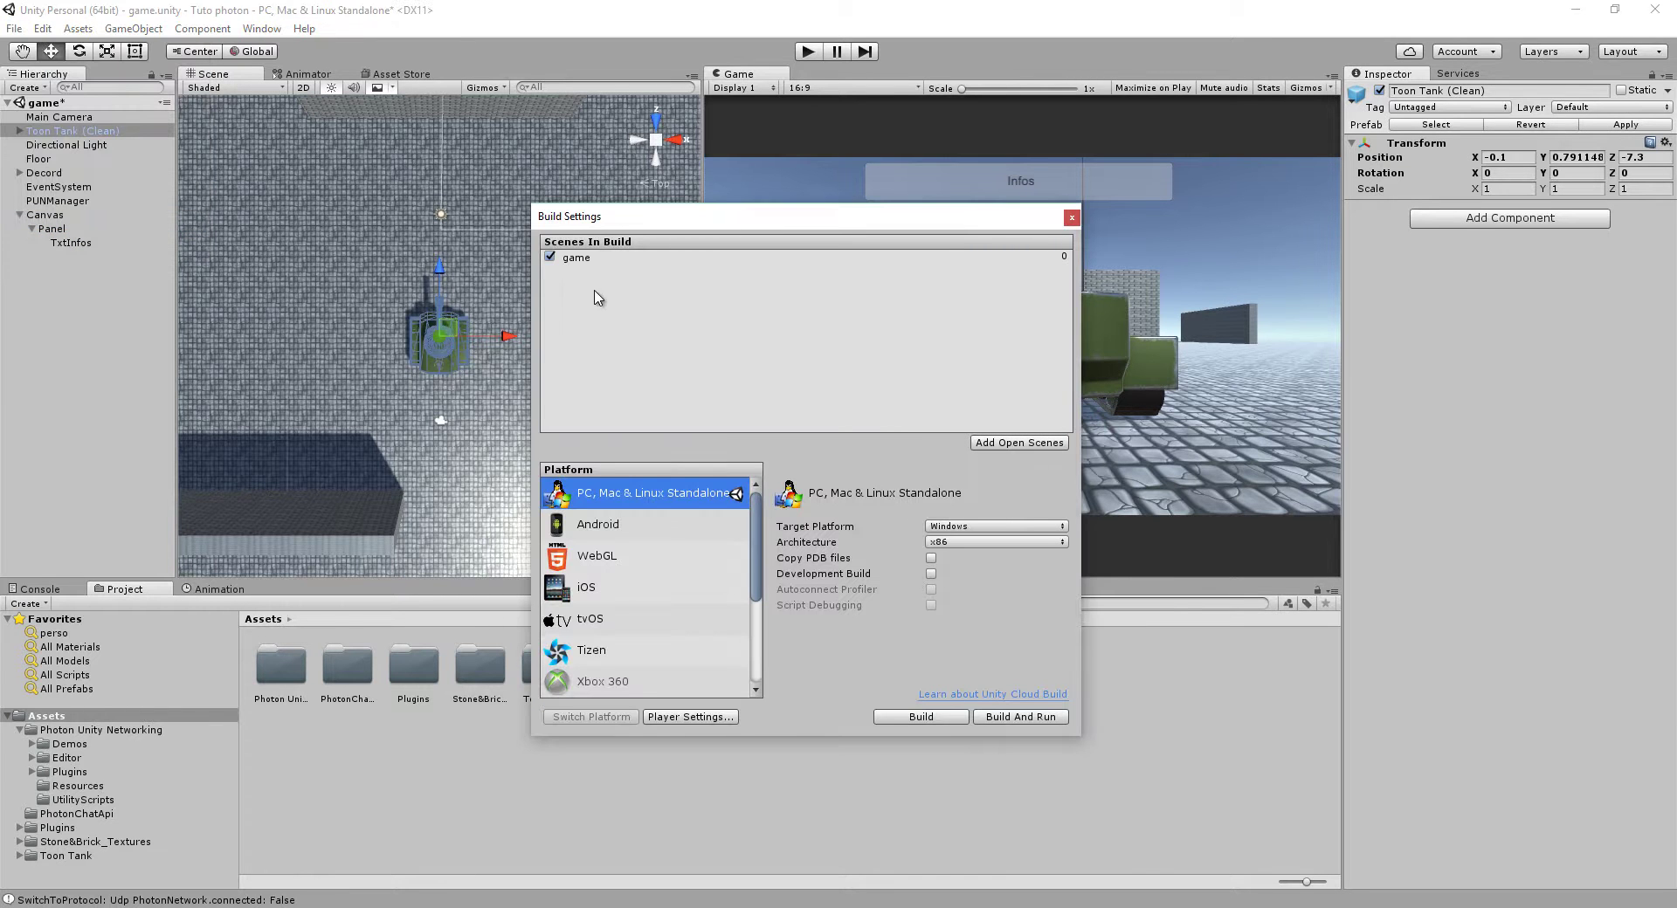
click(1024, 725)
text(test)
key(Return)
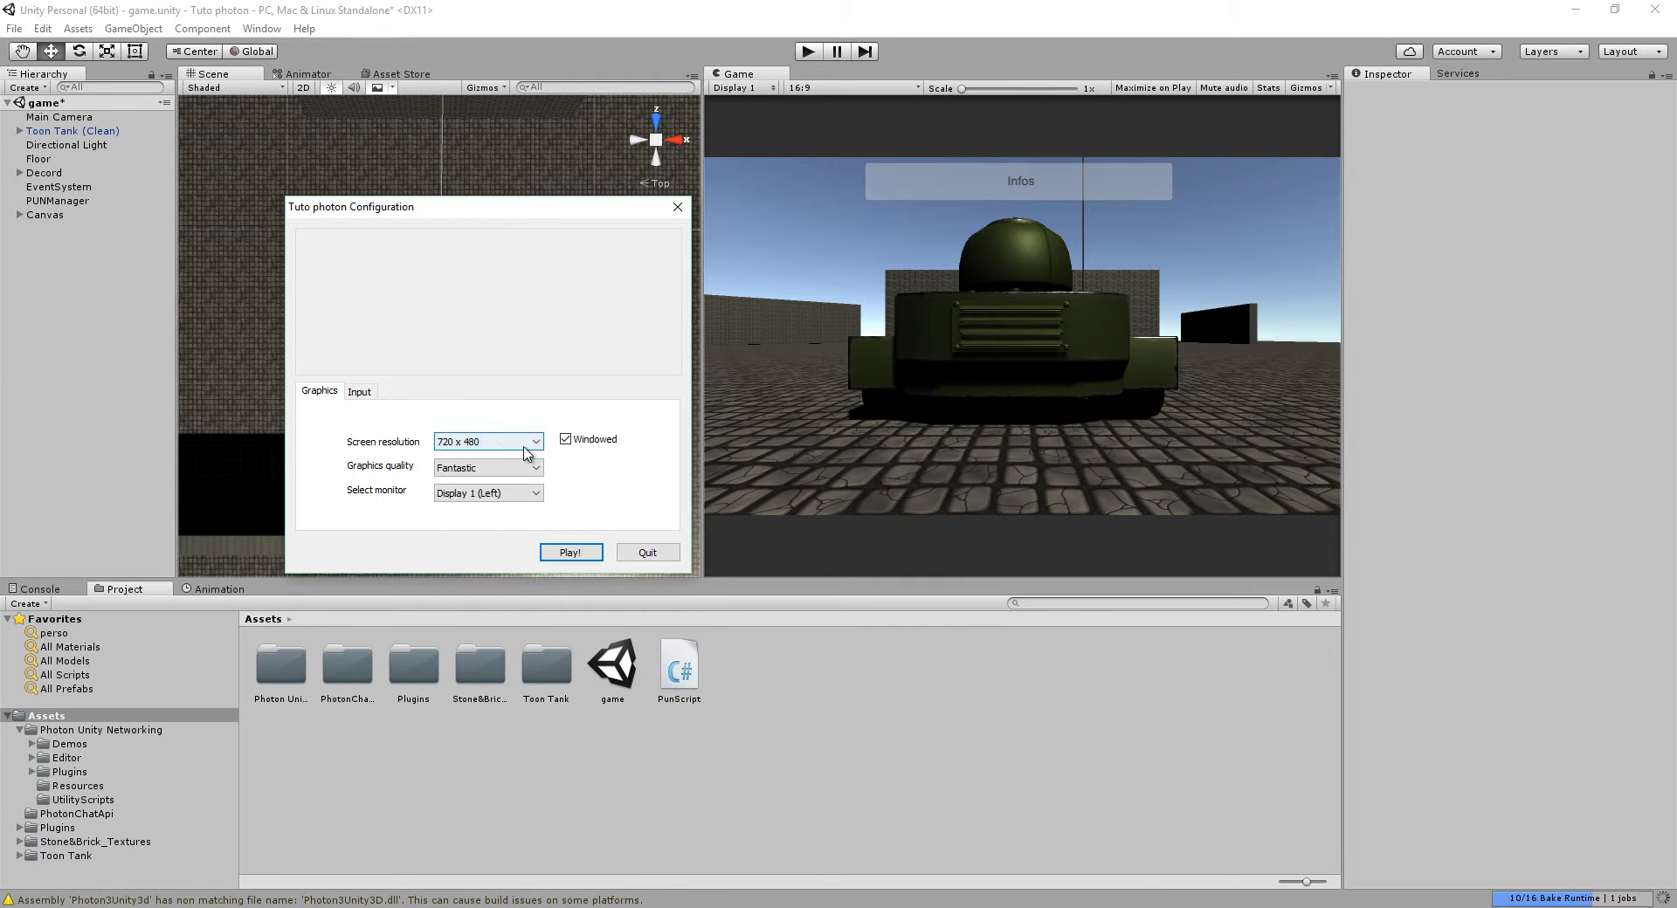
Launch the built game at 640 x 480 resolution and move its window up-left
click(529, 444)
click(489, 456)
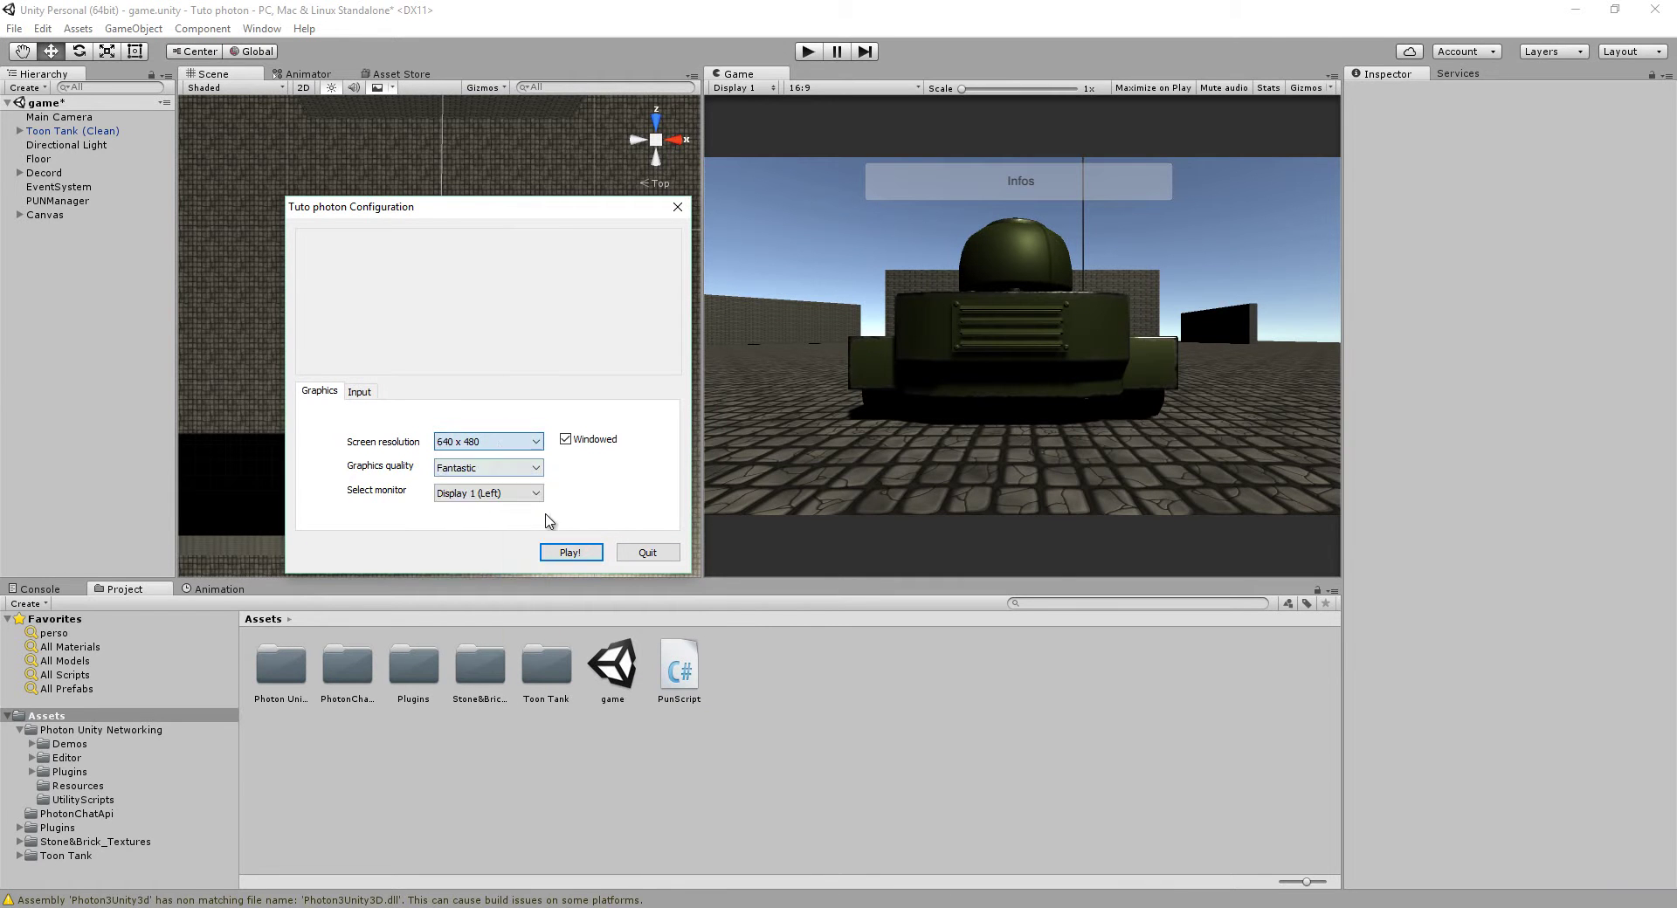
click(567, 553)
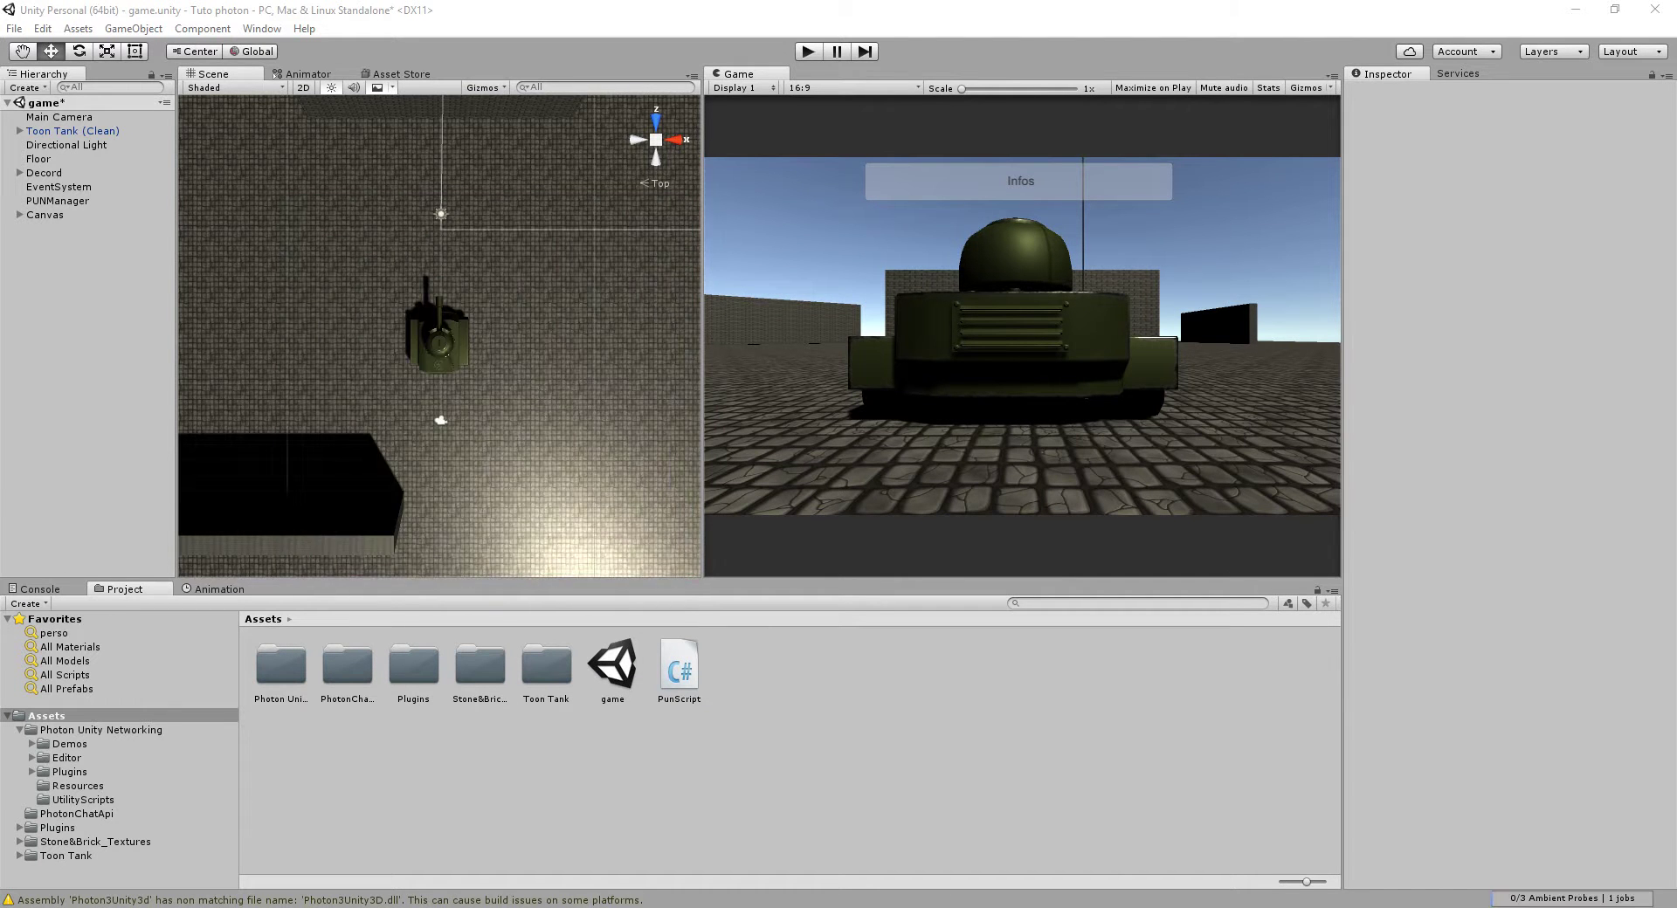
drag(524, 354, 326, 206)
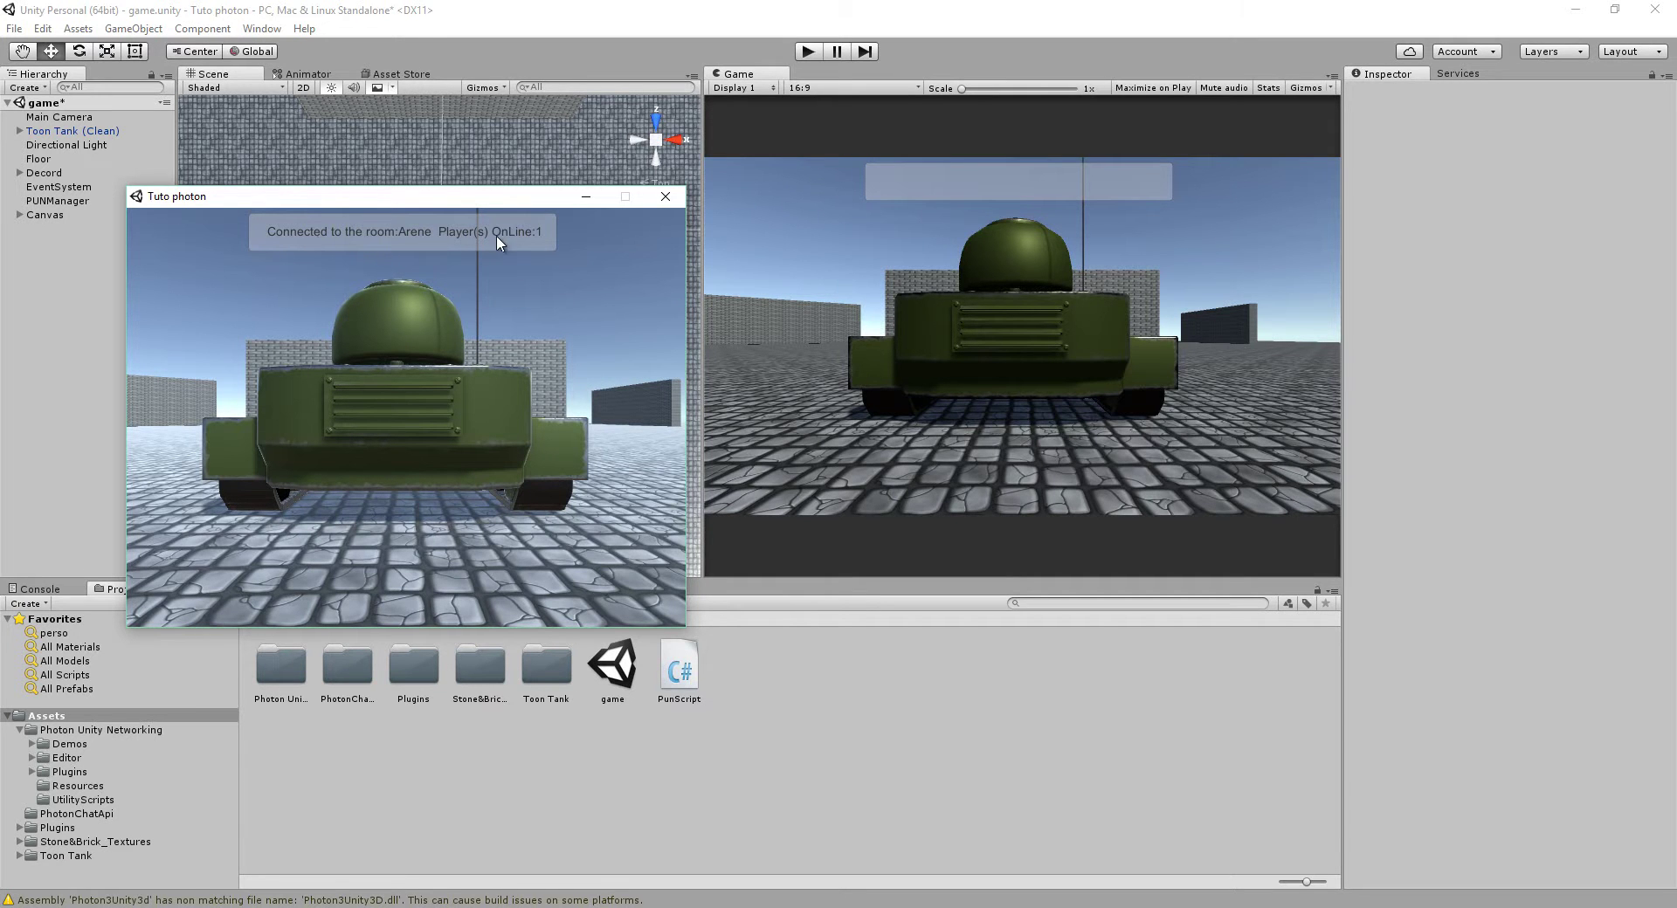
Play in the editor alongside the built player to show two players online, then close both
click(810, 58)
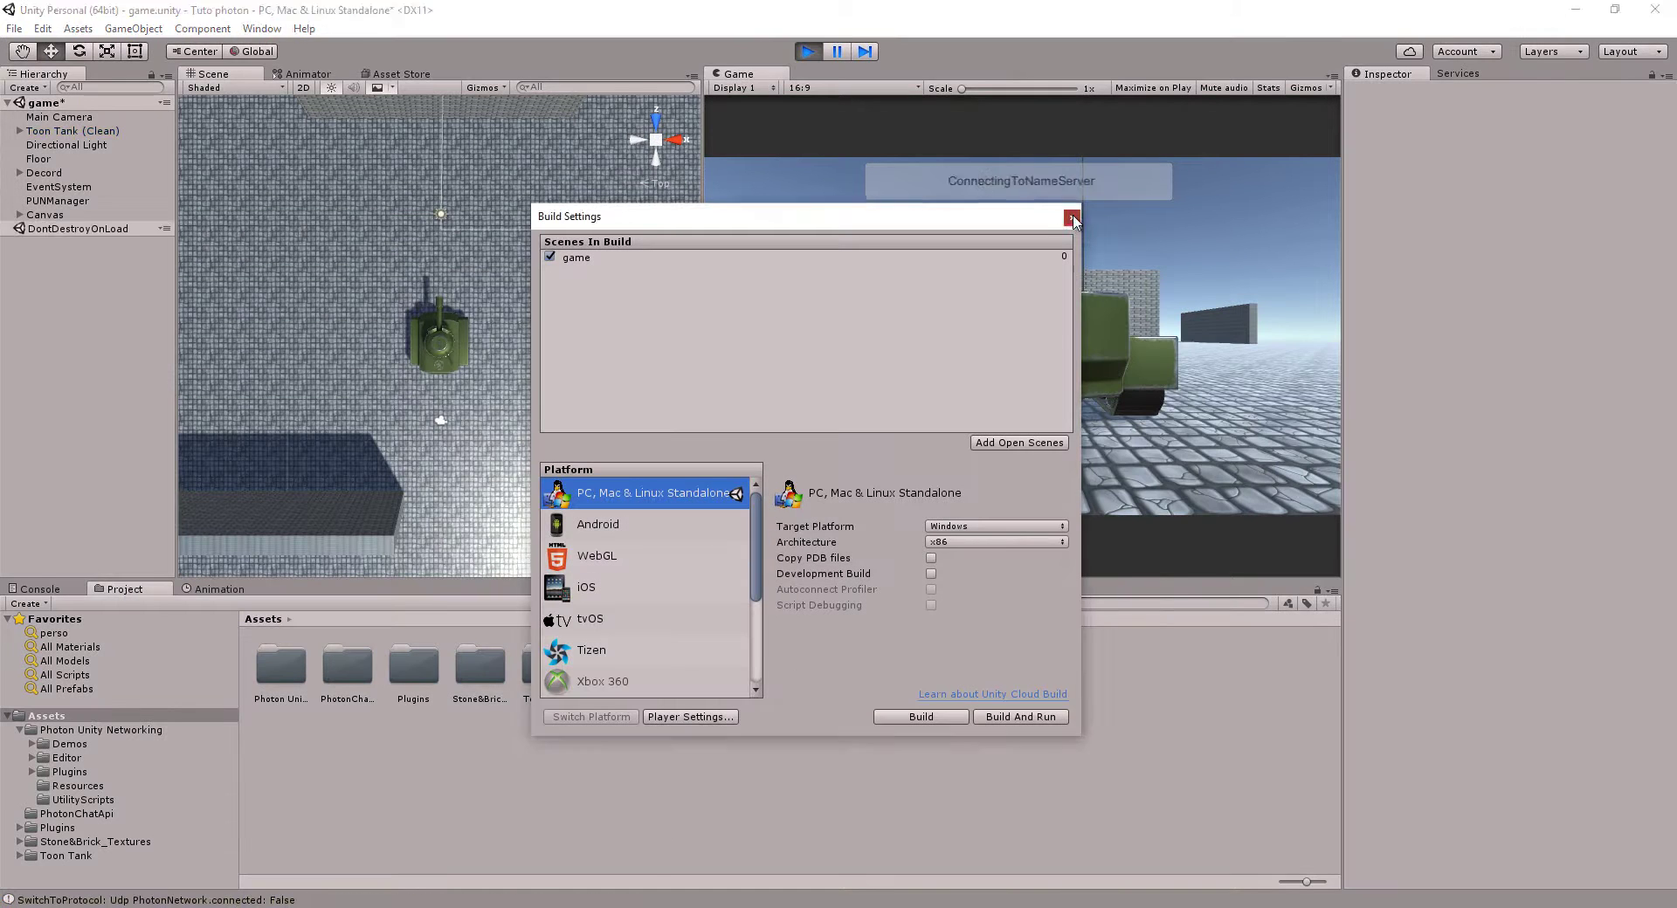
click(1071, 217)
key(alt+Tab)
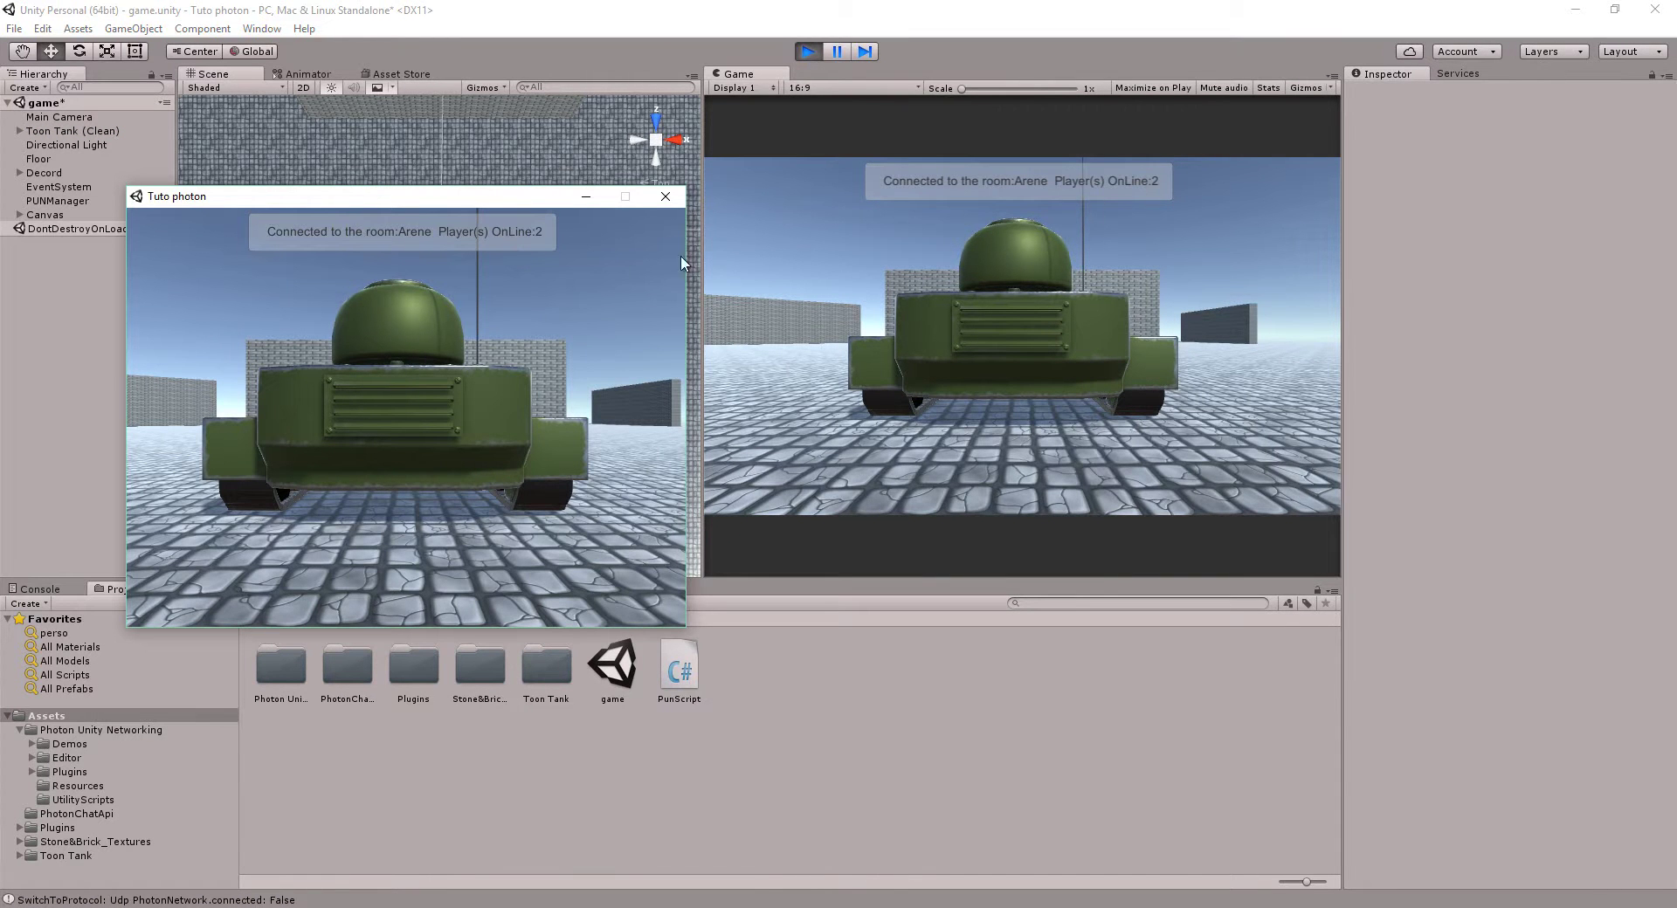
drag(458, 196, 470, 236)
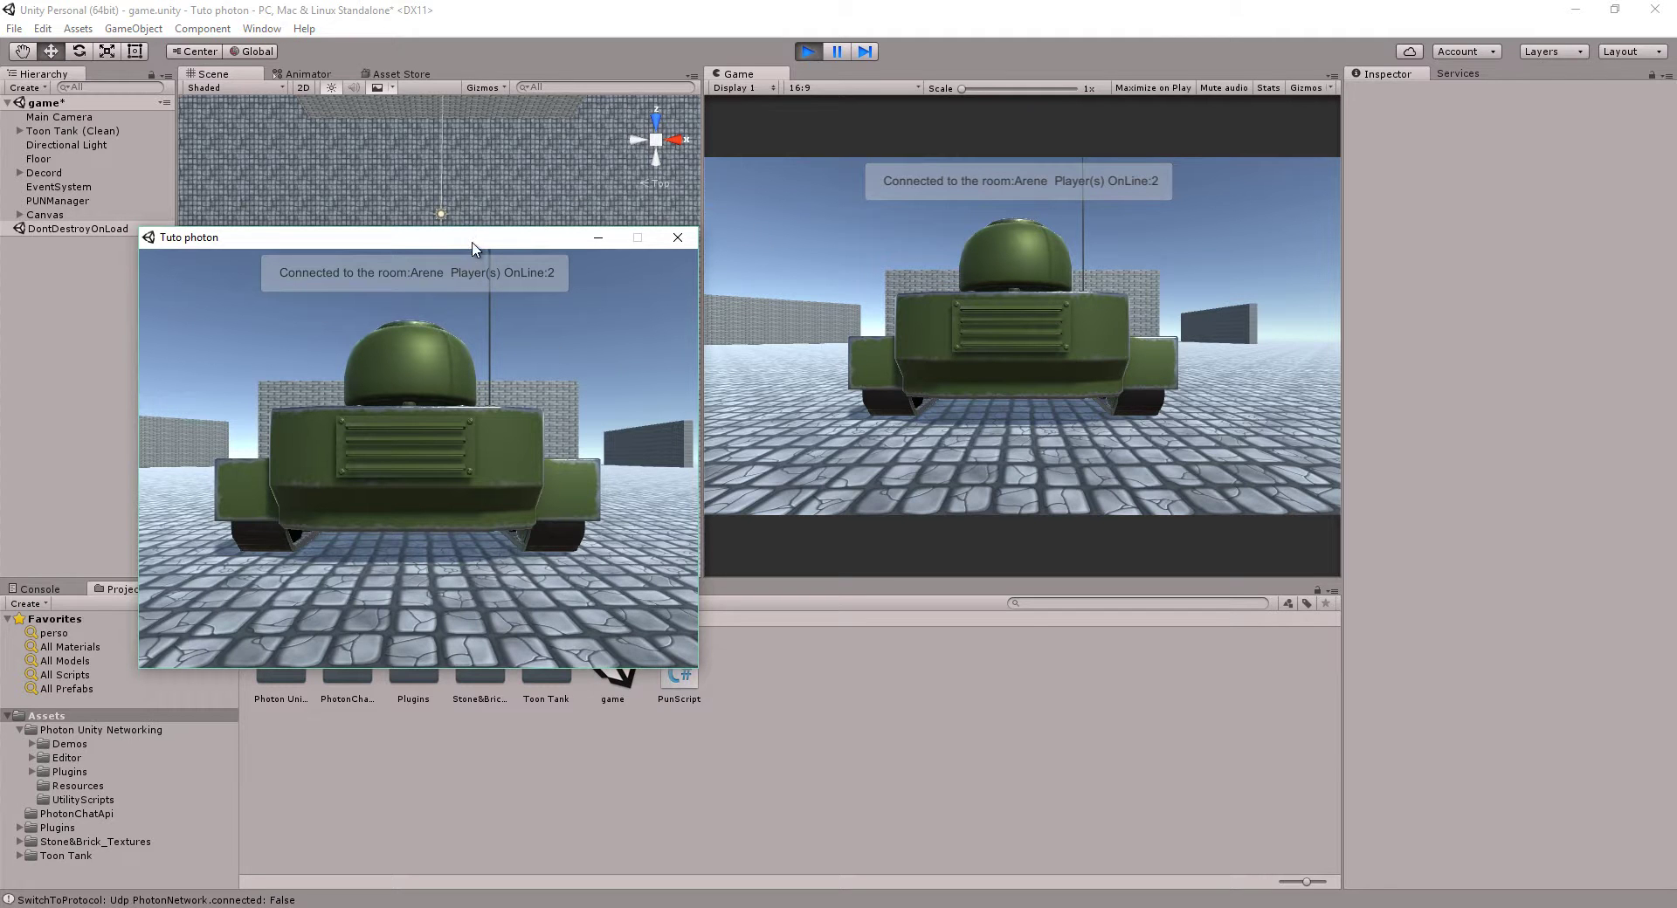
drag(473, 241, 455, 250)
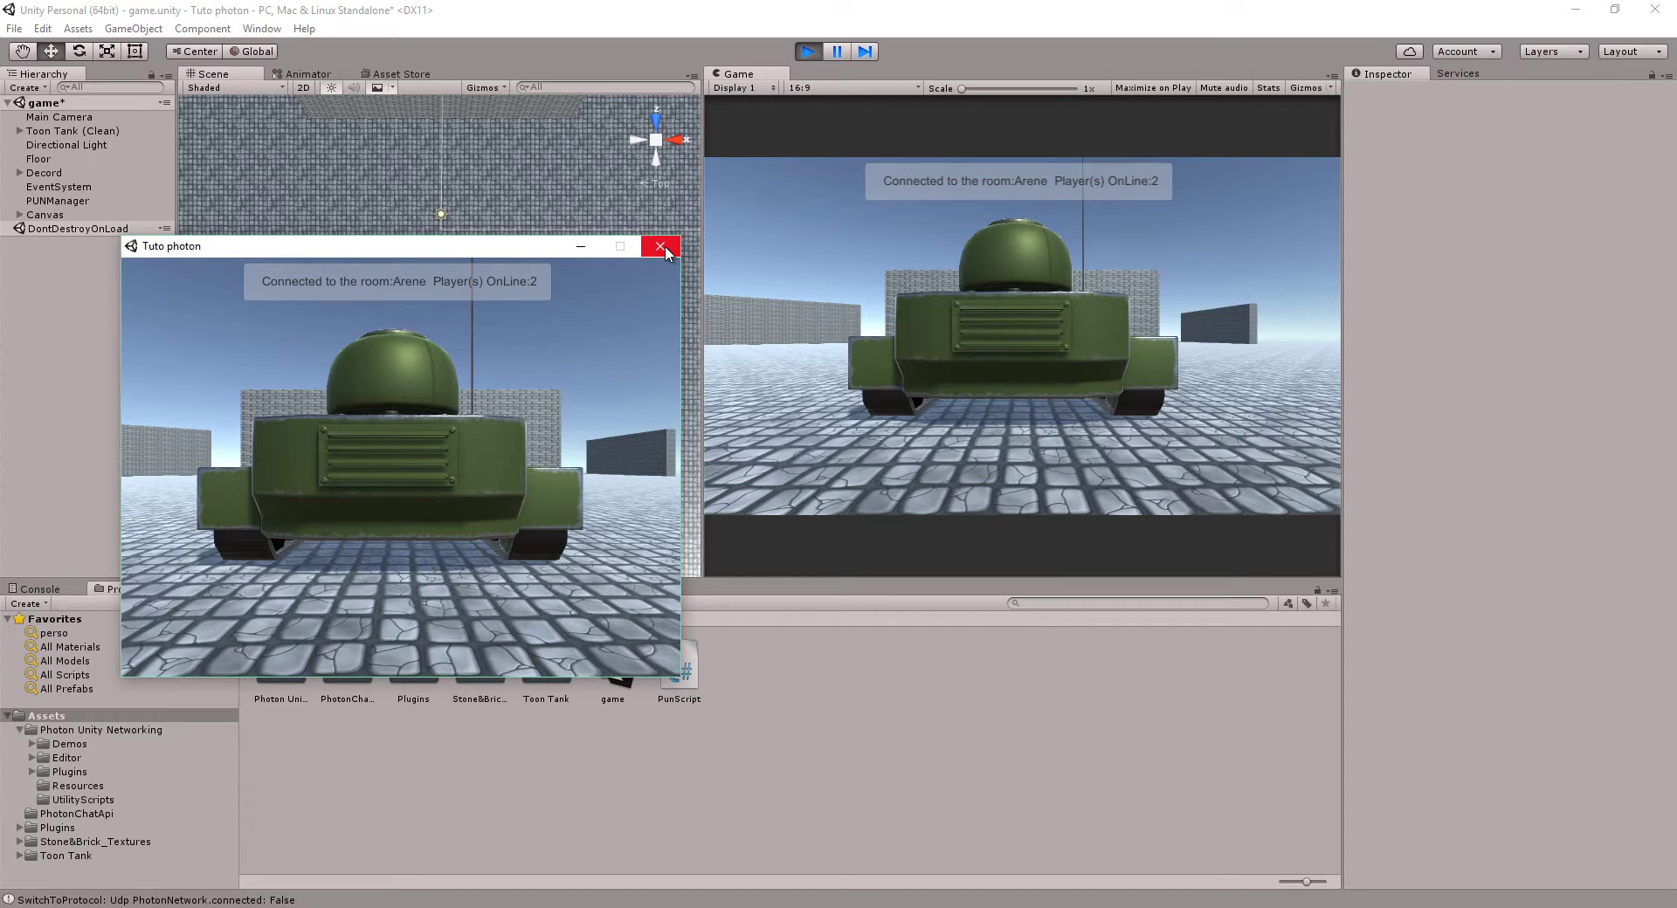
click(664, 248)
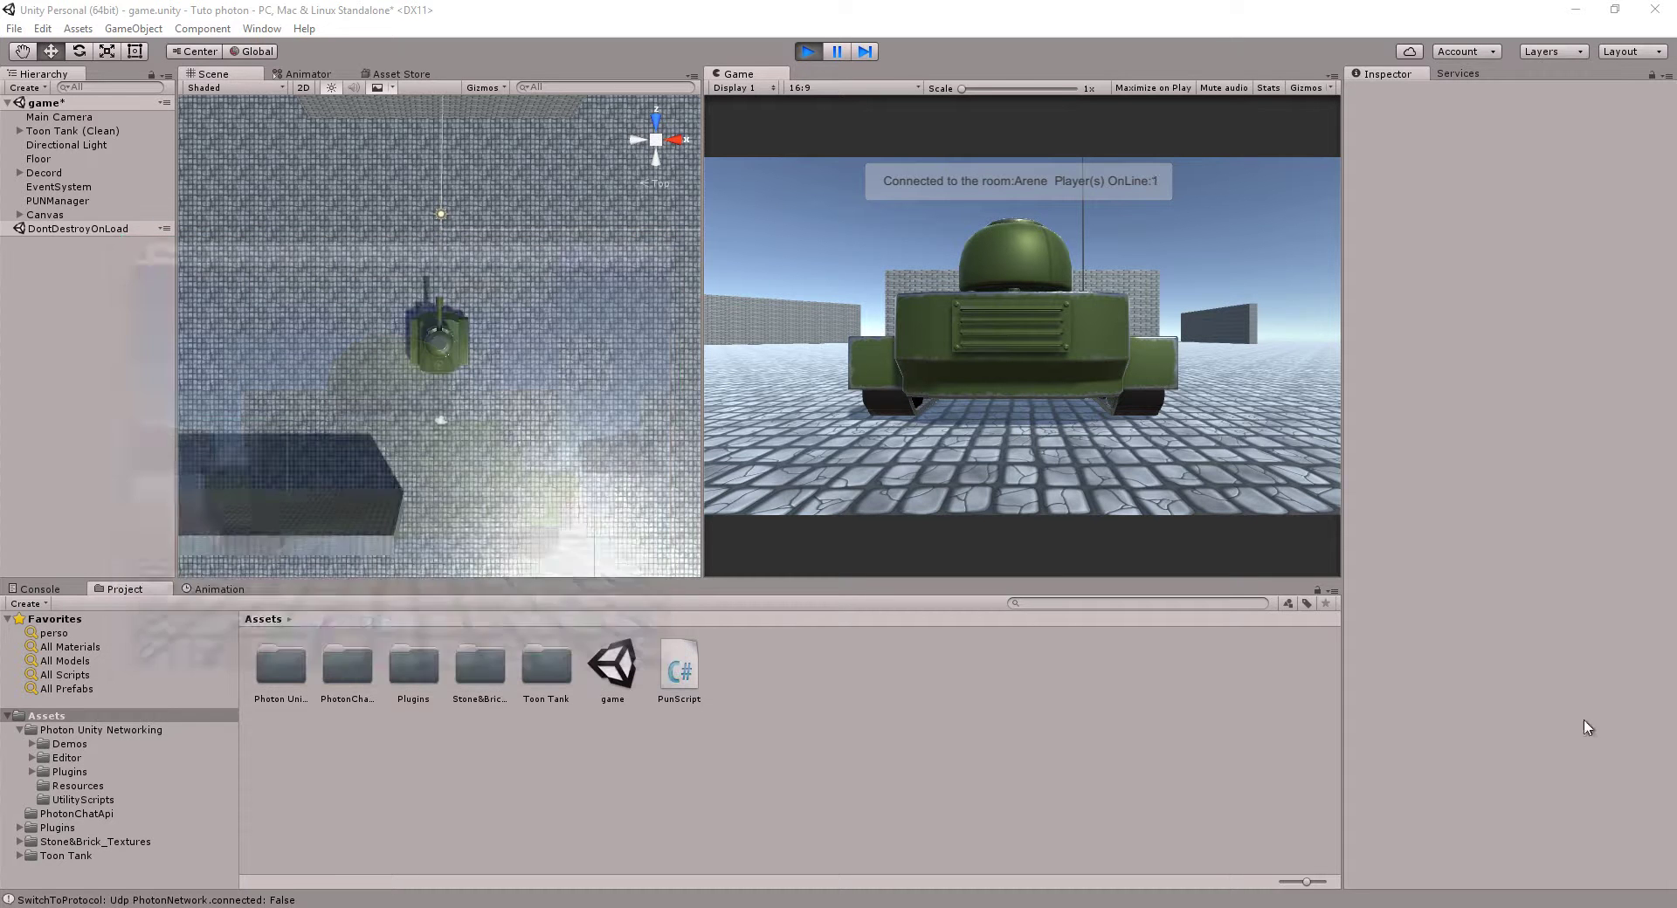
click(809, 52)
Append + "Master:" + PhotonNetwork.isMasterClient after playerCount in the Infos text line
double_click(669, 690)
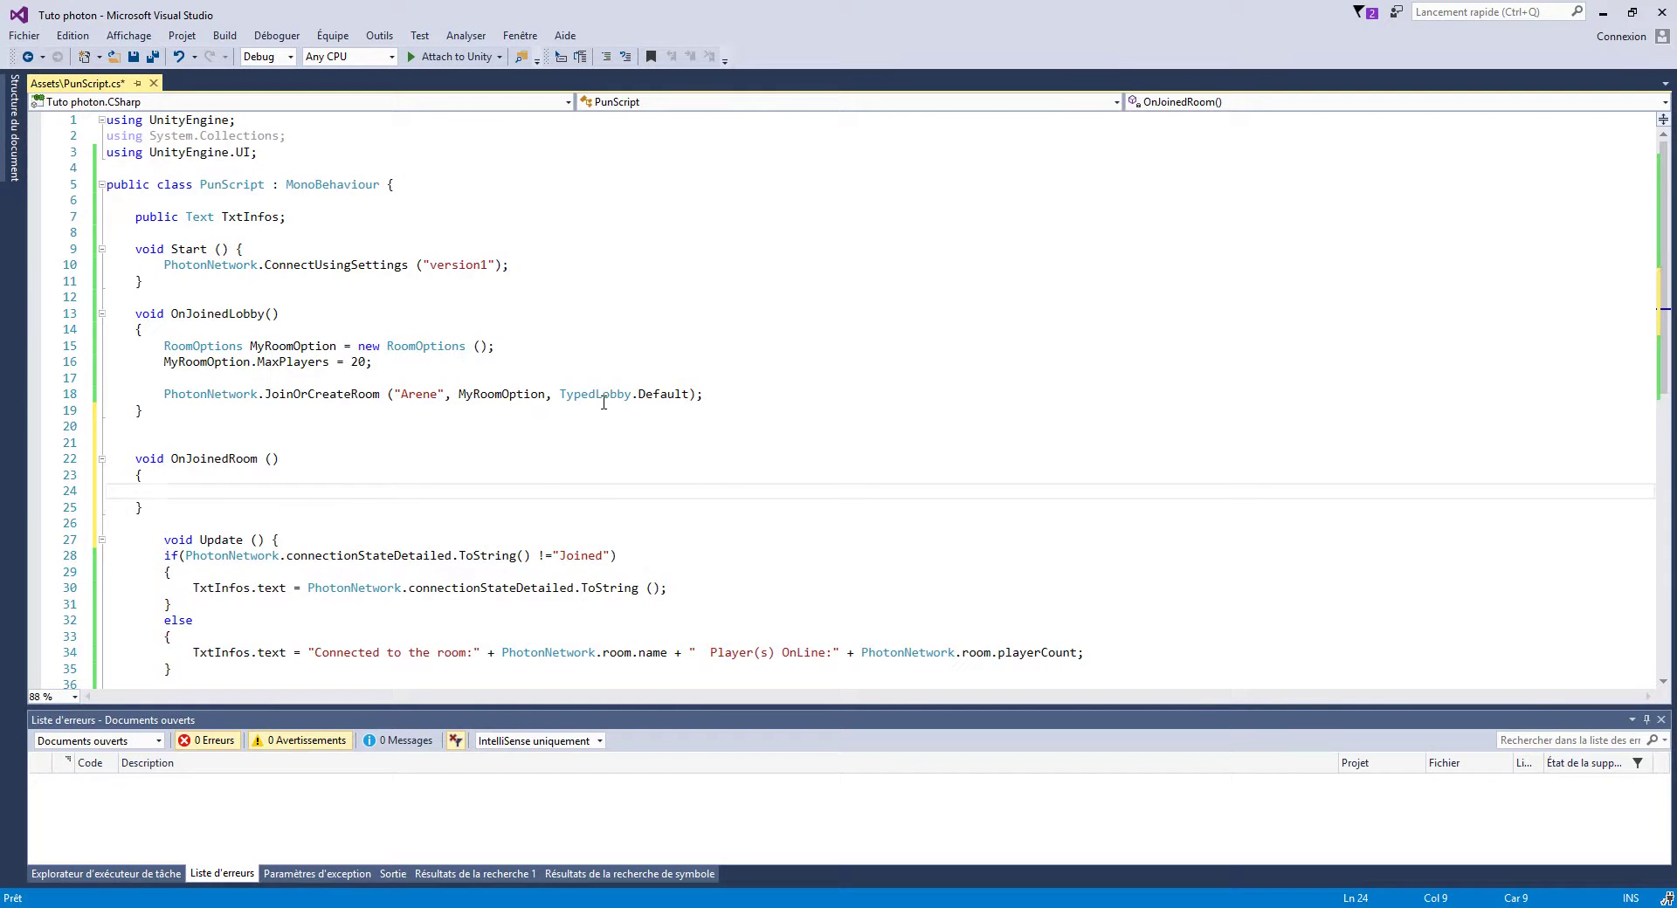
scroll(602, 404, down, 2)
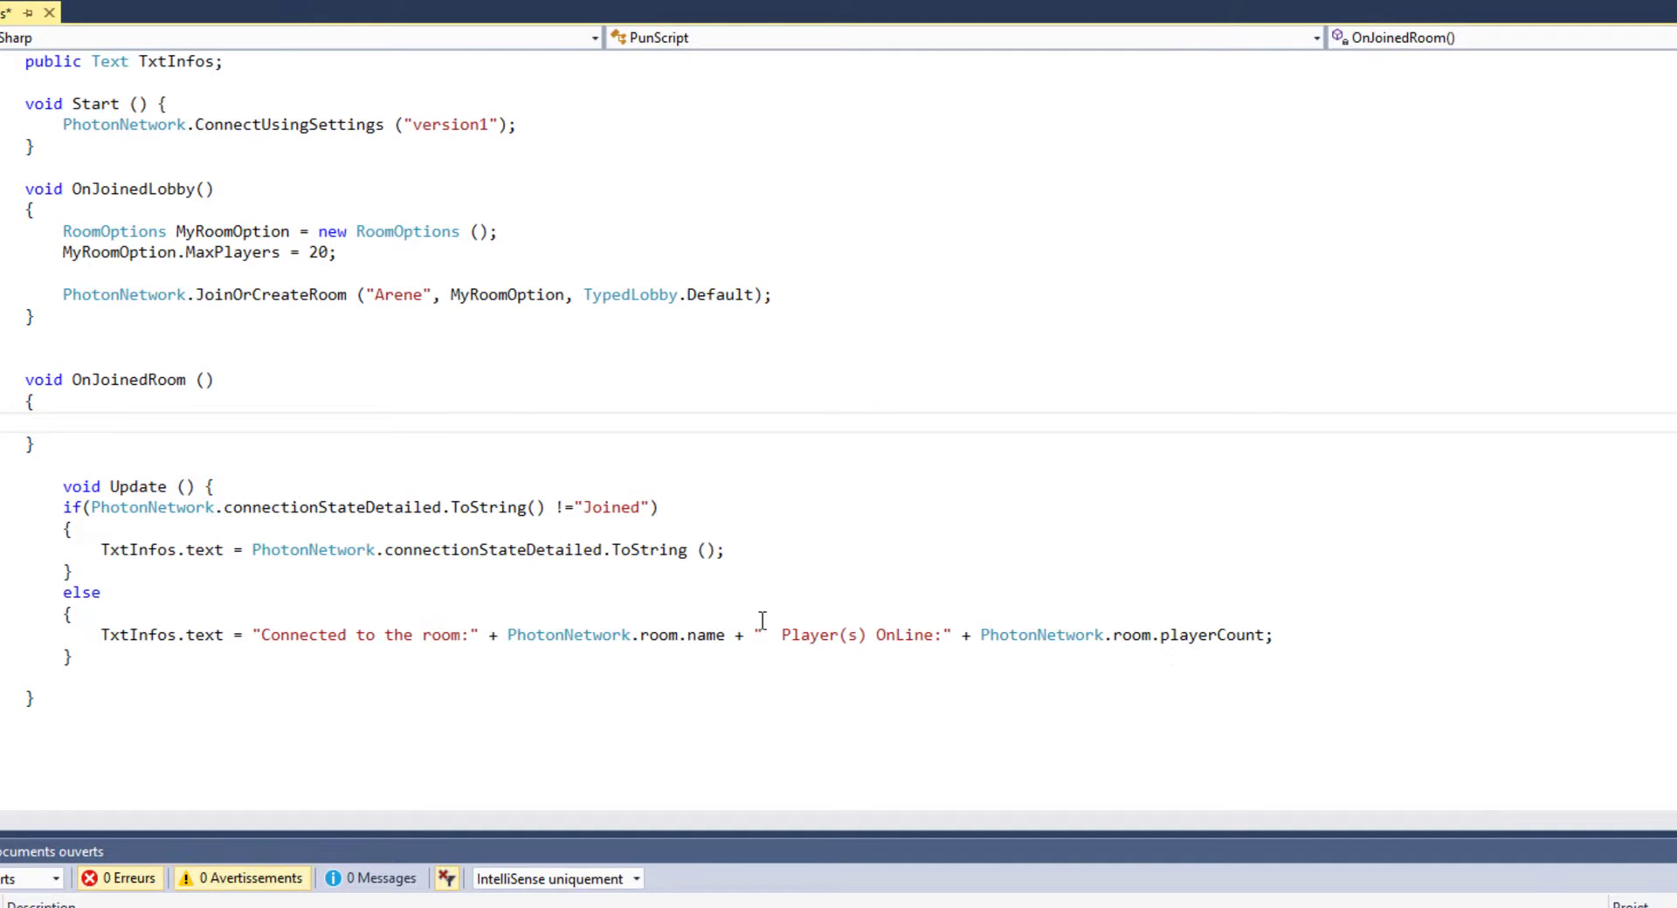
mouse_move(1270, 638)
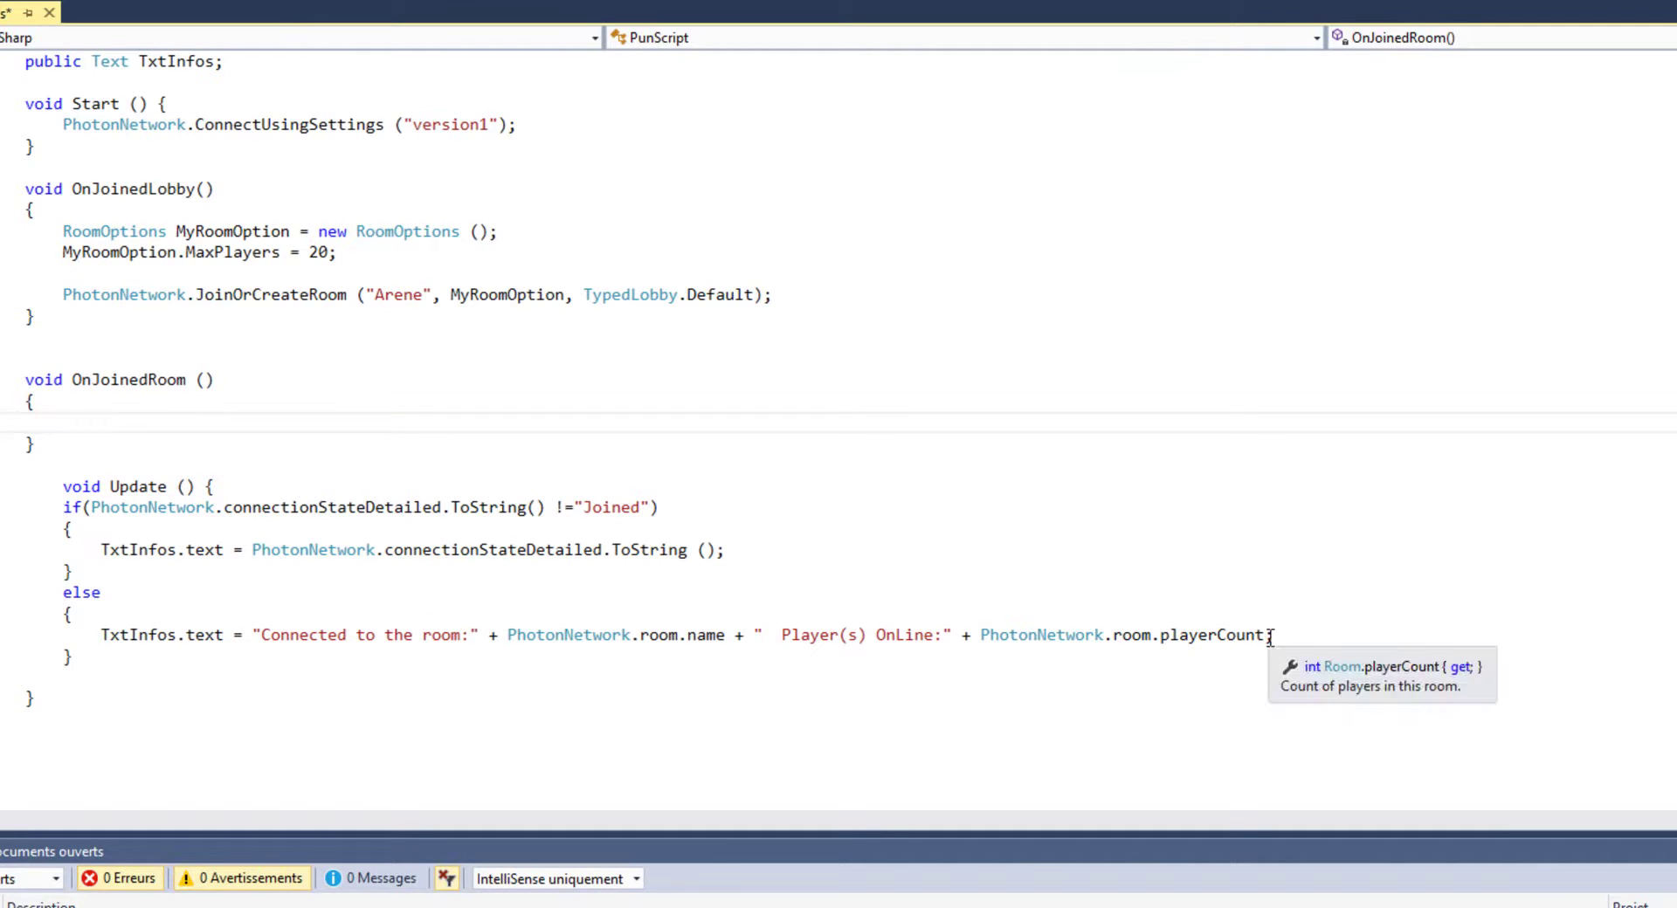
click(1270, 635)
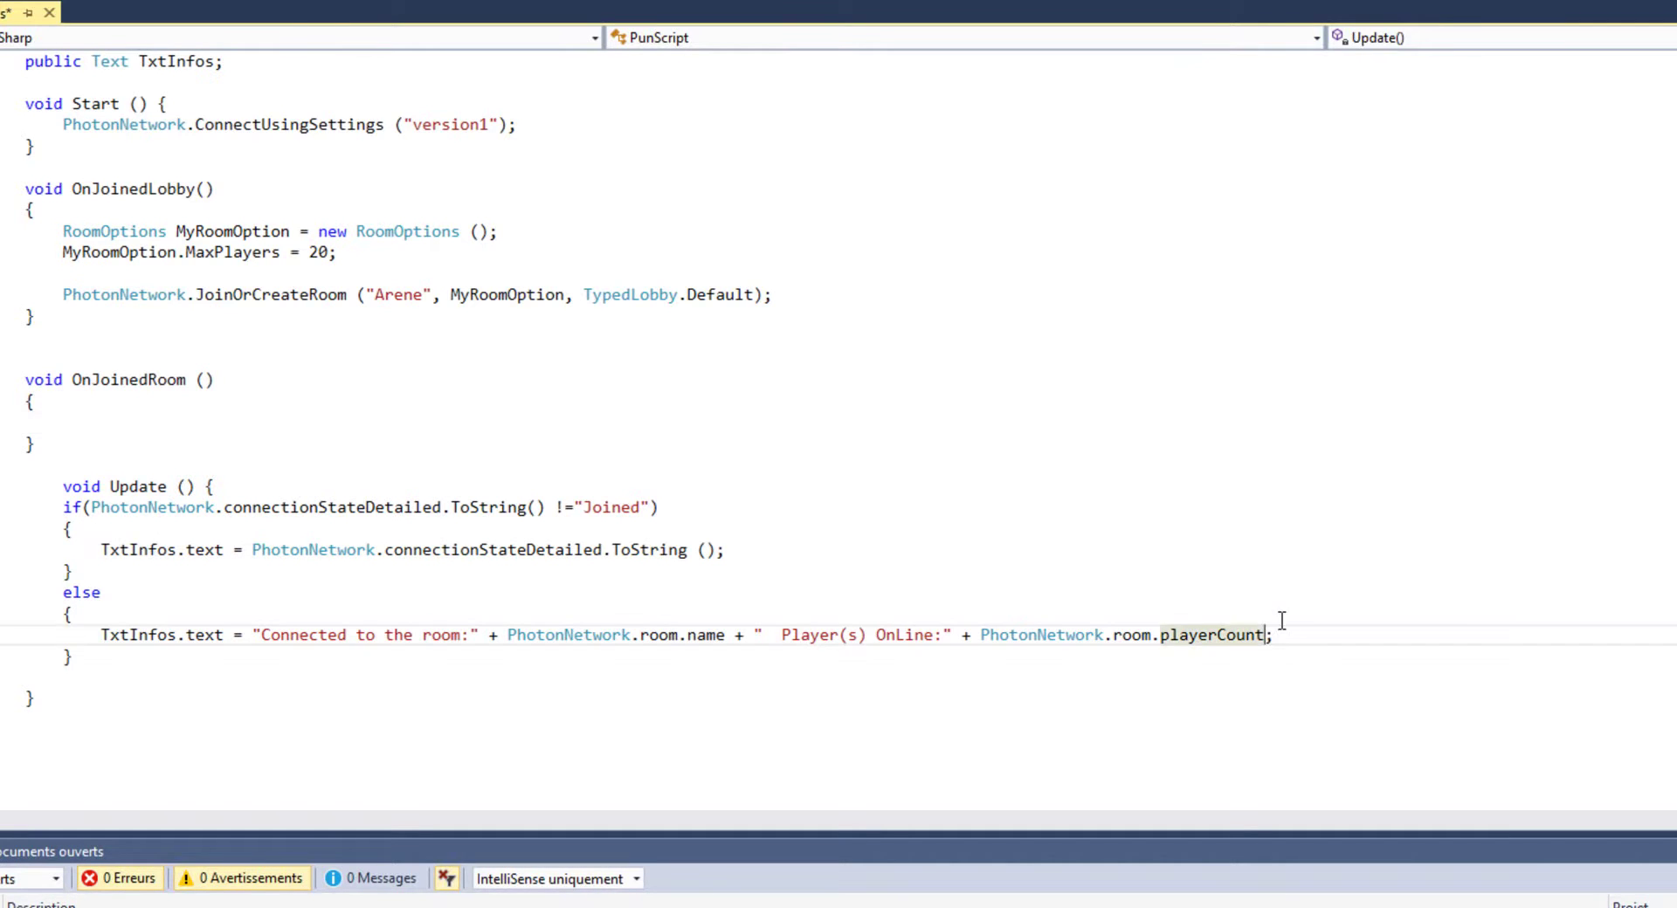
text(+ )
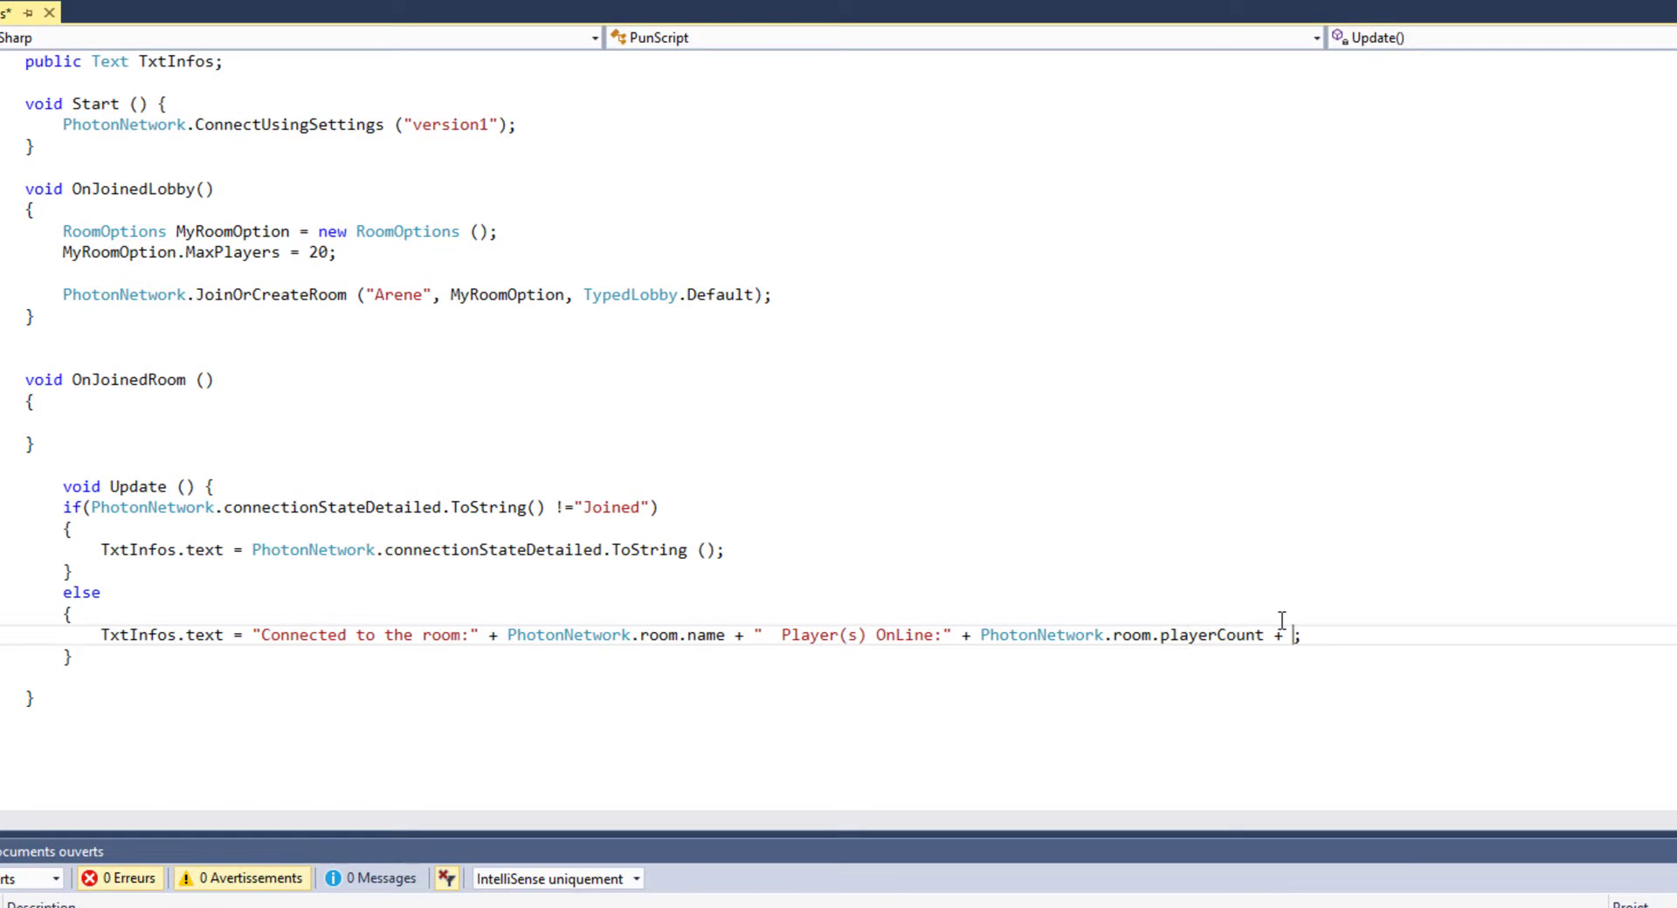
text("Master)
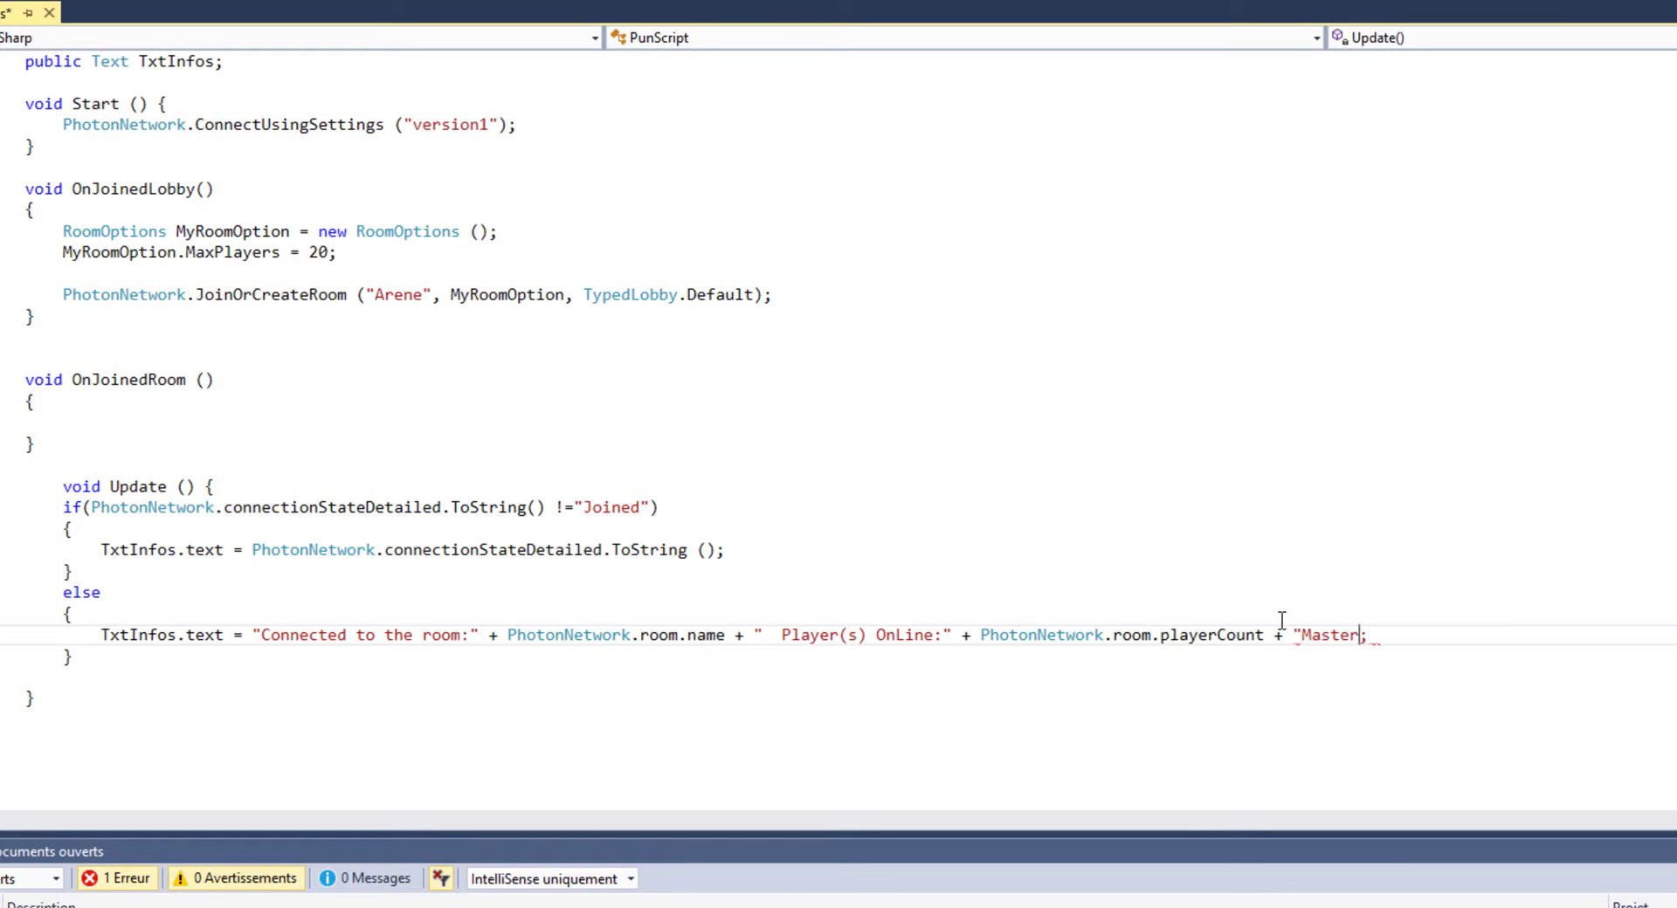
text(:" + photo)
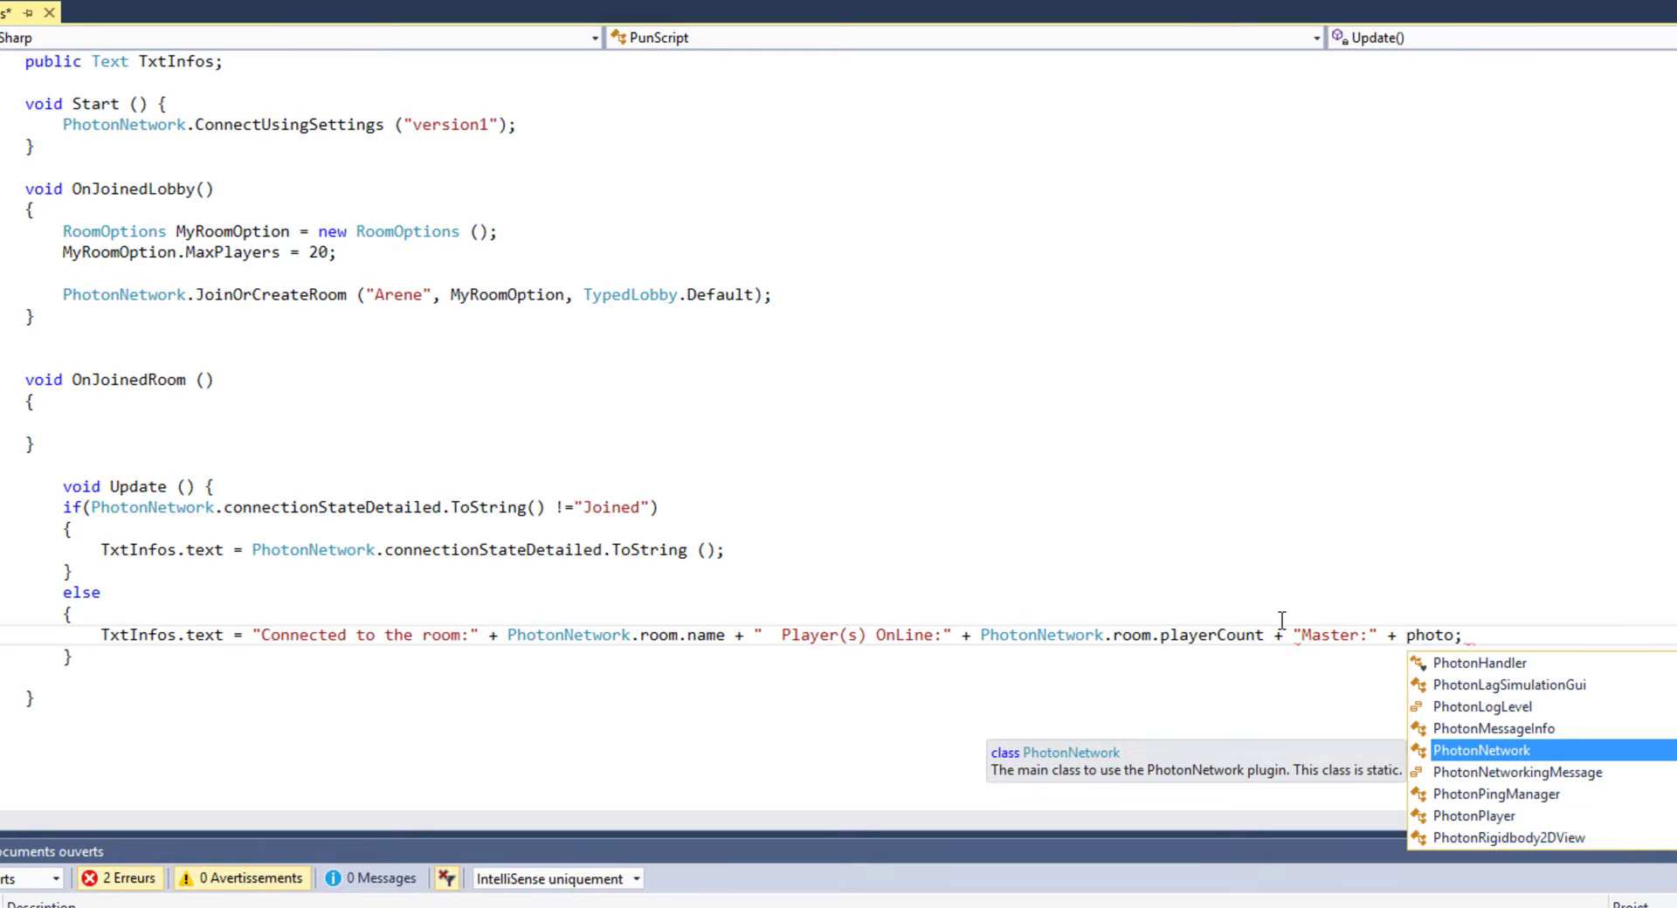
key(Tab)
text(.is)
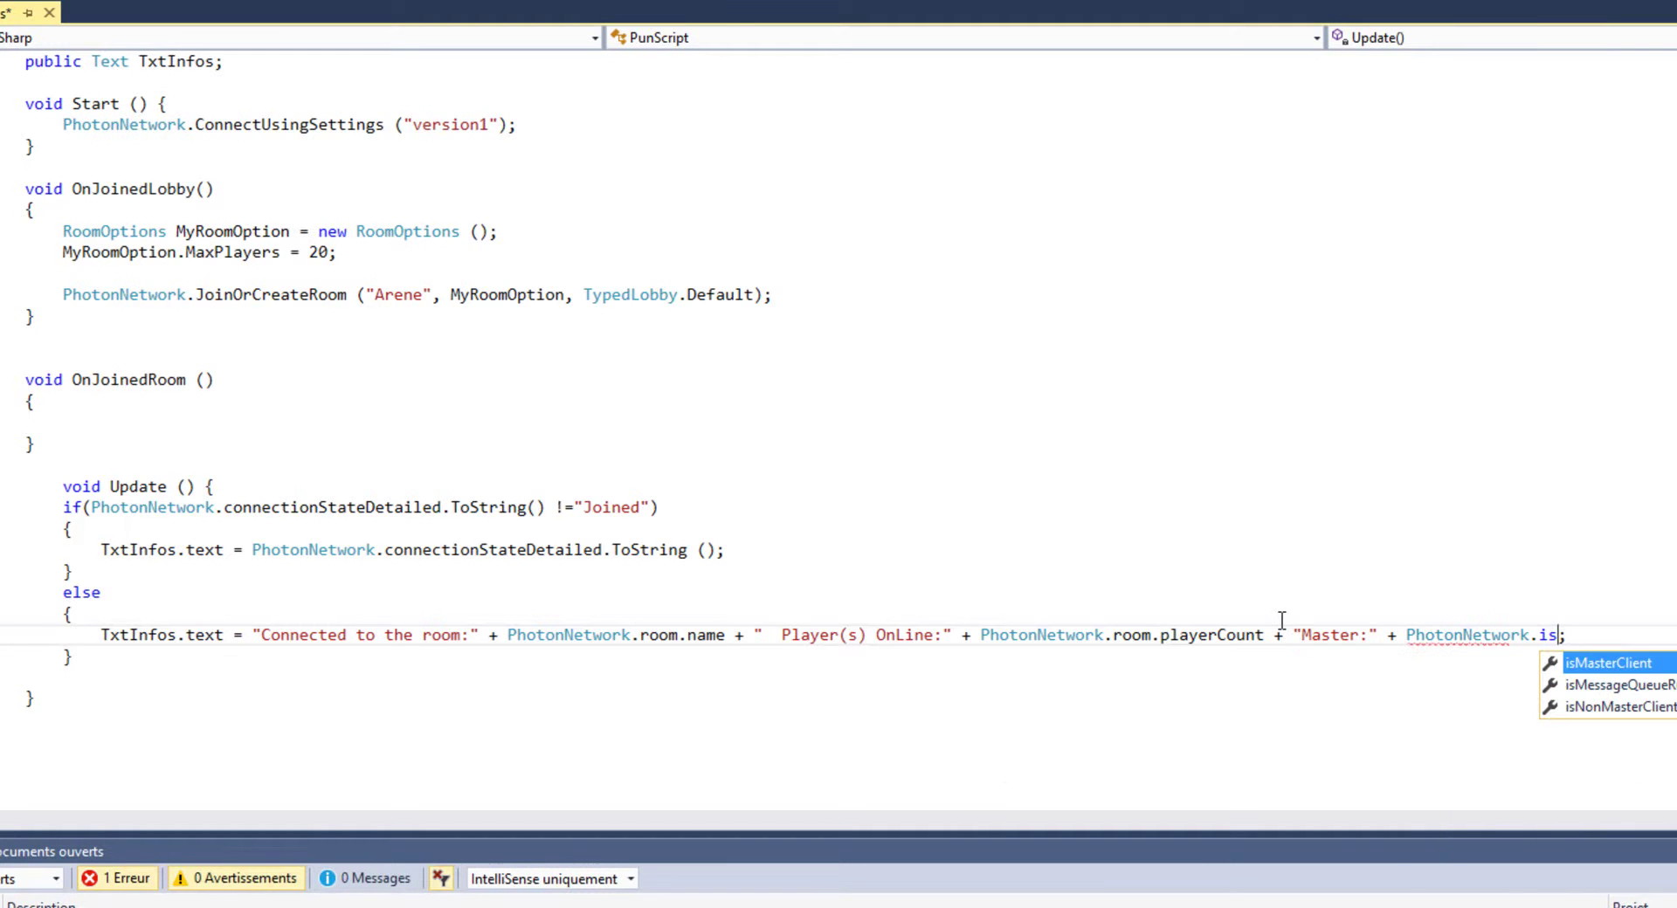
key(Tab)
click(1220, 514)
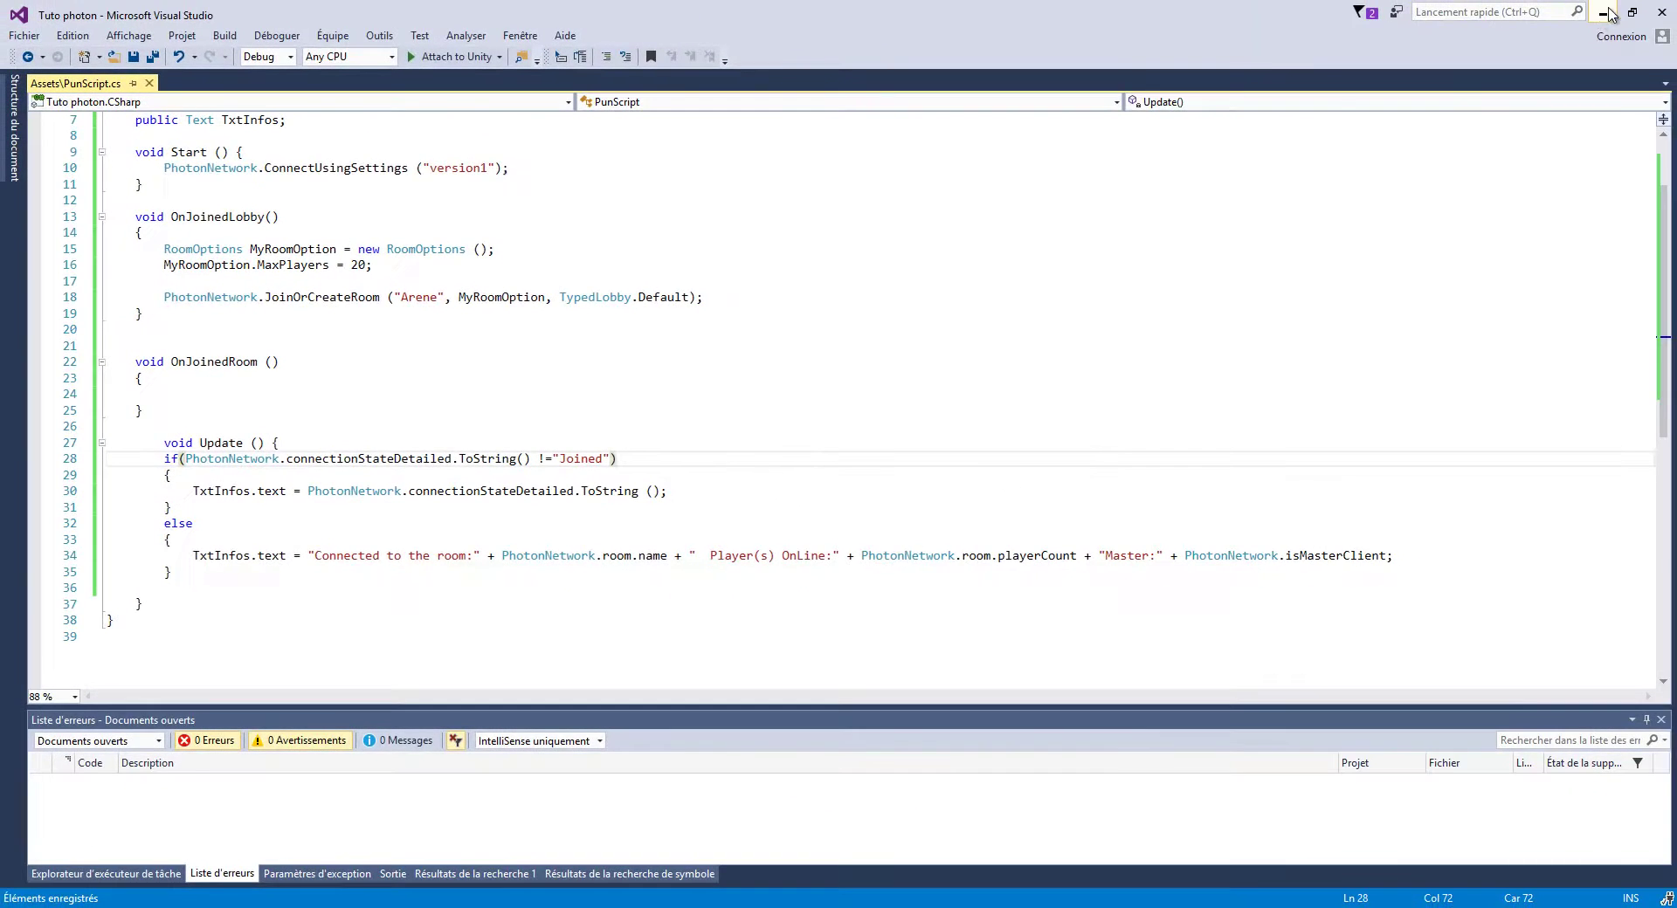
click(1595, 12)
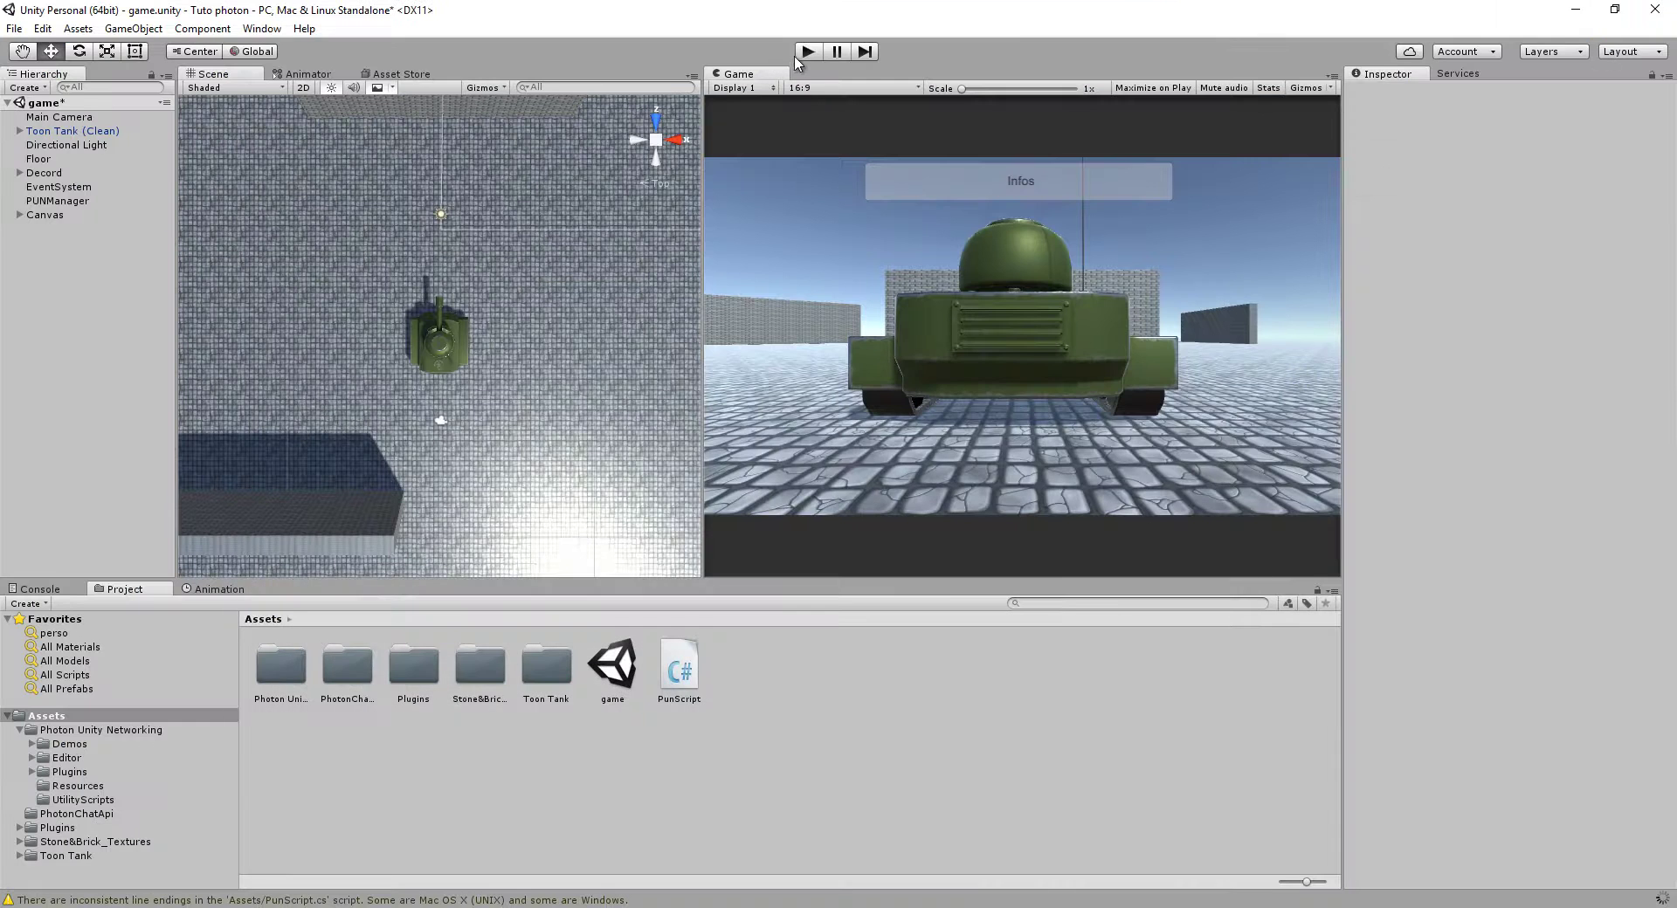
Play-test showing Master:True, then pad the "Master:" label with spaces and save PunScript
click(802, 53)
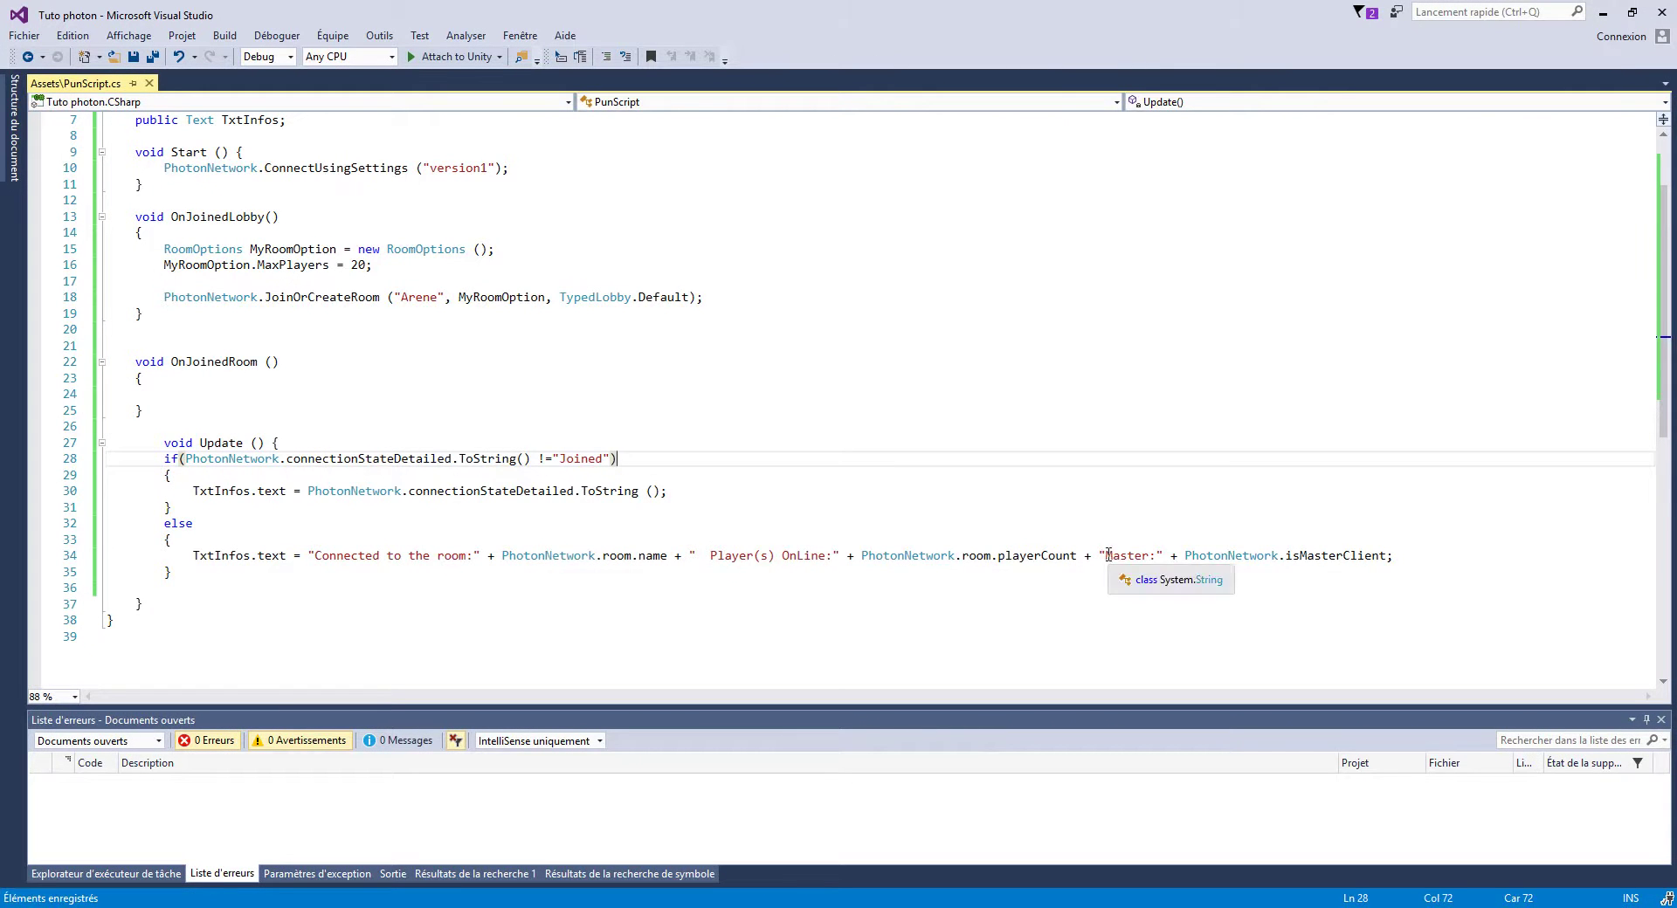
click(1104, 556)
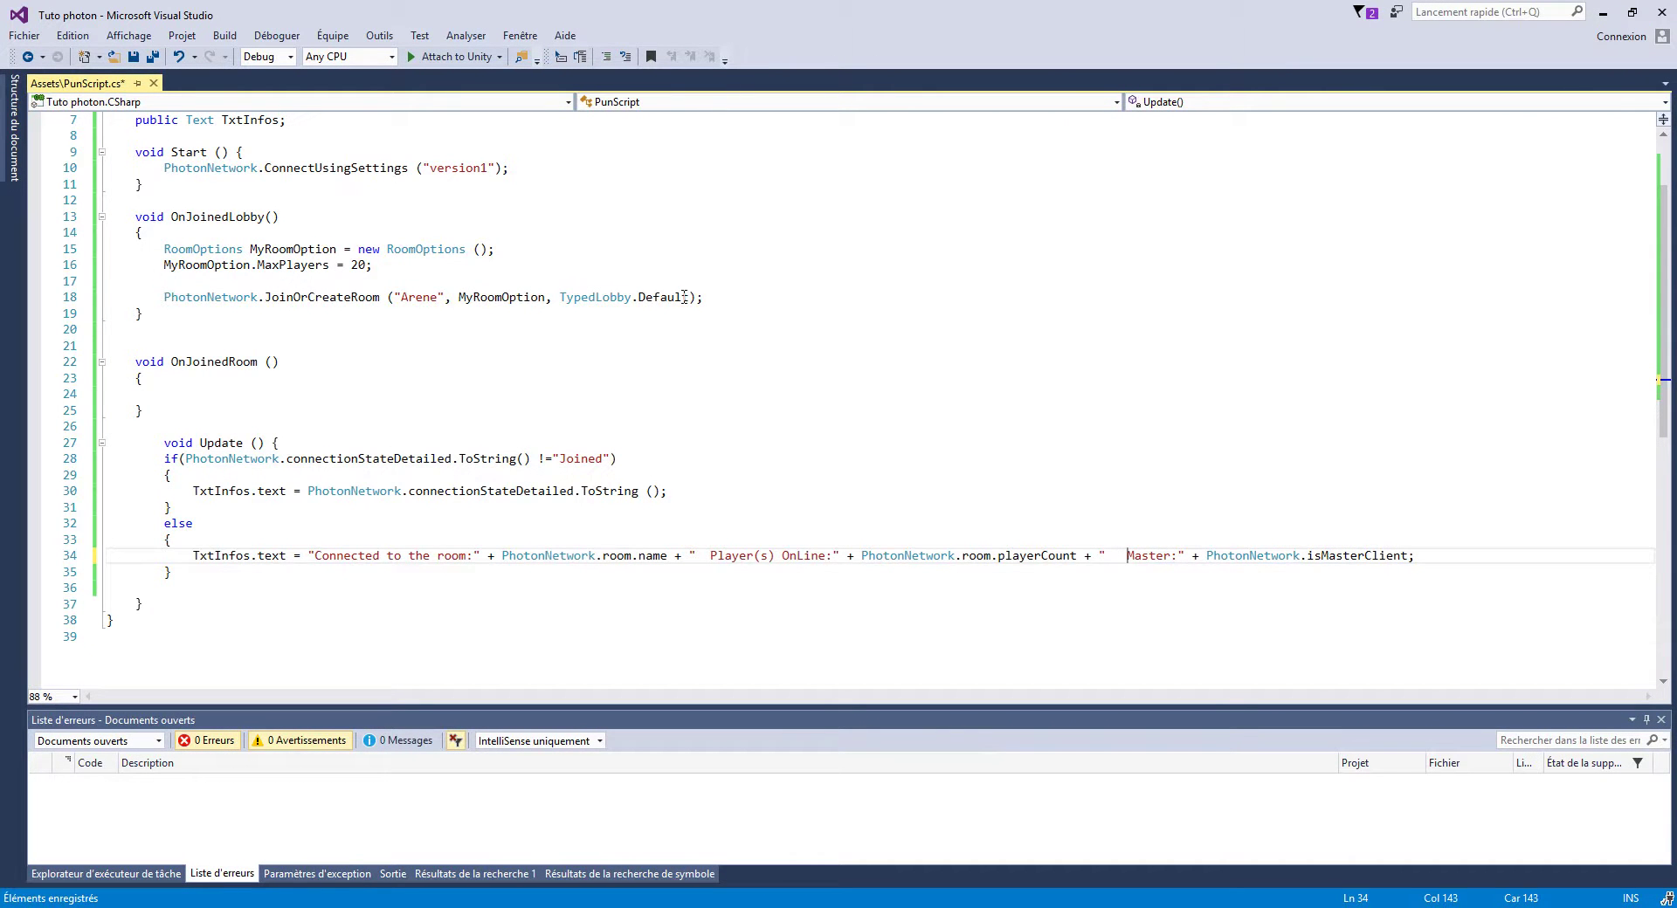
click(133, 56)
Back in Unity, expand Canvas and select its Panel in the Hierarchy
key(alt+Tab)
click(20, 215)
click(62, 230)
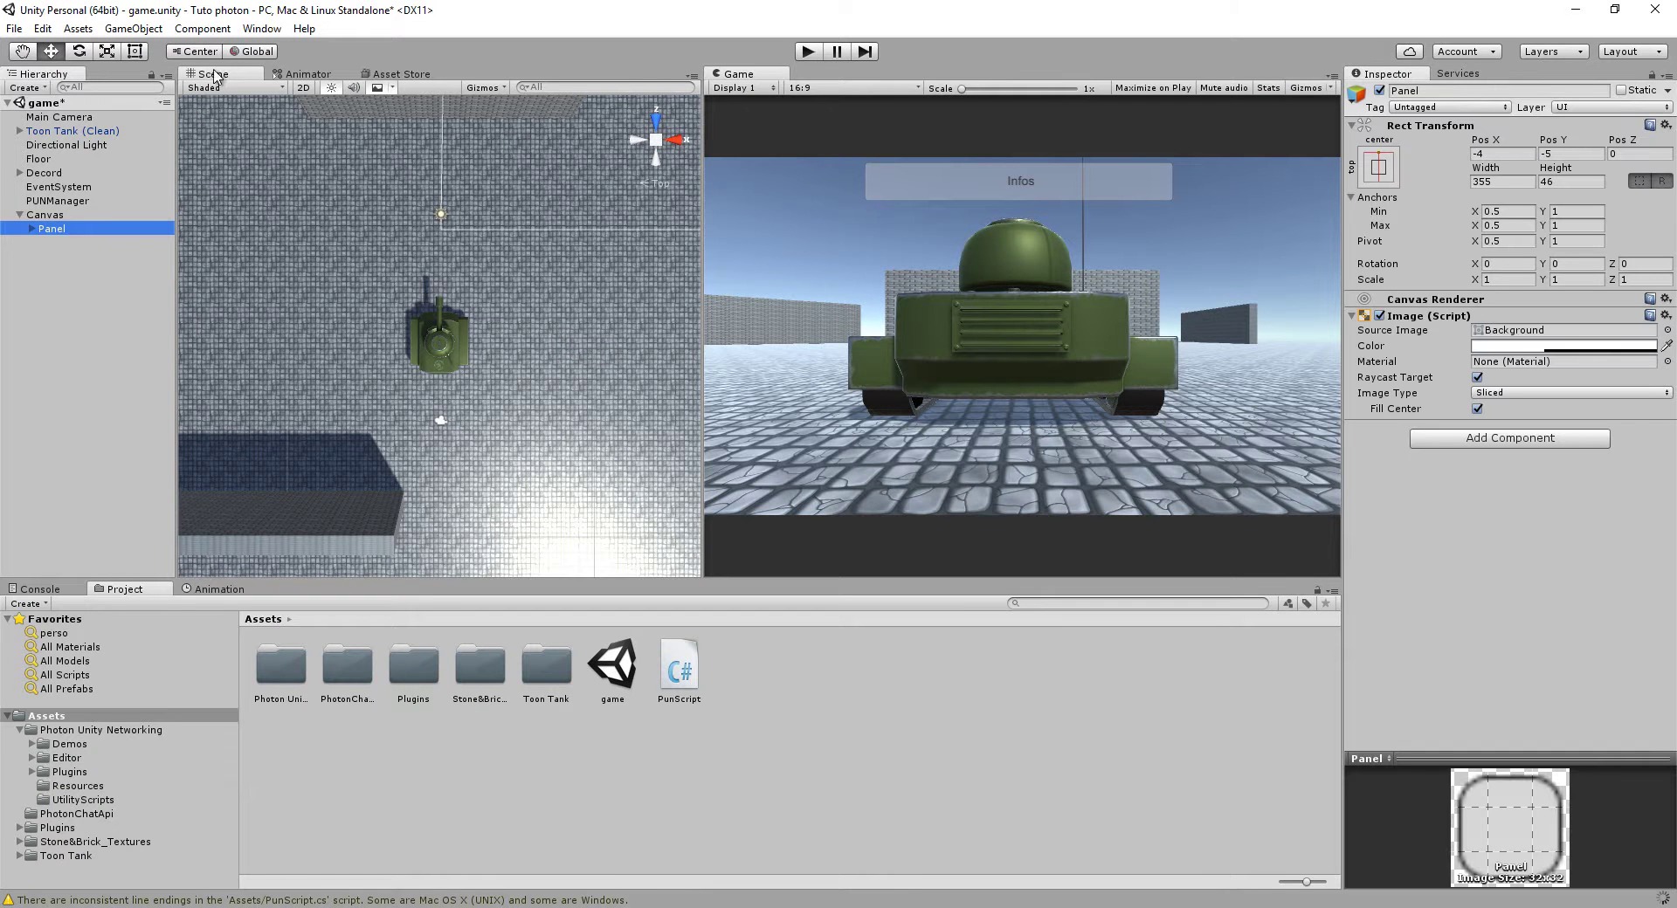
In 2D scene view, drag the Infos Panel's corner with the Rect tool to width 424
click(106, 51)
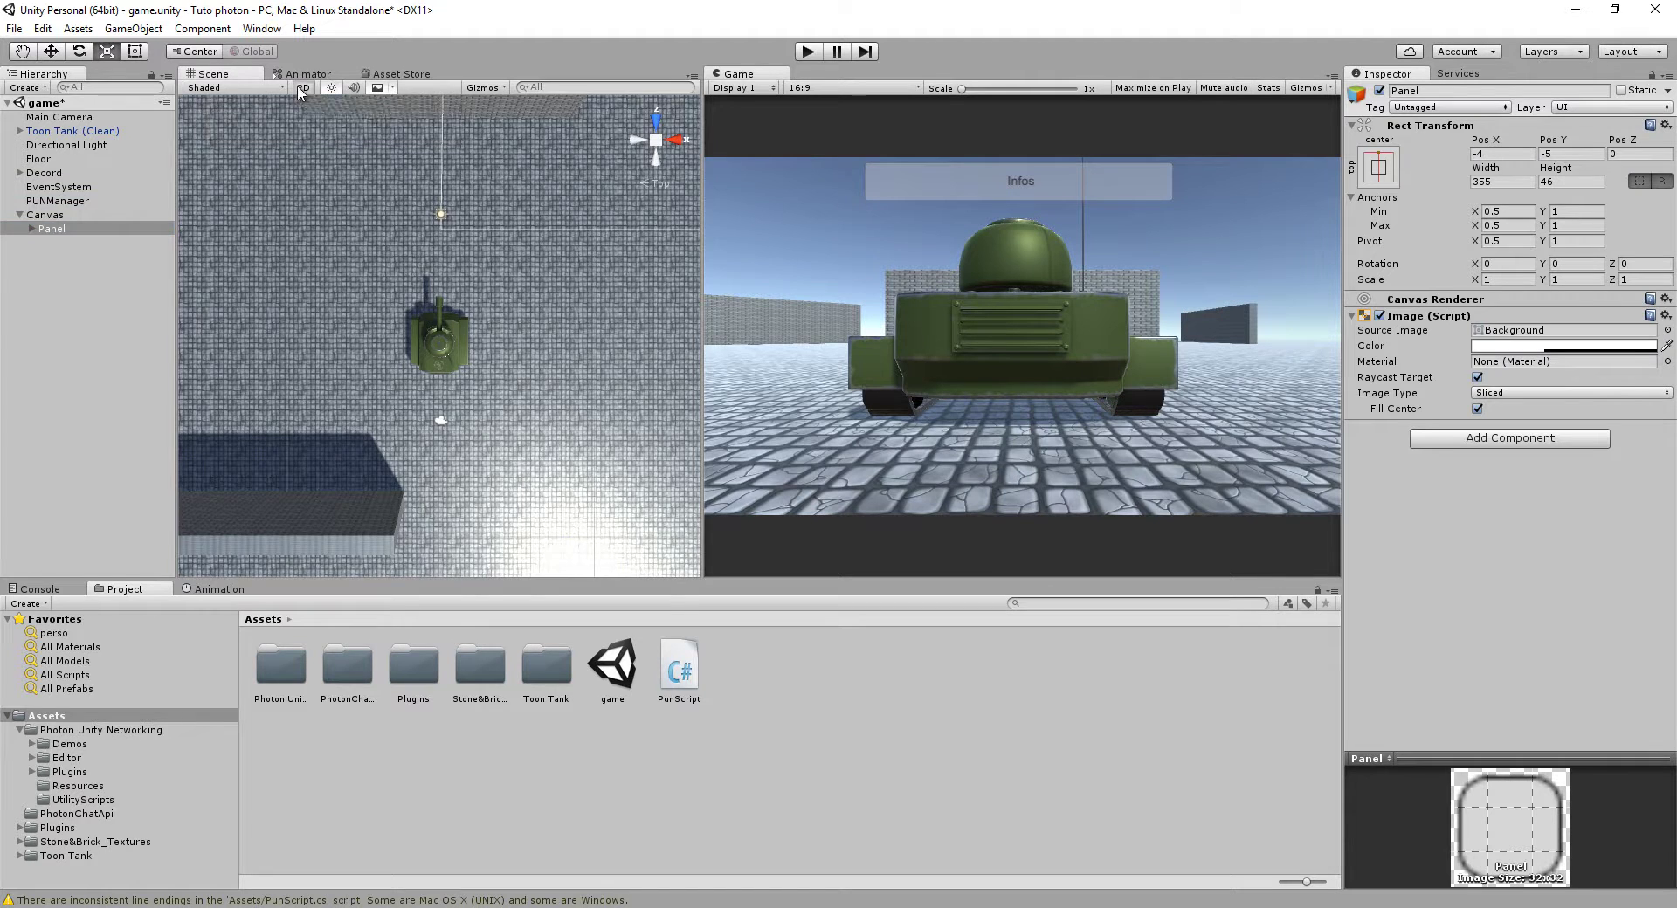
click(302, 88)
double_click(45, 230)
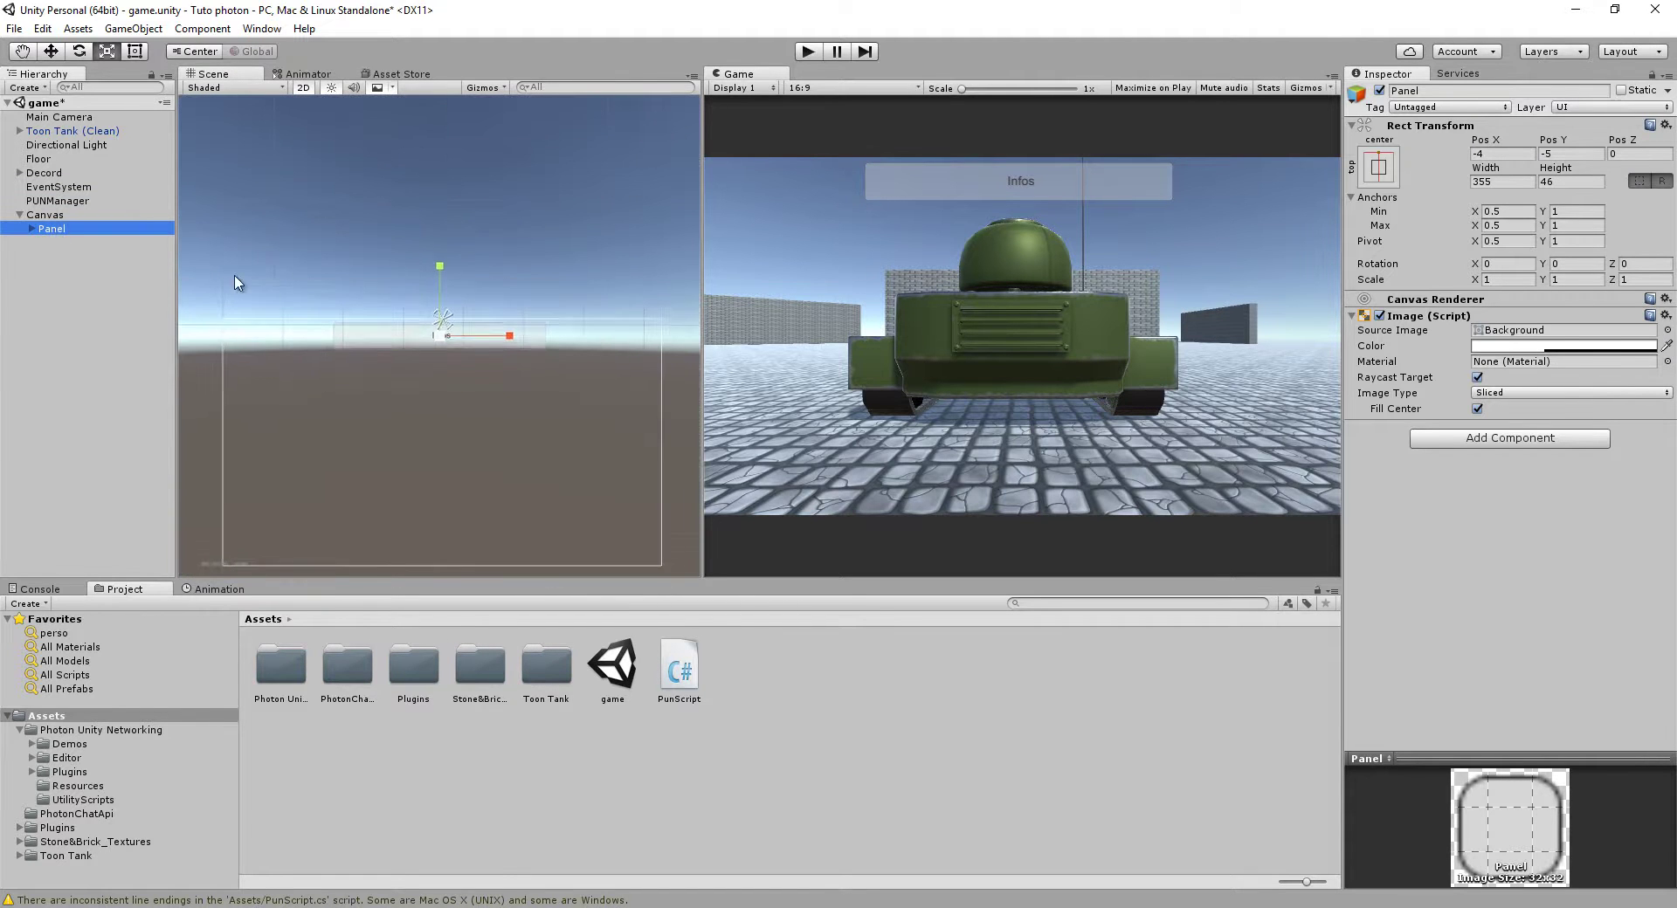
click(134, 51)
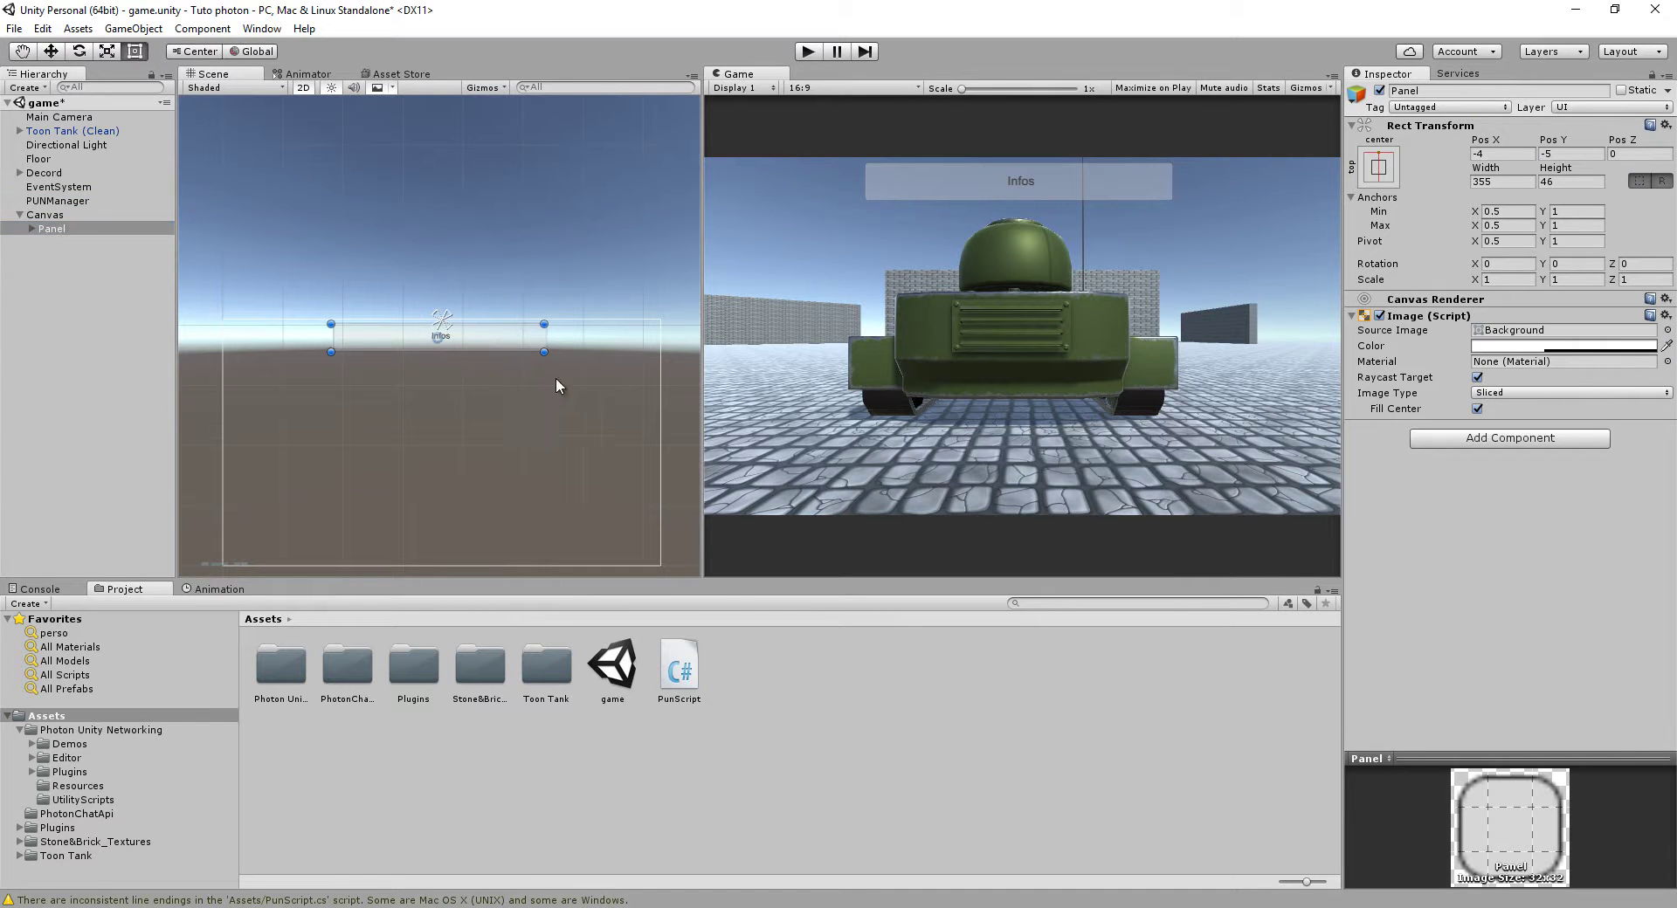
drag(544, 352, 586, 351)
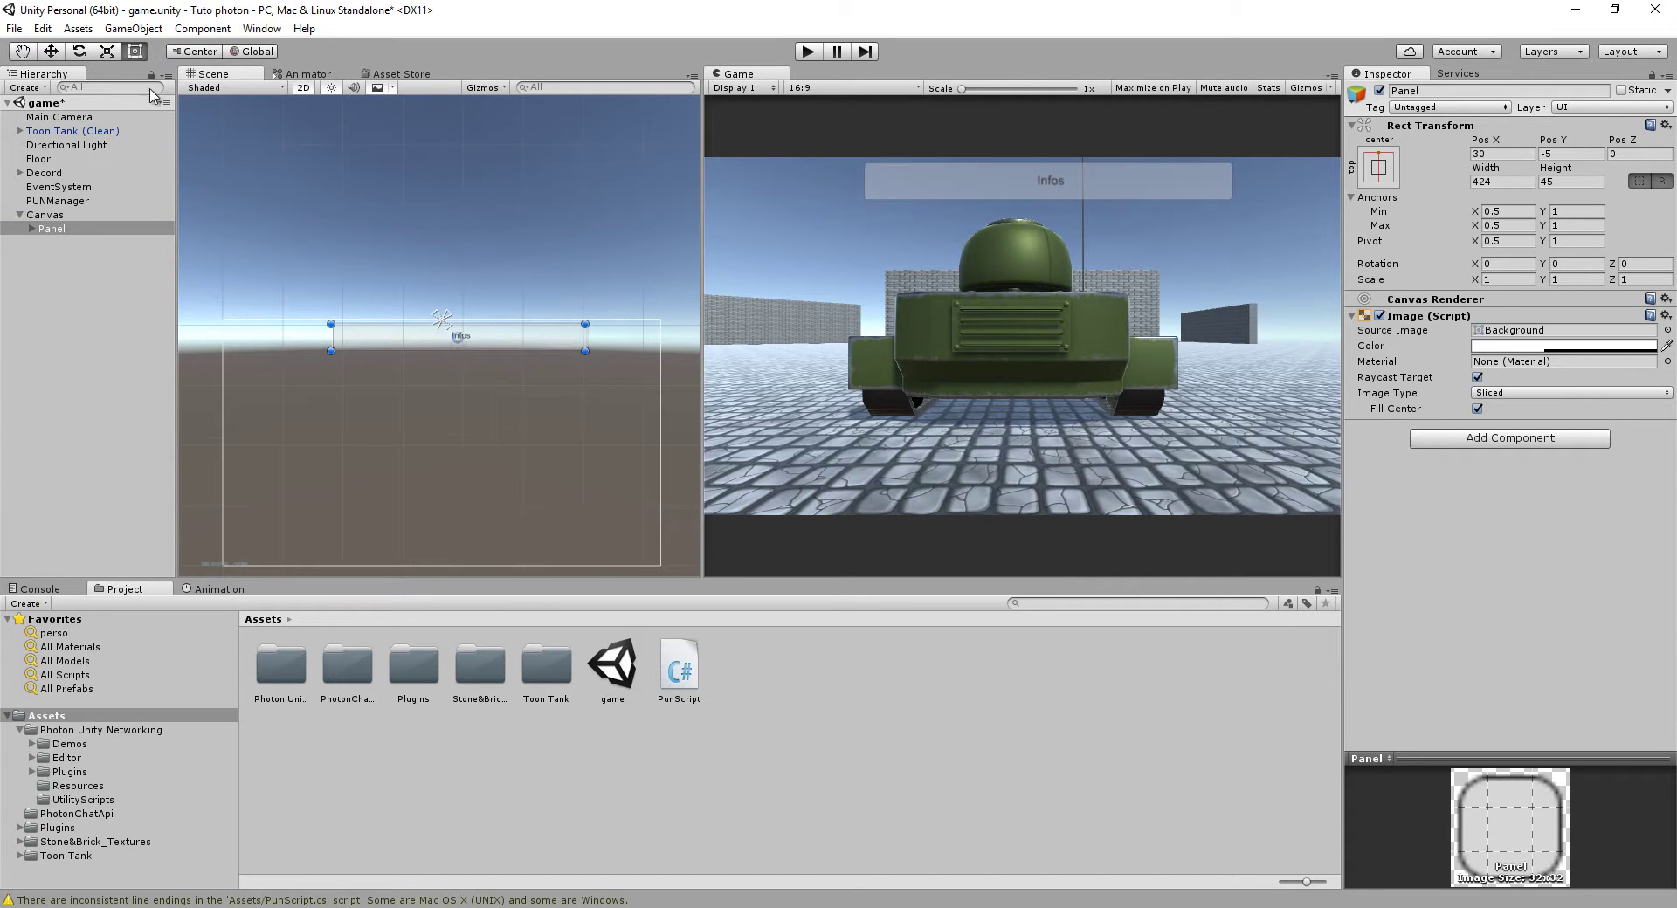
Slide the Infos Panel left with the Move tool to re-centre it at Pos X -1
key(w)
drag(529, 338, 511, 342)
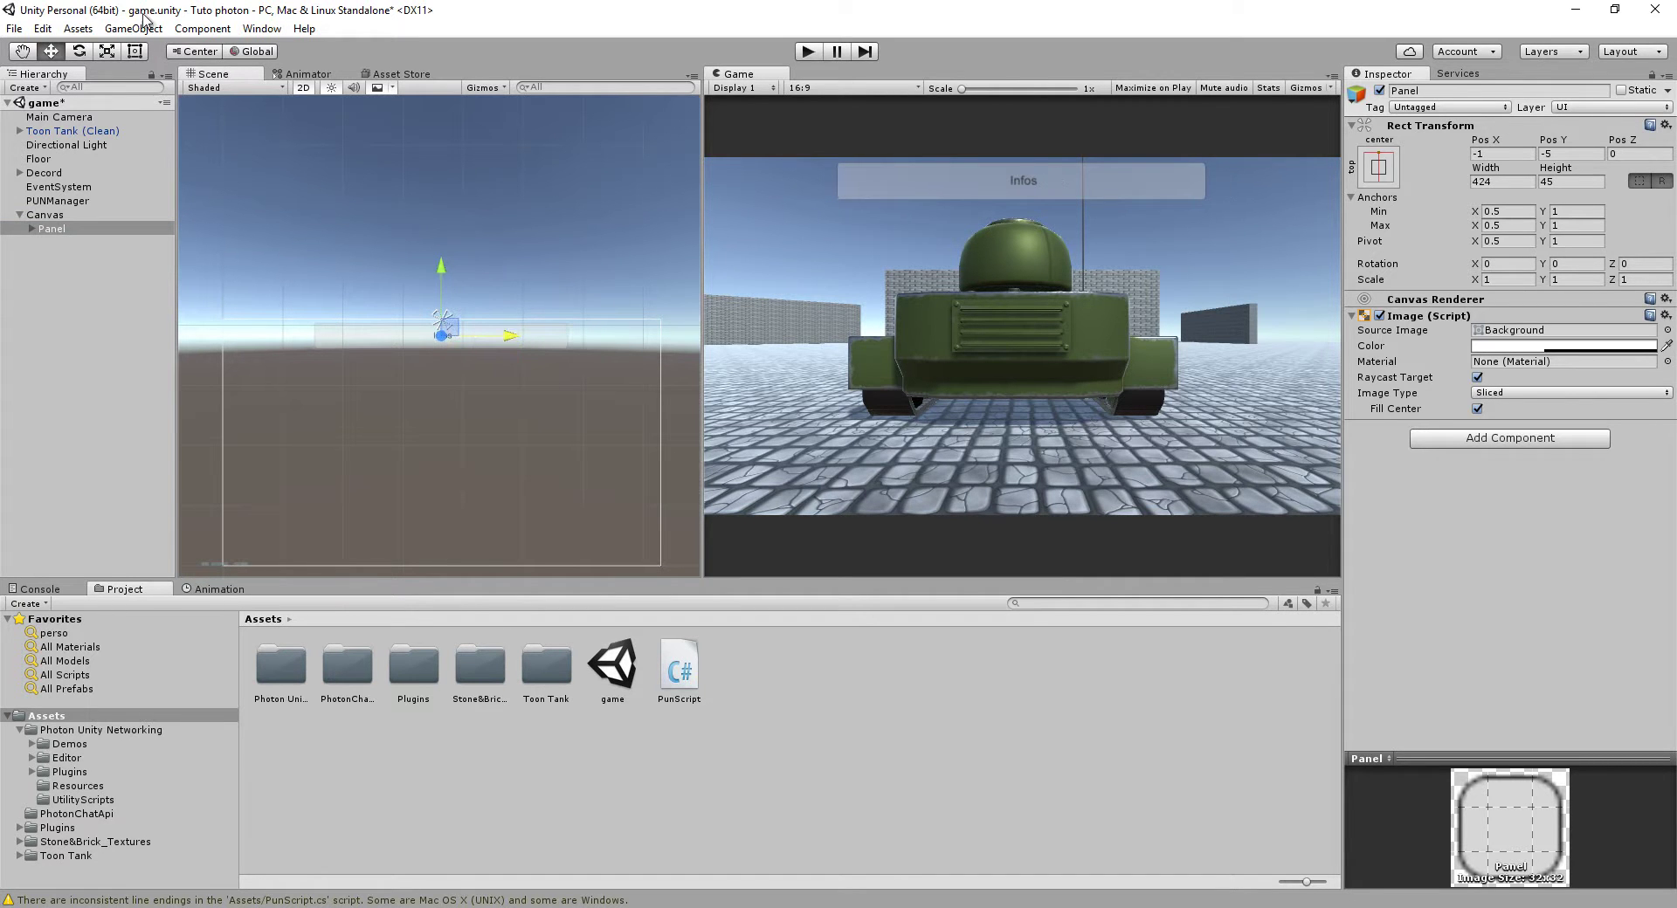
click(15, 28)
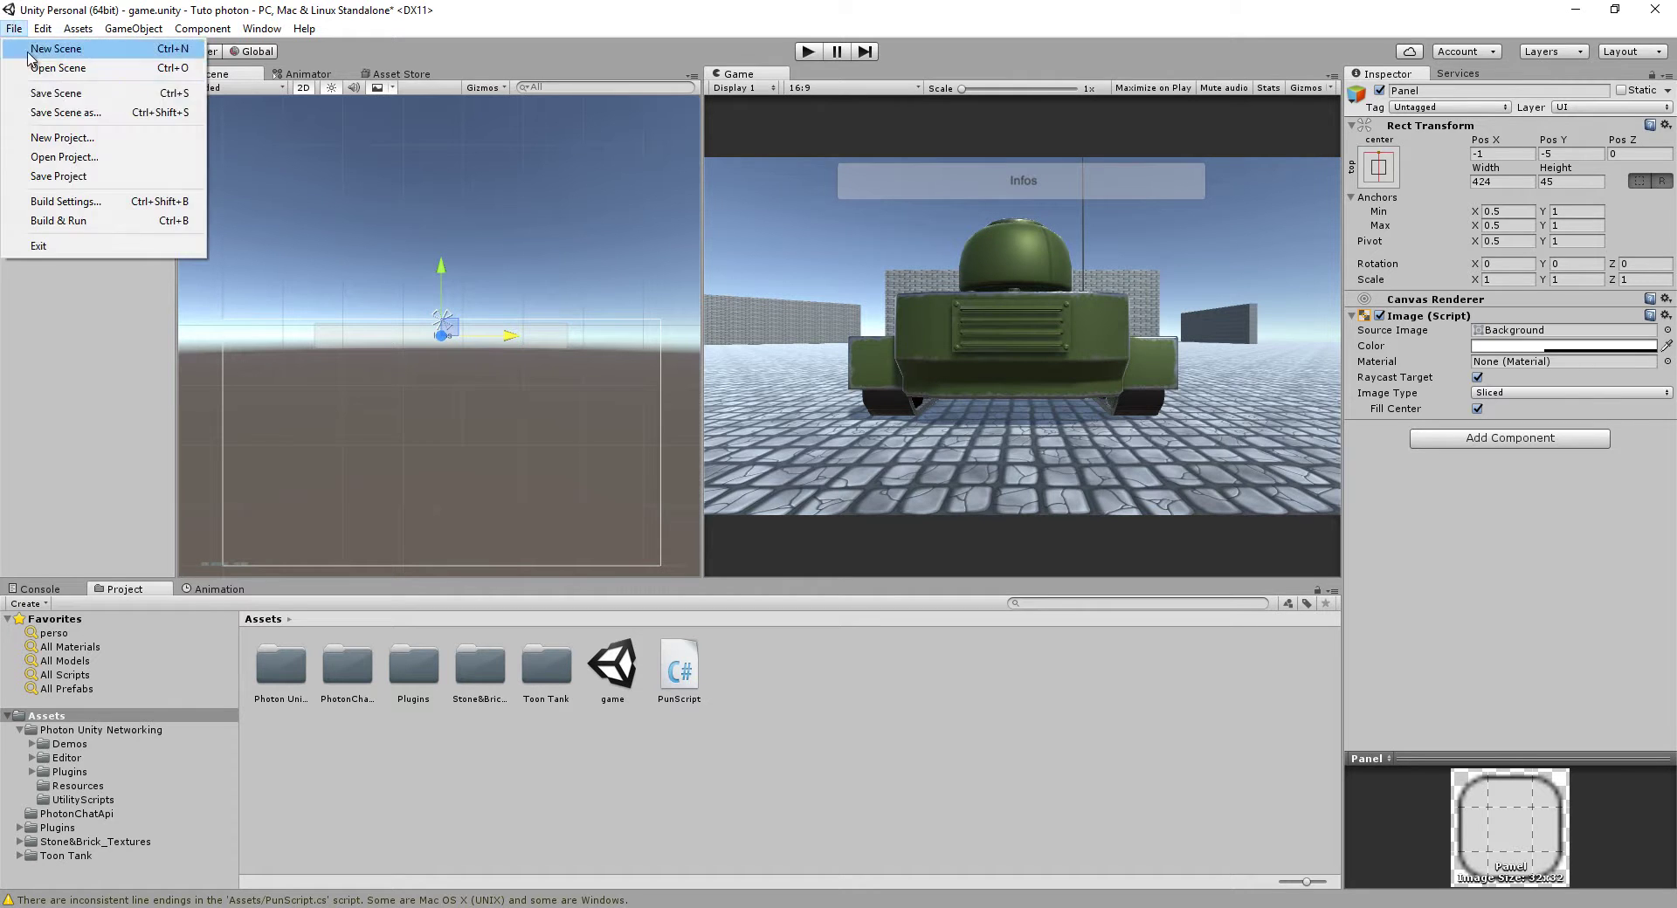
Build and run a standalone copy of the tank game and place its window beside the editor
click(77, 222)
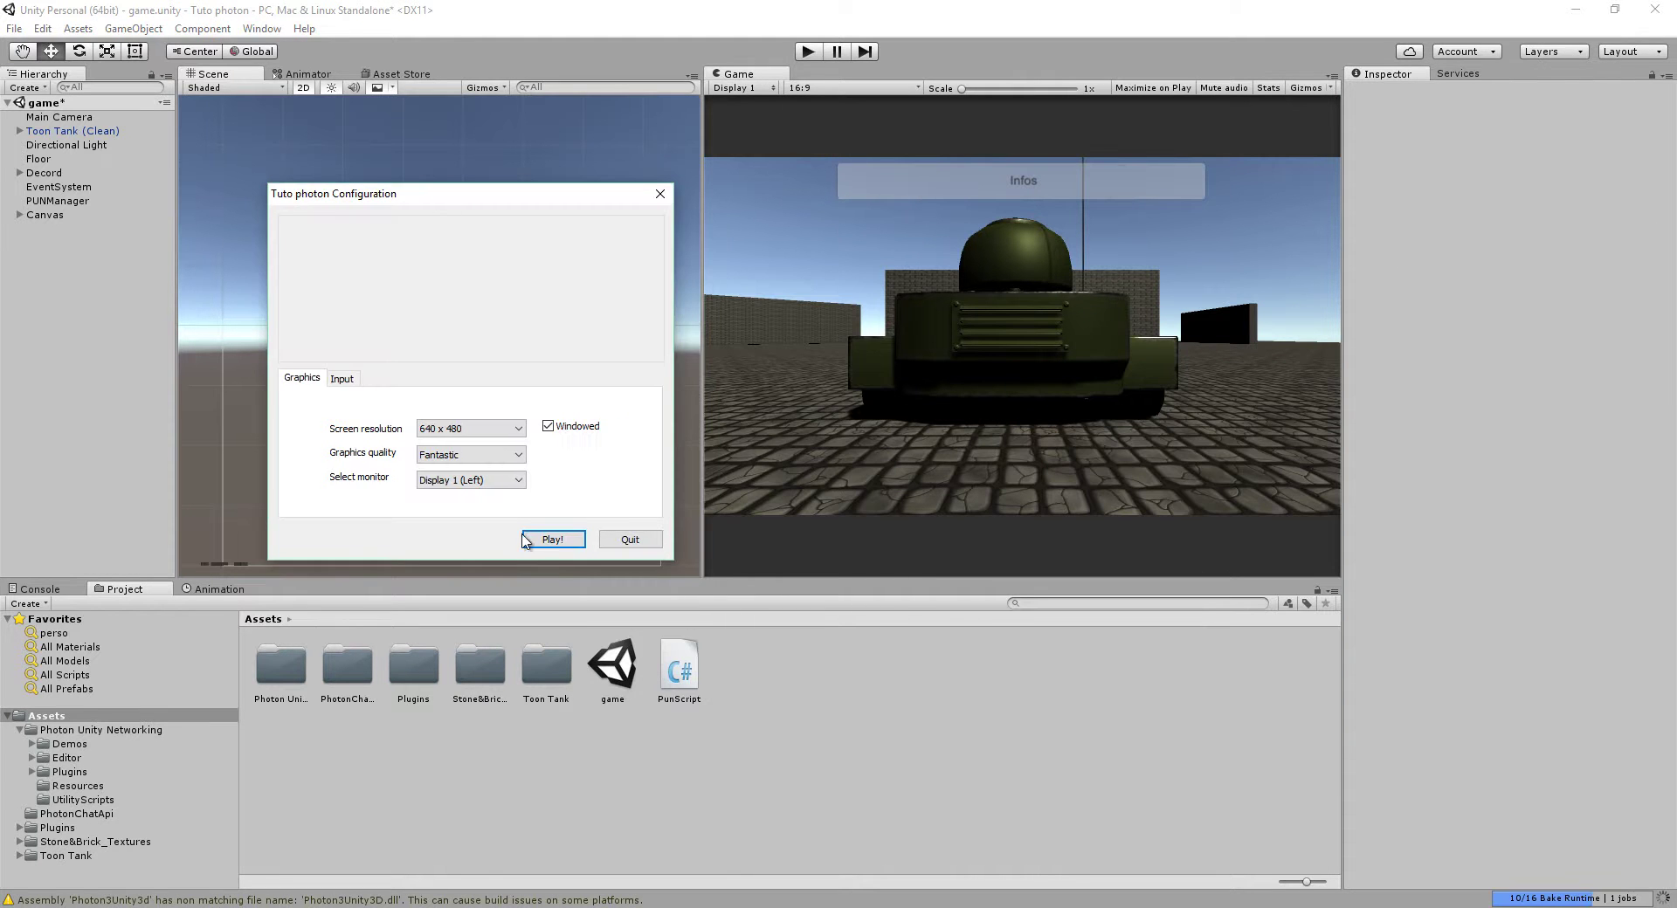
click(553, 541)
drag(935, 255, 332, 208)
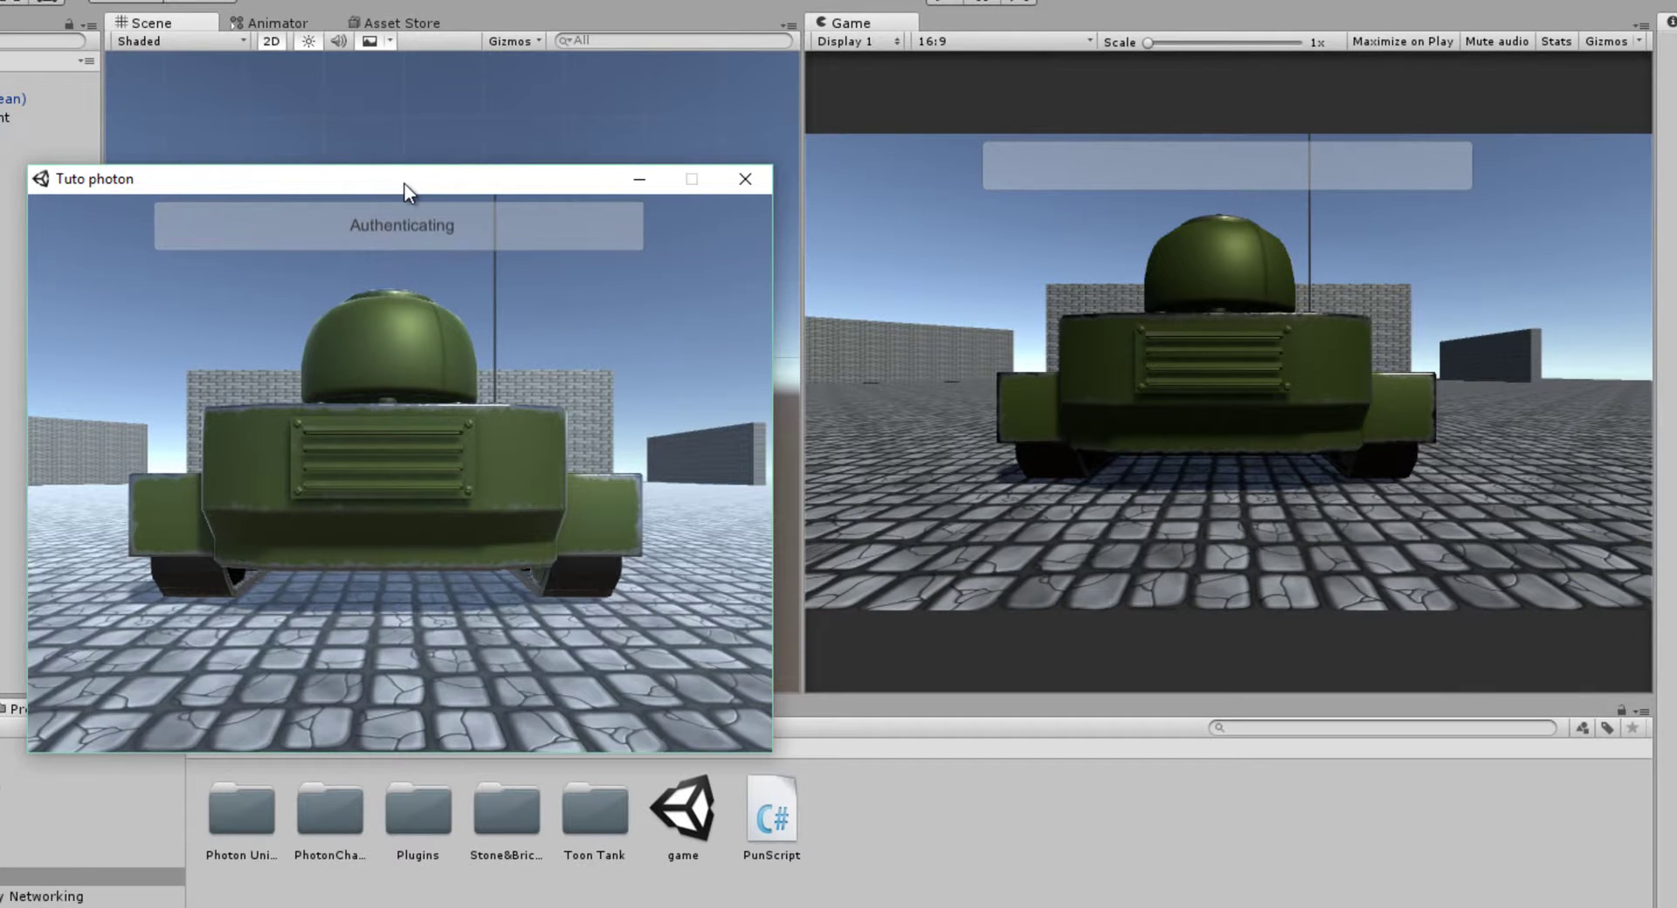
drag(404, 181, 352, 139)
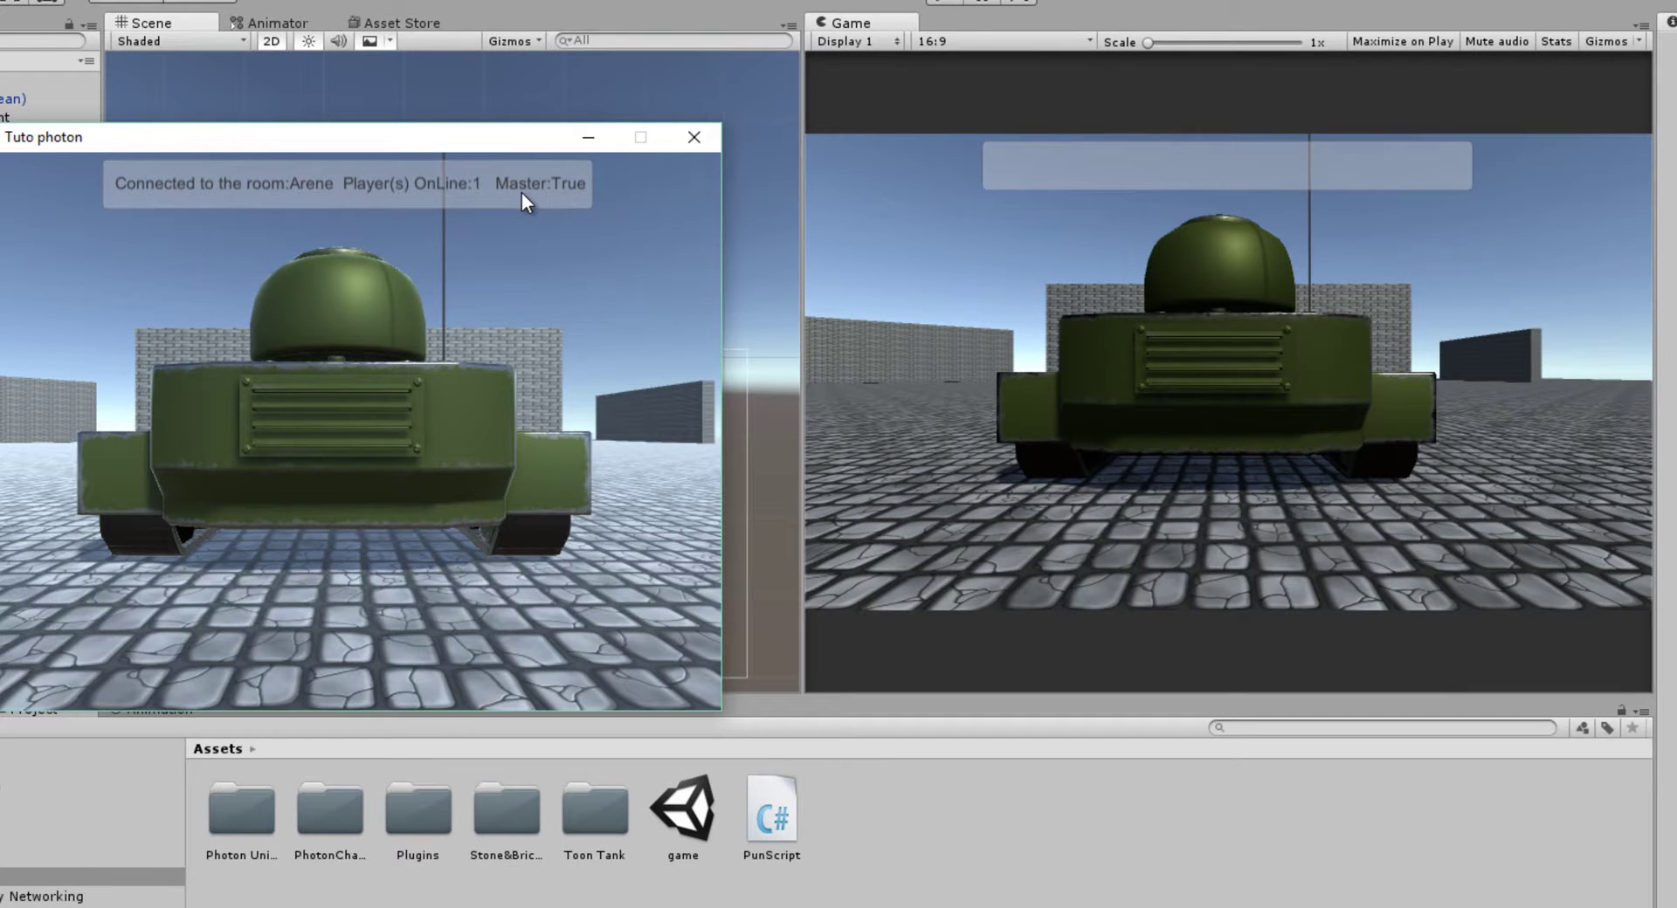
Play the game in the editor as the second player in room Arene, then close the standalone copy
click(949, 4)
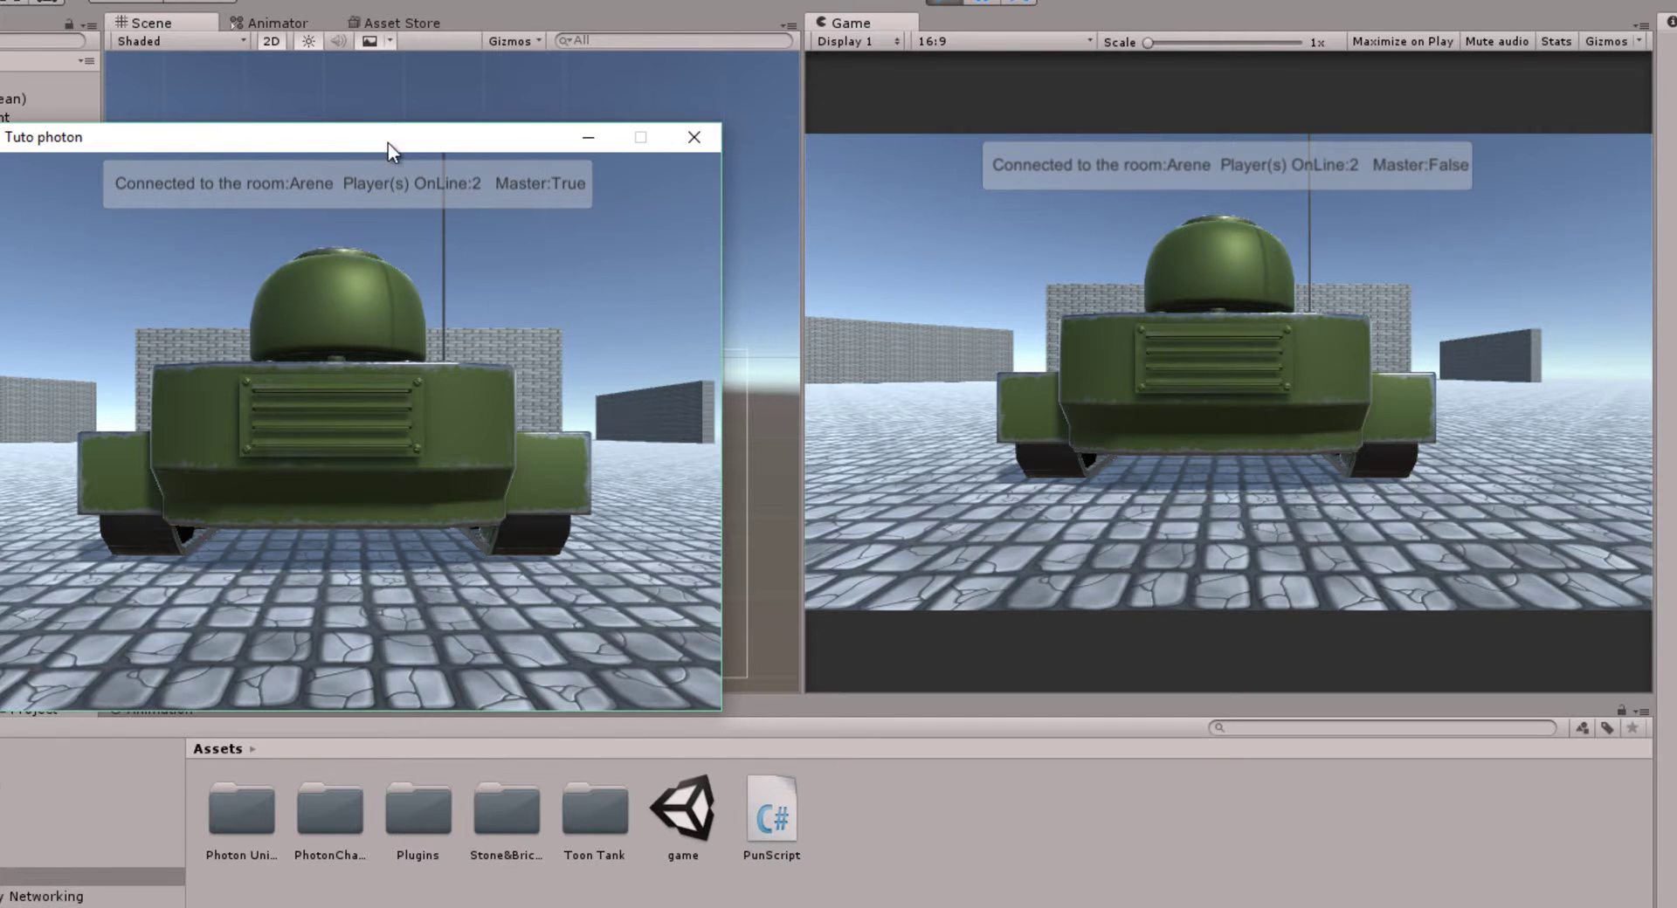
drag(388, 143, 371, 140)
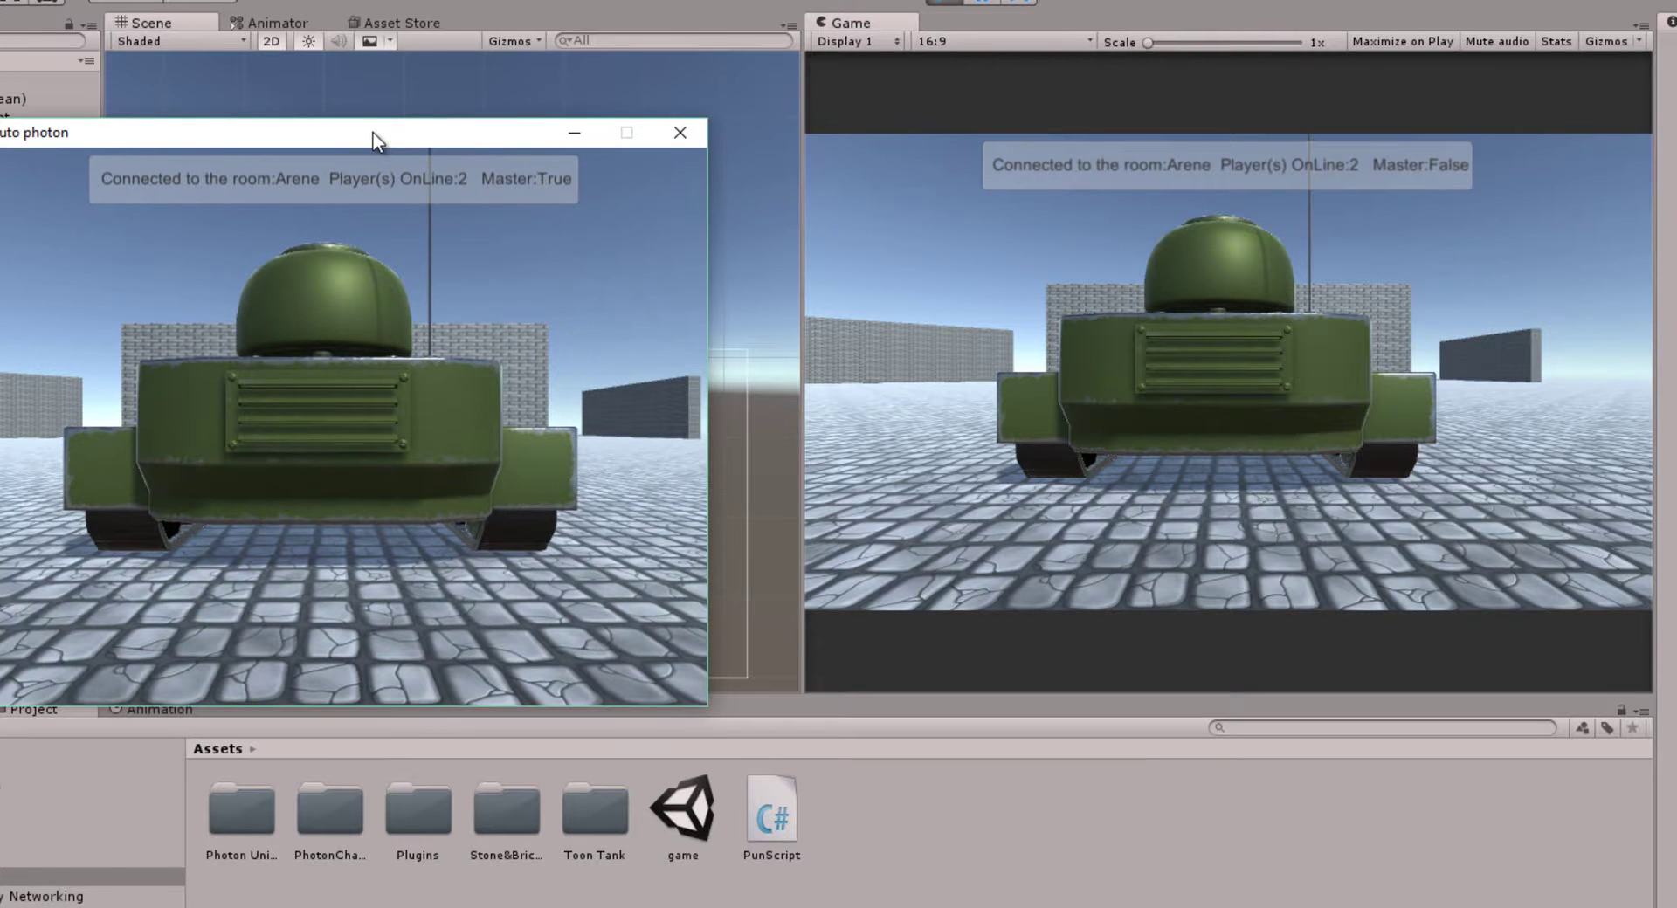
click(680, 134)
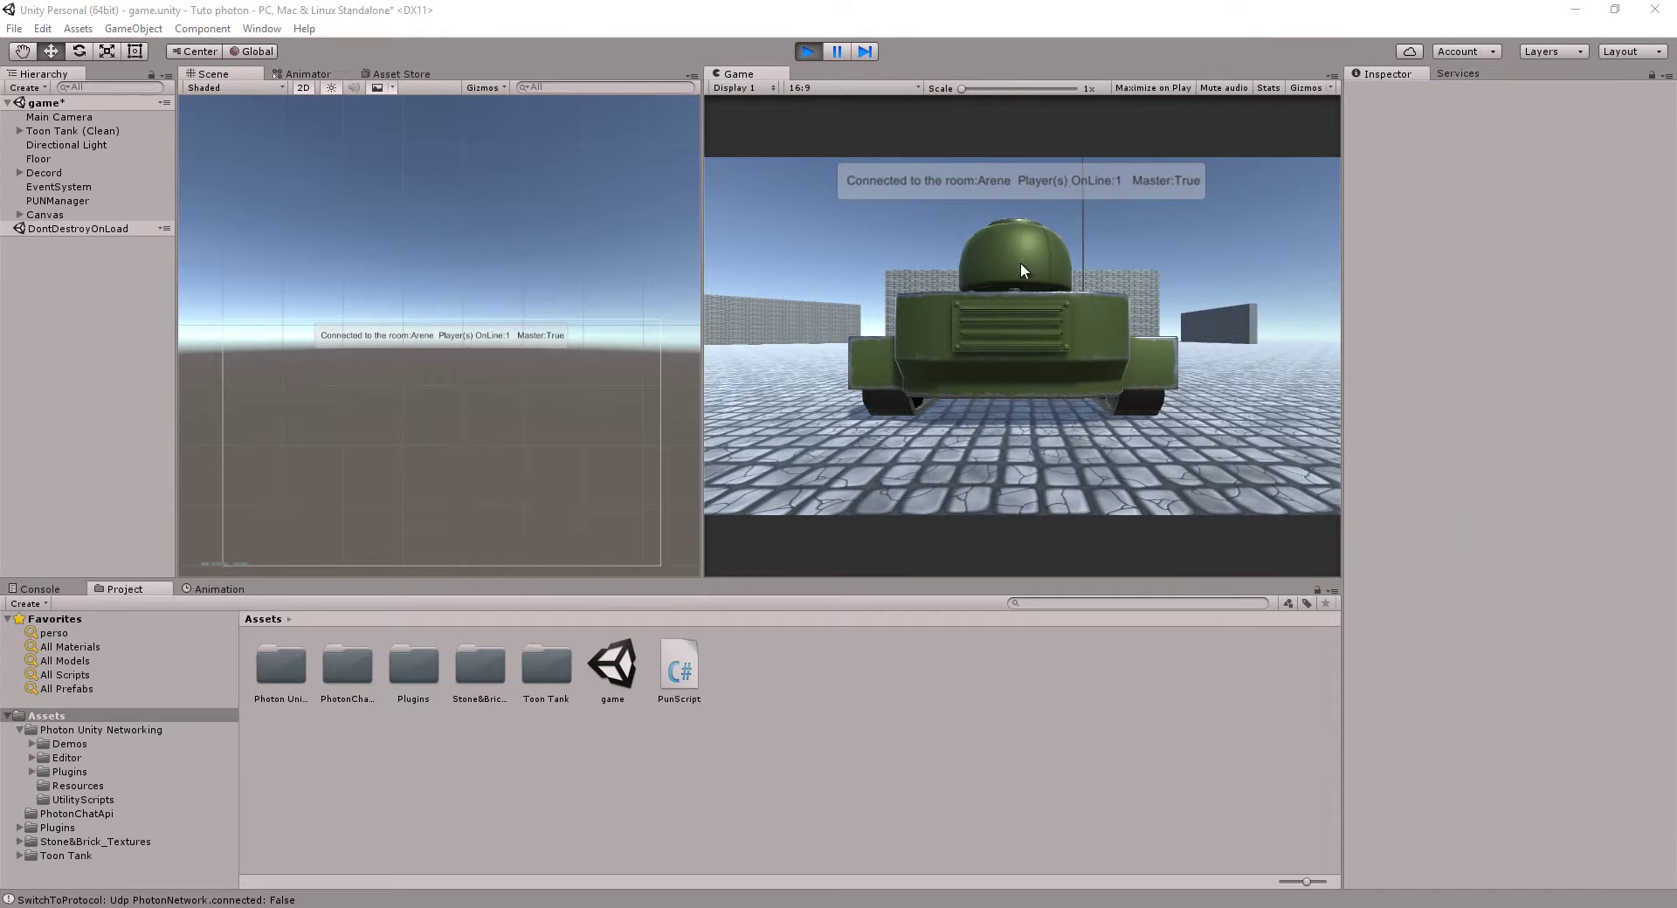
Exit play mode and return to PunScript in Visual Studio
click(809, 51)
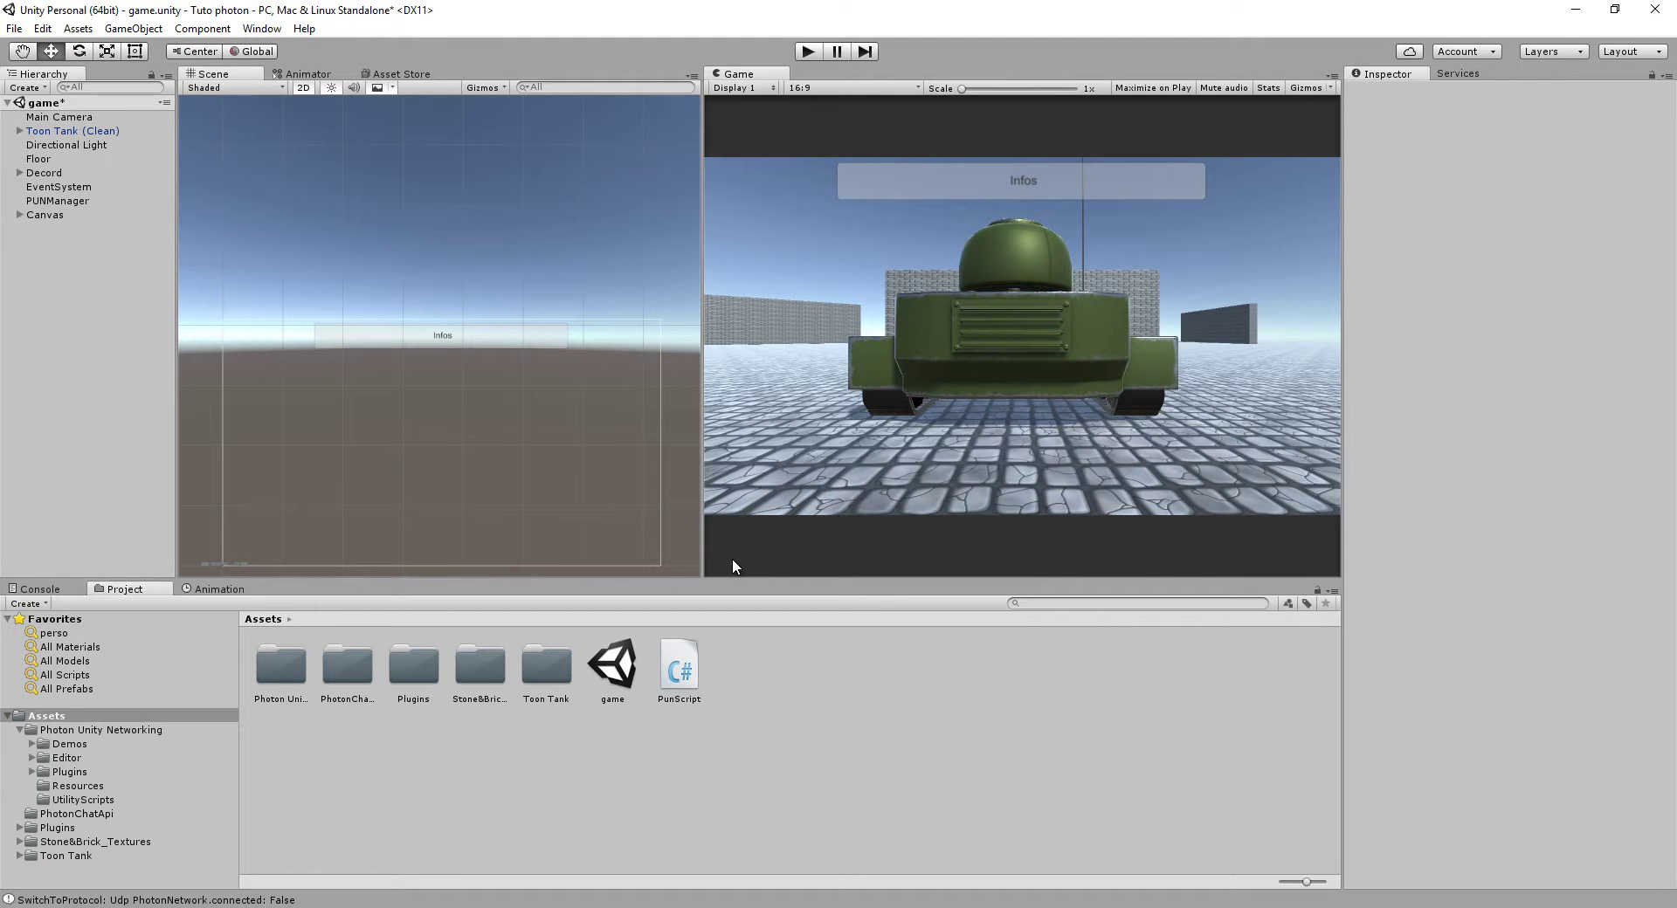
key(alt+Tab)
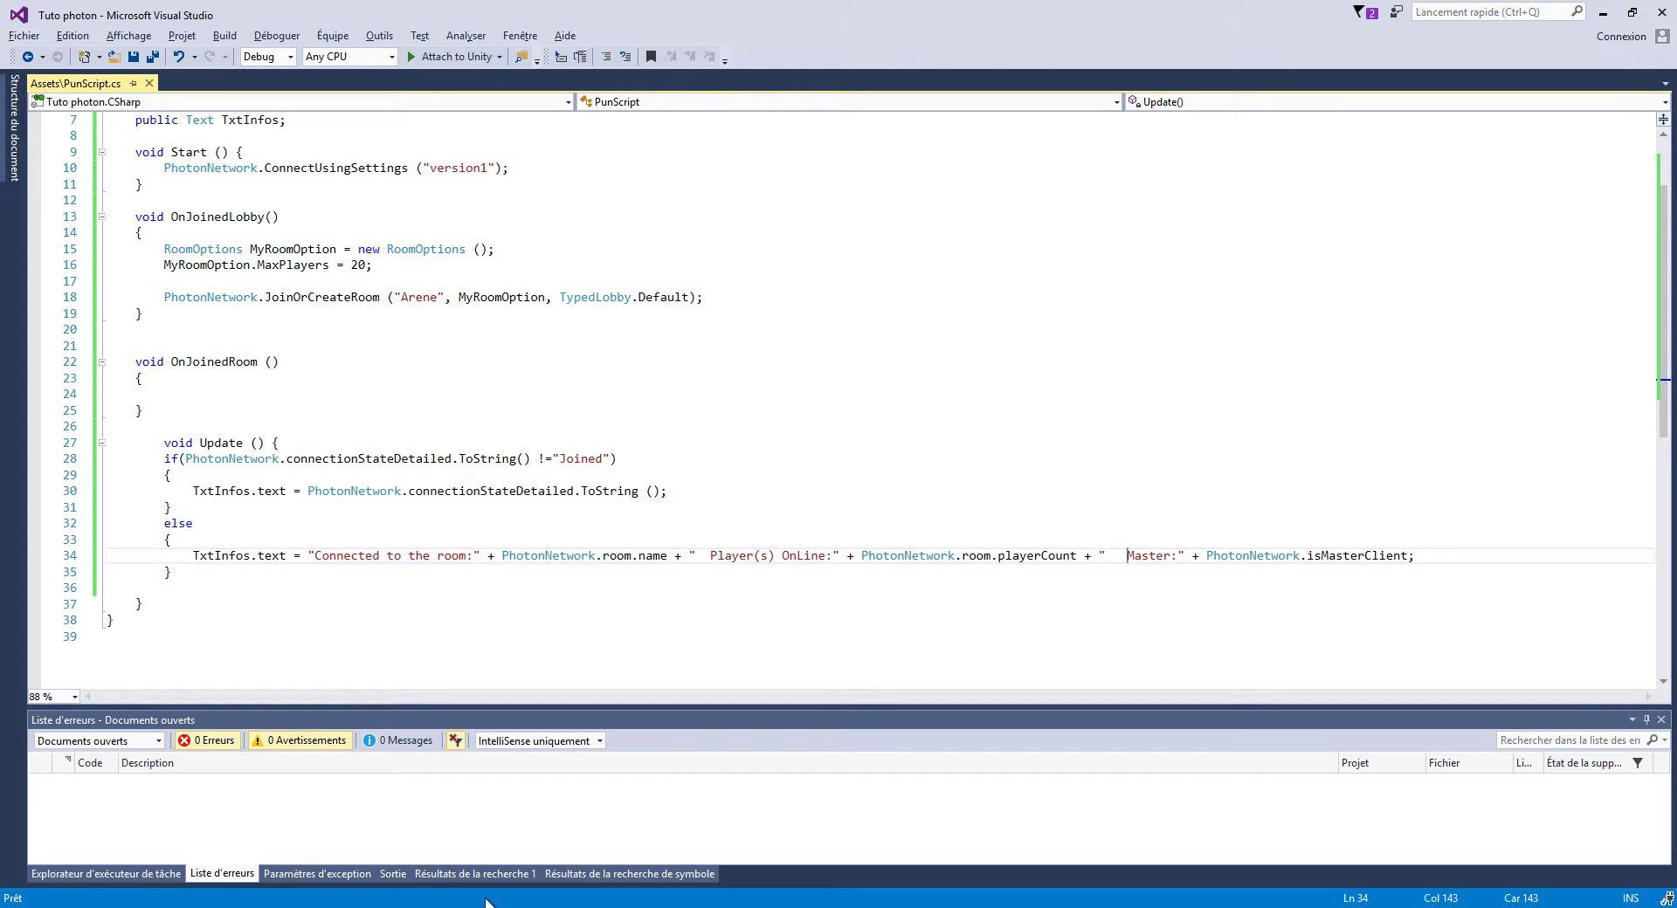
Look over the OnJoinedLobby and empty OnJoinedRoom callbacks in PunScript, then go back to Unity
double_click(214, 218)
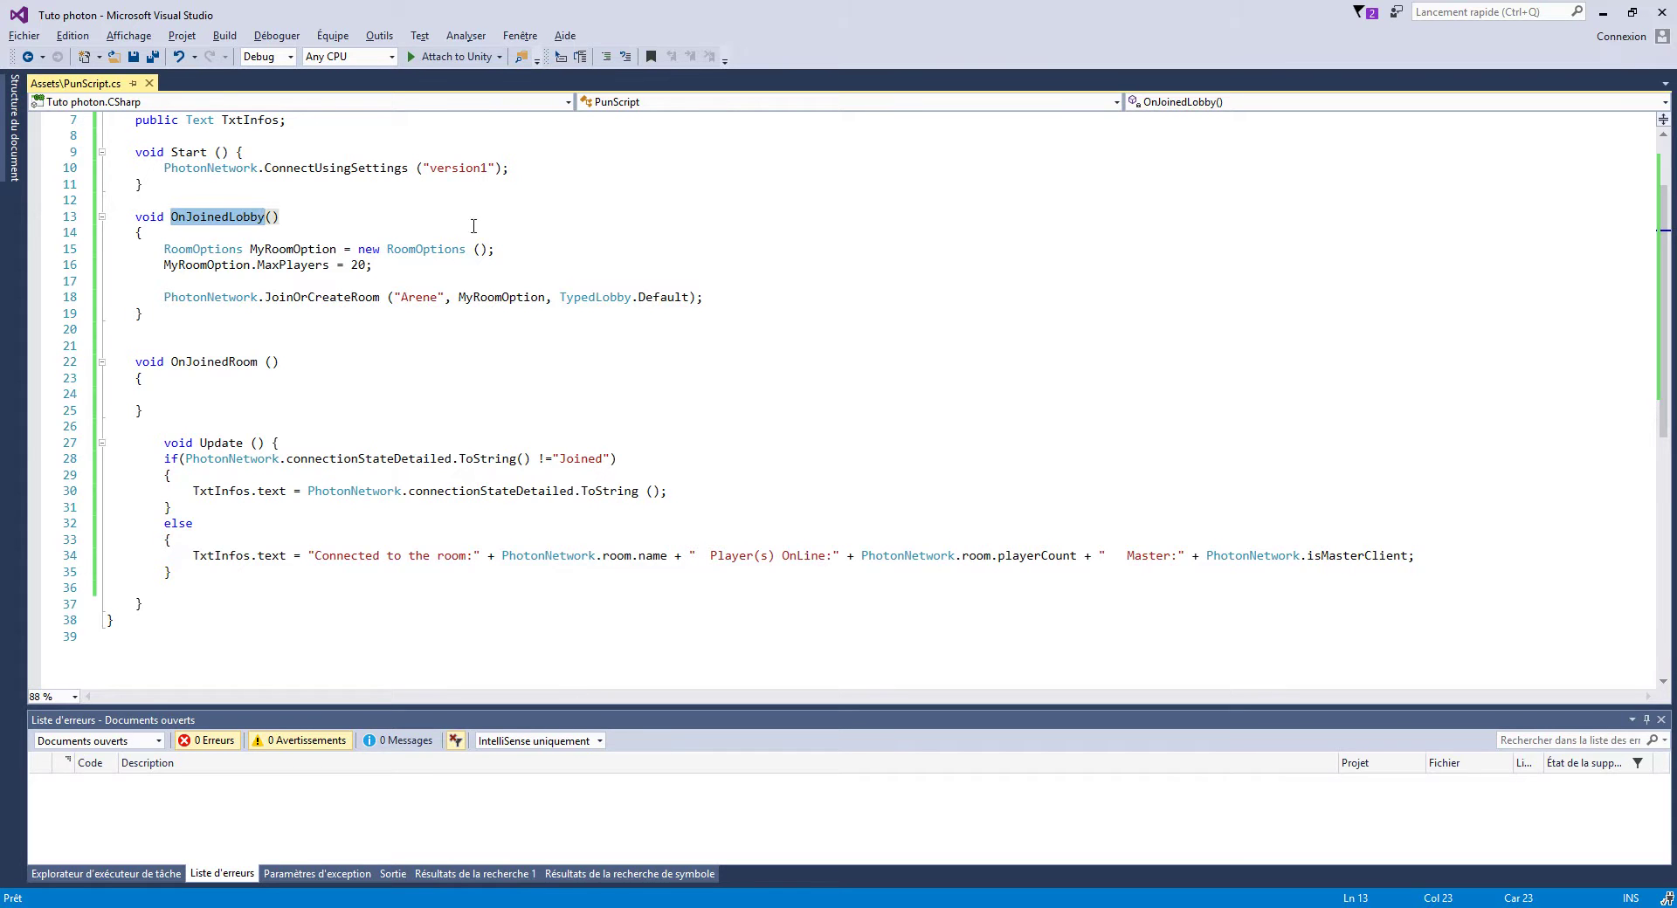
click(252, 386)
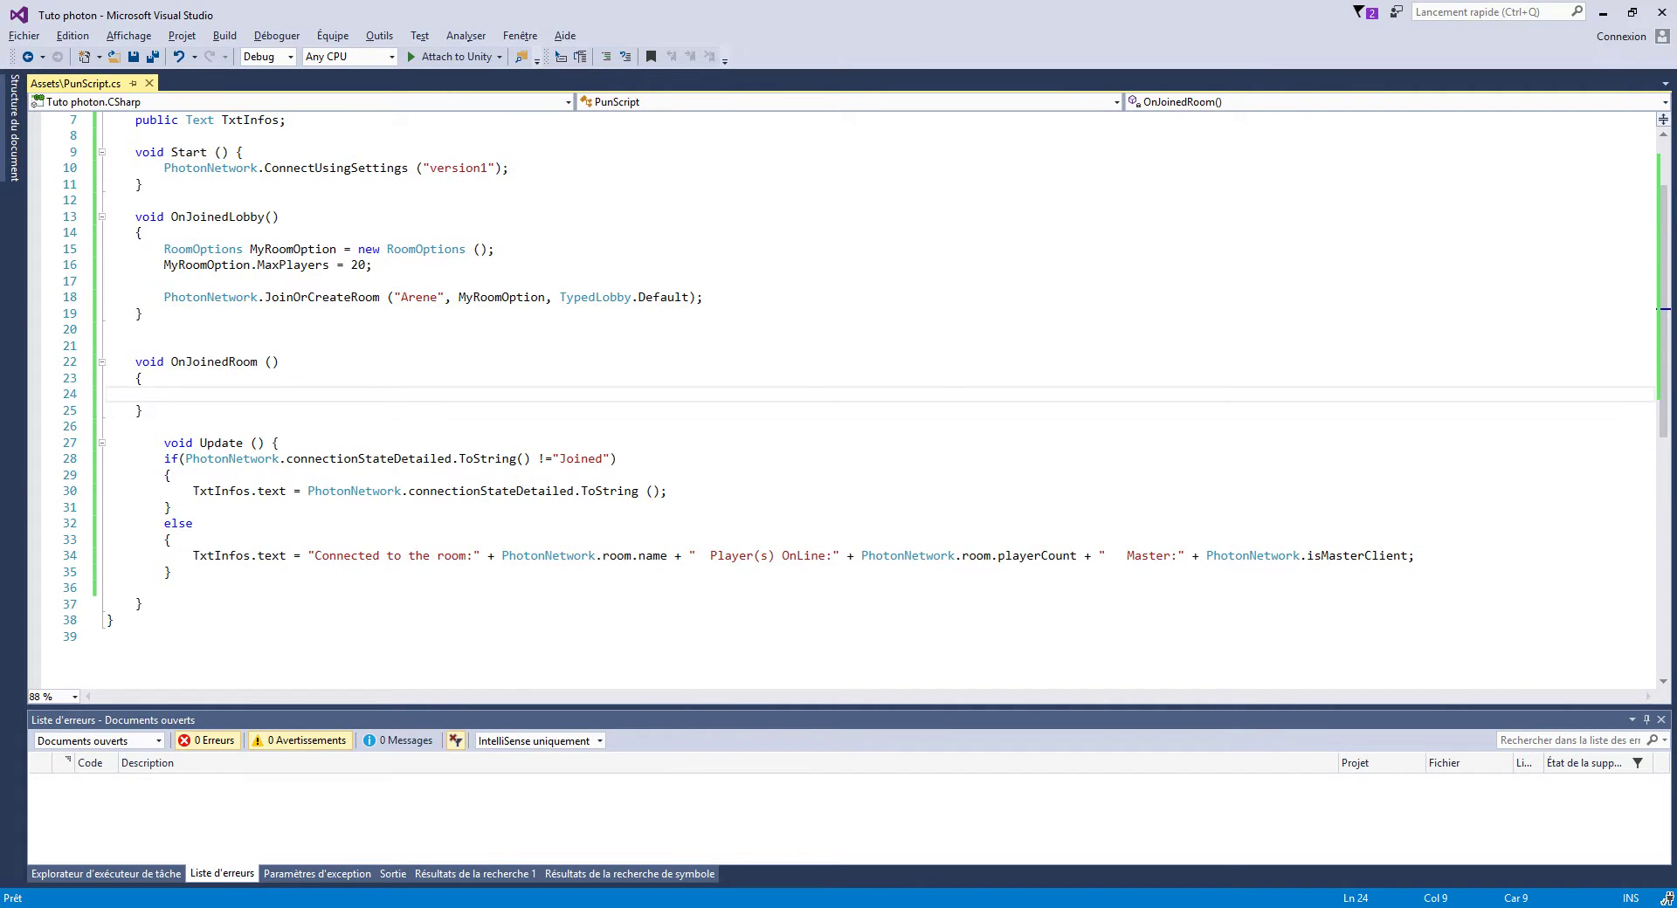
key(alt+Tab)
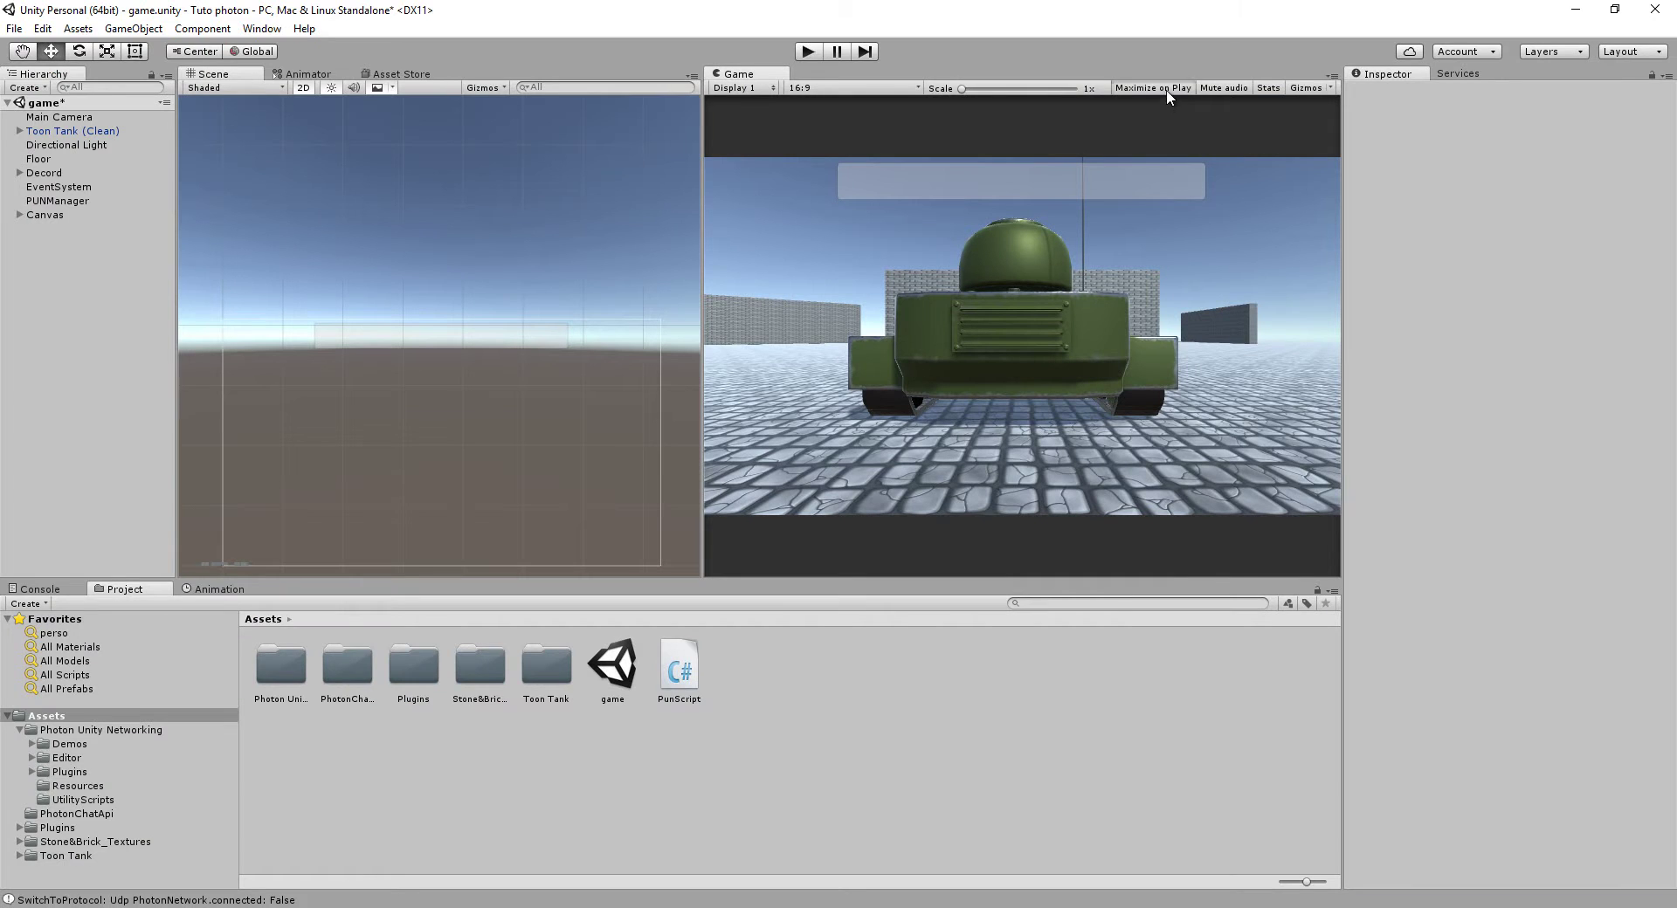
Play the tank game maximized to check the Infos panel shows room Arene and Master True
click(815, 54)
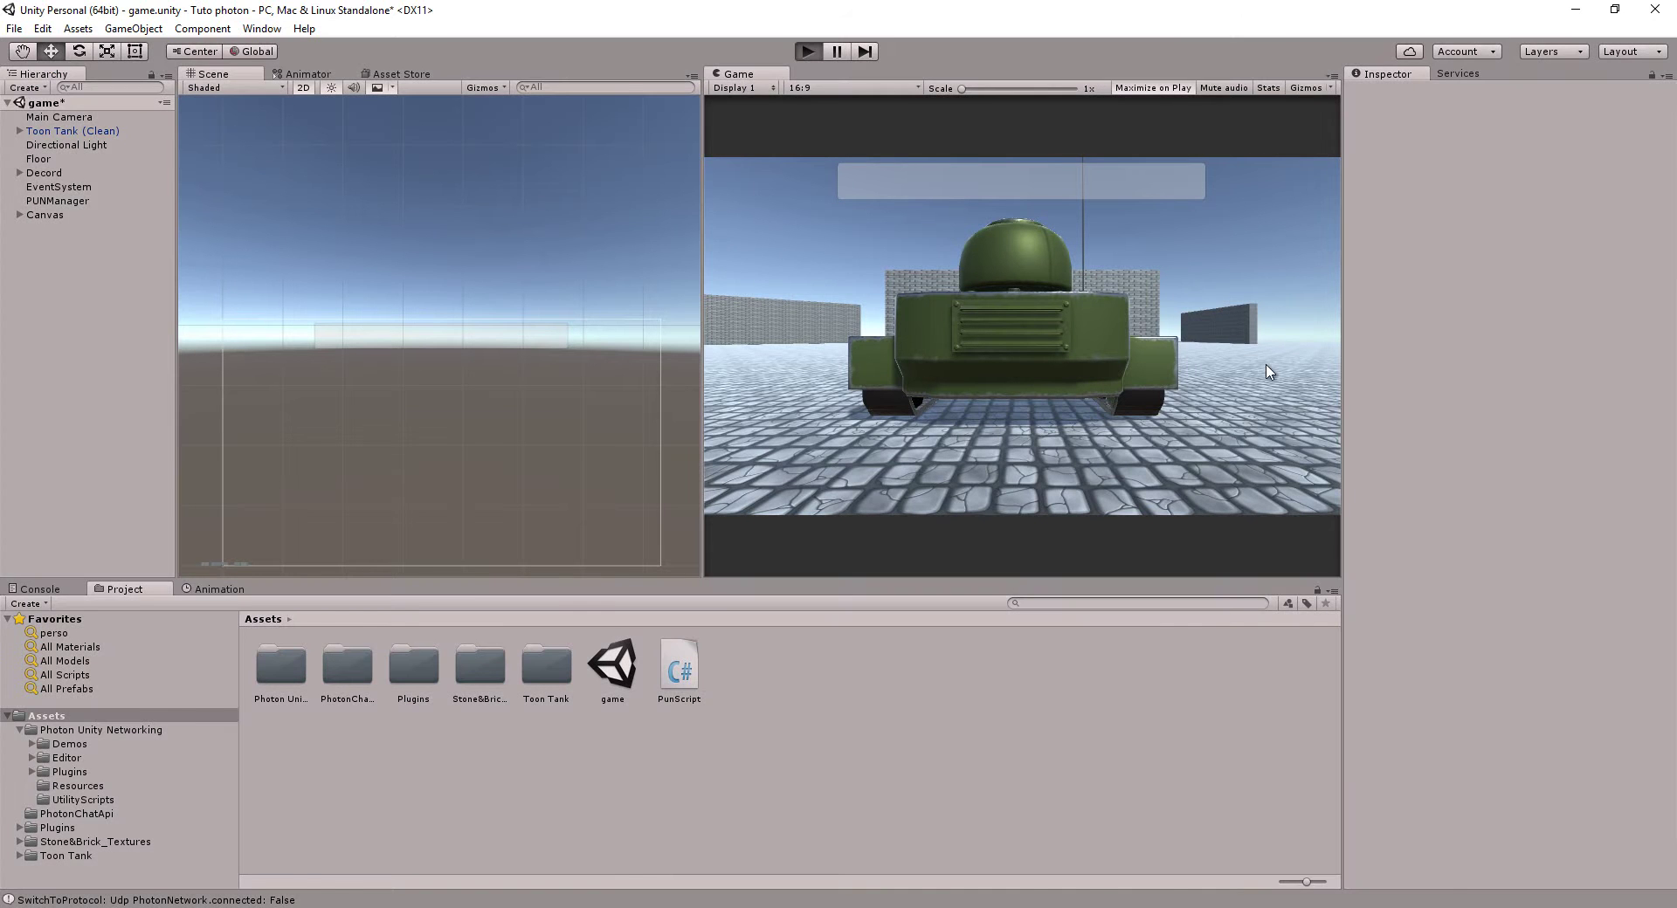